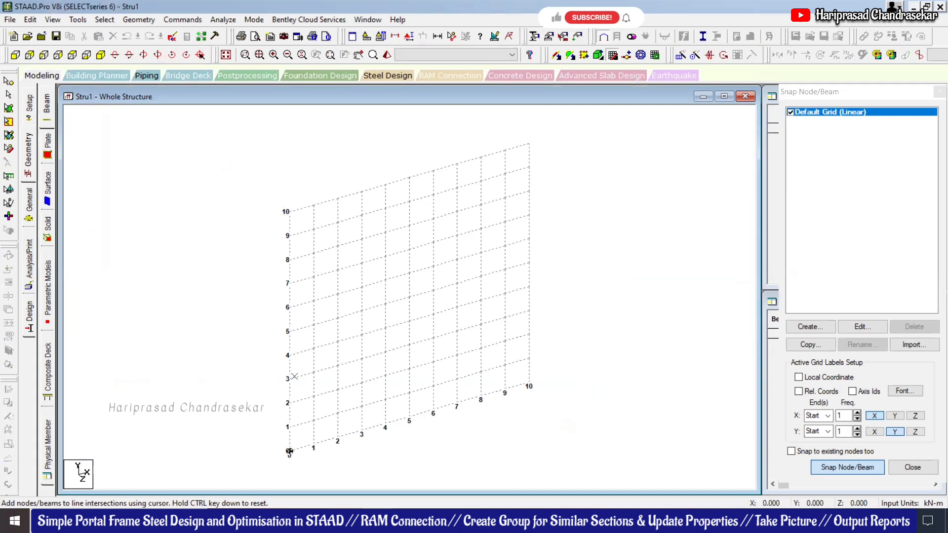
Draw a portal frame 7 m wide and 4 m high with a diagonal brace on the grid
left_click(295, 364)
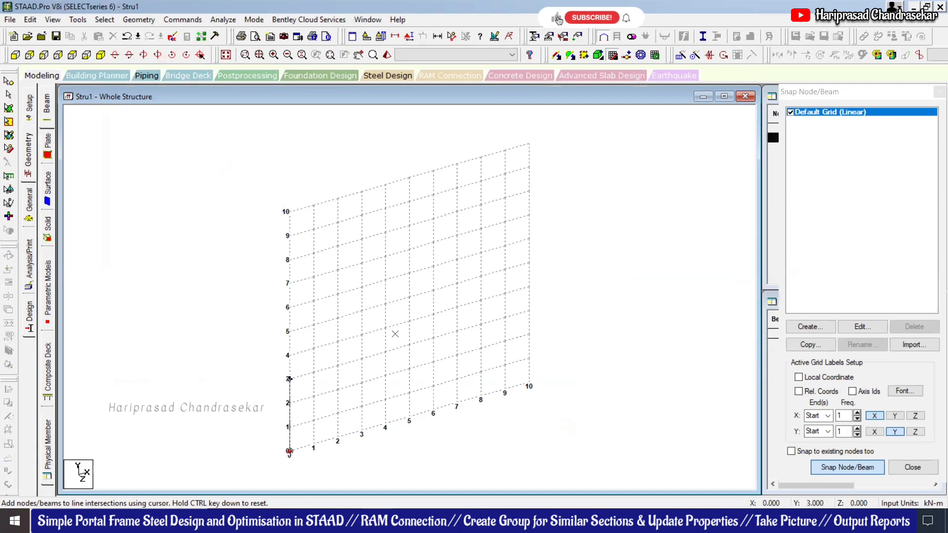
left_click(454, 312)
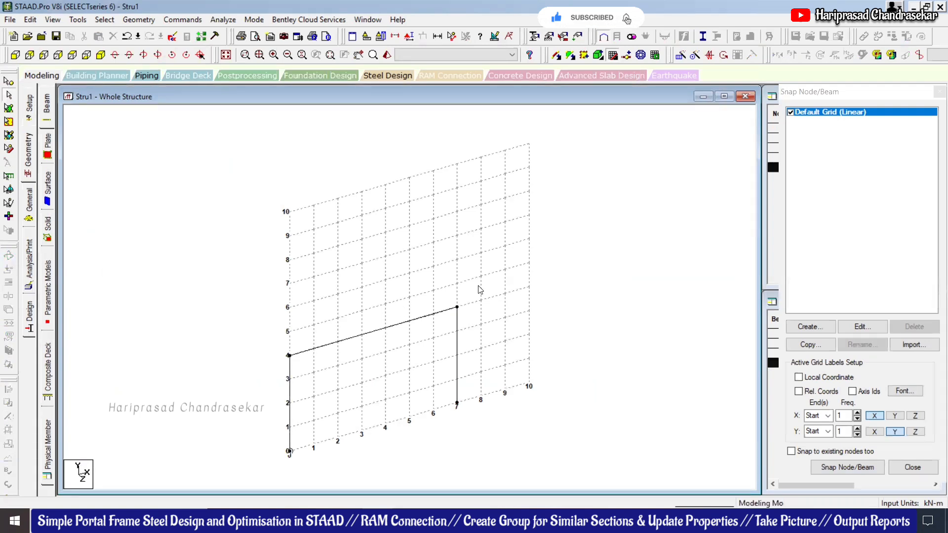
left_click(857, 471)
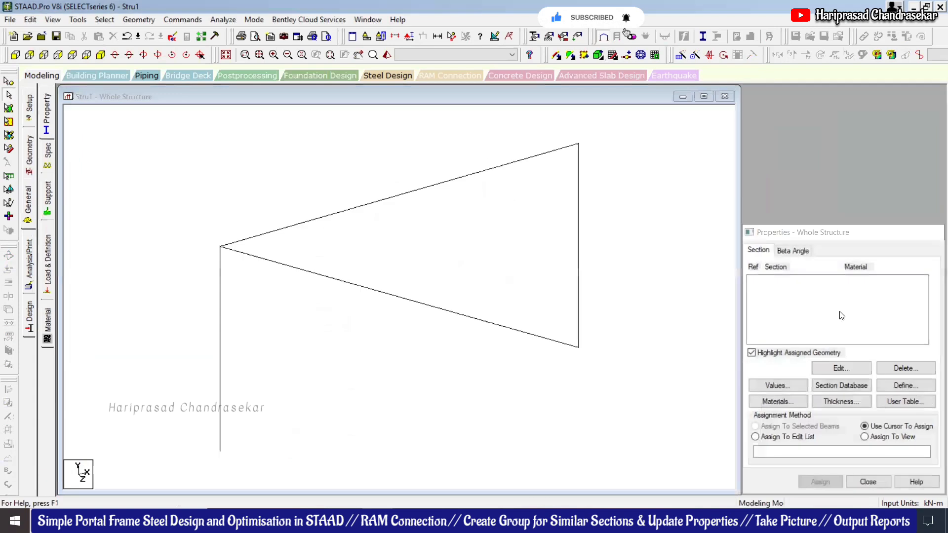
Create a pinned support and assign it to the two column base nodes
left_click(853, 391)
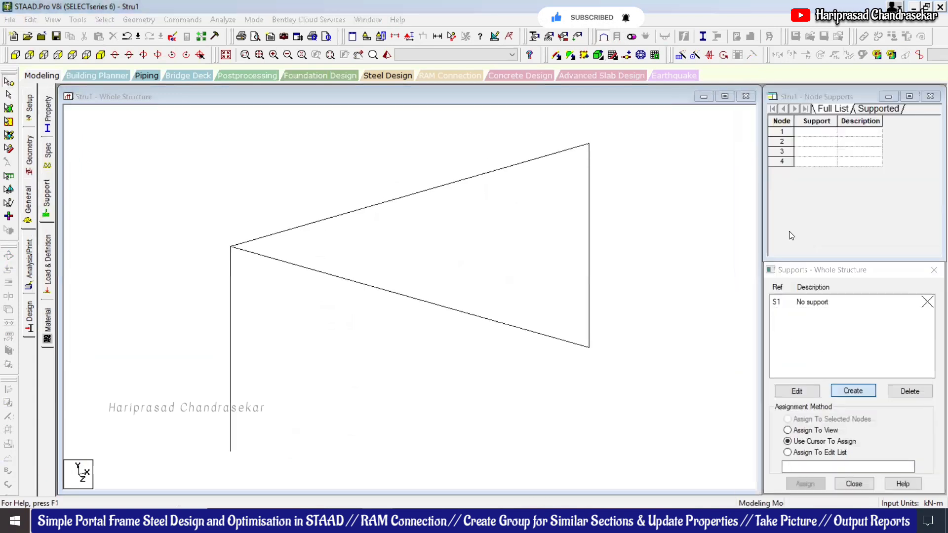
left_click(751, 241)
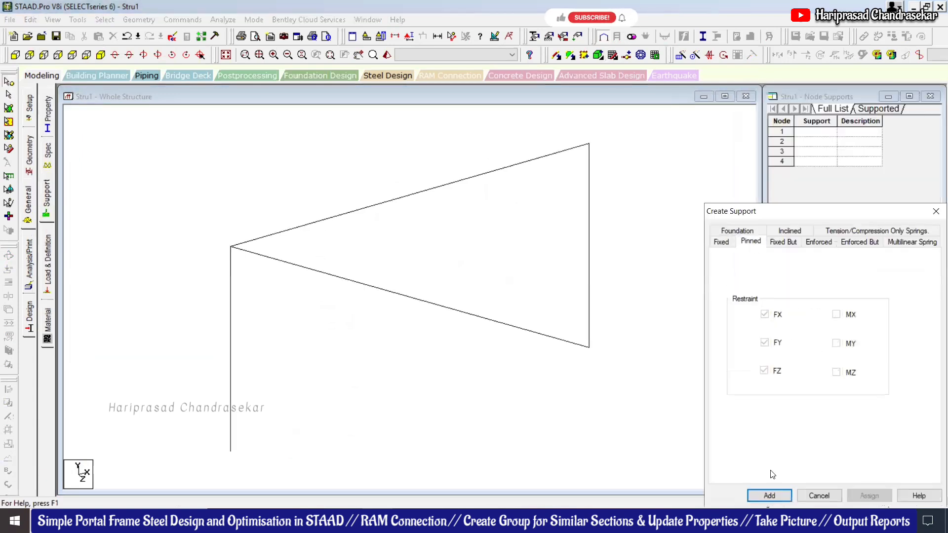
key("Return")
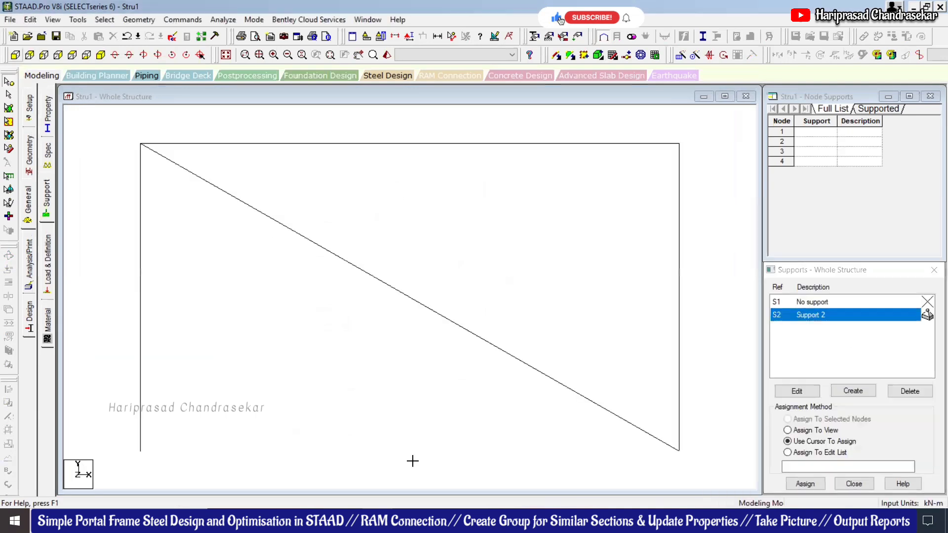
left_click_drag(714, 439, 123, 454)
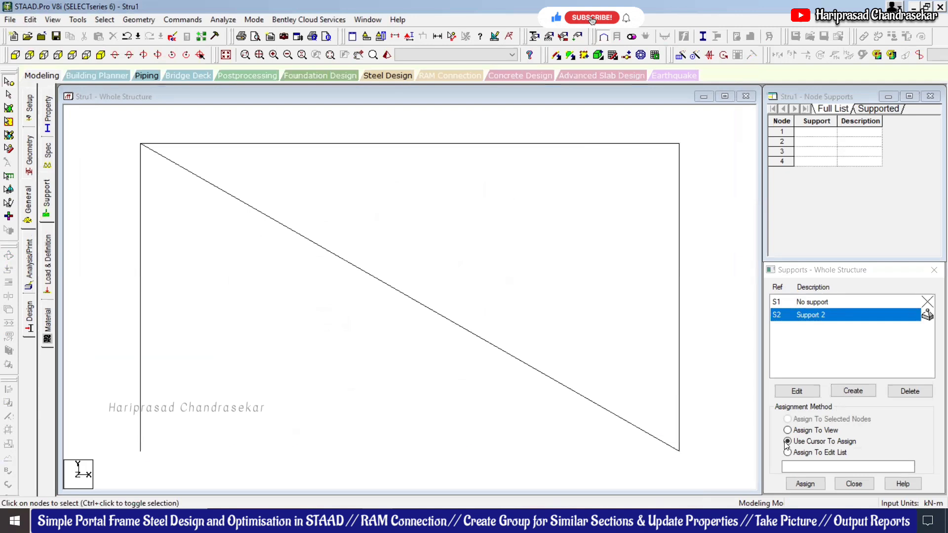
left_click(821, 484)
left_click(864, 412)
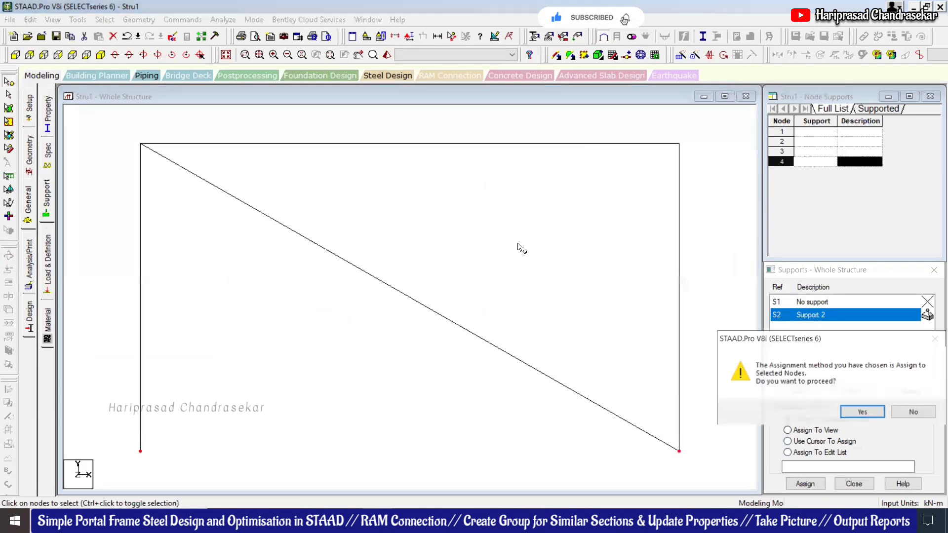
left_click(101, 55)
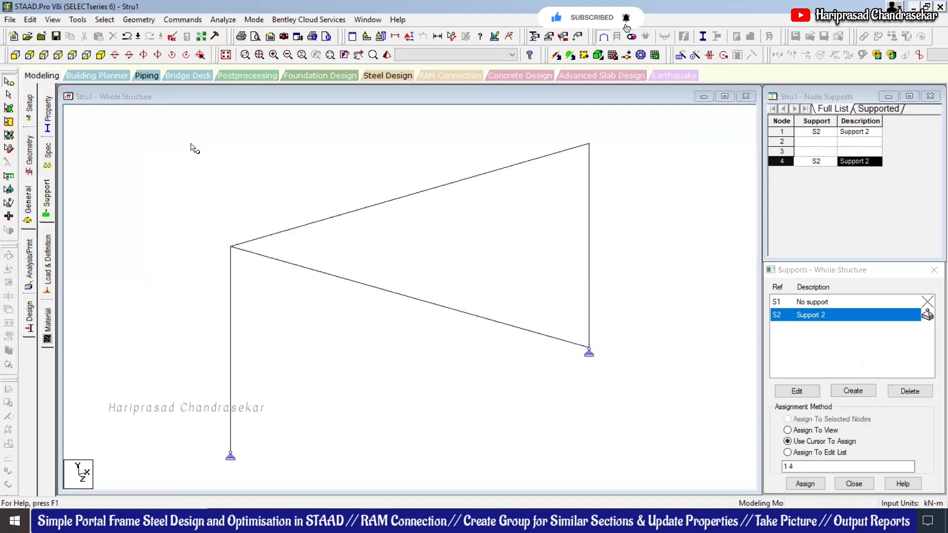
Define two steel Assign Profile properties, one with the Beam specification and one with the Column specification
left_click(49, 116)
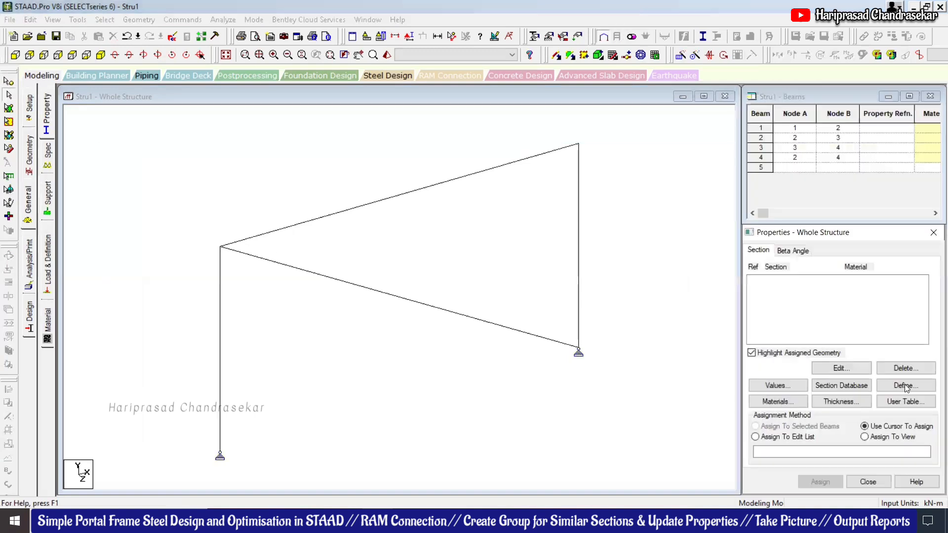
left_click(905, 385)
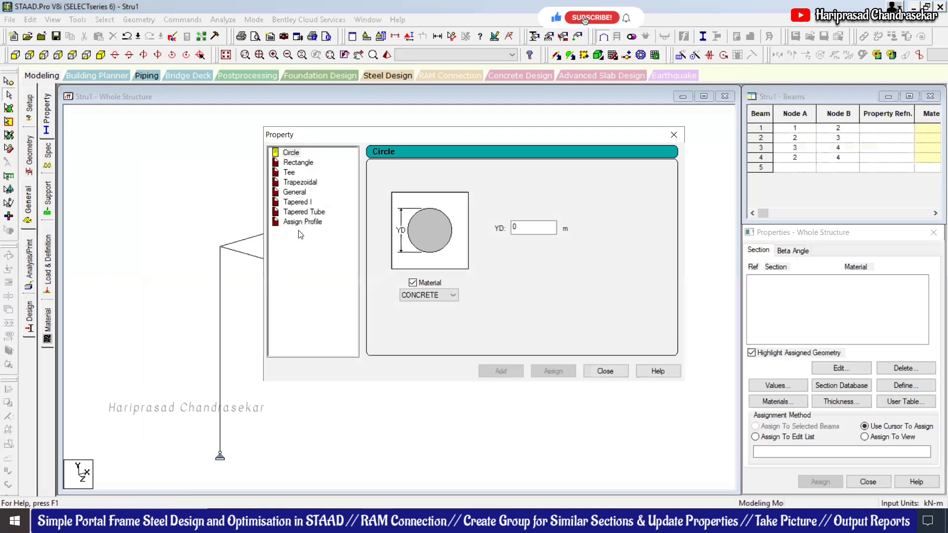
left_click(311, 222)
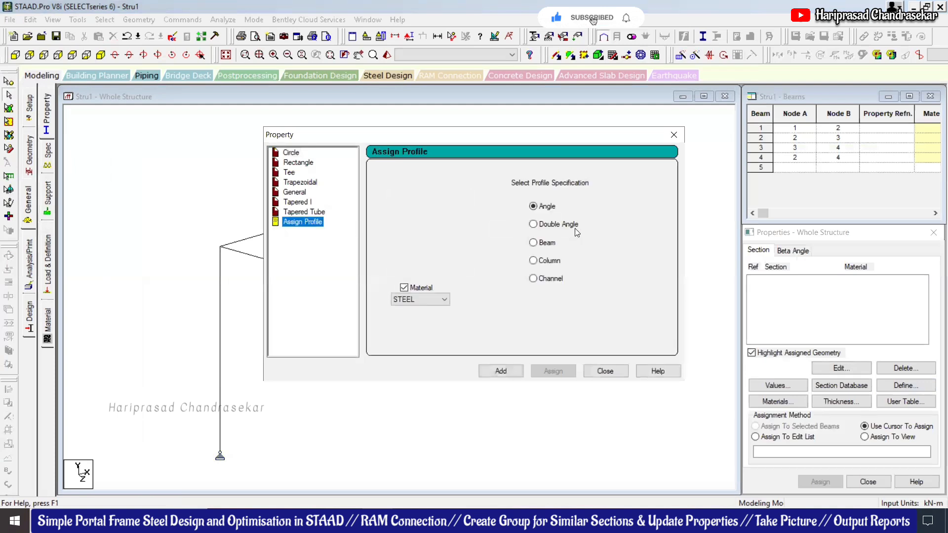
left_click(543, 244)
left_click(543, 262)
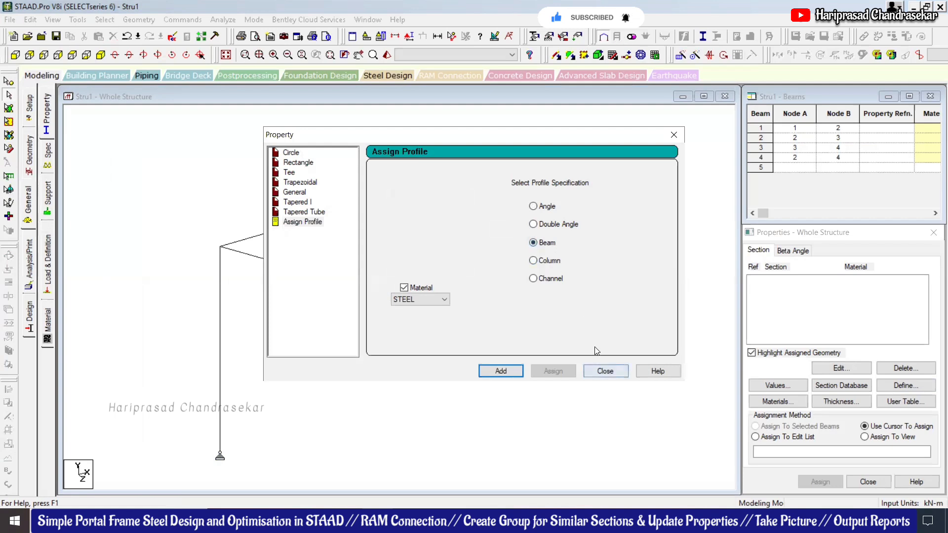
left_click(501, 371)
left_click(533, 260)
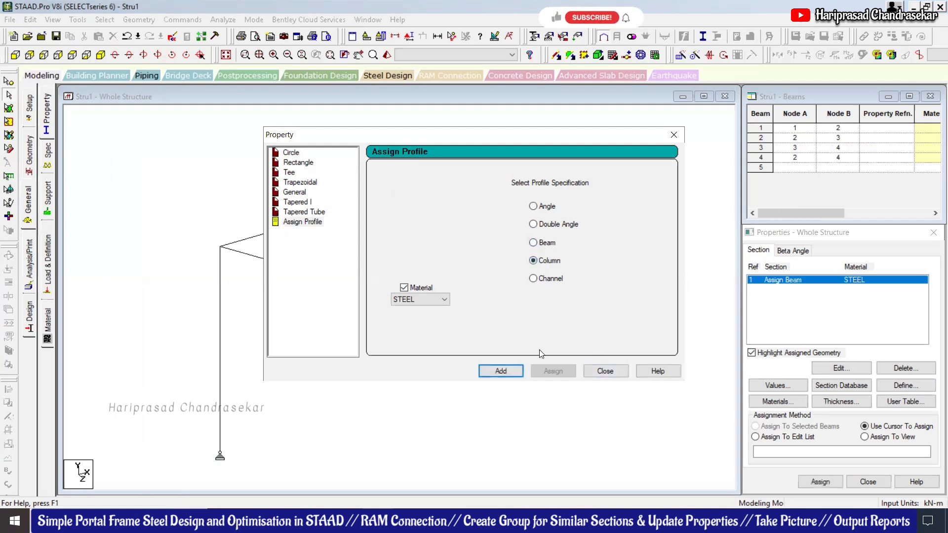
key("Return")
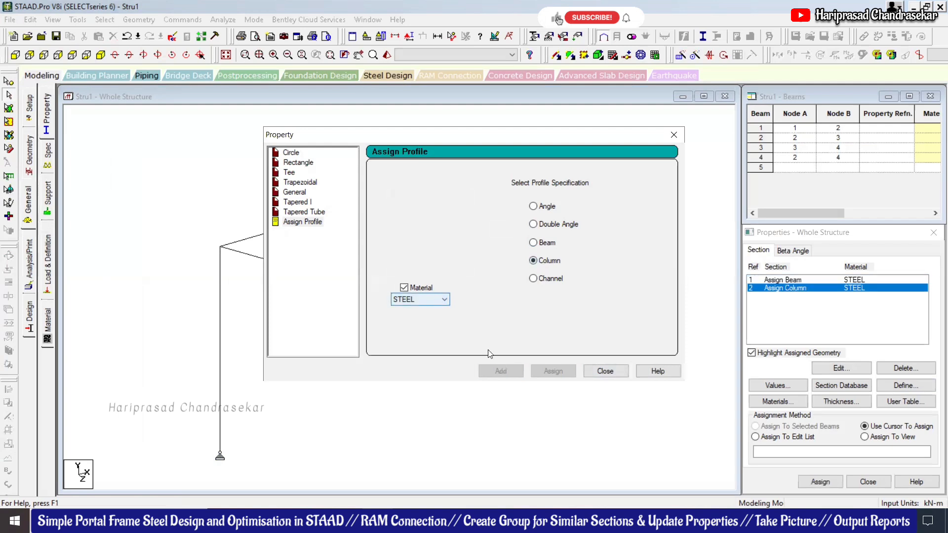
left_click(605, 371)
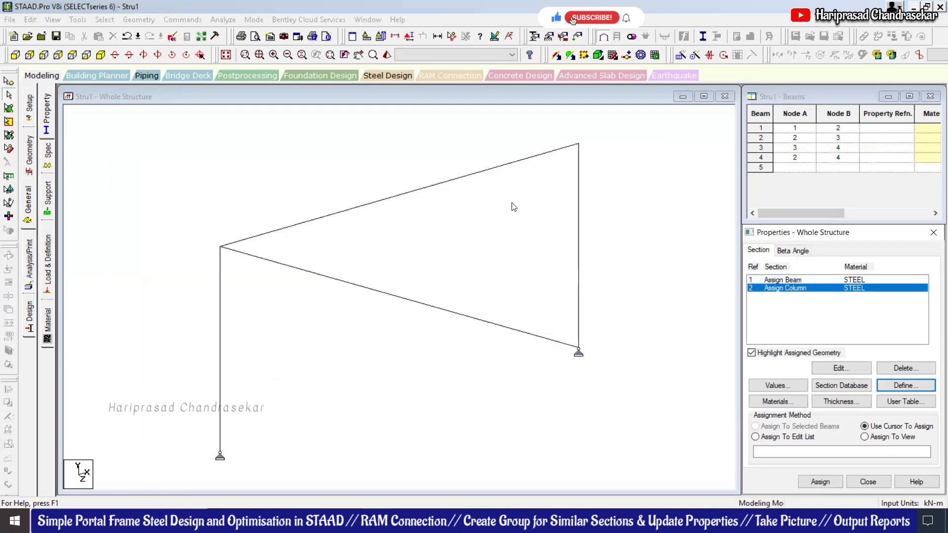
Assign the Assign Beam property to the frame's top beam
left_click(813, 280)
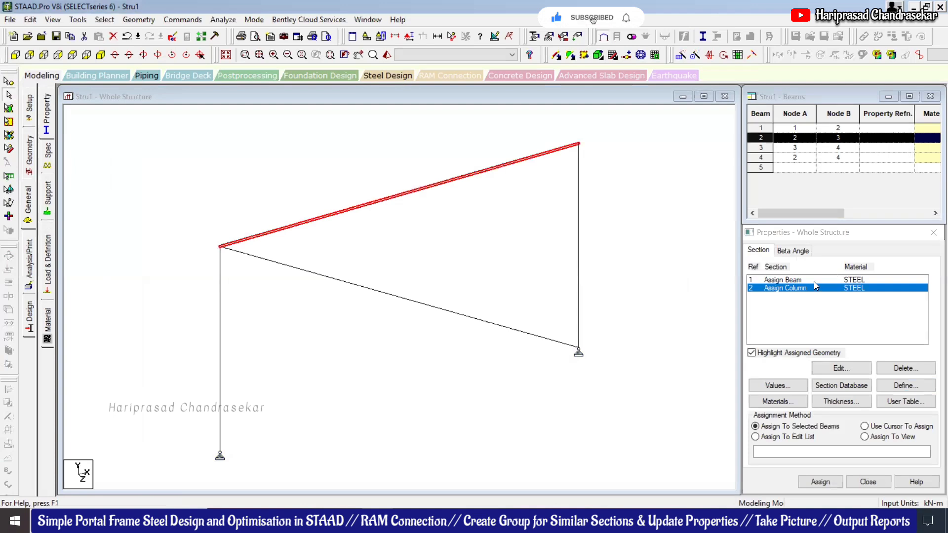
left_click(469, 176)
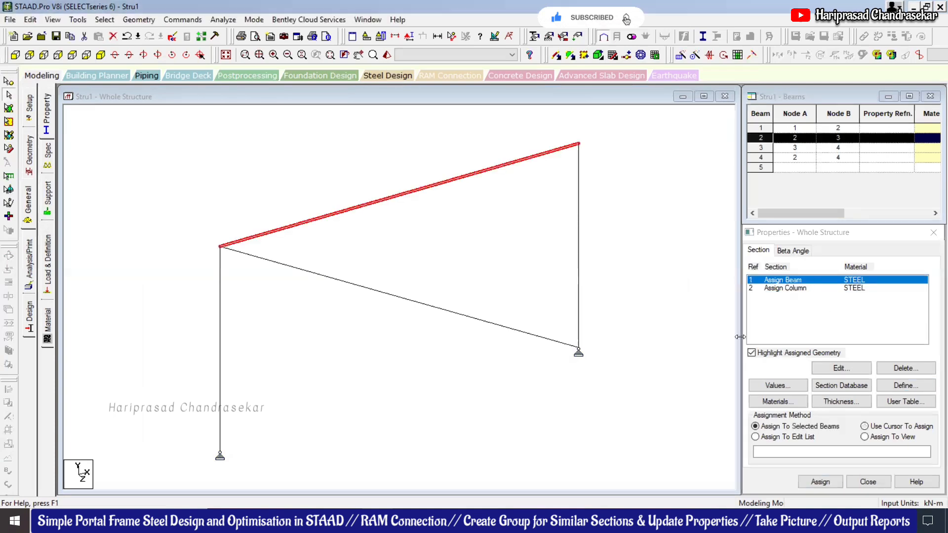
left_click(818, 482)
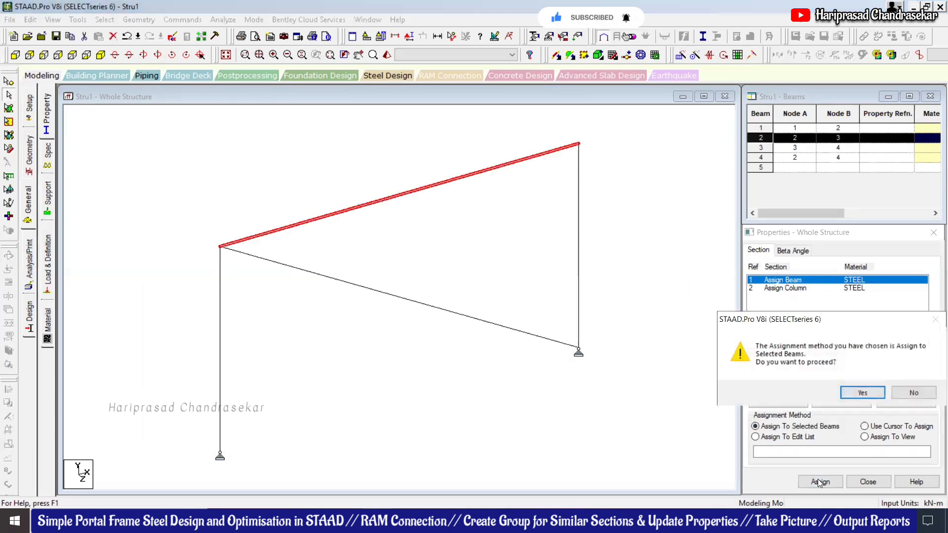
left_click(808, 390)
Assign the Assign Column property to both columns of the frame
left_click(789, 288)
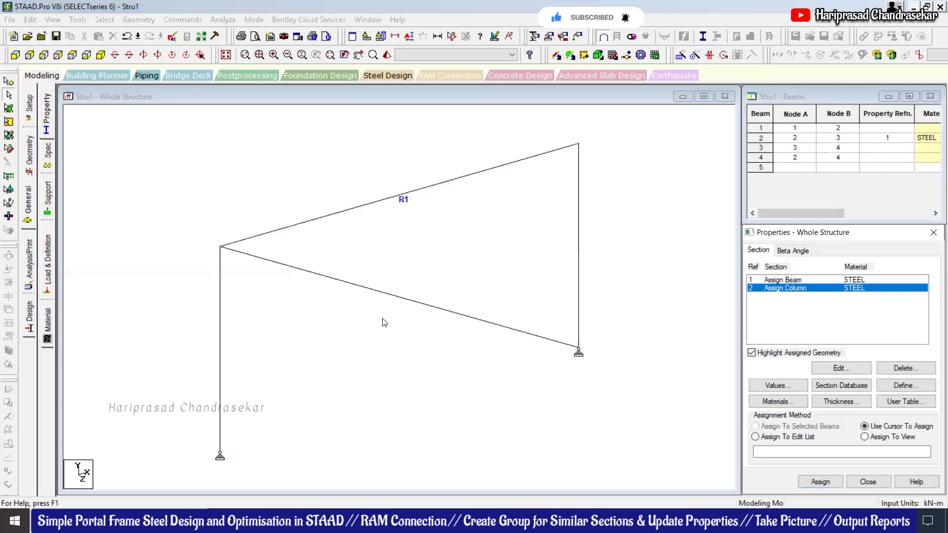
left_click(220, 304)
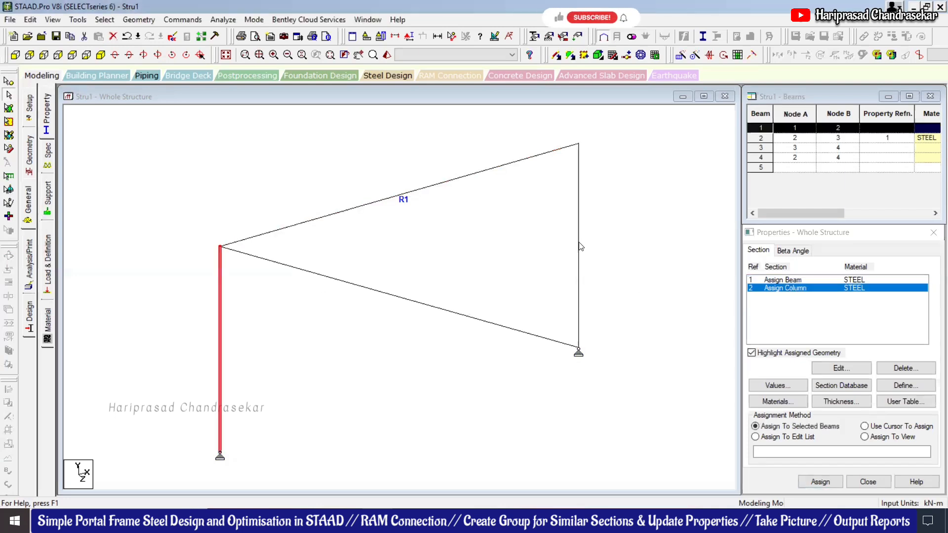
left_click(579, 245, "ctrl")
left_click(820, 482)
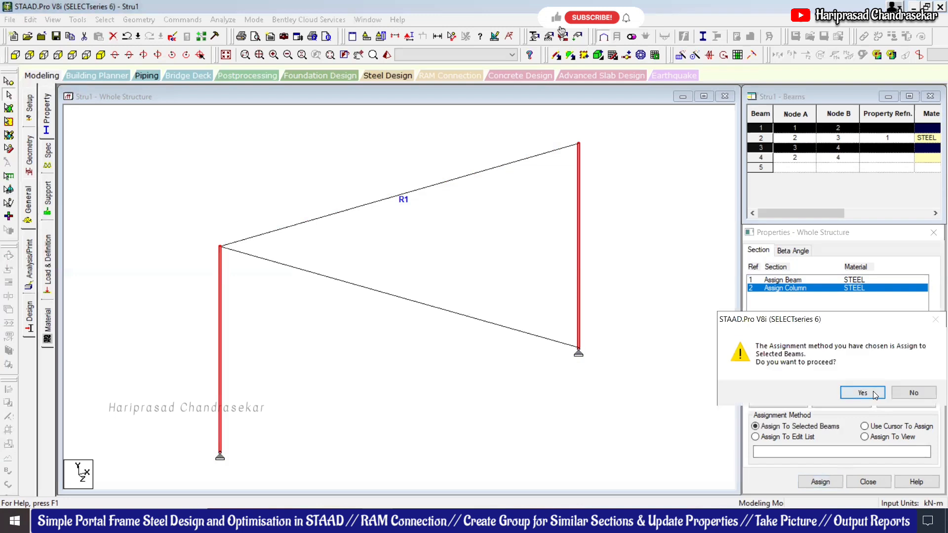
left_click(872, 392)
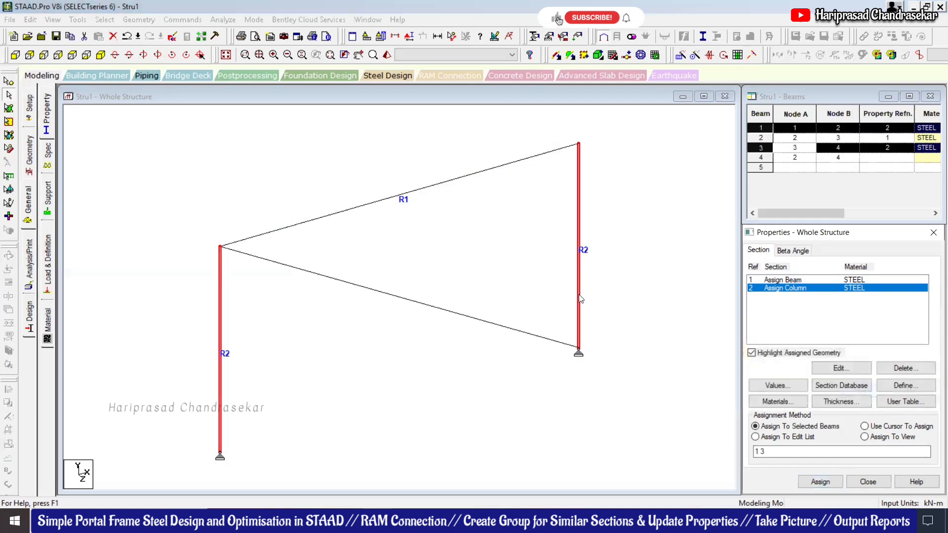
Assign the Assign Beam property to the diagonal brace
left_click(418, 304)
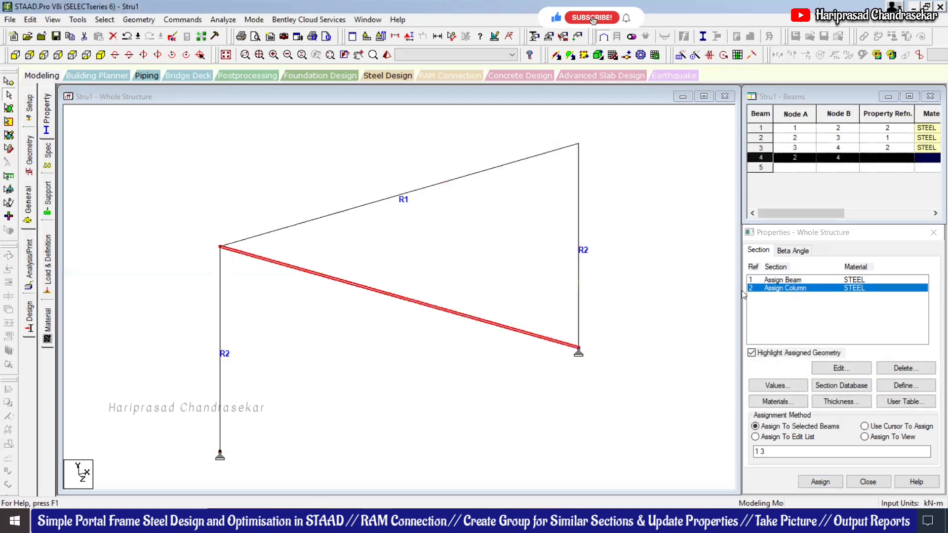
left_click(785, 280)
left_click(553, 339)
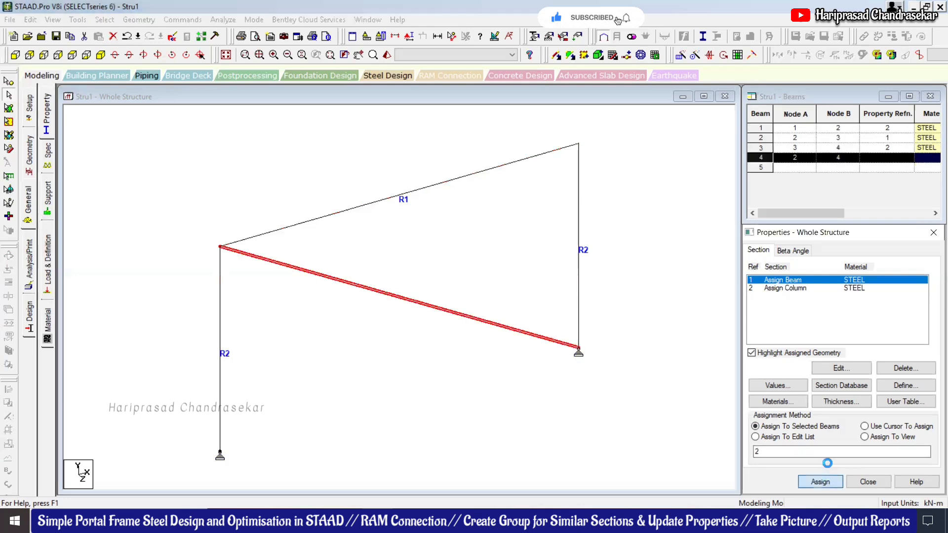
left_click(820, 482)
left_click(863, 391)
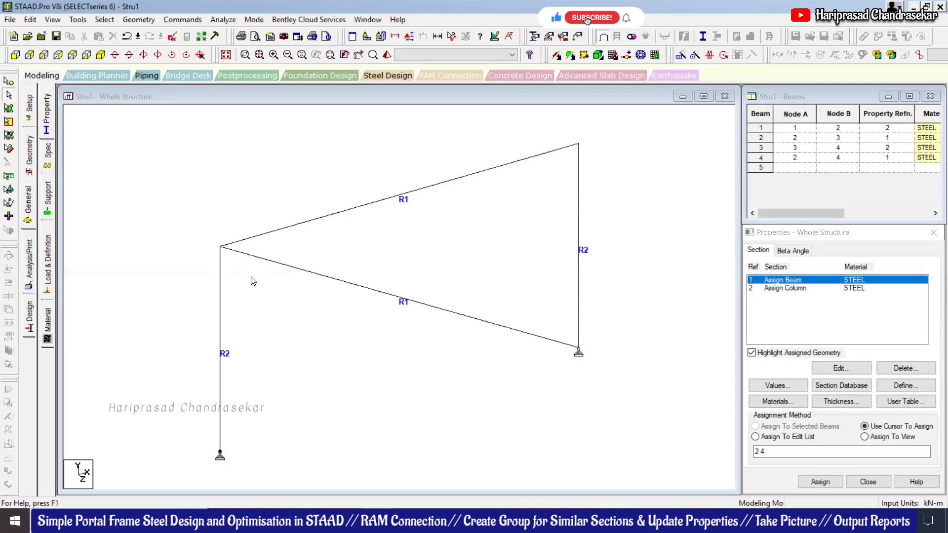
Create primary load case 1 with loading type Dead and the title DL
left_click(48, 262)
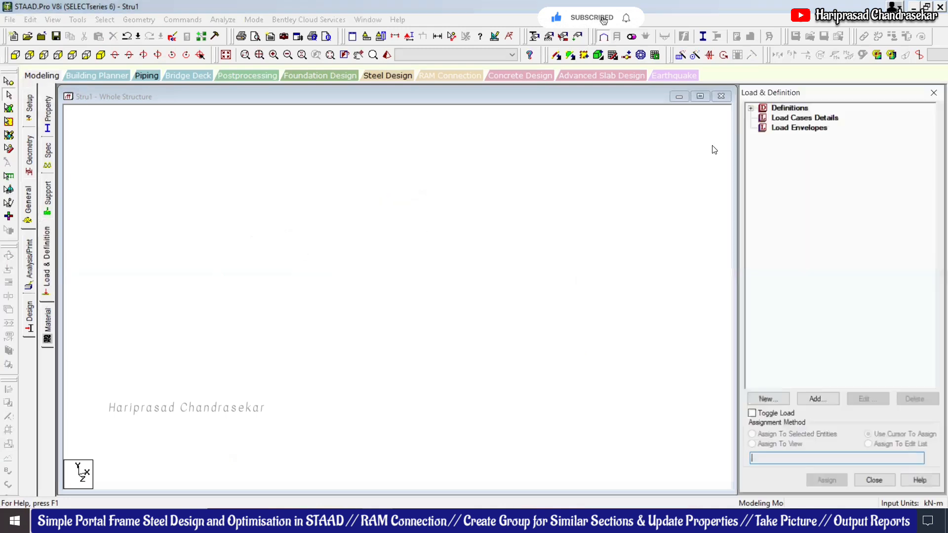
left_click(751, 108)
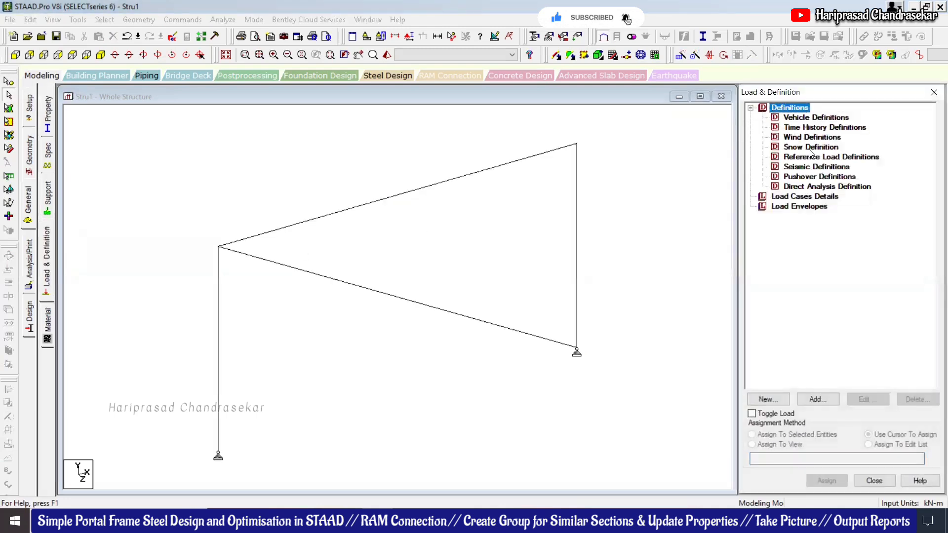
left_click(785, 197)
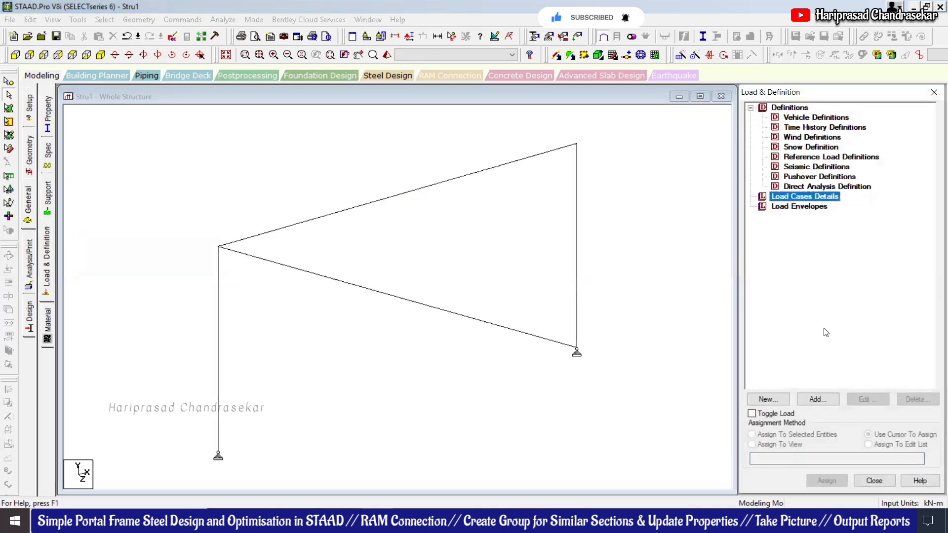
left_click(817, 399)
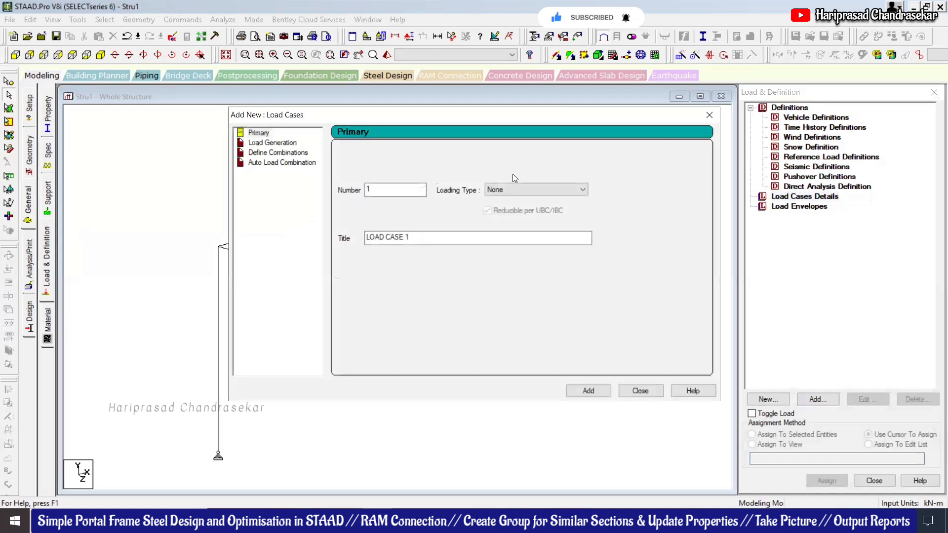
left_click(535, 189)
left_click(496, 207)
triple_click(376, 232)
type("DL")
key("Return")
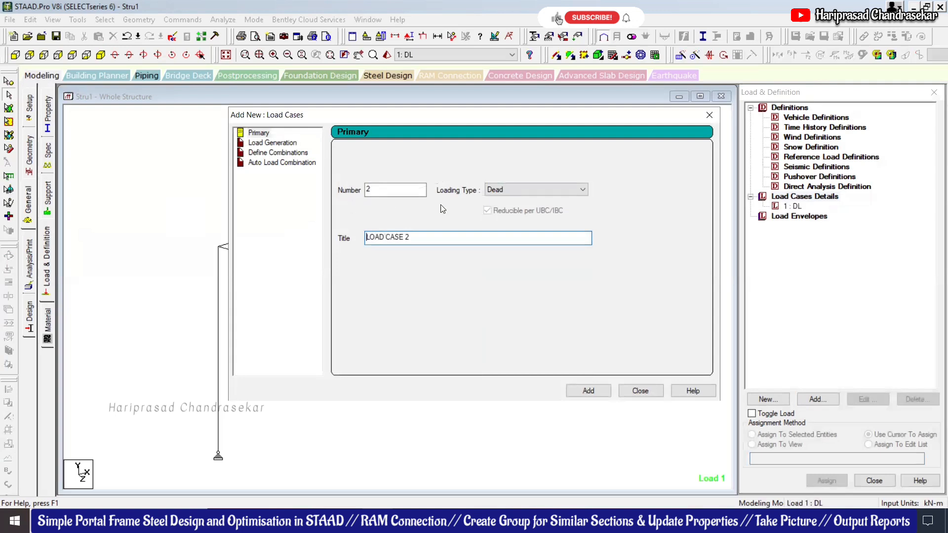
Add primary load case 2 with loading type Live and the title LL, and finish adding load cases
left_click(522, 188)
left_click(499, 214)
triple_click(424, 239)
type("LL")
key("Return")
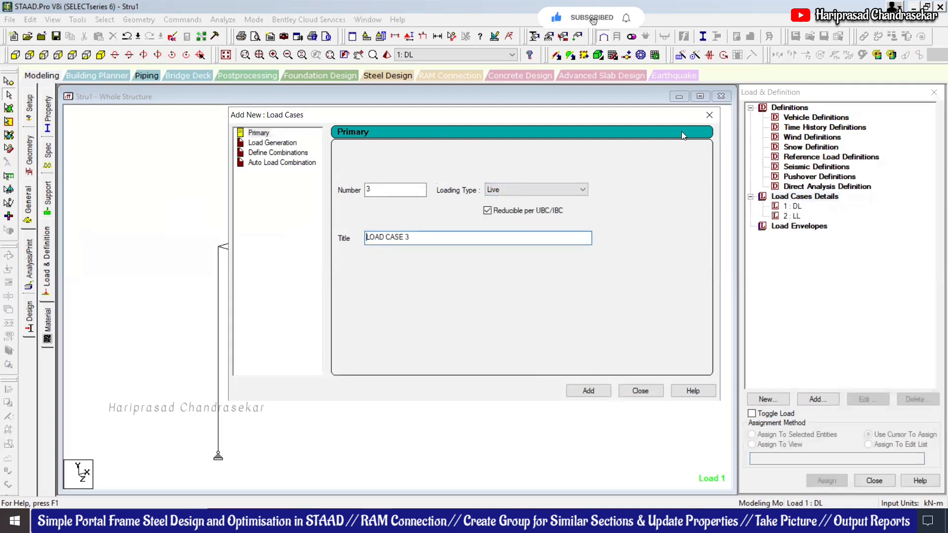
left_click(709, 117)
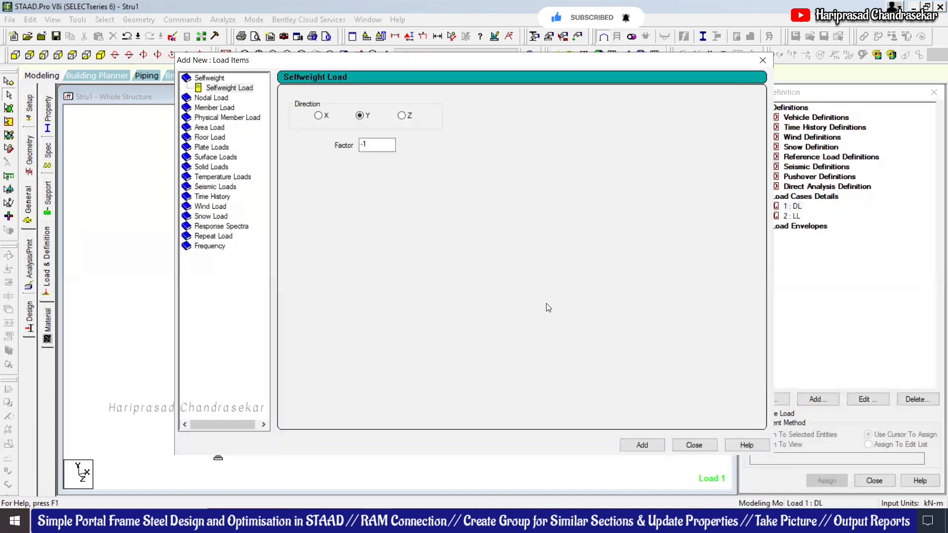
Add a selfweight load in Y with factor -1 to load case DL and assign it to the whole view
left_click(642, 445)
left_click(700, 443)
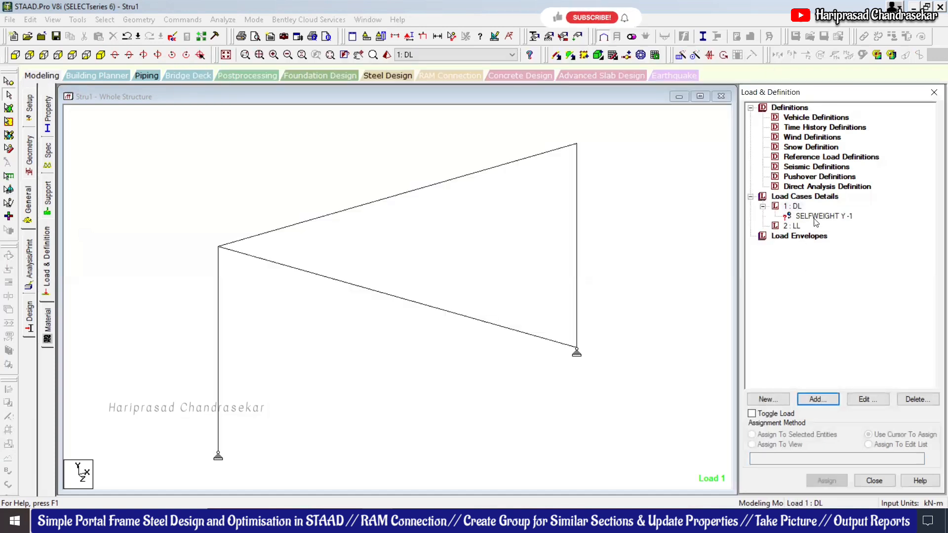
left_click(766, 444)
left_click(827, 481)
left_click(869, 323)
Add a uniform member force of -5 kN/m in the GY direction to load case LL
left_click(792, 225)
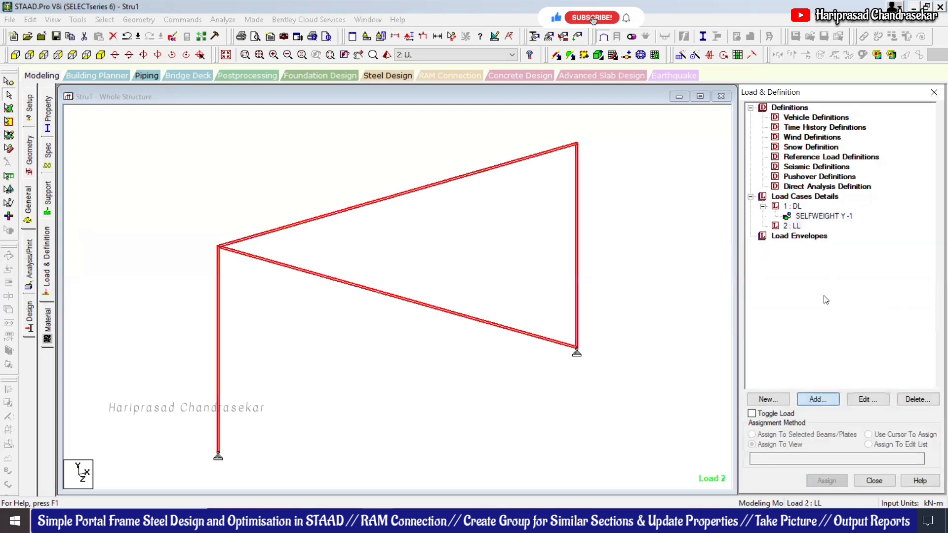
left_click(818, 399)
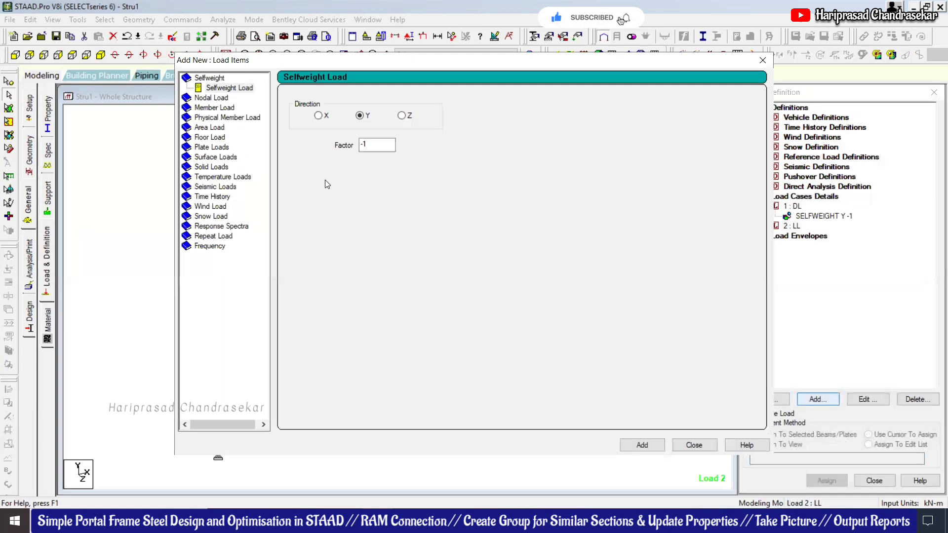
left_click(210, 108)
double_click(417, 127)
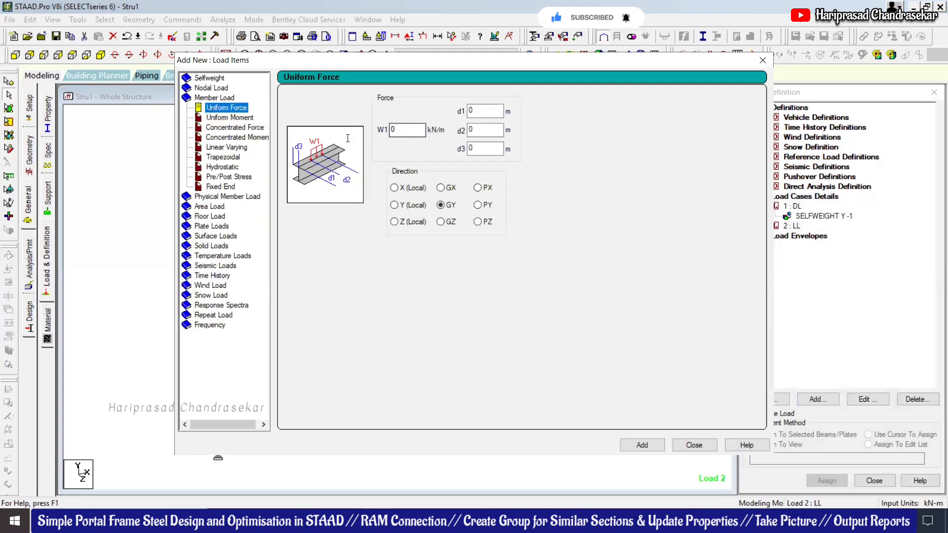
type("-5")
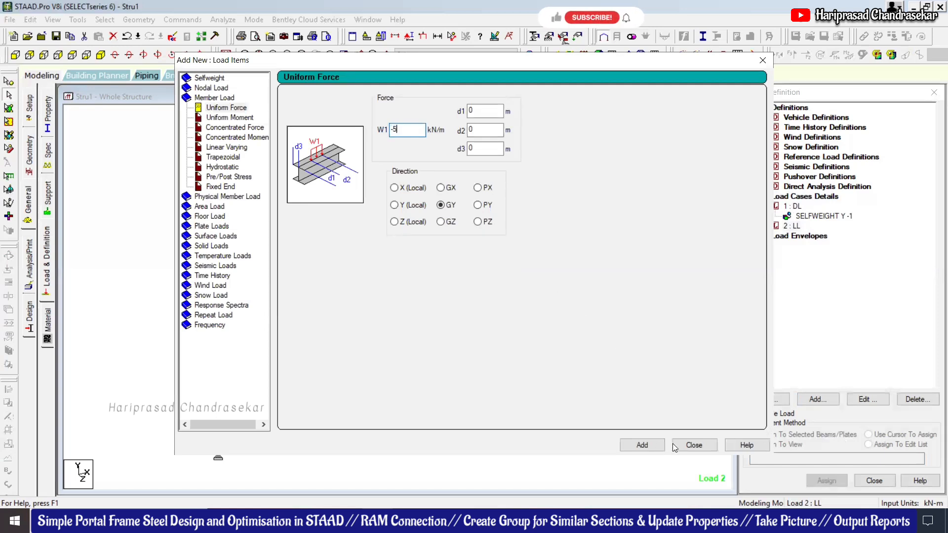
left_click(641, 445)
left_click(693, 445)
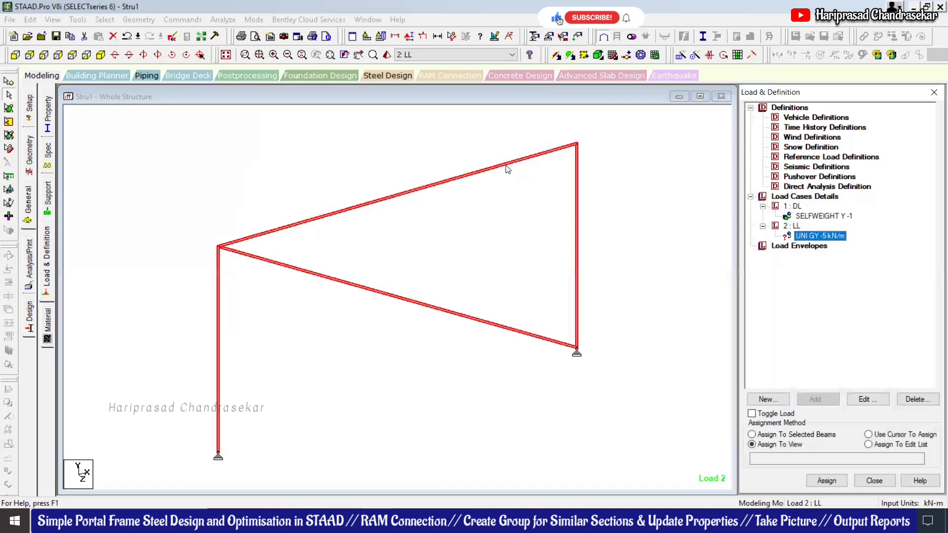
Assign the -5 kN/m uniform load to the sloping top beam as the only selected beam
left_click(503, 165)
left_click(779, 434)
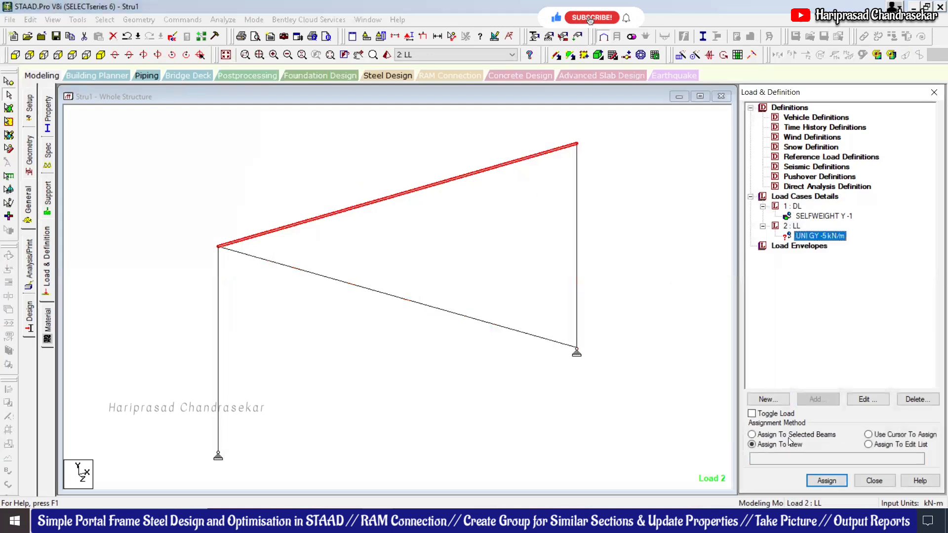
left_click(827, 481)
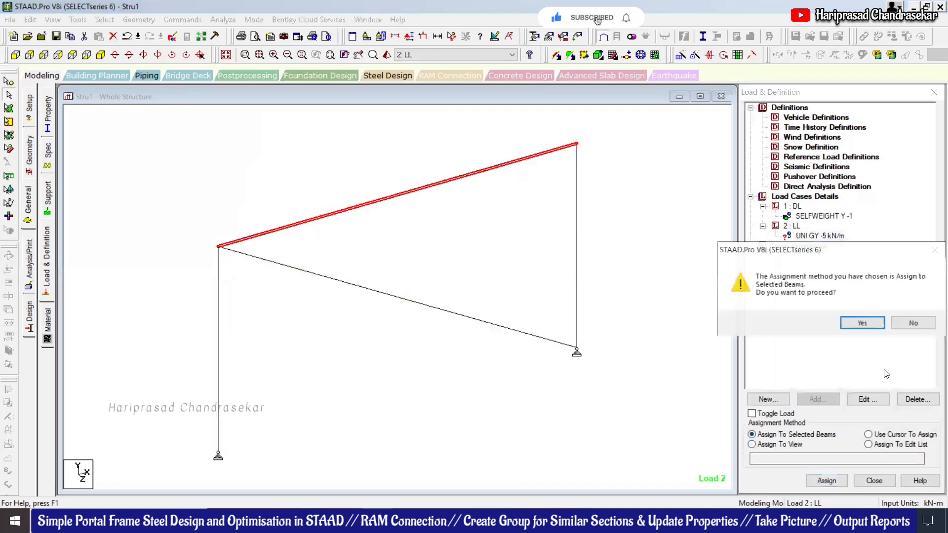
left_click(872, 324)
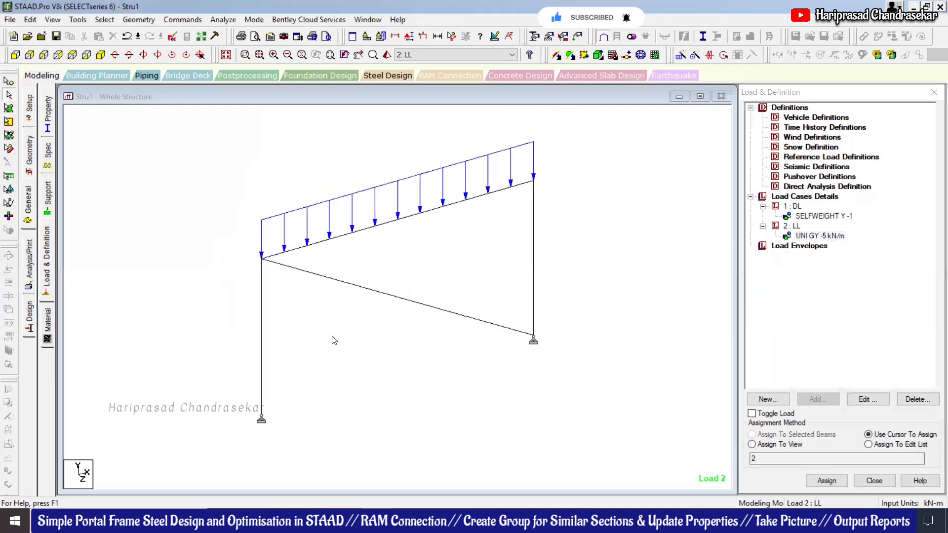
scroll(318, 309, "up", 1)
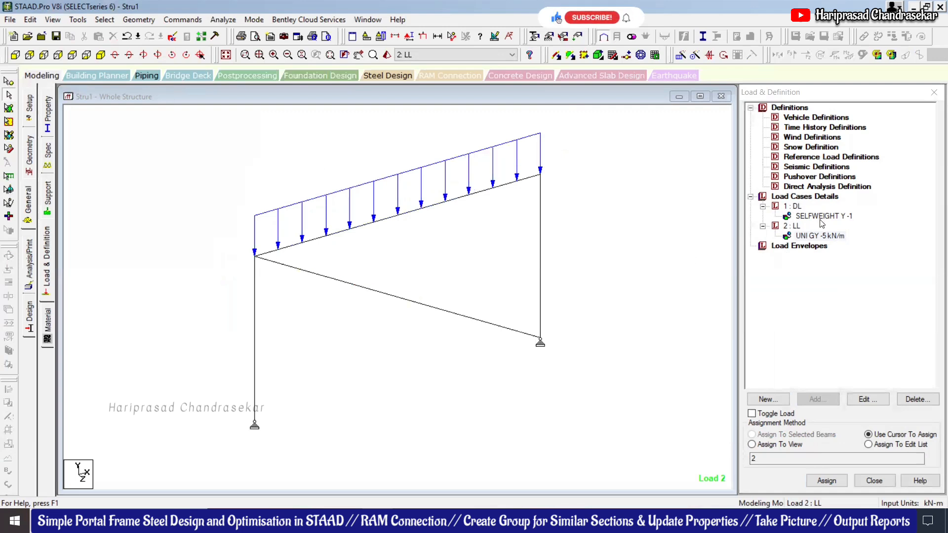
left_click(808, 236)
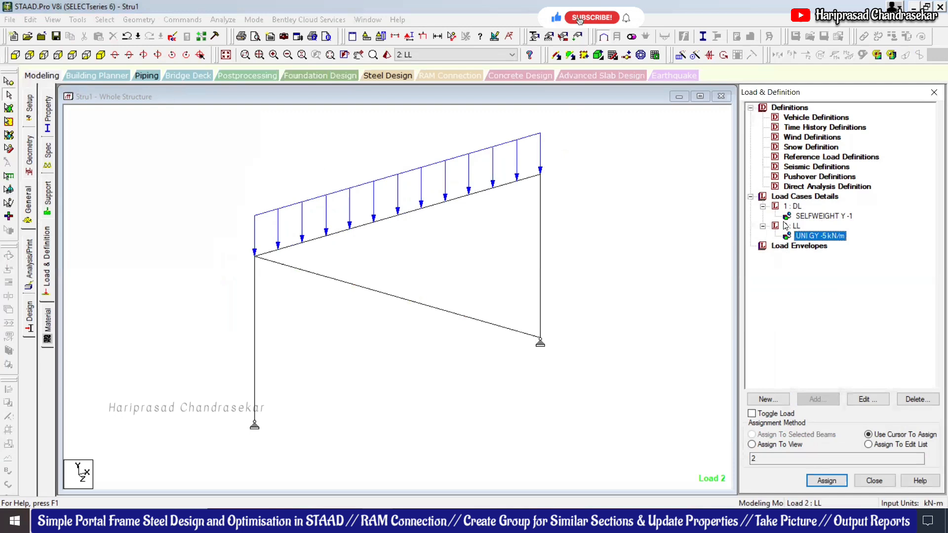
Add a Perform Analysis command with the print option All
left_click(29, 259)
left_click(415, 295)
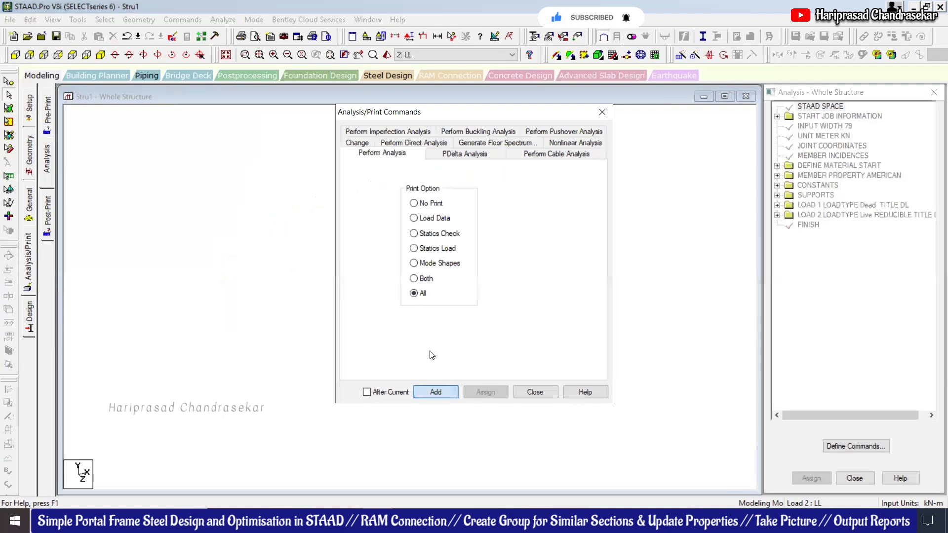
left_click(435, 393)
Save the modified structure, run the analysis and stay in modeling mode when it is done
left_click(223, 19)
left_click(245, 34)
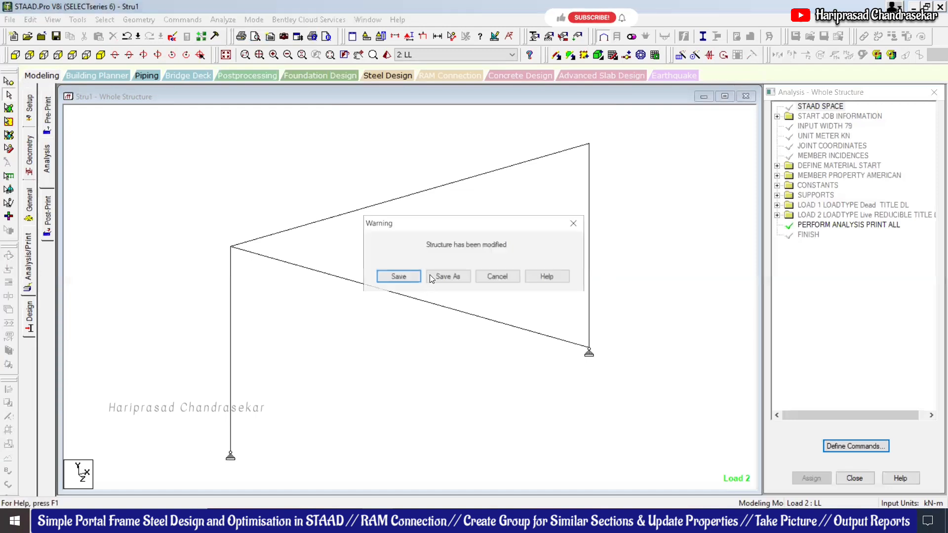
left_click(395, 276)
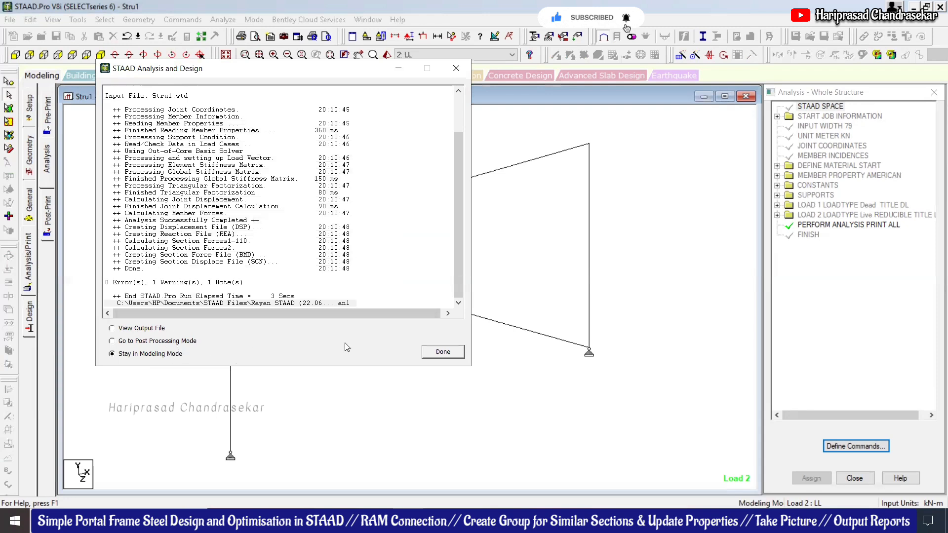
left_click(455, 353)
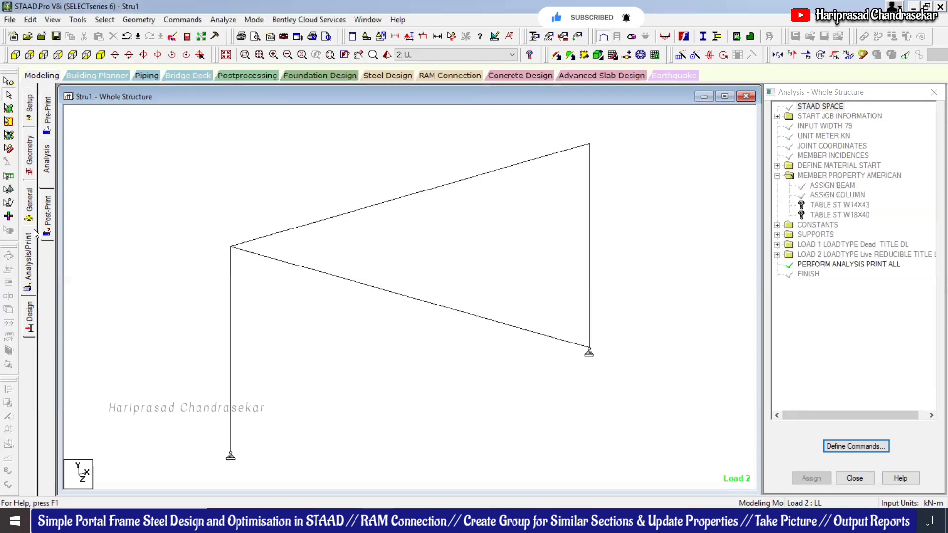
Examine which members each section property is assigned to: Assign Beam, Assign Column, W14X43 and W18X40
left_click(30, 201)
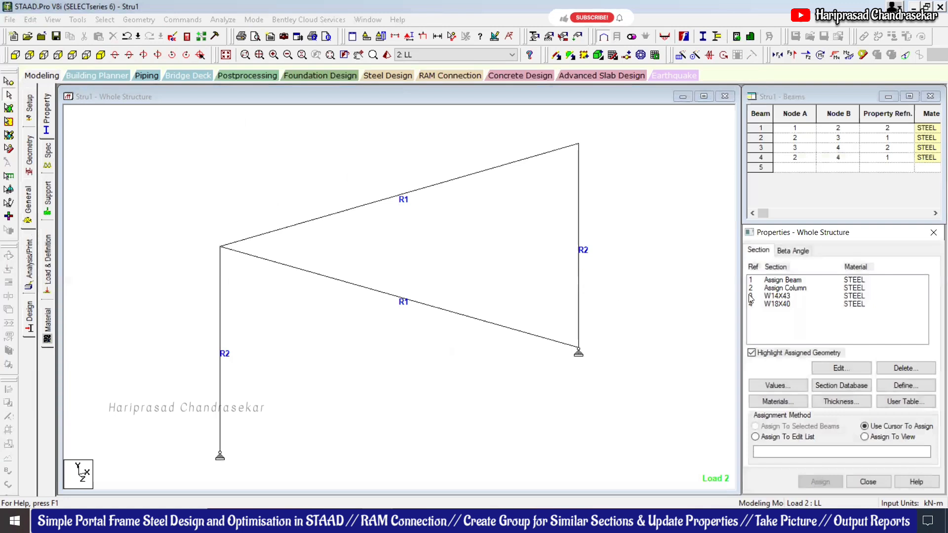
left_click(774, 296)
left_click(776, 304)
left_click(784, 297)
left_click(783, 304)
left_click(784, 296)
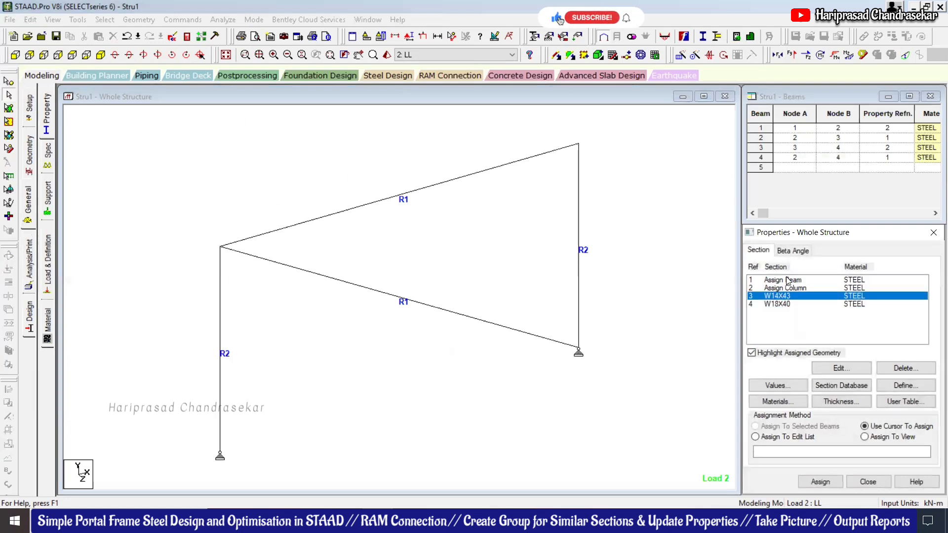
left_click(788, 280)
left_click(786, 288)
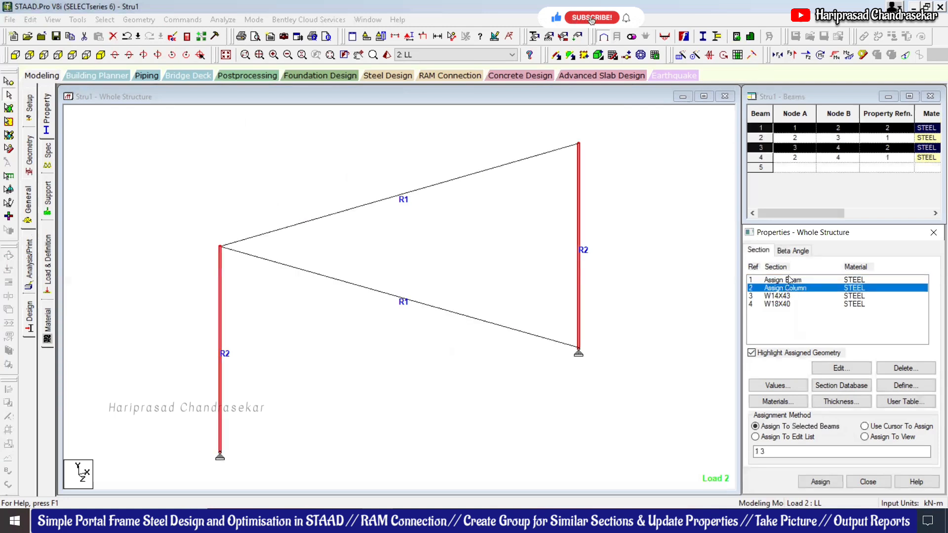
left_click(784, 303)
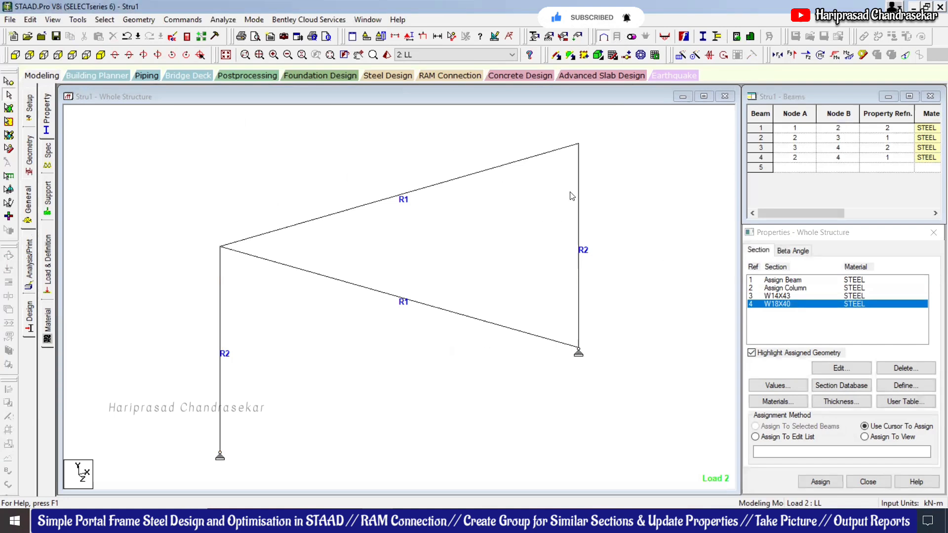
View the frame in a 3D rendered view, rotate it and return to the whole structure view
left_click(388, 55)
left_click_drag(540, 305, 594, 294)
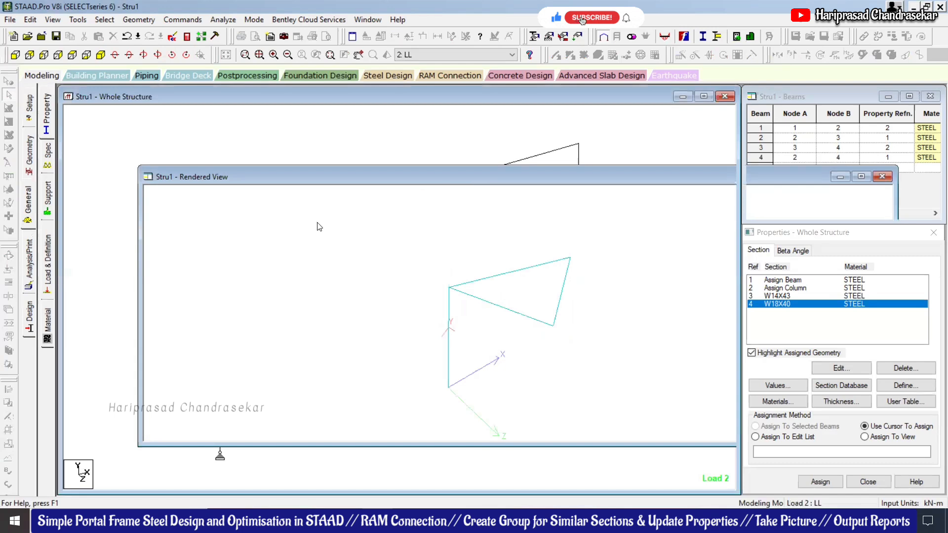
left_click(119, 322)
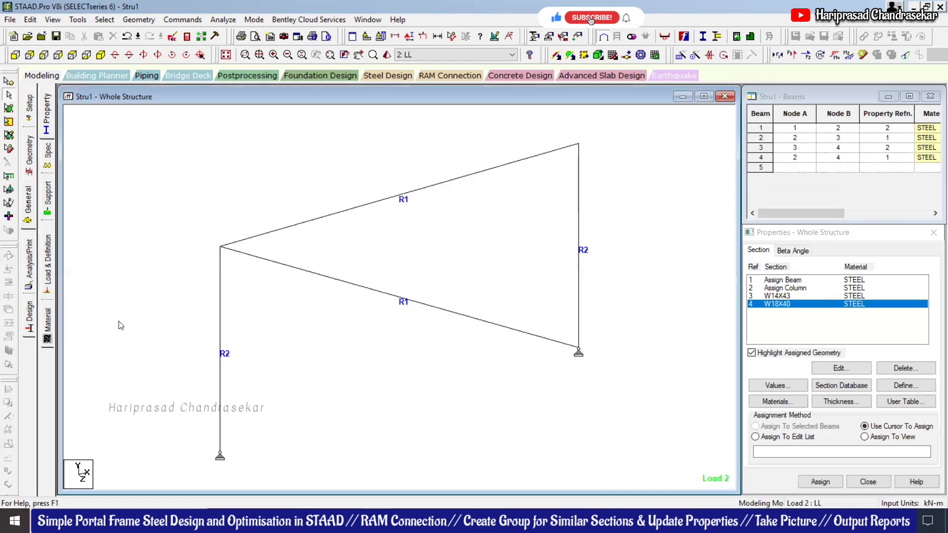
Set the current steel design code to CAN/CSA-S136-94
left_click(29, 319)
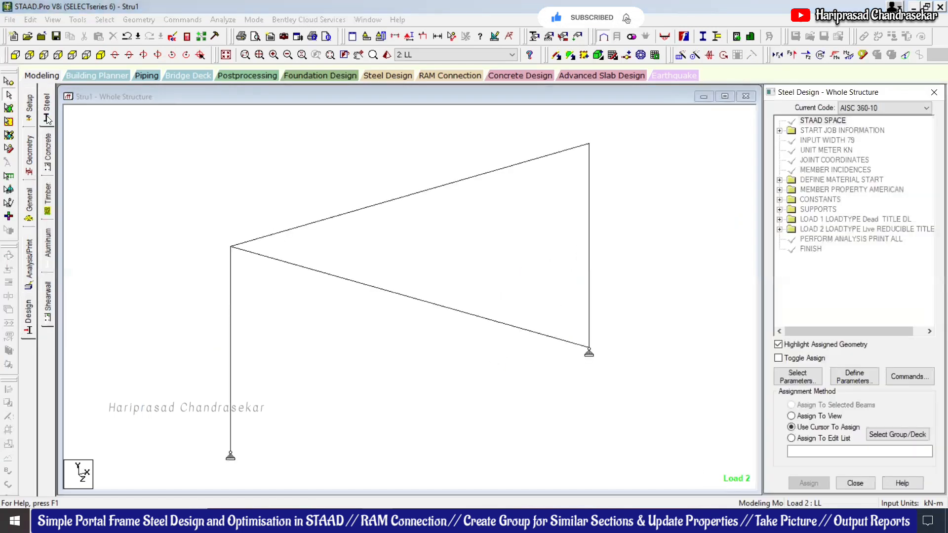
left_click(47, 117)
left_click(870, 104)
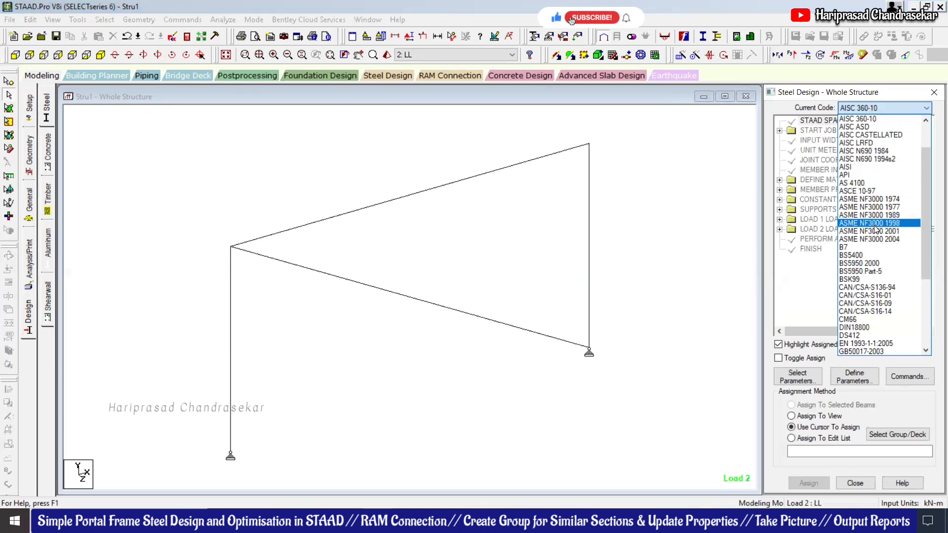
scroll(872, 266, "down", 1)
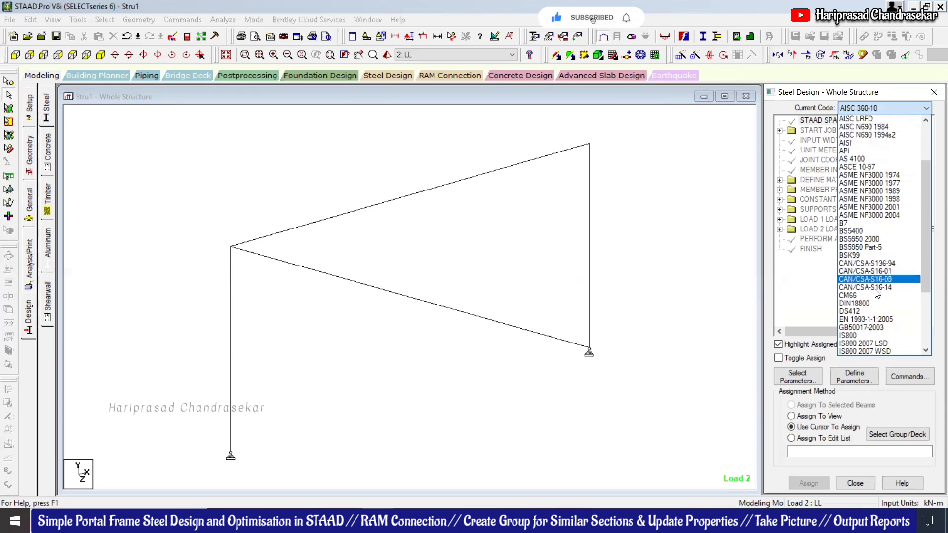
left_click(869, 264)
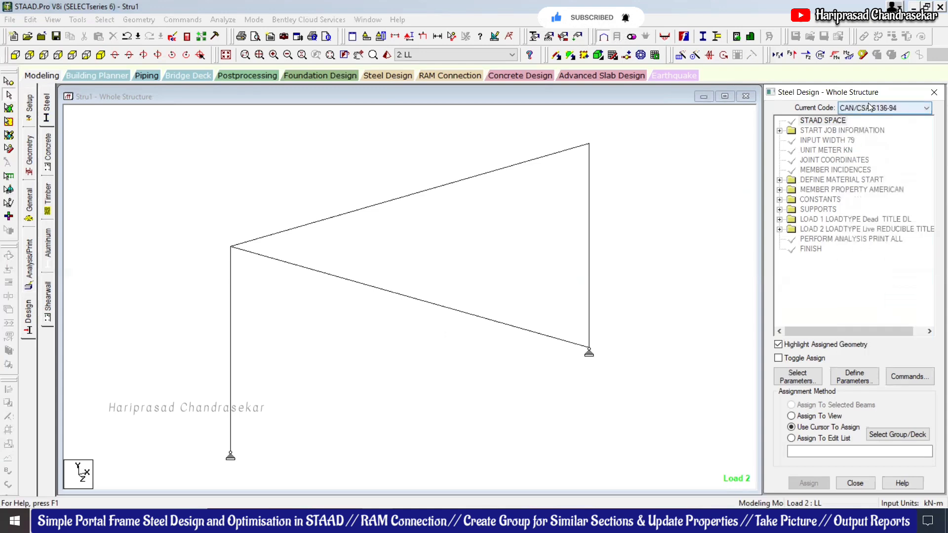
Limit the selected design parameters to Fu (tensile strength of steel) and Fyld (yield strength of steel)
left_click(797, 377)
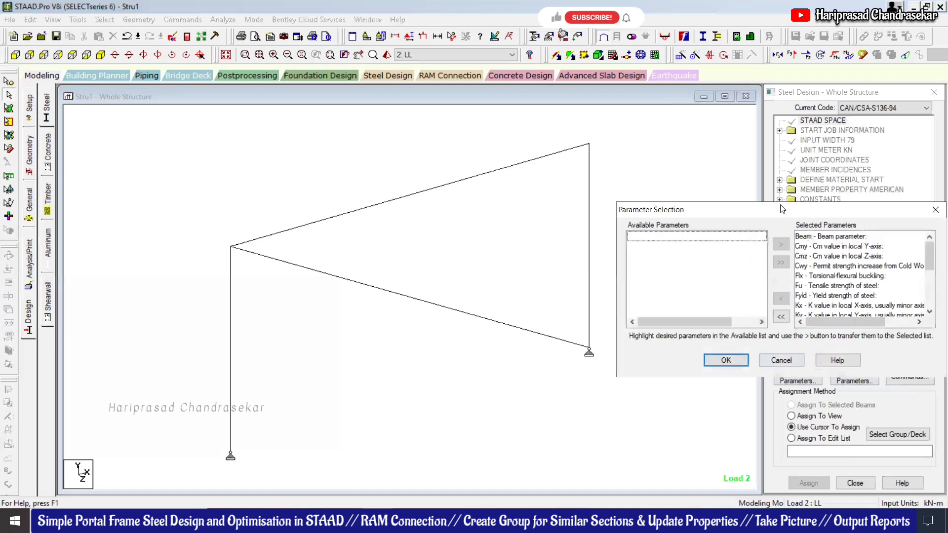
left_click_drag(780, 205, 506, 161)
left_click(507, 273)
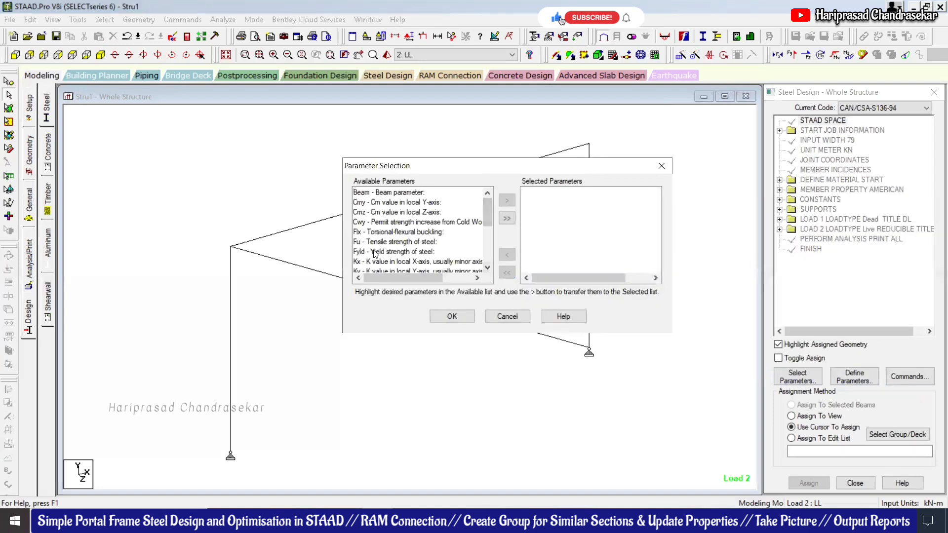
left_click(390, 242)
left_click(395, 252, "ctrl")
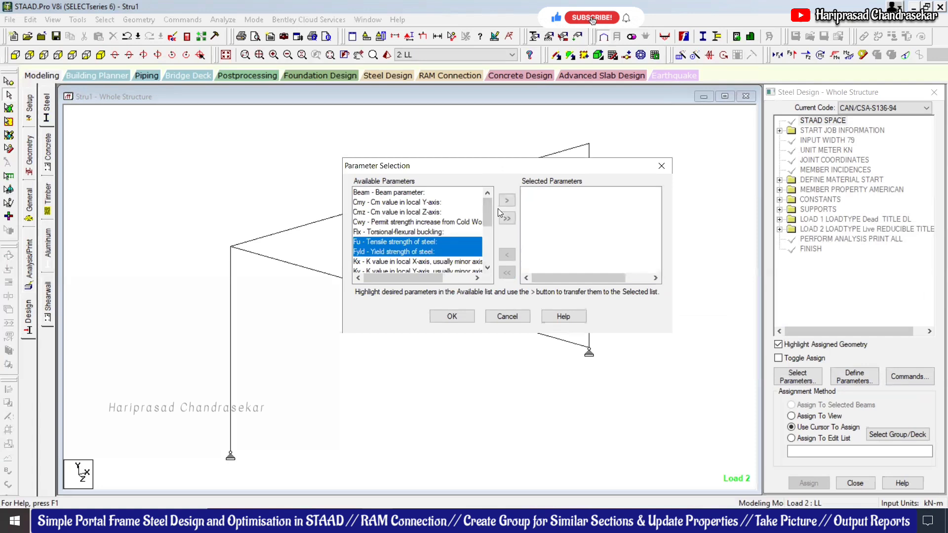
left_click(507, 201)
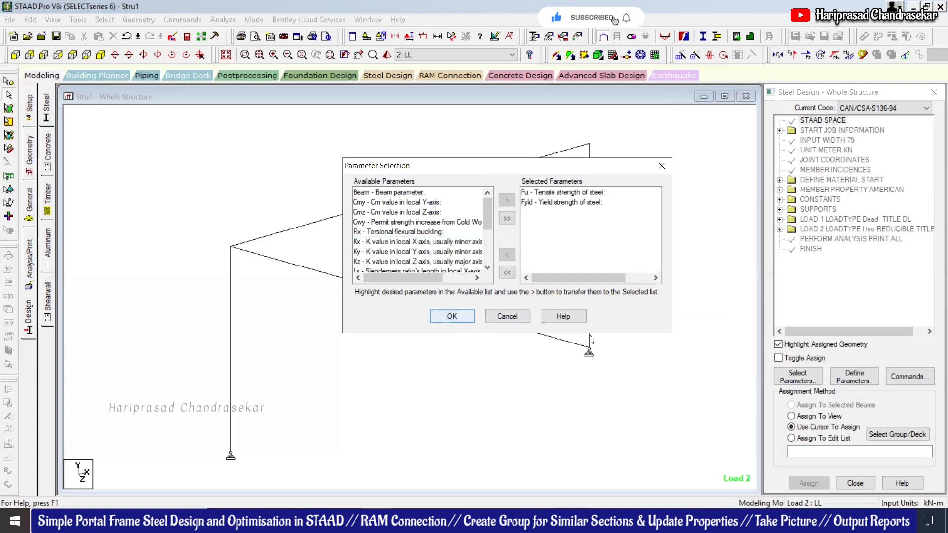
left_click(457, 318)
Define the design parameters FU as 450000 and FYLD as 350000 kN/m2
left_click(854, 377)
left_click(482, 360)
left_click(317, 172)
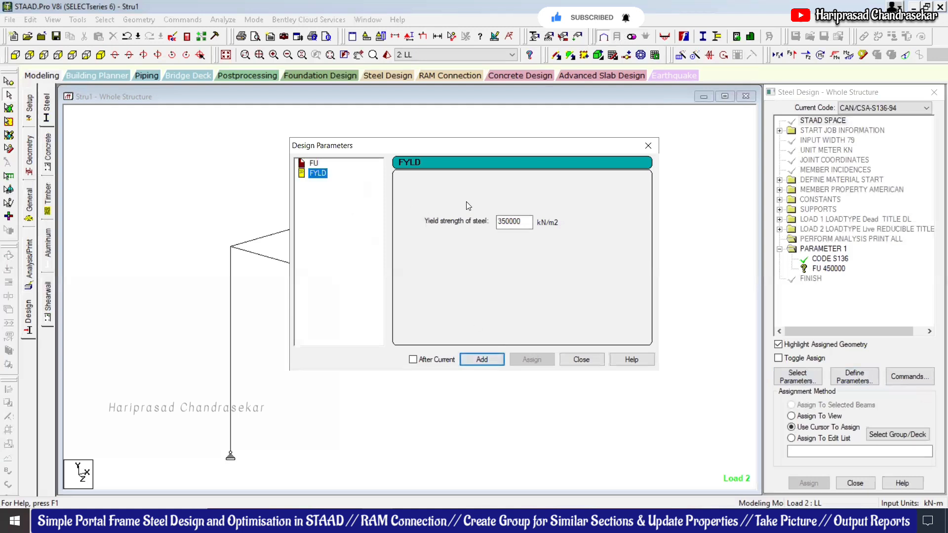
left_click(487, 360)
left_click(582, 360)
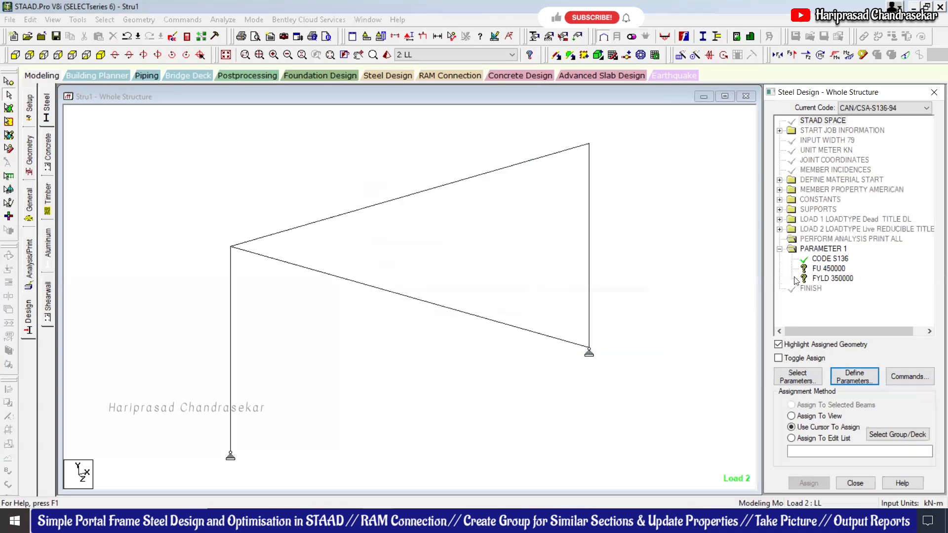
Assign the FU 450000 parameter to all members in the view
left_click(821, 269)
left_click(792, 416)
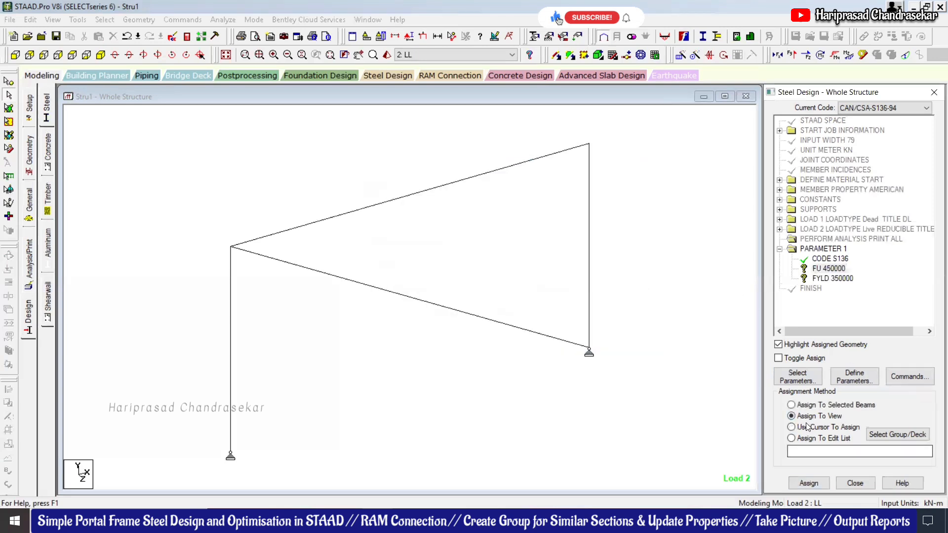
left_click(809, 482)
left_click(863, 321)
Assign the FYLD 350000 parameter to all members in the view
left_click(832, 278)
left_click(823, 428)
left_click(824, 417)
left_click(809, 482)
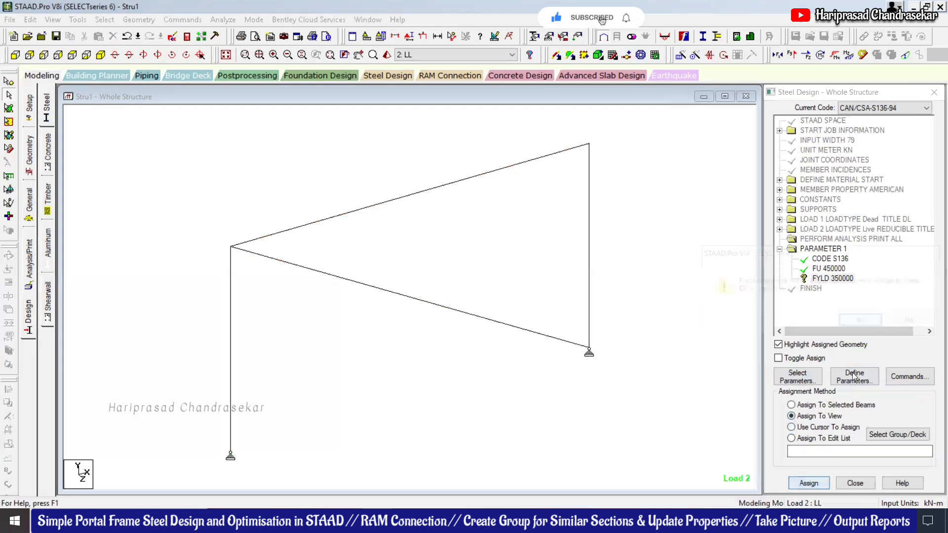
left_click(864, 321)
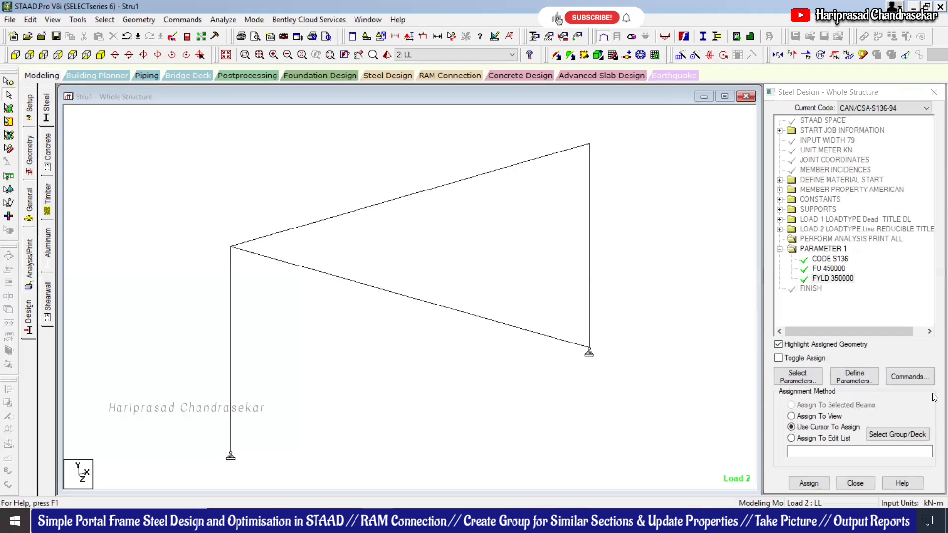
Add the SELECT, CHECK CODE and TAKE OFF design commands to the steel design
left_click(915, 373)
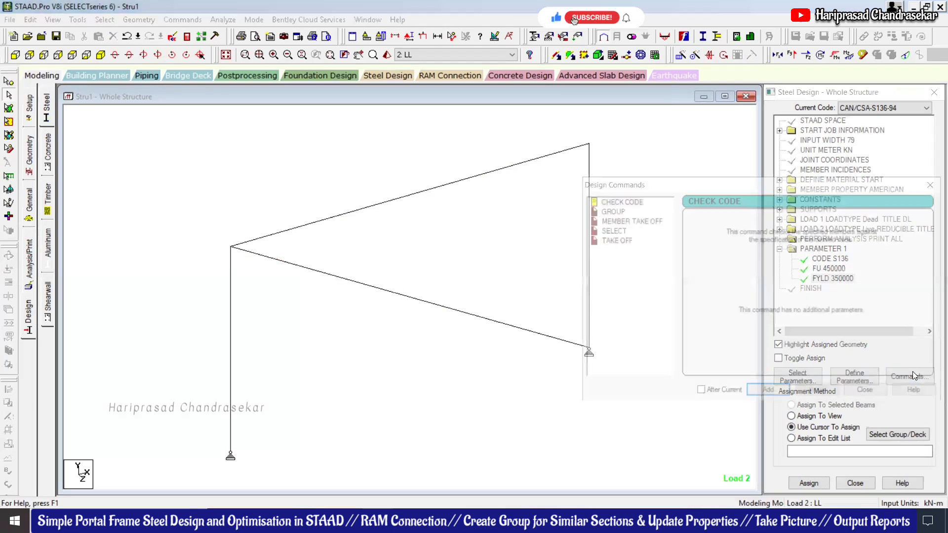
left_click_drag(673, 182, 232, 141)
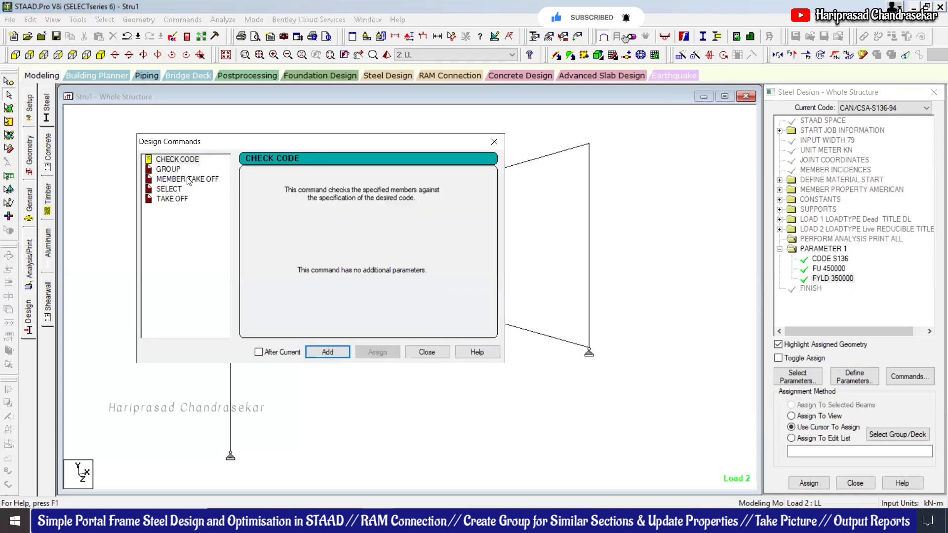
left_click(171, 190)
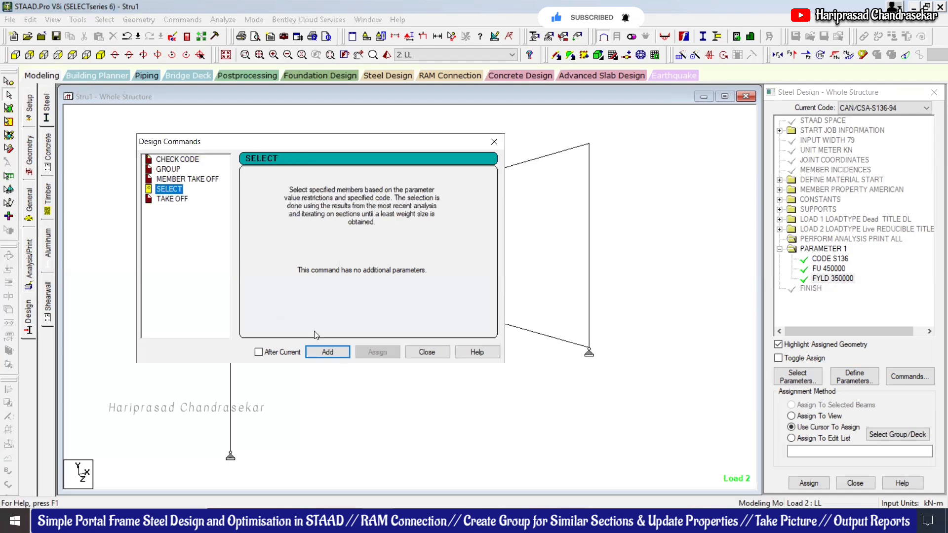
left_click(327, 352)
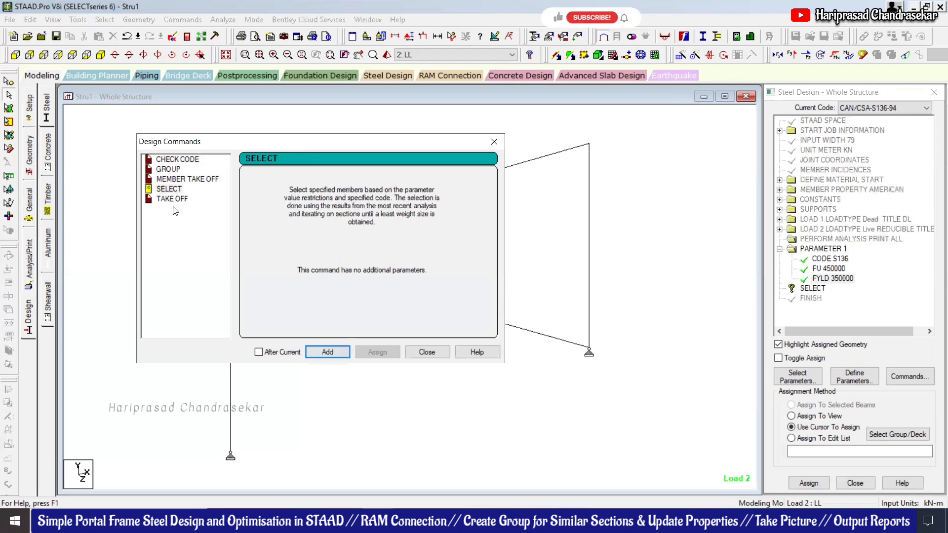
left_click(188, 161)
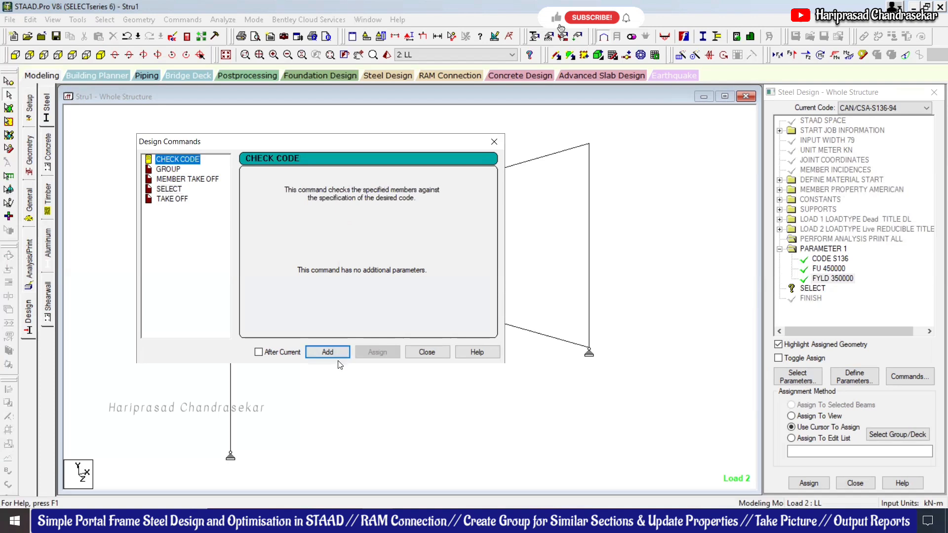
left_click(325, 350)
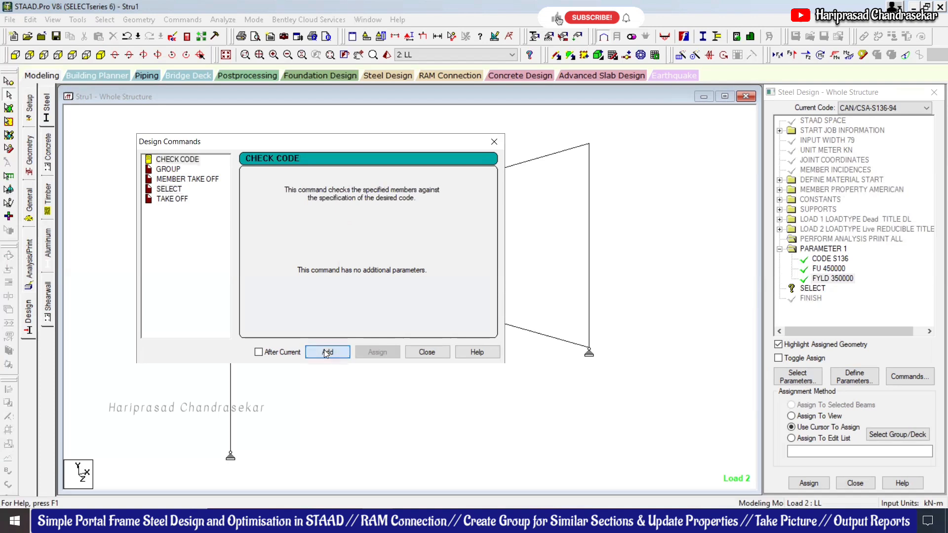
left_click(181, 201)
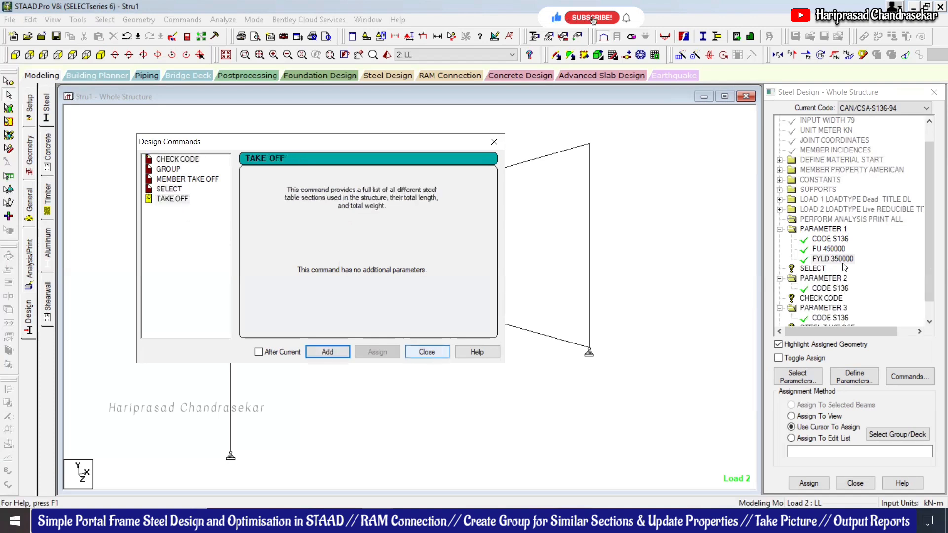
Assign the SELECT, CHECK CODE and STEEL TAKE OFF commands to all members in the view
left_click(812, 269)
left_click(818, 417)
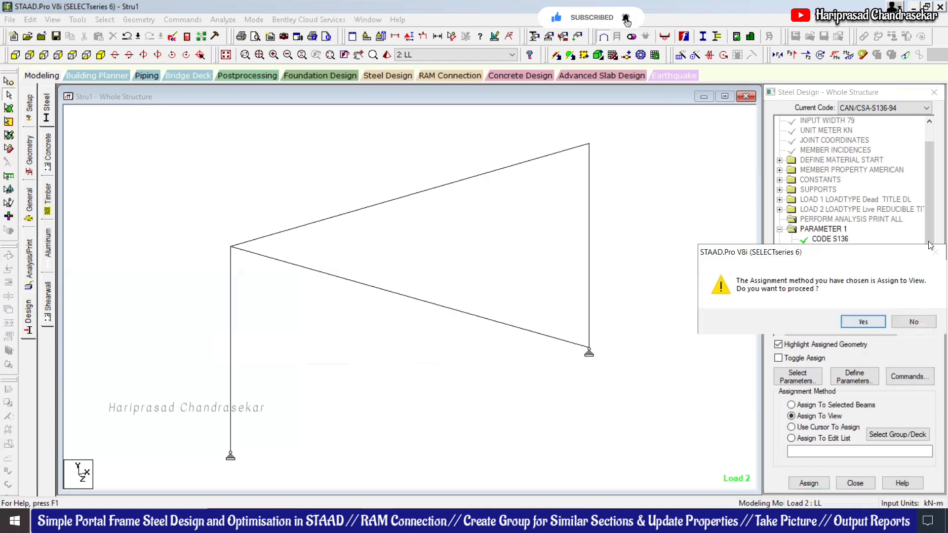
left_click(866, 321)
left_click(825, 297)
left_click(805, 417)
left_click(873, 316)
left_click(813, 304)
left_click(805, 417)
left_click(808, 483)
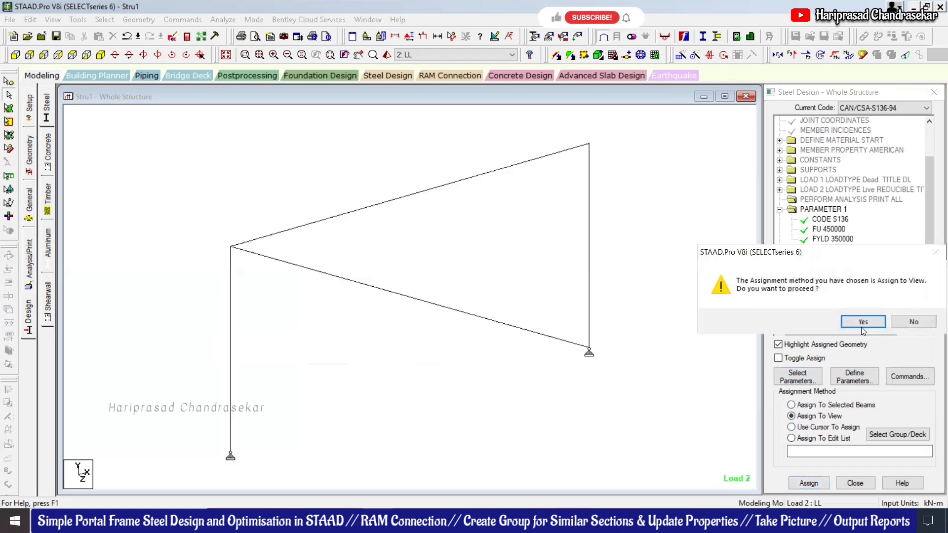
left_click(863, 324)
left_click(659, 268)
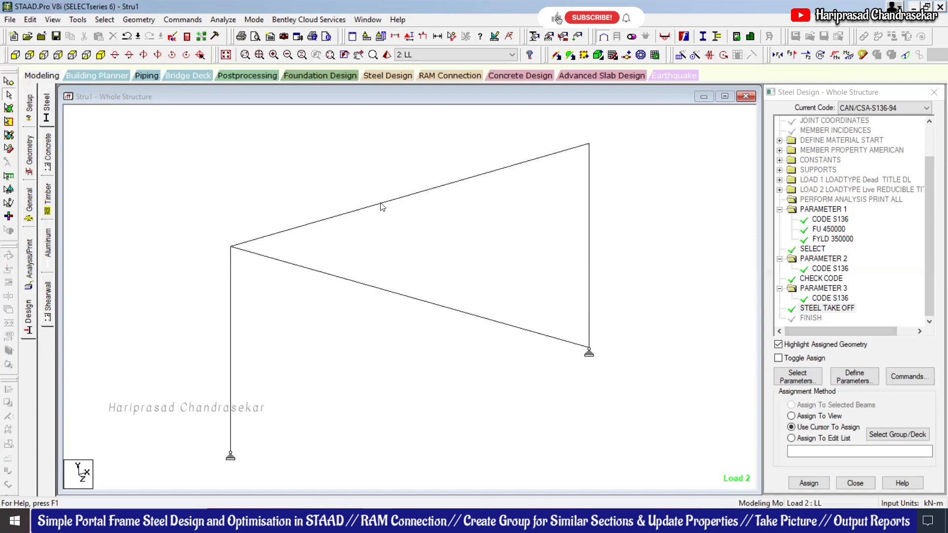
left_click(223, 19)
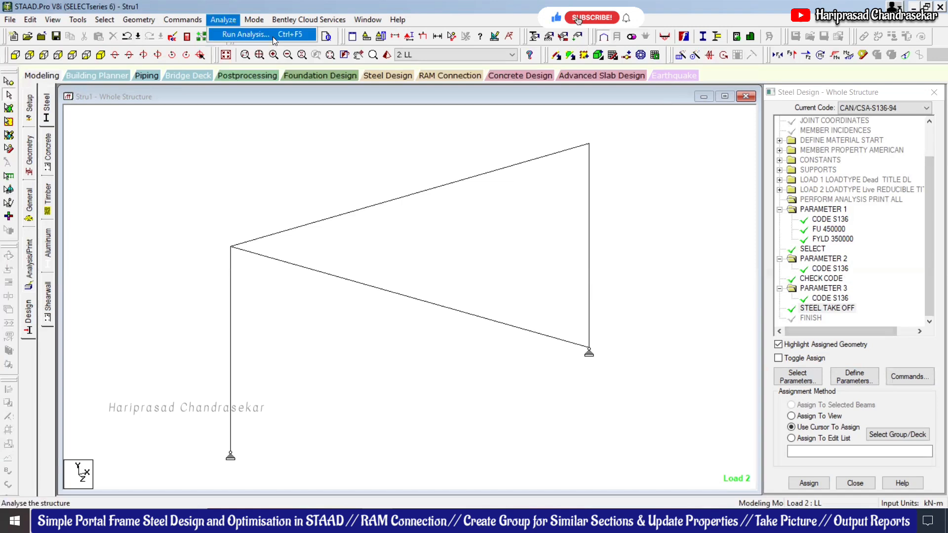
left_click(273, 34)
left_click(570, 213)
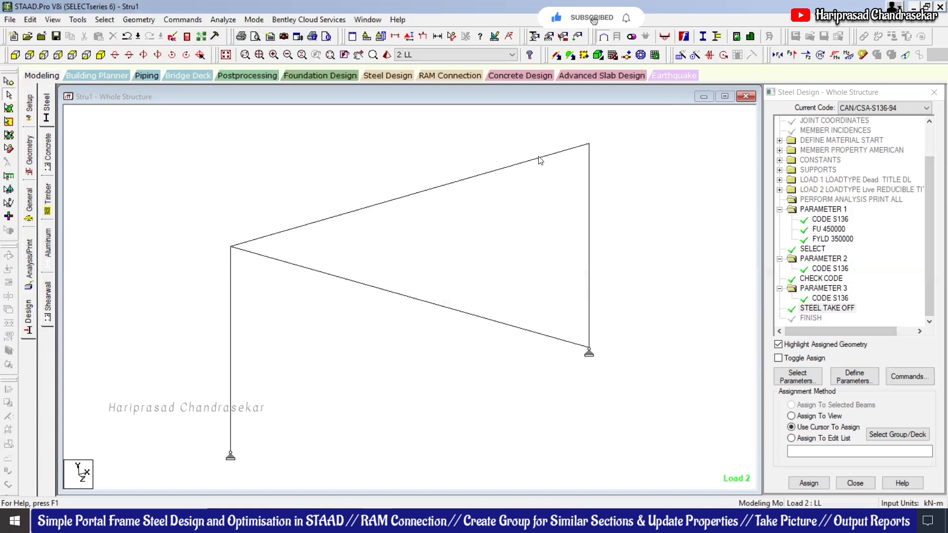
Look through the sloping top beam's member details for design results, and close them
double_click(540, 160)
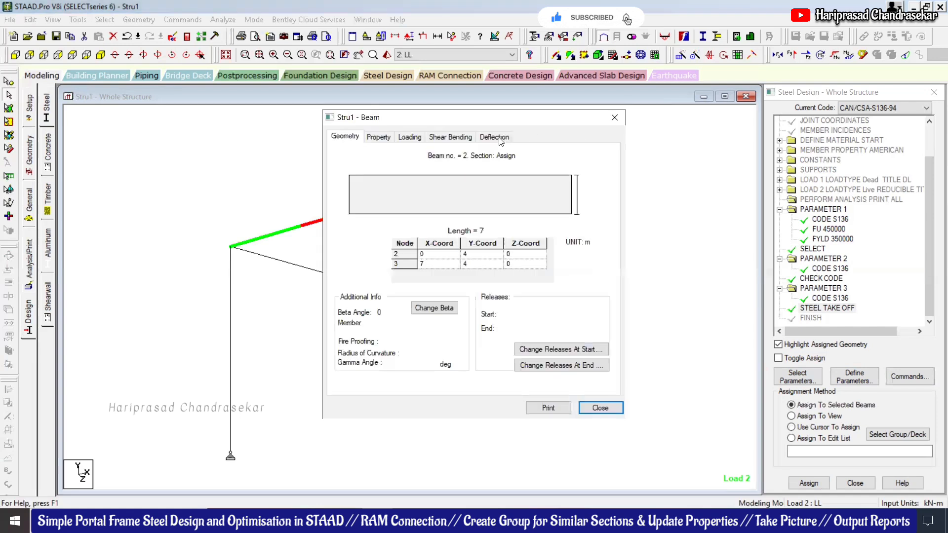
left_click(615, 118)
Run the analysis, proceed without a re-analysis instruction, and view the output file
left_click(218, 20)
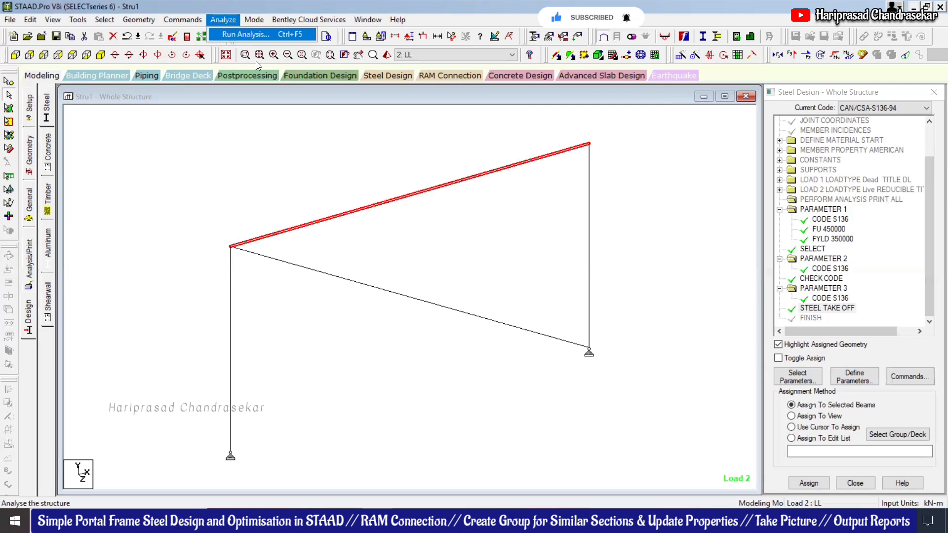
left_click(277, 34)
left_click(398, 289)
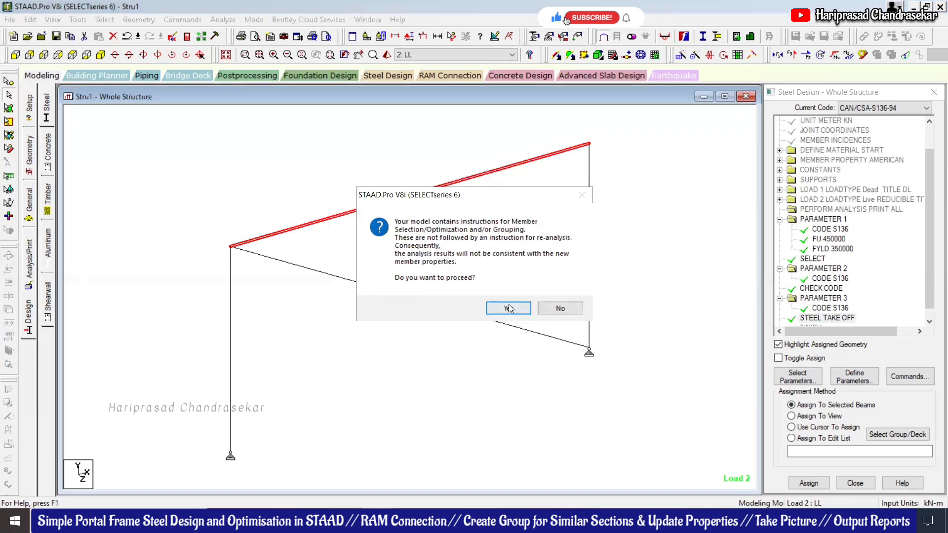
left_click(509, 308)
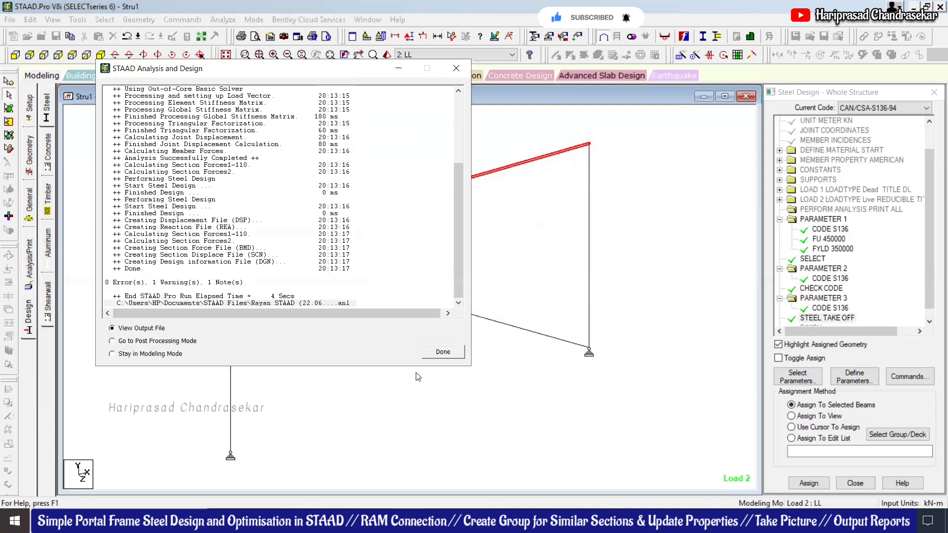
left_click(449, 358)
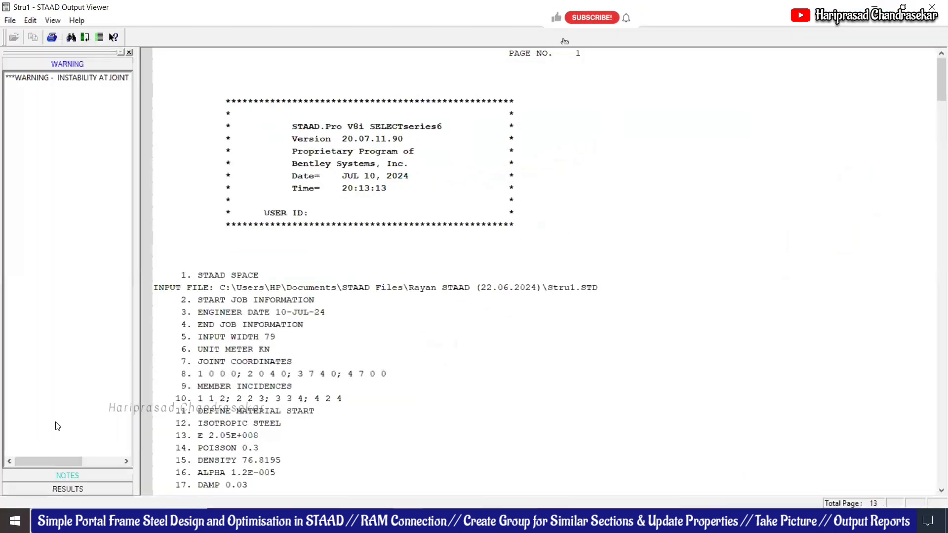
Examine the output file's notes, member selection, code checking and steel take-off results, and close the file
left_click(82, 479)
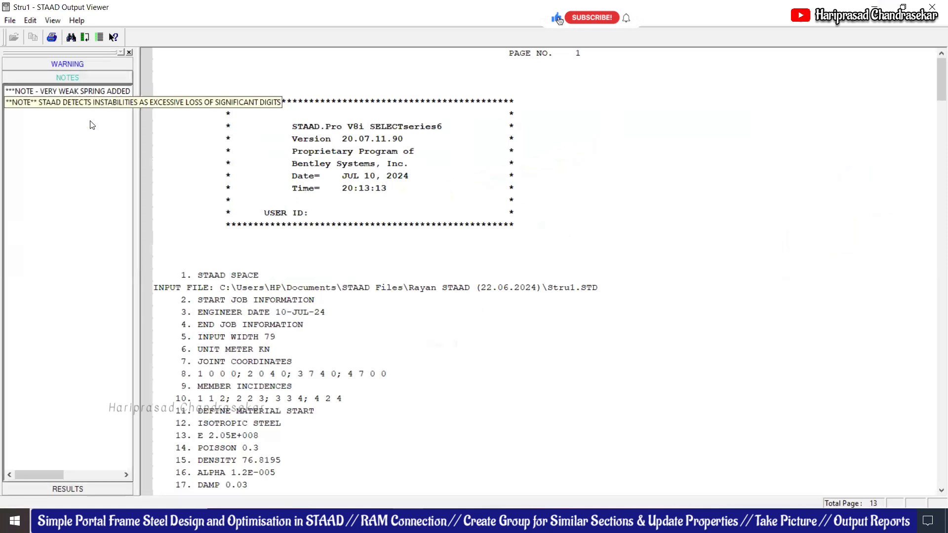
left_click(55, 488)
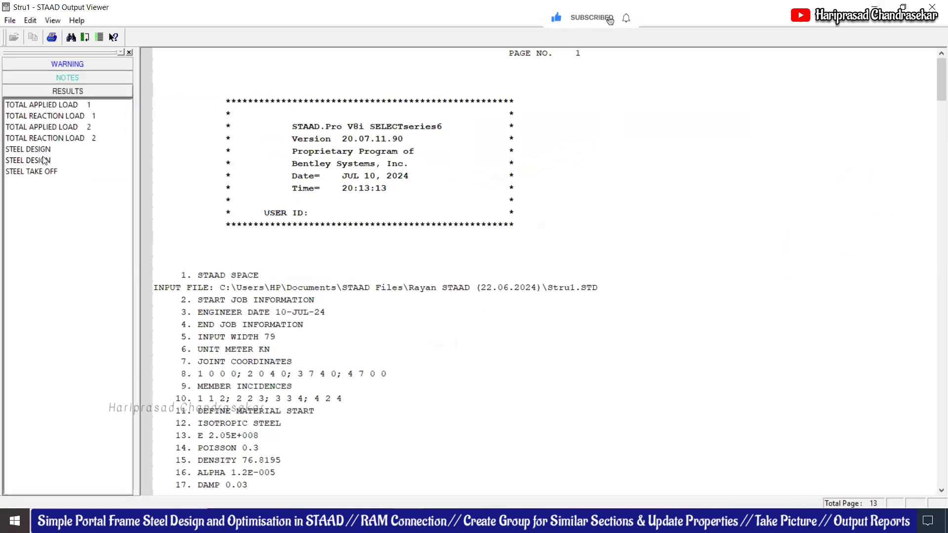
left_click(43, 154)
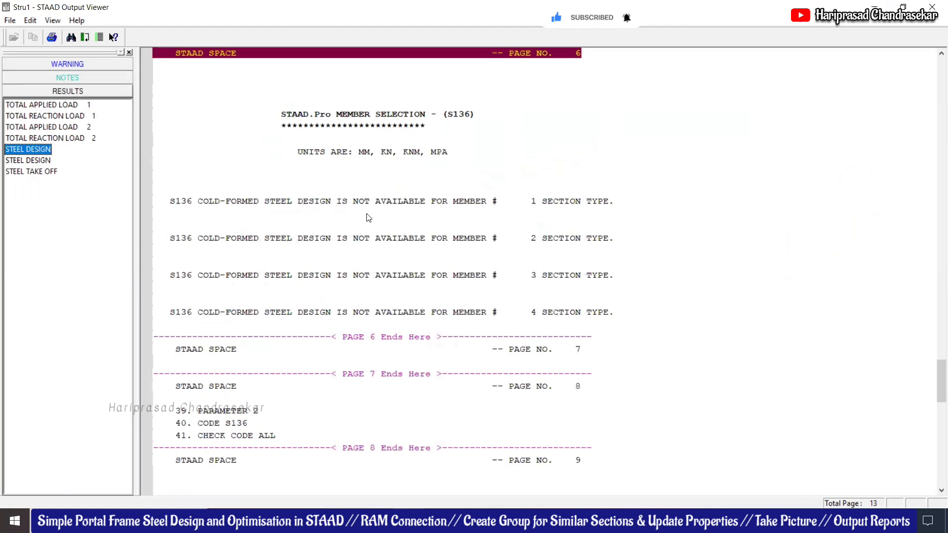
scroll(464, 218, "down", 7)
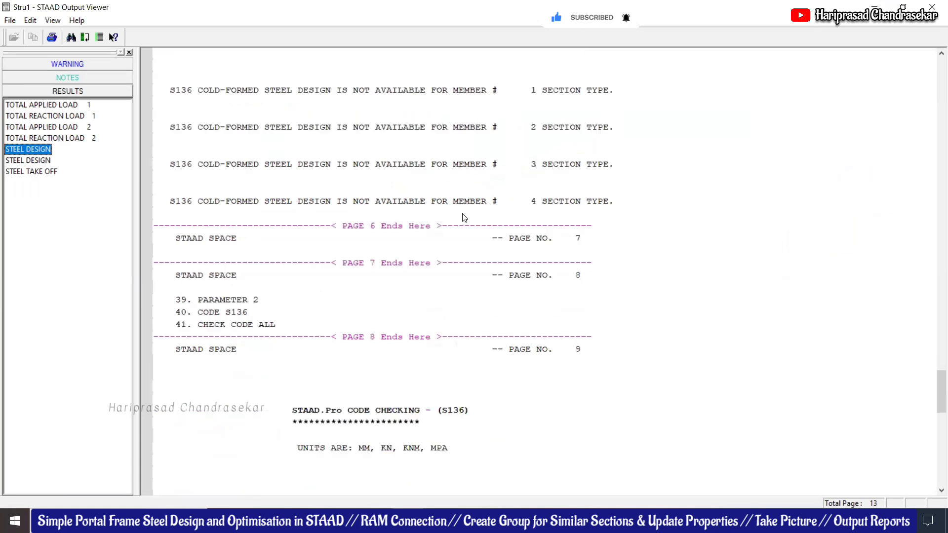
scroll(440, 270, "down", 4)
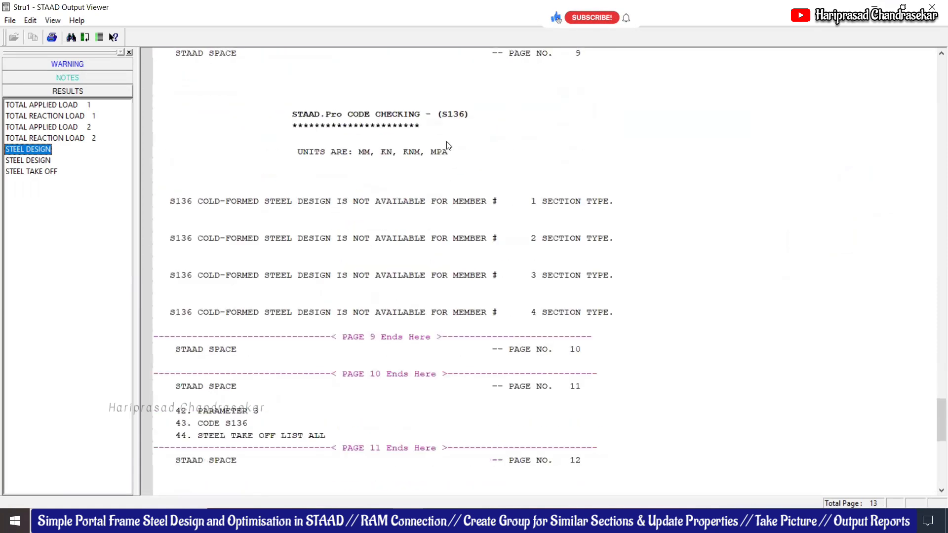
left_click(37, 161)
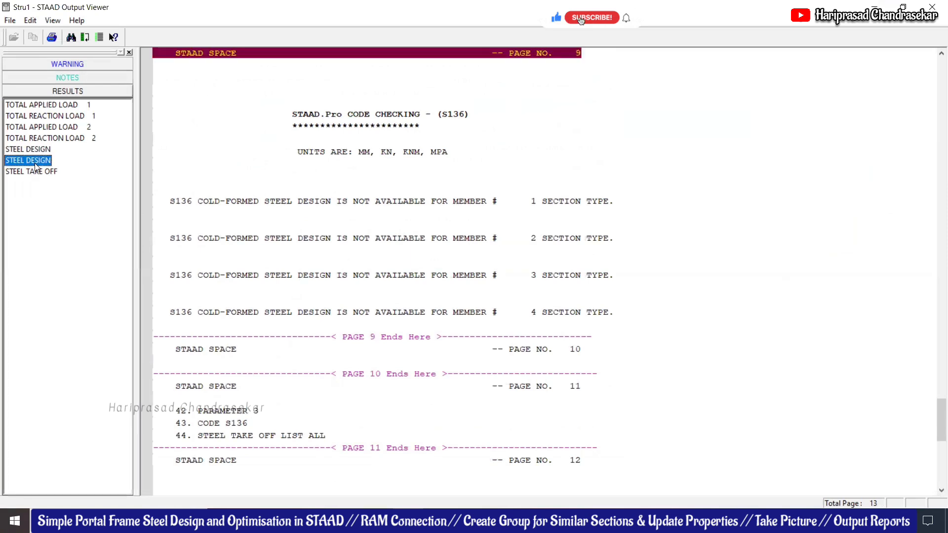
left_click(39, 171)
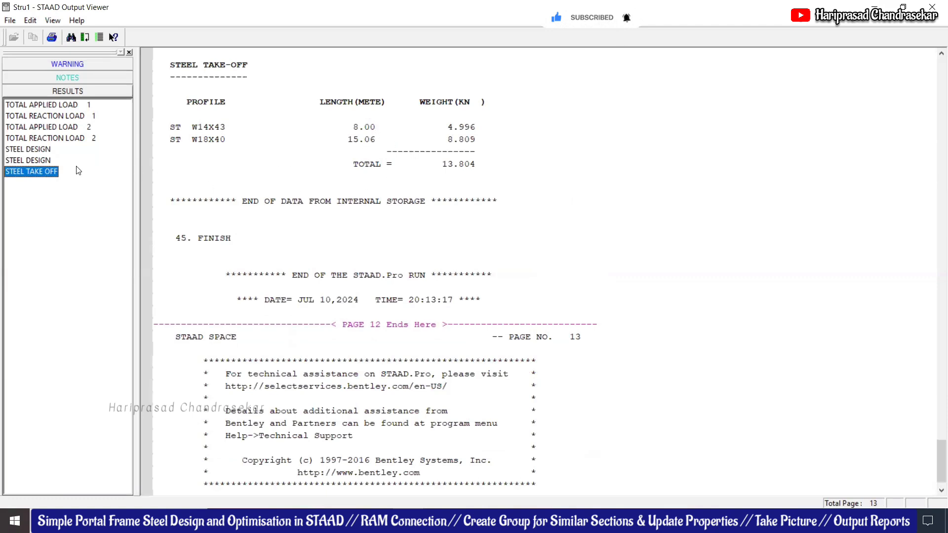
left_click(40, 161)
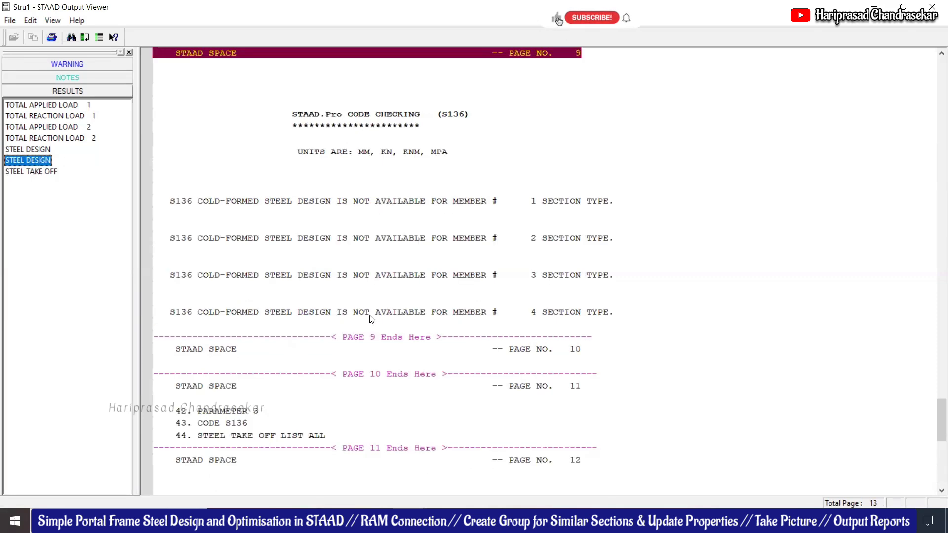
left_click(933, 7)
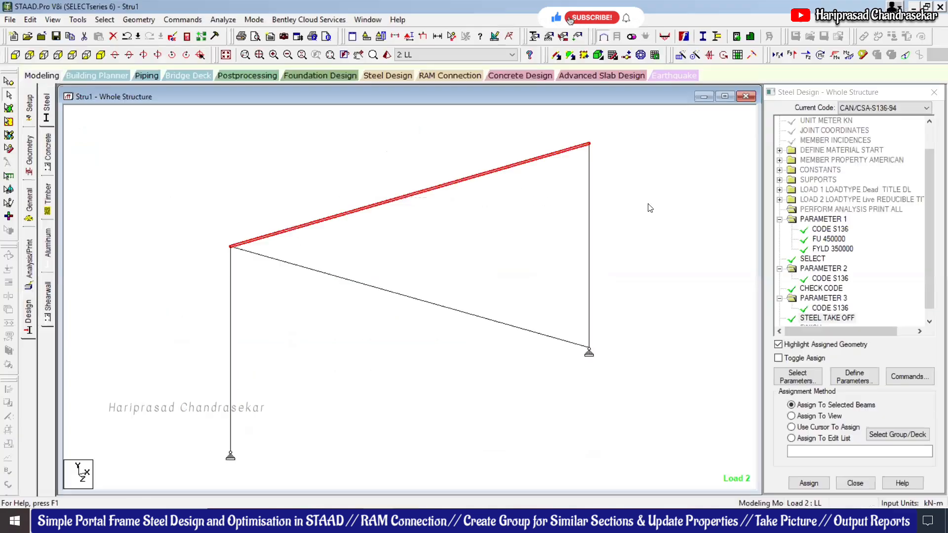
Check beam 2's member details again for steel design results
double_click(573, 156)
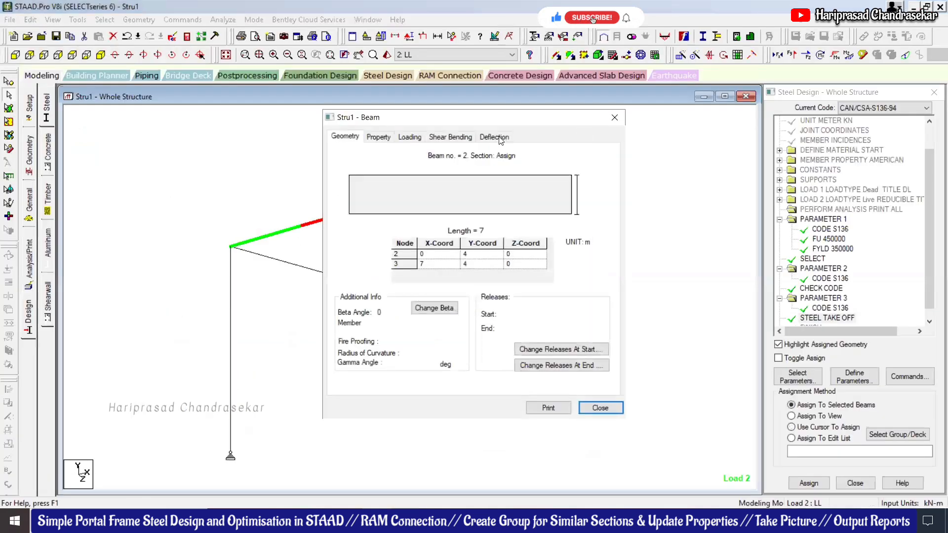
left_click(615, 119)
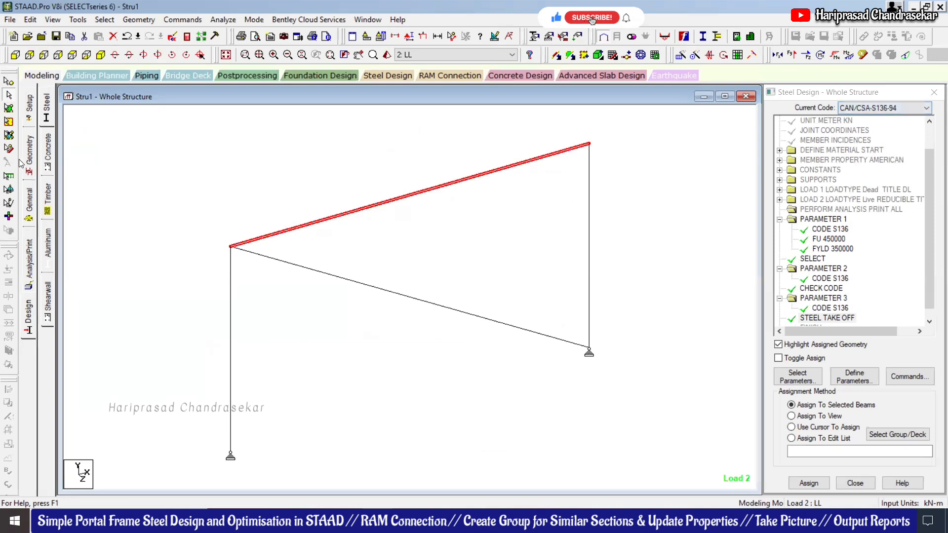
Delete the Support 2 definition from the model and discard the existing result files
left_click(28, 196)
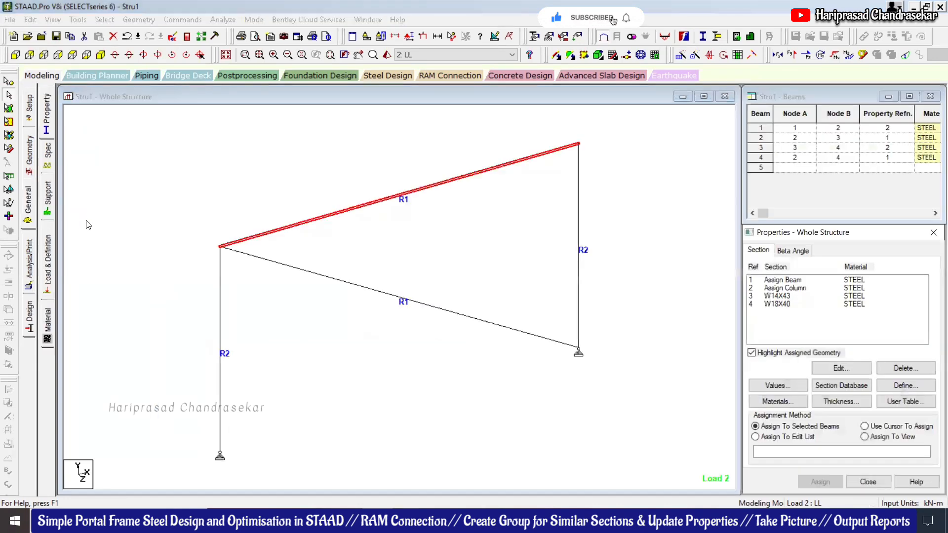
left_click(50, 200)
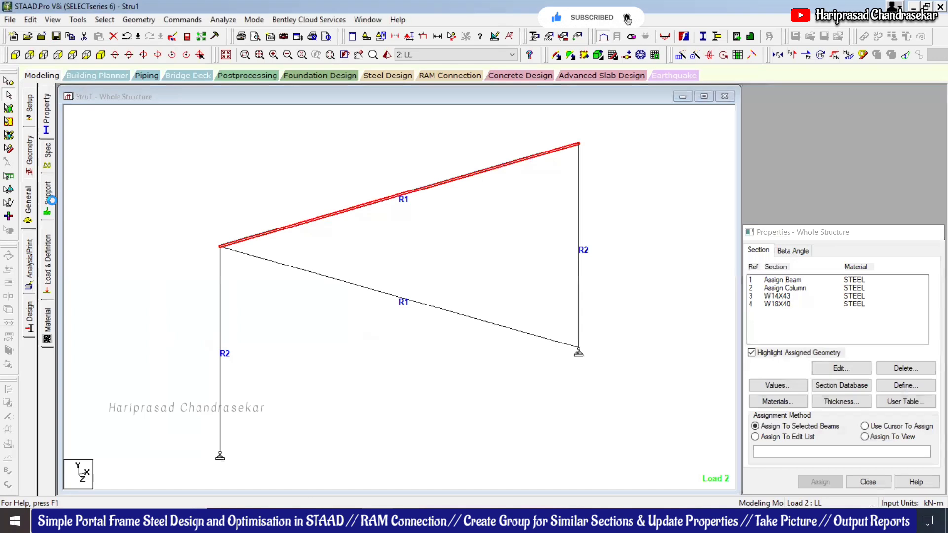
left_click(837, 321)
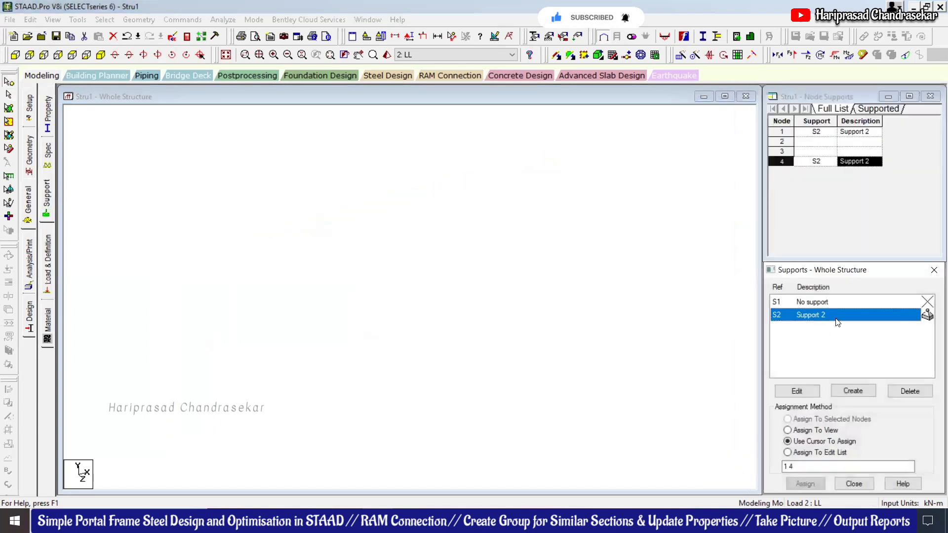
left_click(903, 391)
left_click(862, 416)
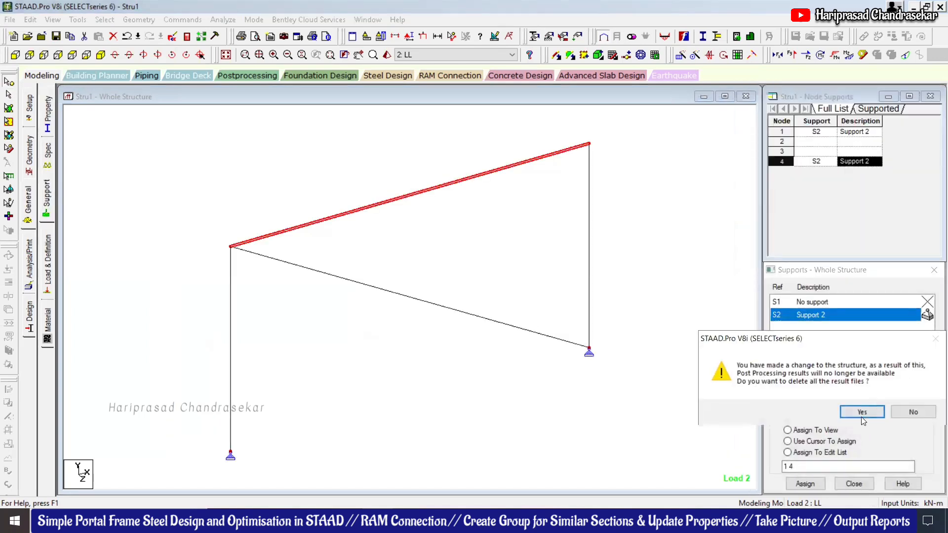
left_click(861, 412)
Create a fixed support and assign it to the two column base nodes 1 and 4
left_click(854, 393)
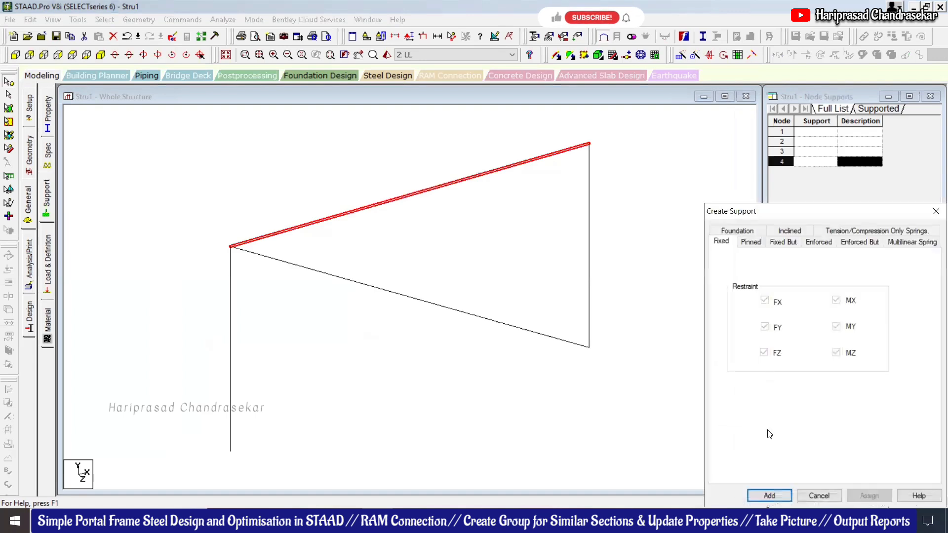
left_click(769, 496)
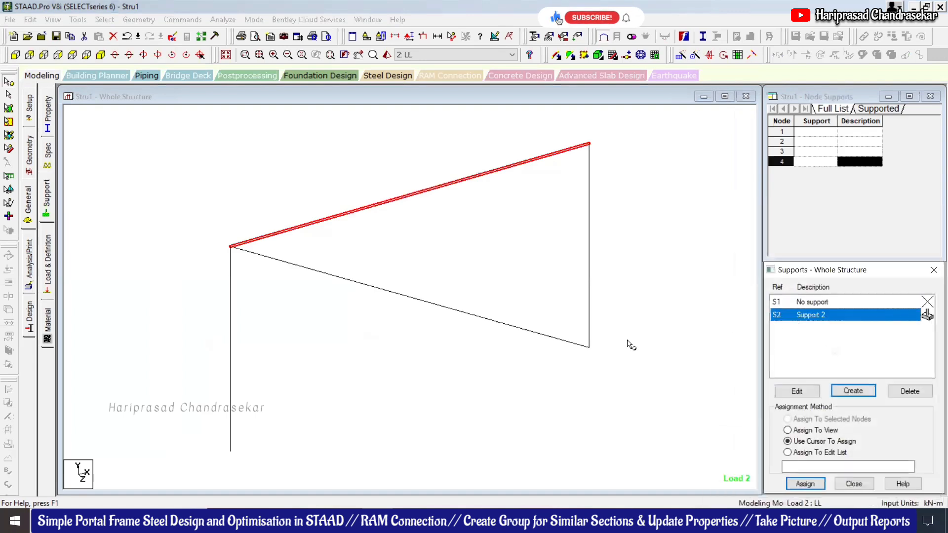
left_click_drag(265, 420, 197, 464)
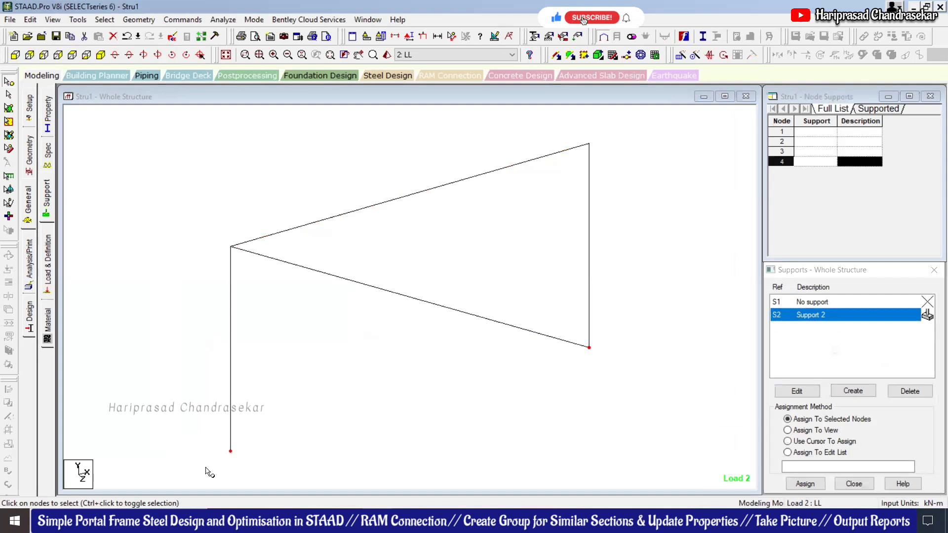
left_click(805, 484)
left_click(805, 410)
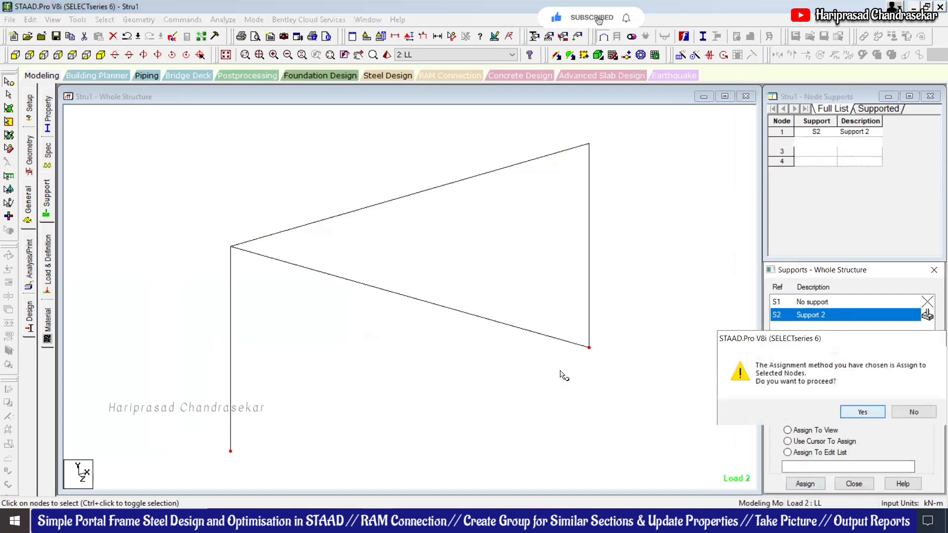
Run the analysis with the fixed supports and view the output file
left_click(223, 20)
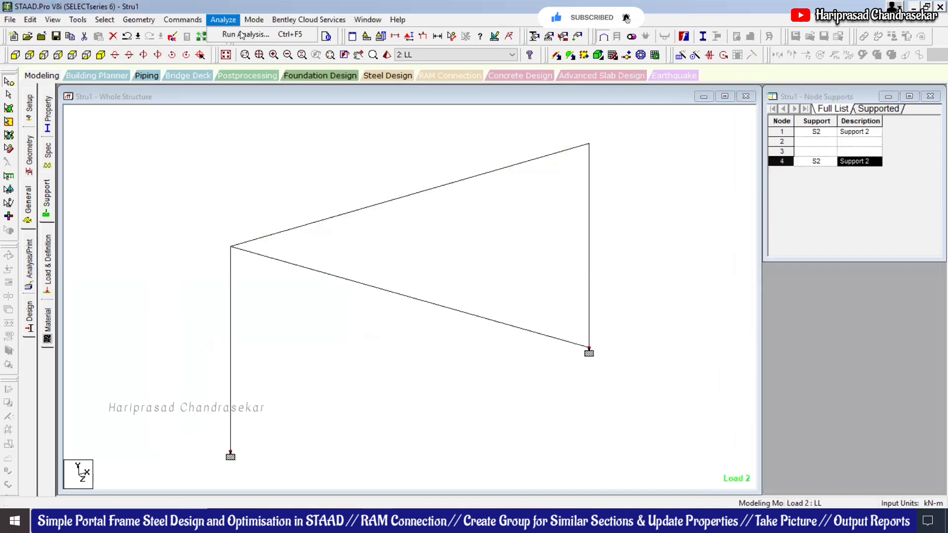
left_click(232, 33)
left_click(408, 276)
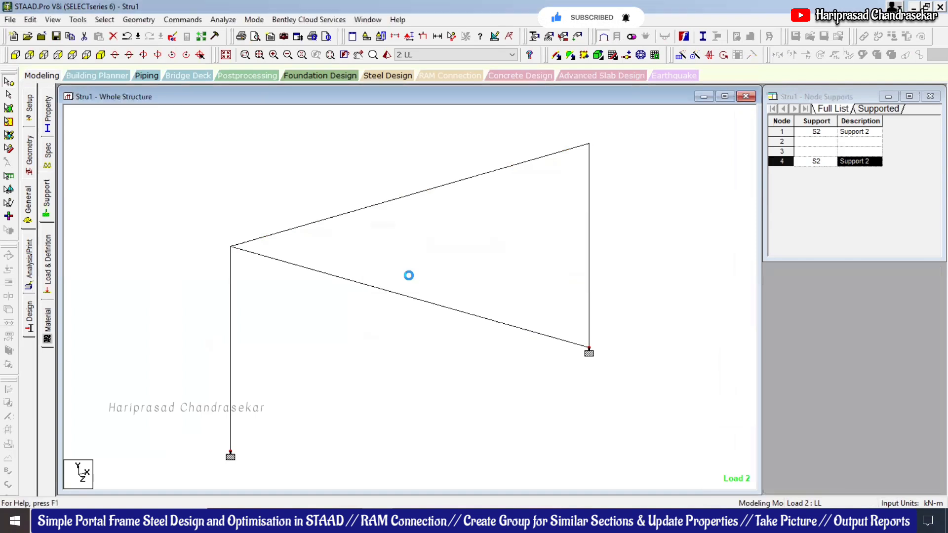
left_click(509, 309)
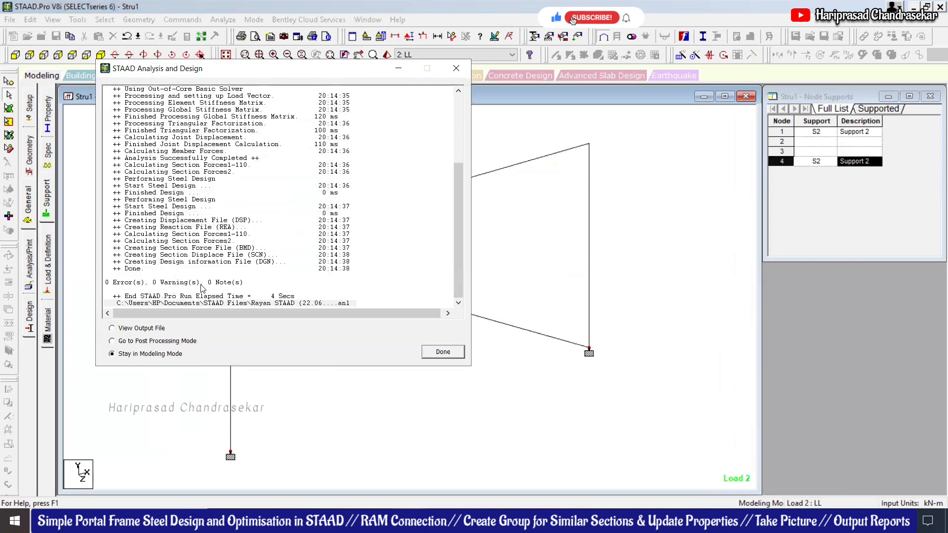
left_click(153, 328)
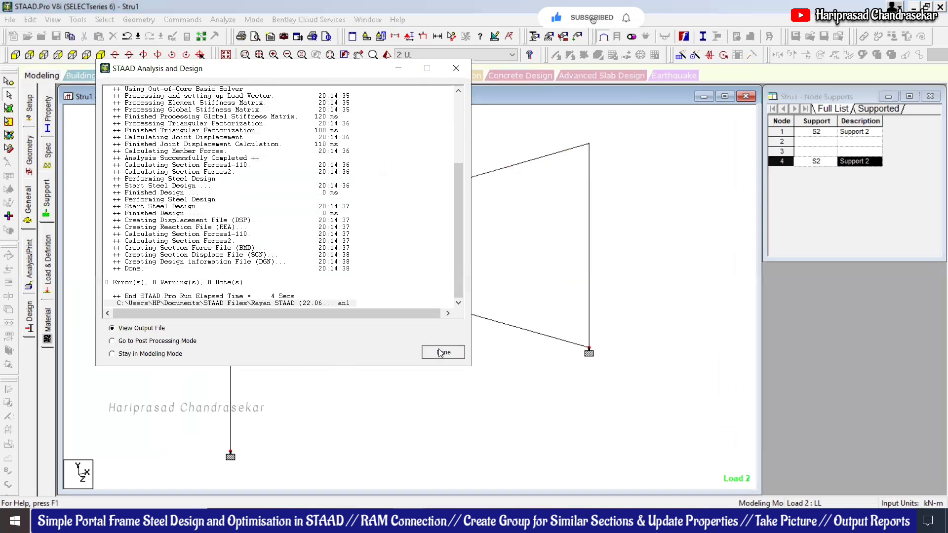
left_click(441, 352)
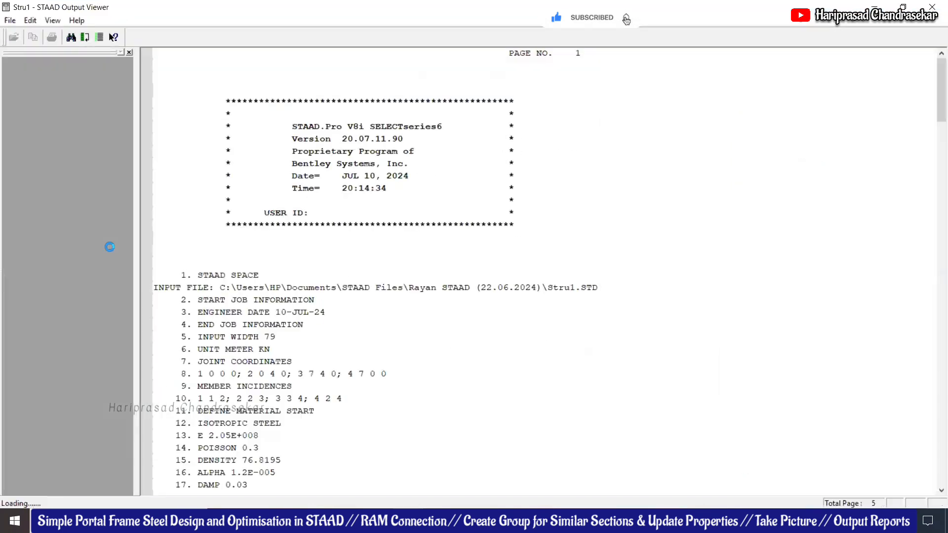
Examine the member selection, code checking and steel take-off sections of the output, and close the file
left_click(40, 121)
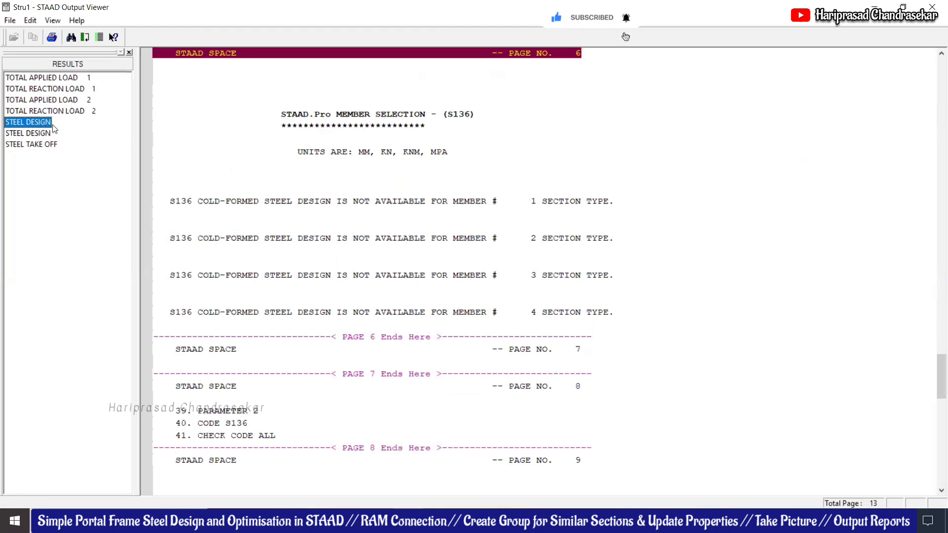
left_click(42, 133)
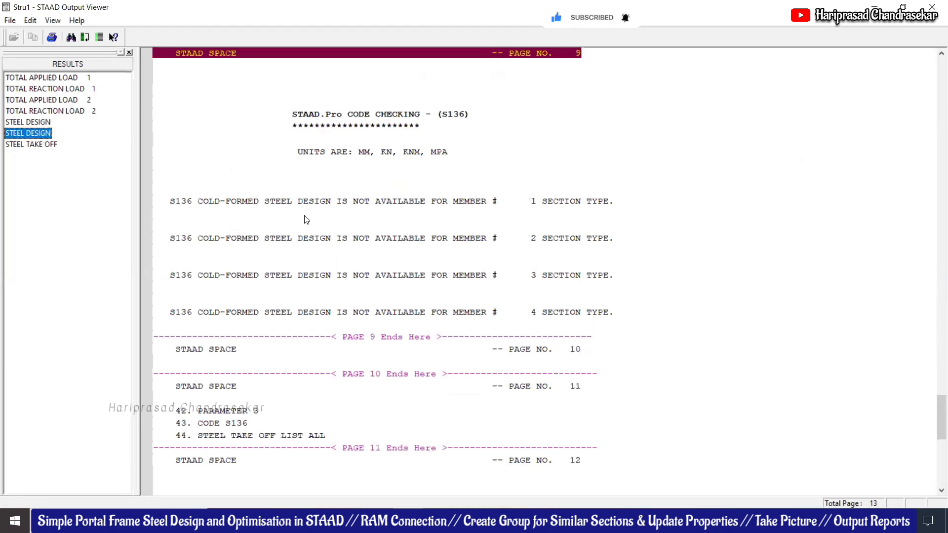
left_click(38, 145)
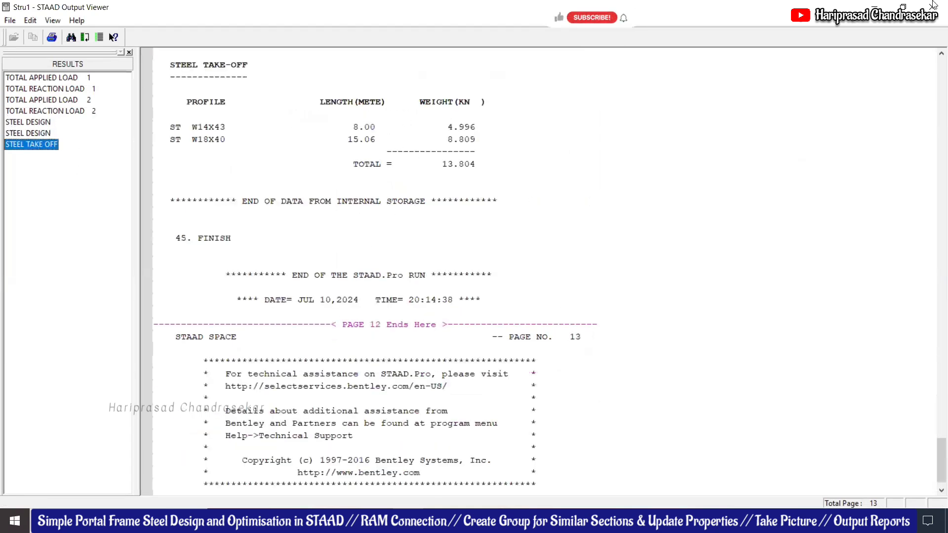
left_click(934, 6)
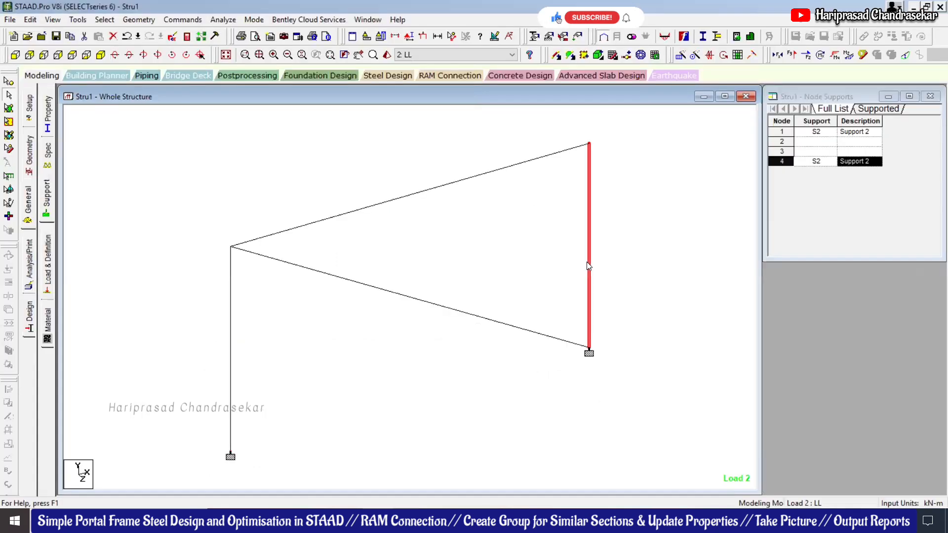
Check beam 3's member details for steel design results and close them
double_click(587, 267)
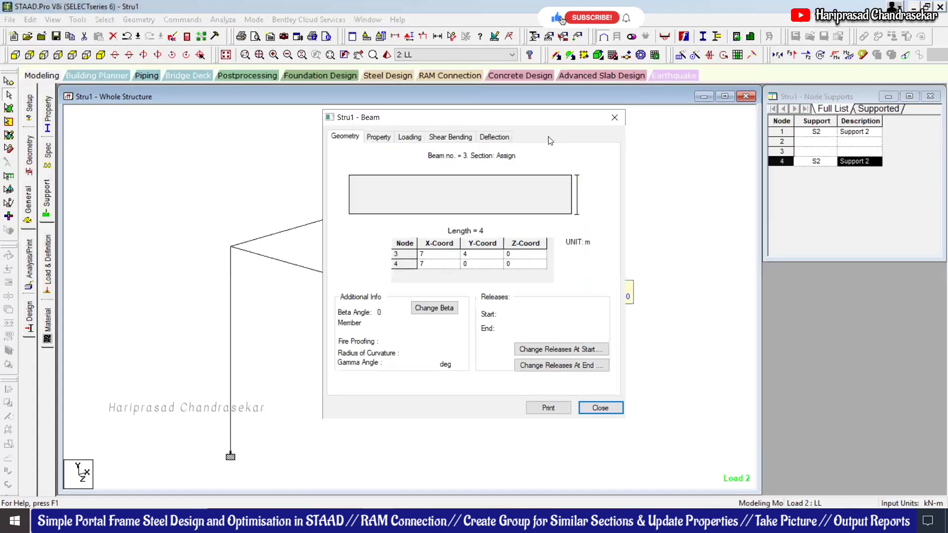
left_click(615, 117)
left_click(638, 205)
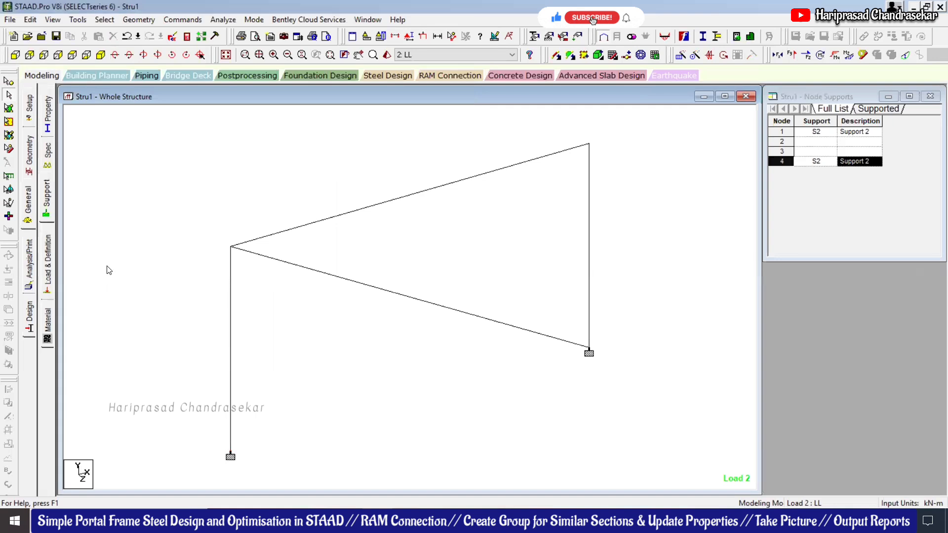
Review the steel design settings: the available design codes, the definable parameters and the design commands
left_click(30, 321)
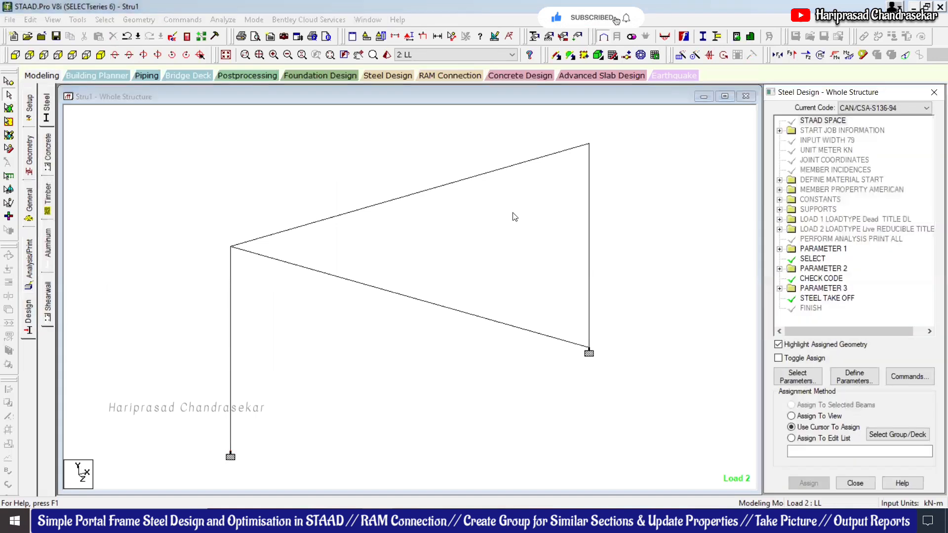
left_click(871, 109)
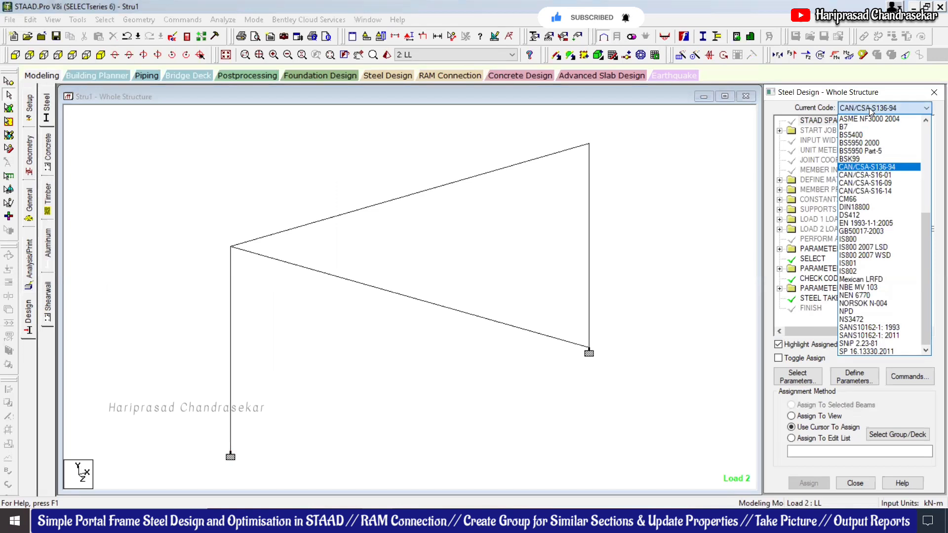
left_click(713, 383)
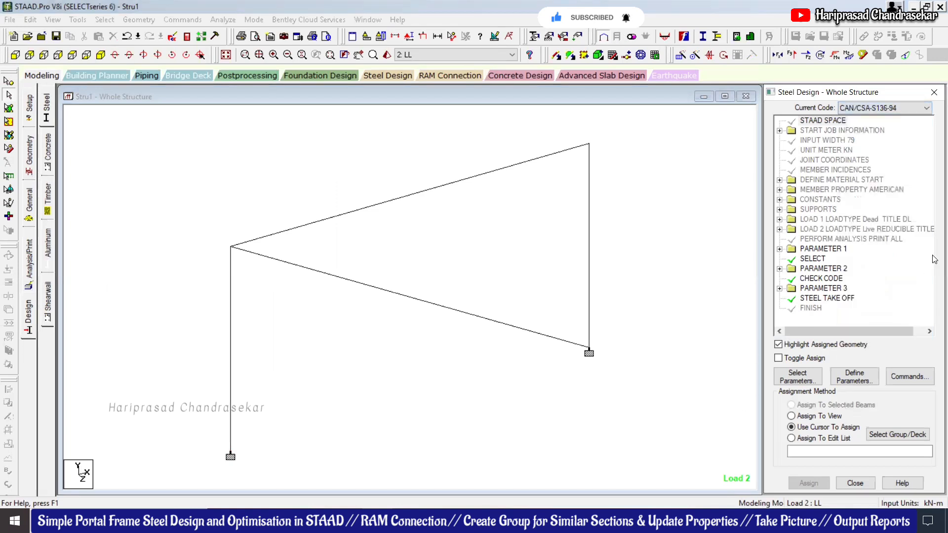
left_click(857, 379)
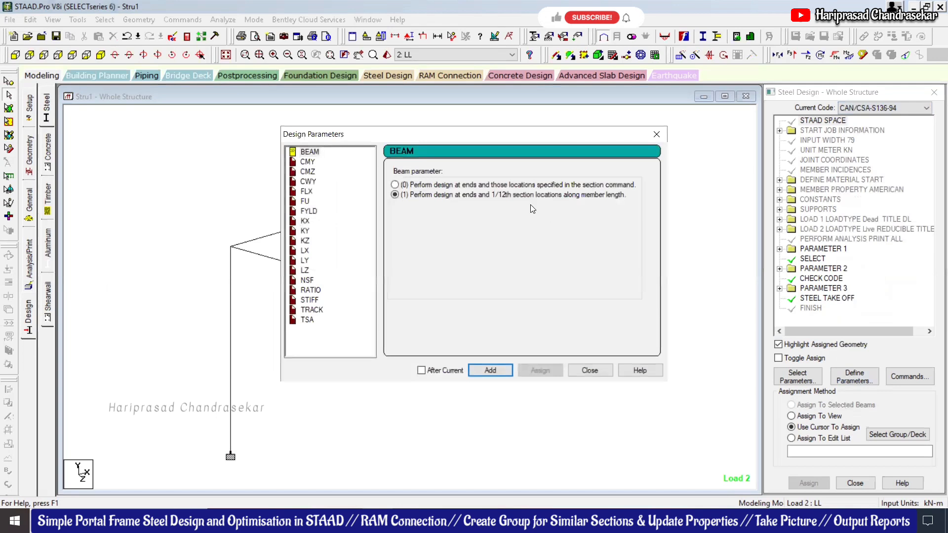
left_click(590, 371)
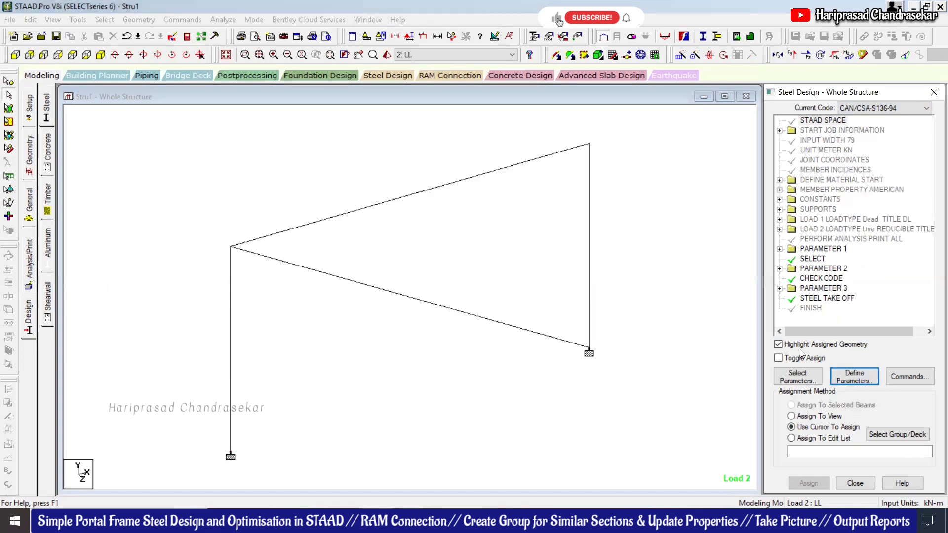
left_click(900, 375)
left_click(865, 391)
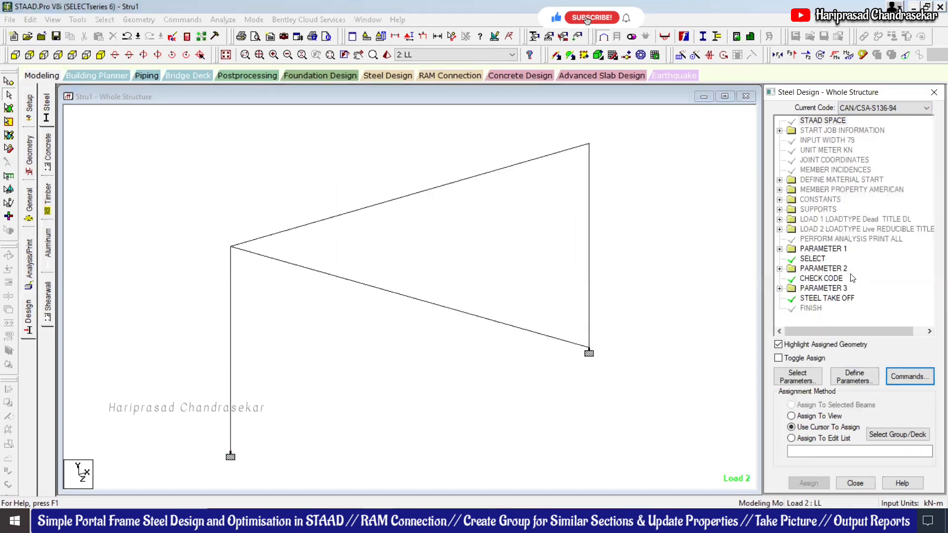
left_click(873, 109)
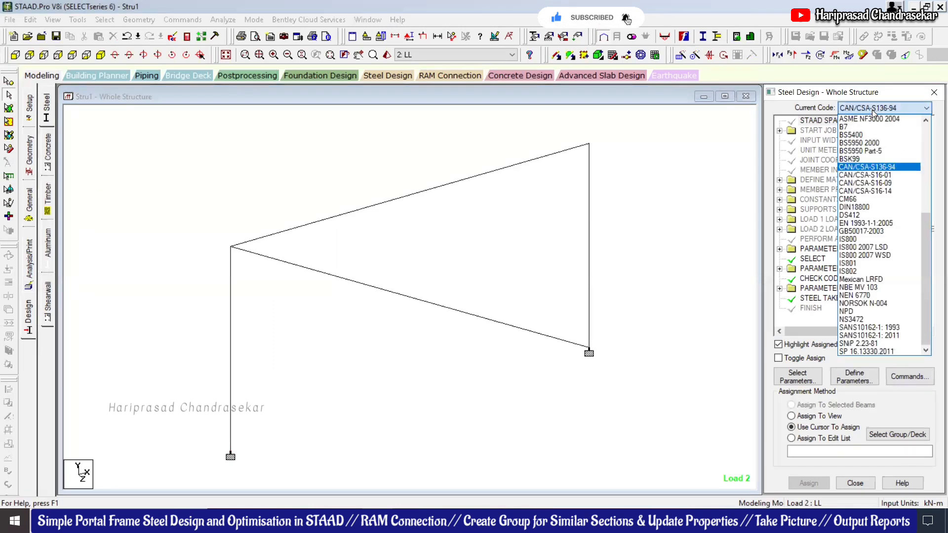
left_click(872, 110)
Look through all available CAN/CSA-S136-94 parameters in the parameter selection and cancel without changing it
left_click(798, 374)
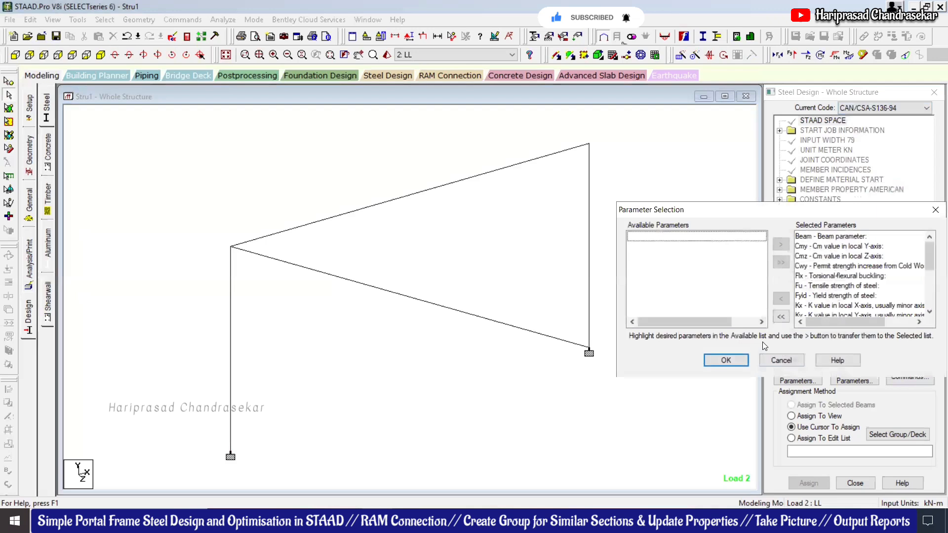
left_click(781, 317)
left_click_drag(659, 203, 279, 142)
scroll(295, 212, "down", 3)
scroll(296, 224, "down", 1)
scroll(281, 225, "up", 3)
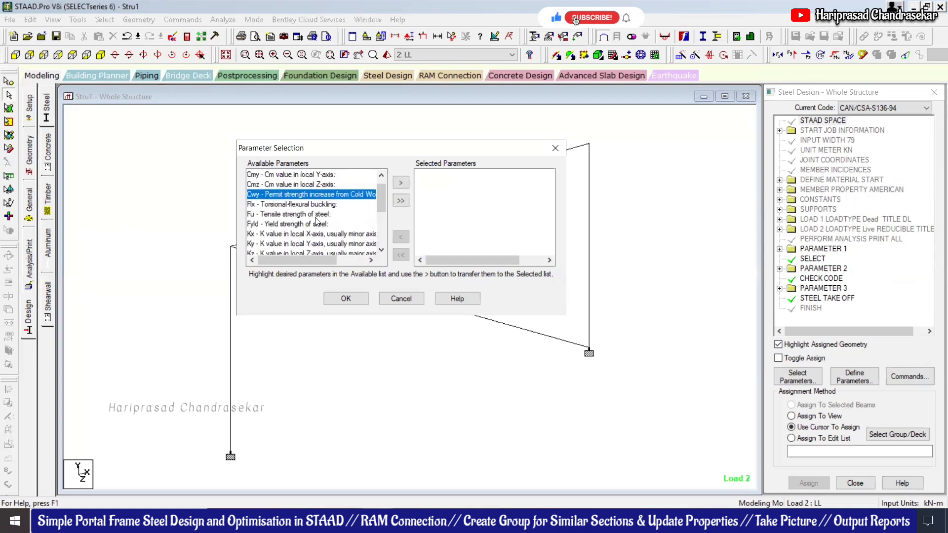
left_click(283, 204)
scroll(282, 212, "up", 1)
scroll(287, 233, "down", 4)
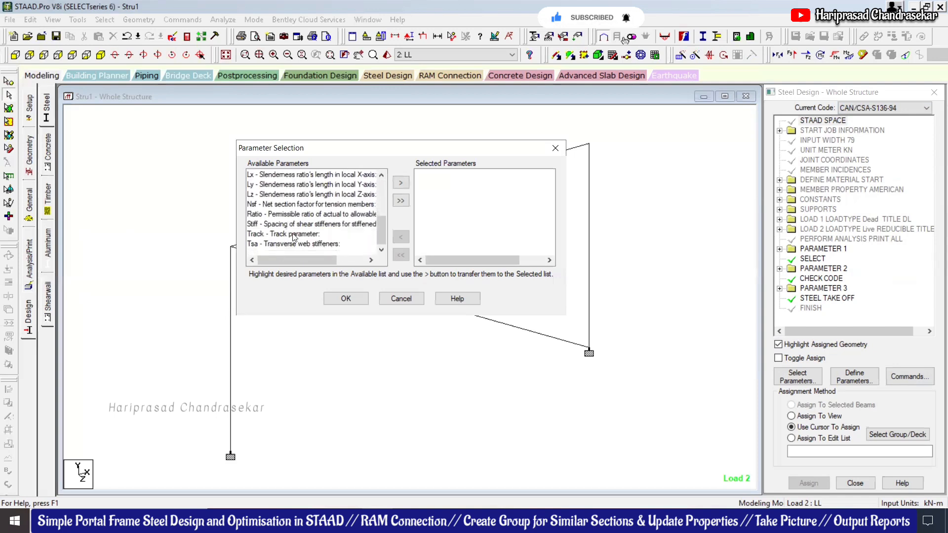
scroll(293, 238, "up", 2)
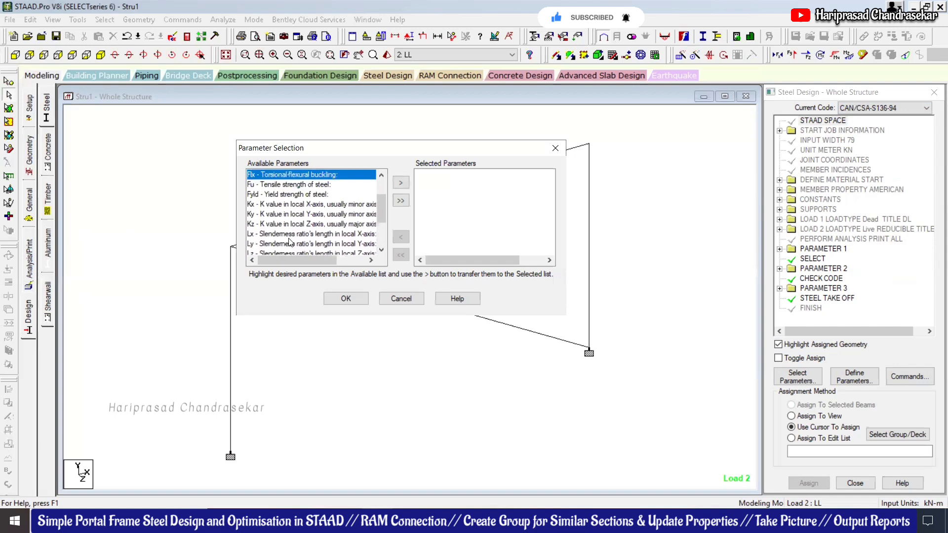
scroll(290, 242, "up", 2)
left_click(399, 299)
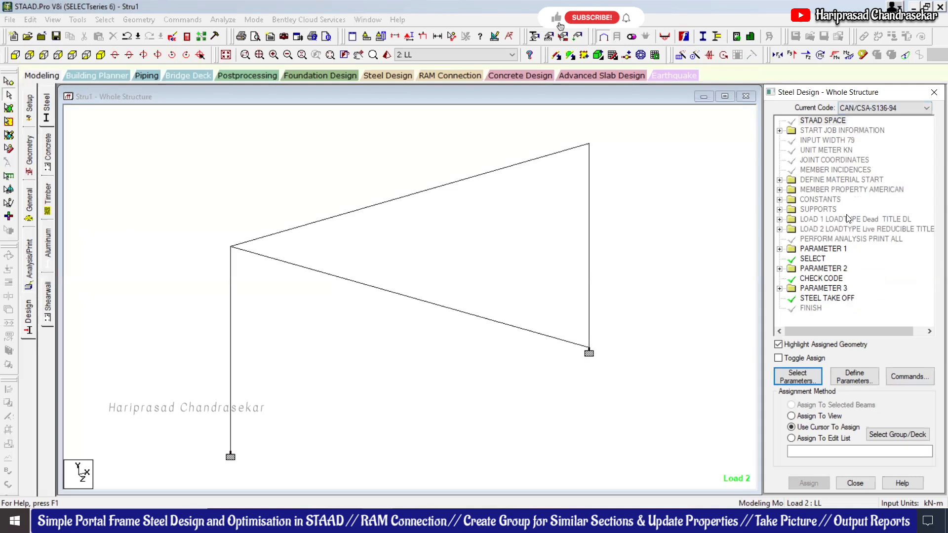
Comment out the PARAMETER 1 through STEEL TAKE OFF LIST ALL lines in the STAAD input editor, saving the file on closing
left_click(229, 79)
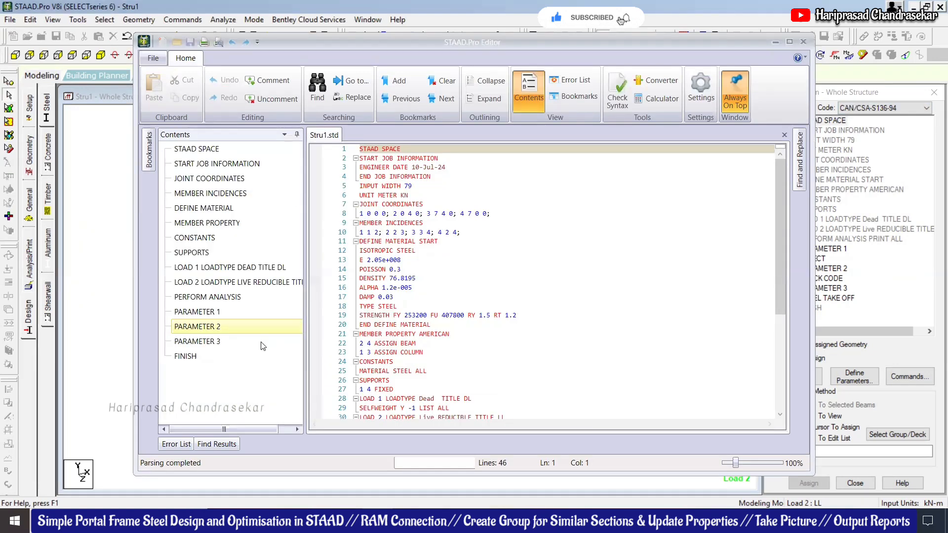
left_click(211, 318)
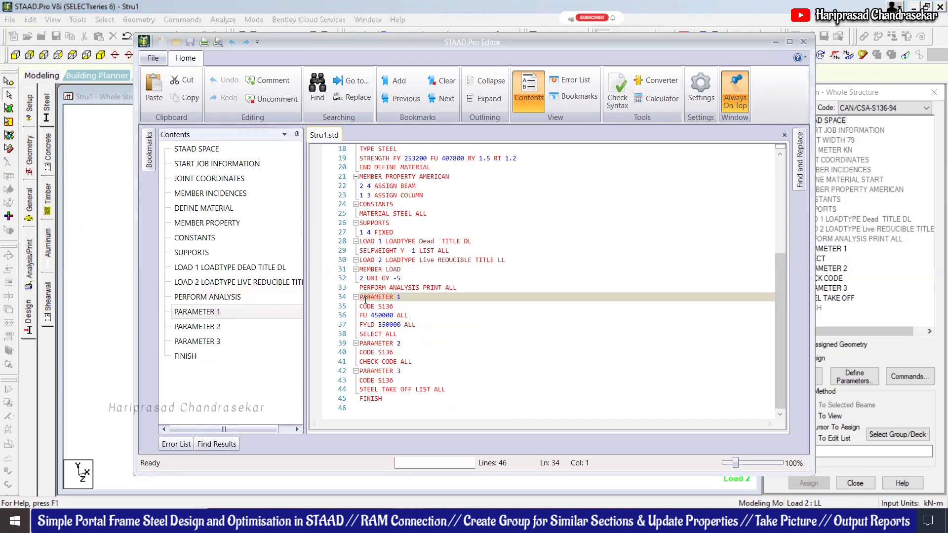
left_click_drag(362, 297, 471, 388)
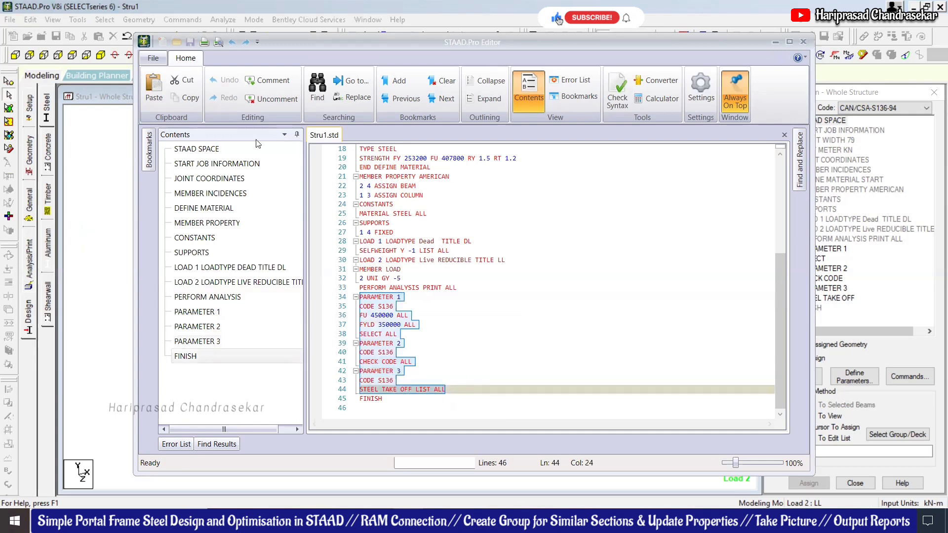
left_click(278, 81)
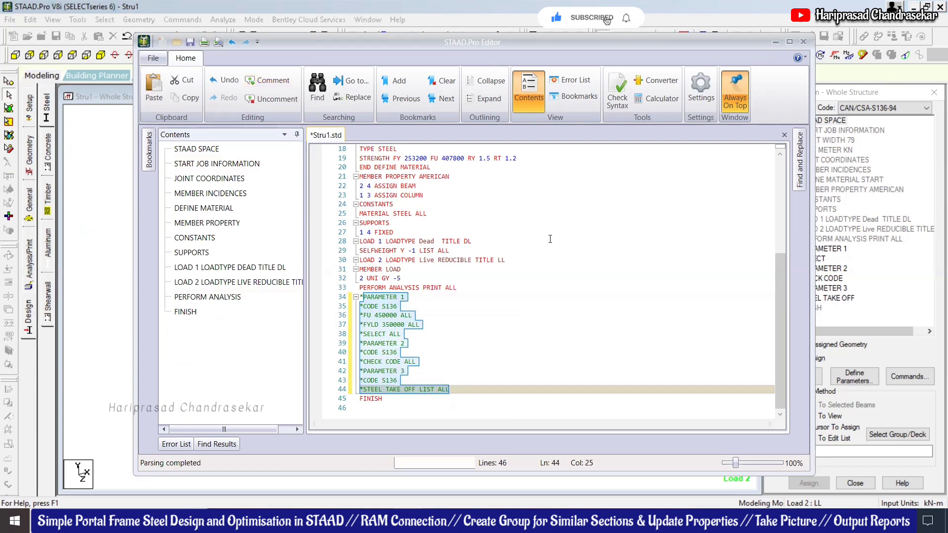
left_click(801, 43)
left_click(441, 278)
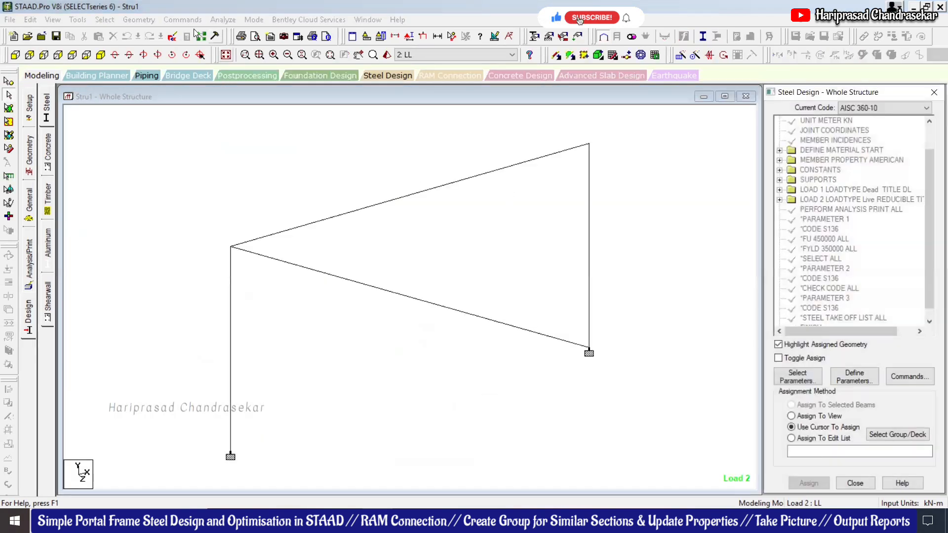
Run the analysis, view the resulting output file and close it
left_click(230, 22)
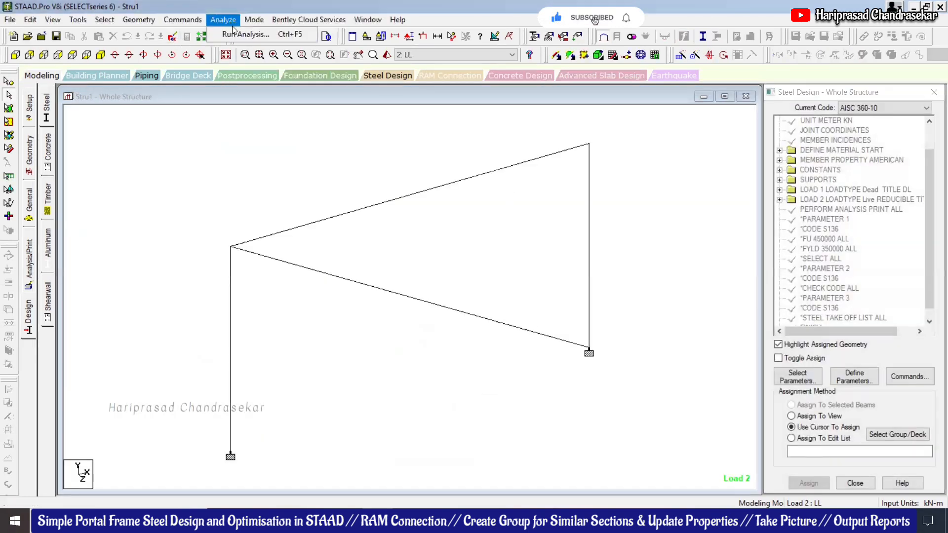
left_click(241, 34)
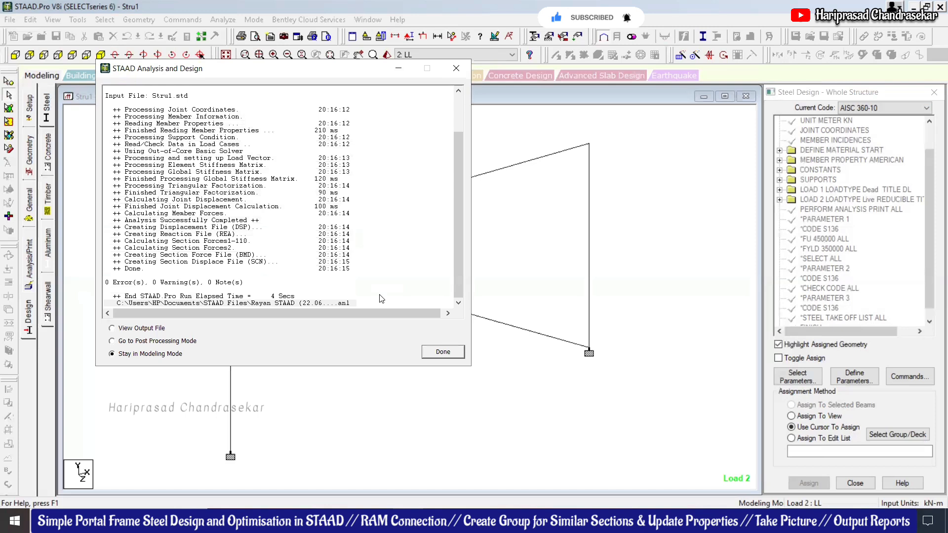
left_click(131, 328)
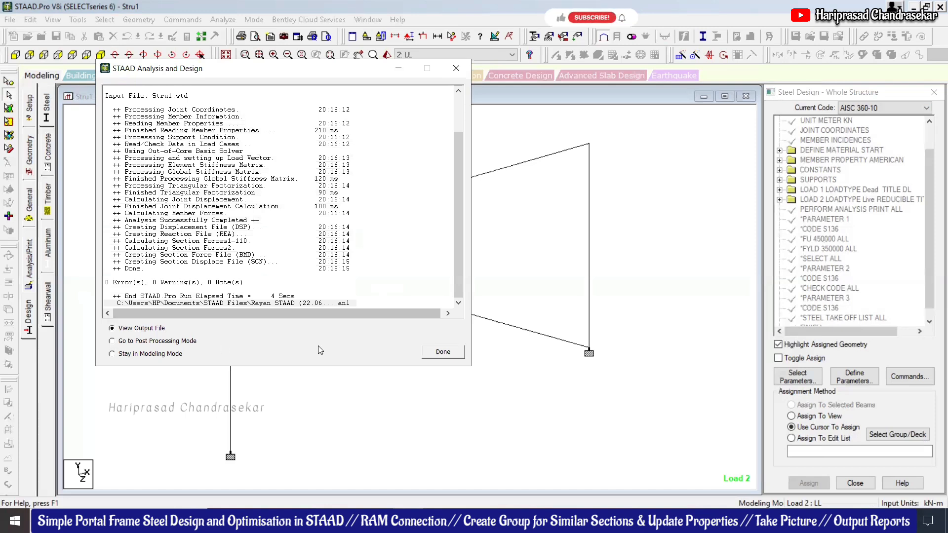
left_click(436, 353)
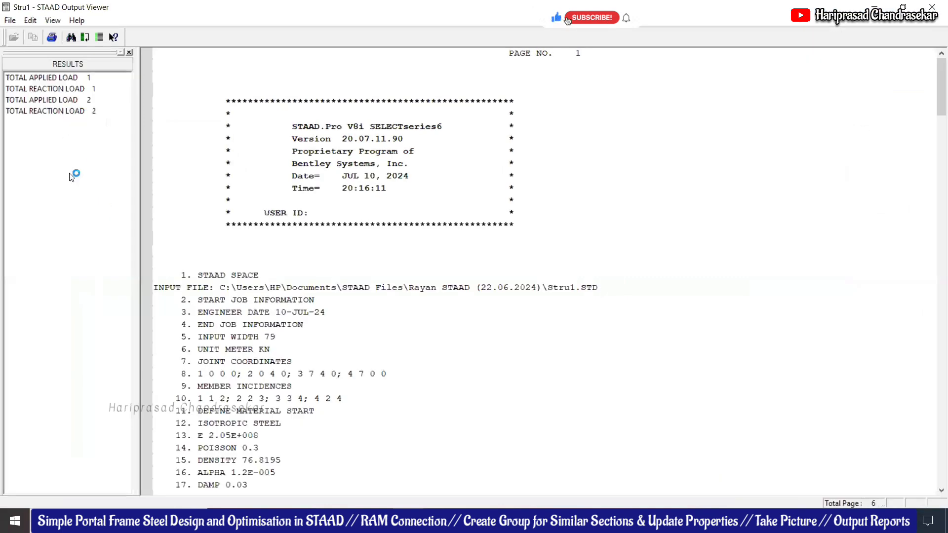
left_click(935, 7)
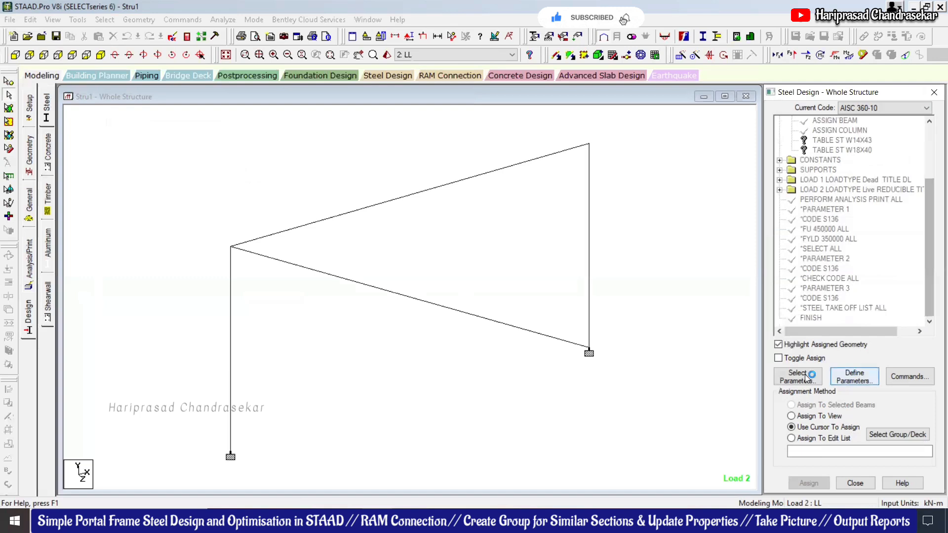
Set the steel design code to BS5400 and clear all its parameters from the selected list
left_click(880, 106)
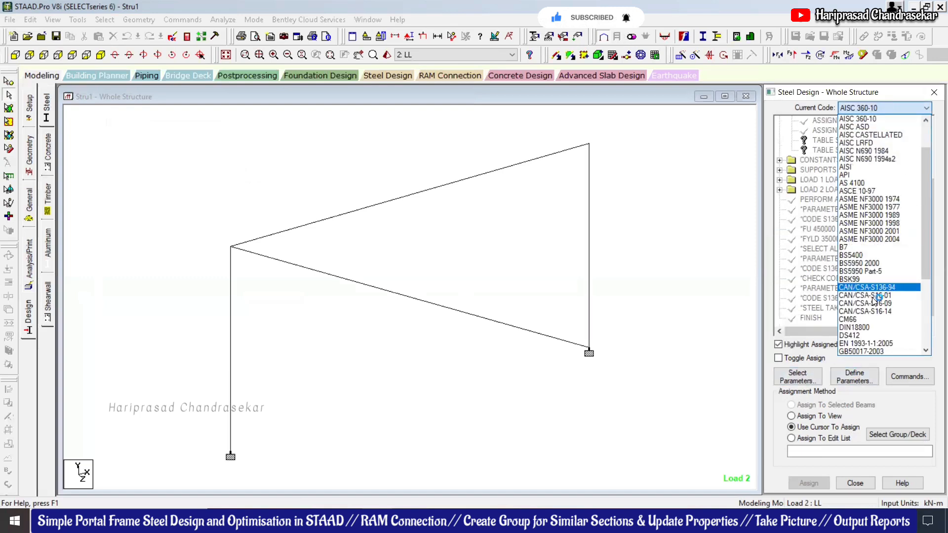
left_click(859, 256)
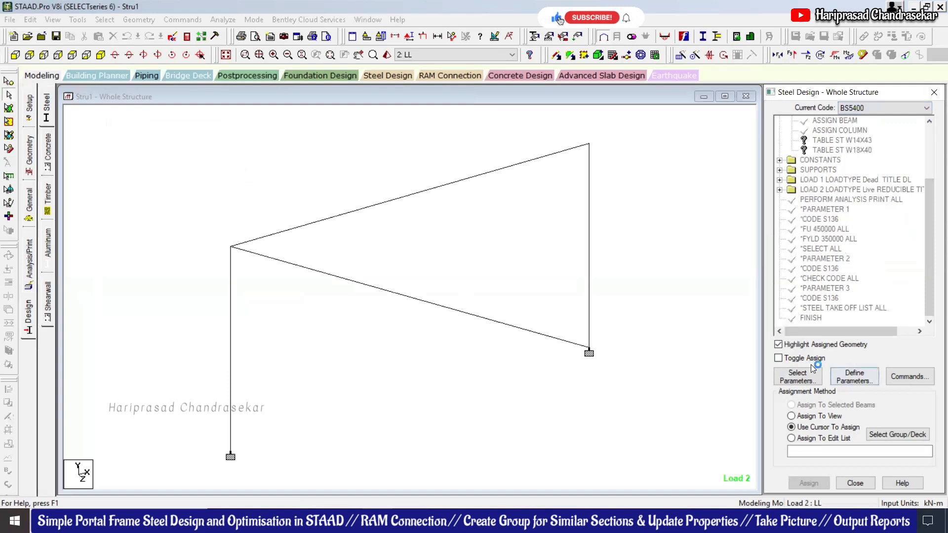
left_click(804, 375)
left_click_drag(741, 211, 495, 162)
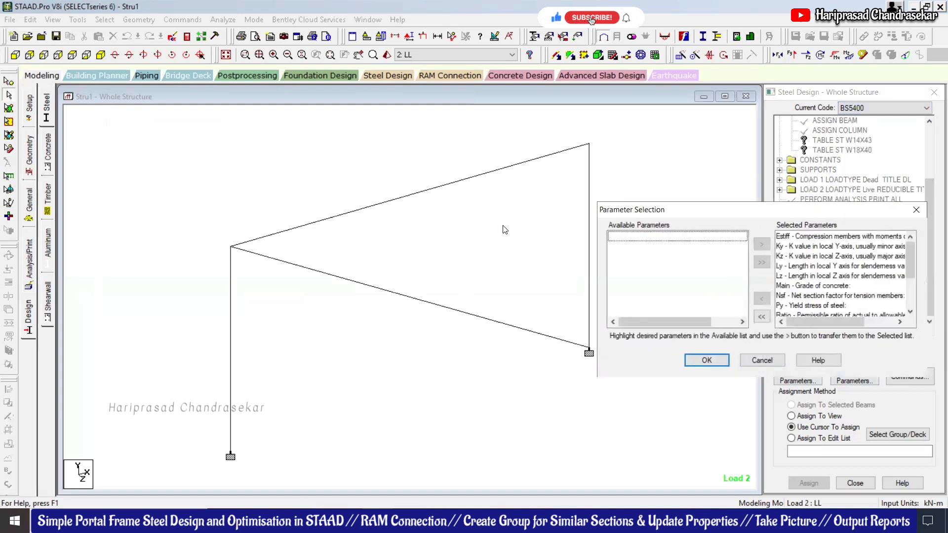
left_click(534, 269)
Choose Py - Yield stress of steel as the only selected BS5400 parameter and accept the parameter selection
left_click(426, 248)
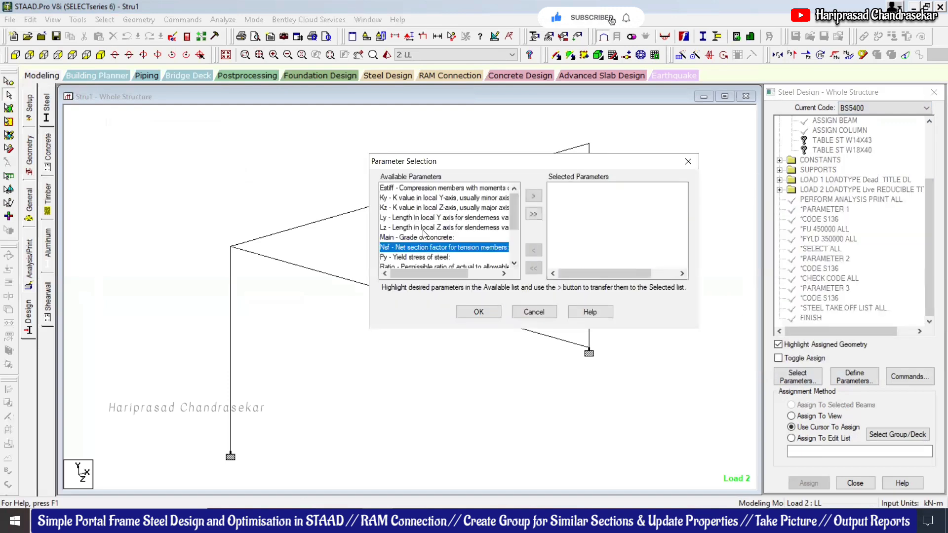
scroll(423, 233, "down", 2)
scroll(412, 221, "up", 2)
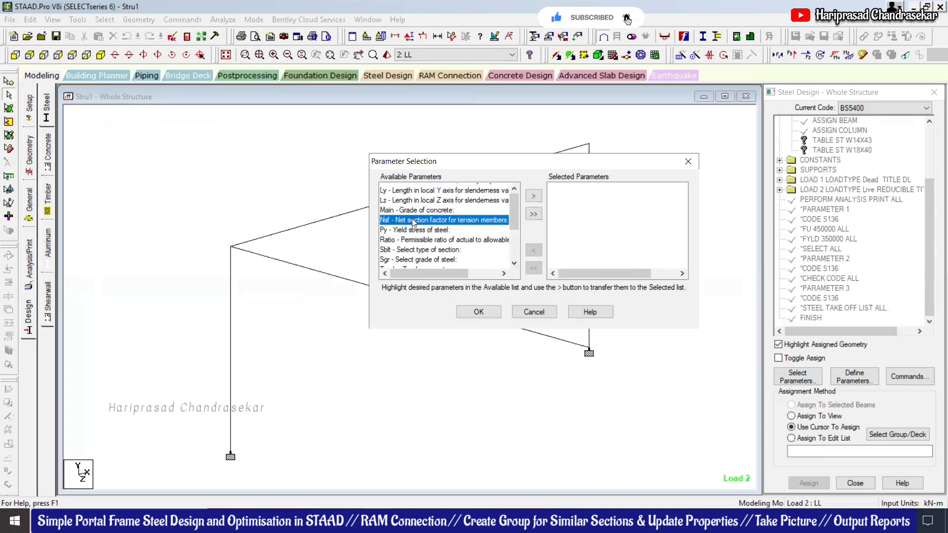
scroll(410, 210, "down", 2)
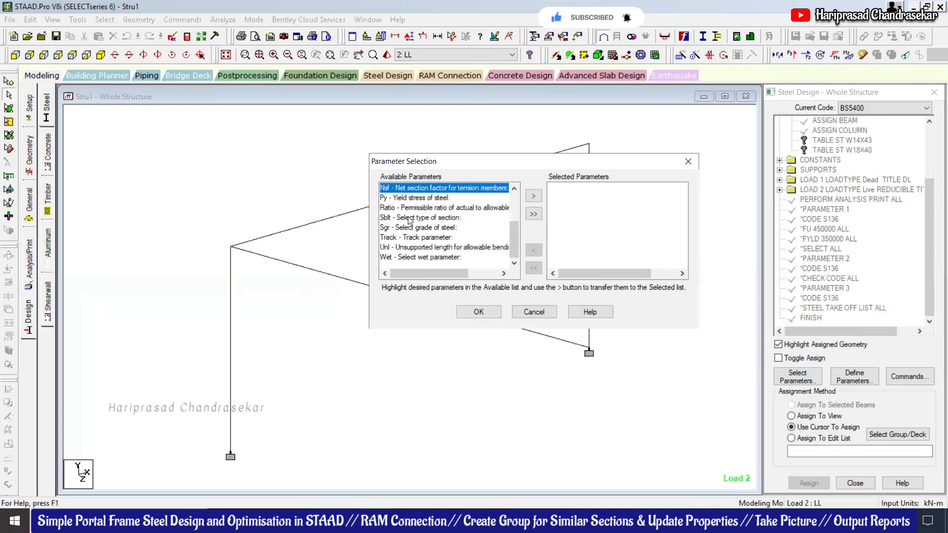
left_click(415, 199)
scroll(427, 222, "up", 2)
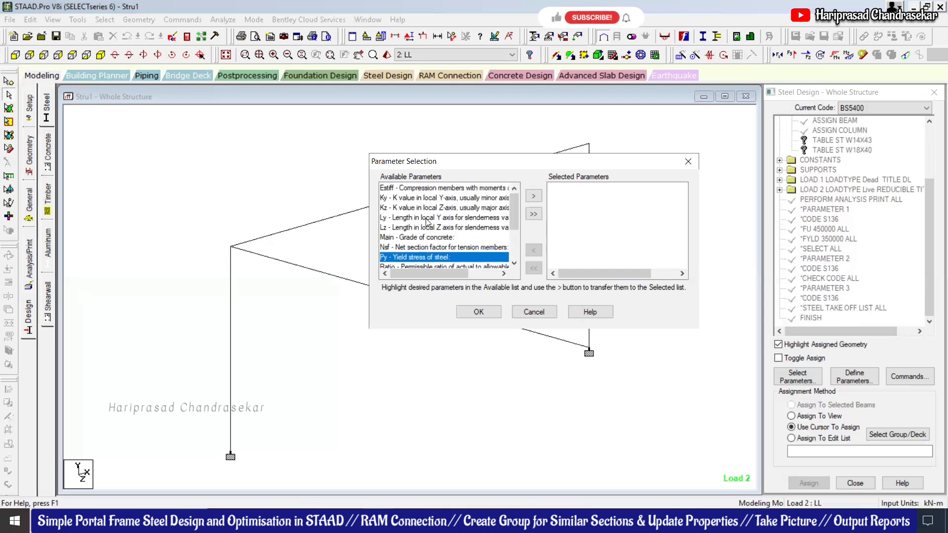
scroll(427, 222, "down", 1)
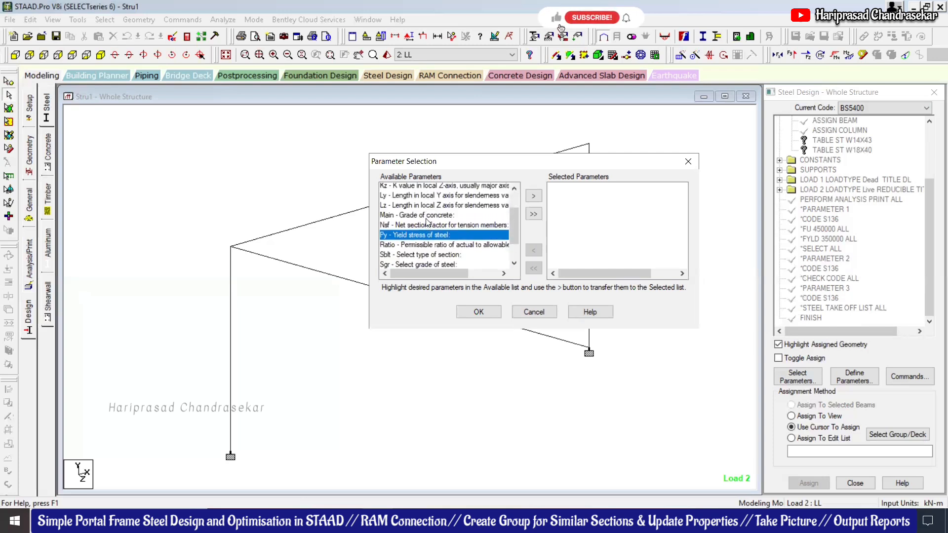
left_click(533, 196)
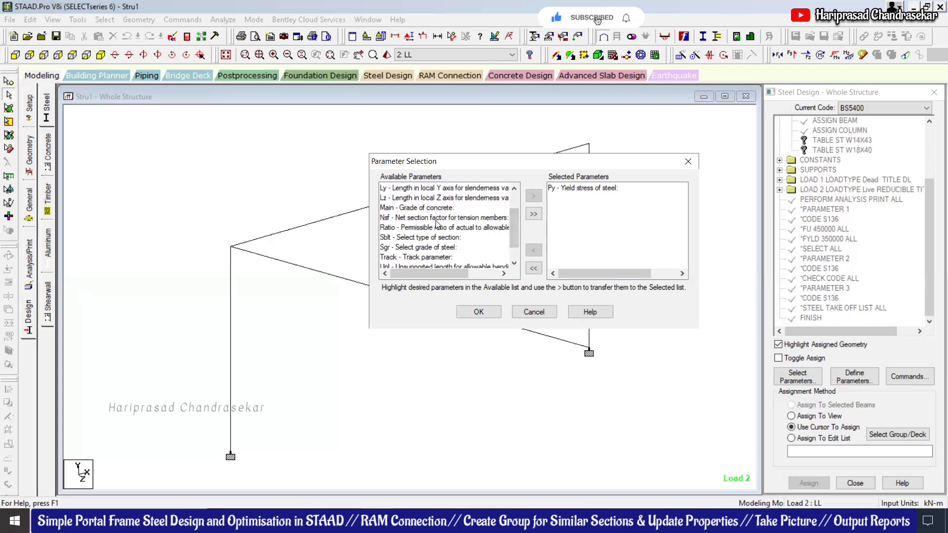
scroll(431, 253, "down", 1)
scroll(448, 238, "up", 2)
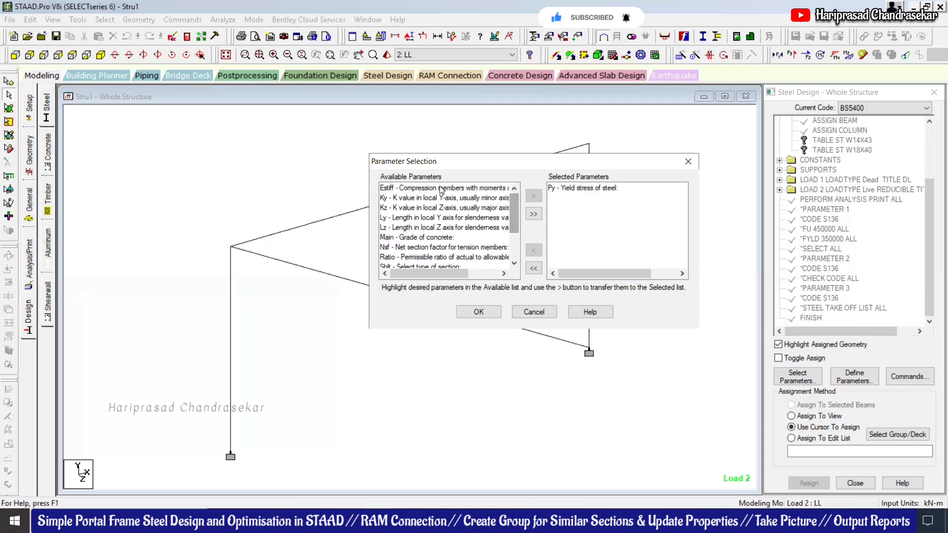
scroll(425, 231, "down", 2)
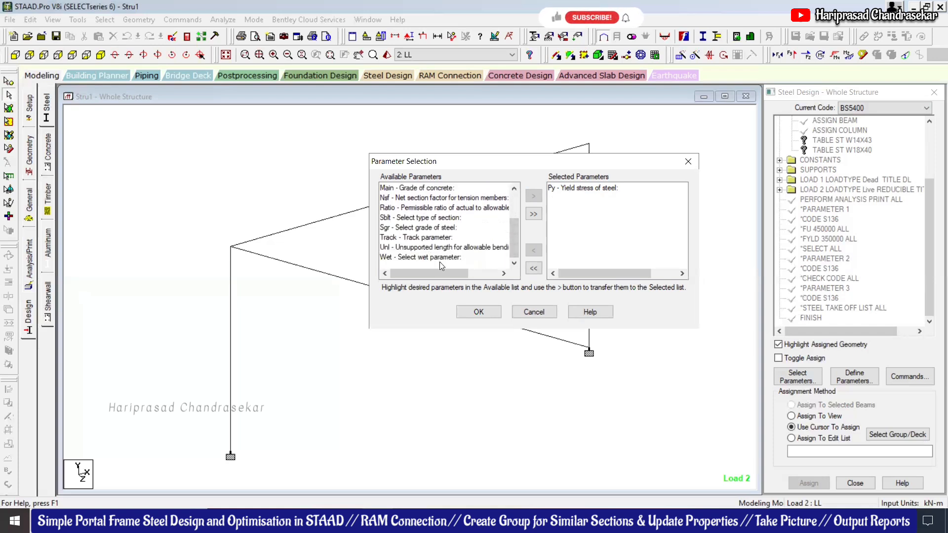
left_click(478, 311)
Define the PY parameter with a yield stress of 550000 kN/m2 and add it to the steel design
left_click(854, 376)
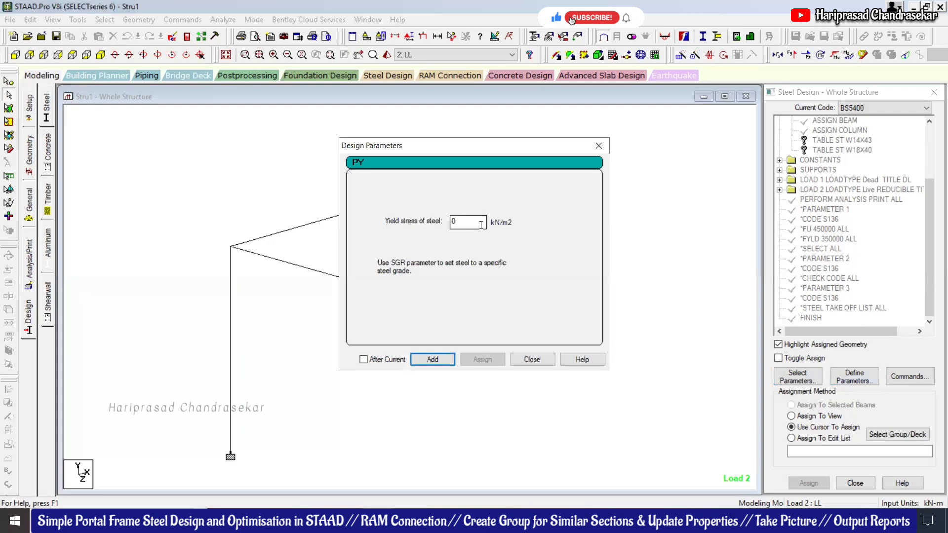
left_click_drag(480, 225, 431, 225)
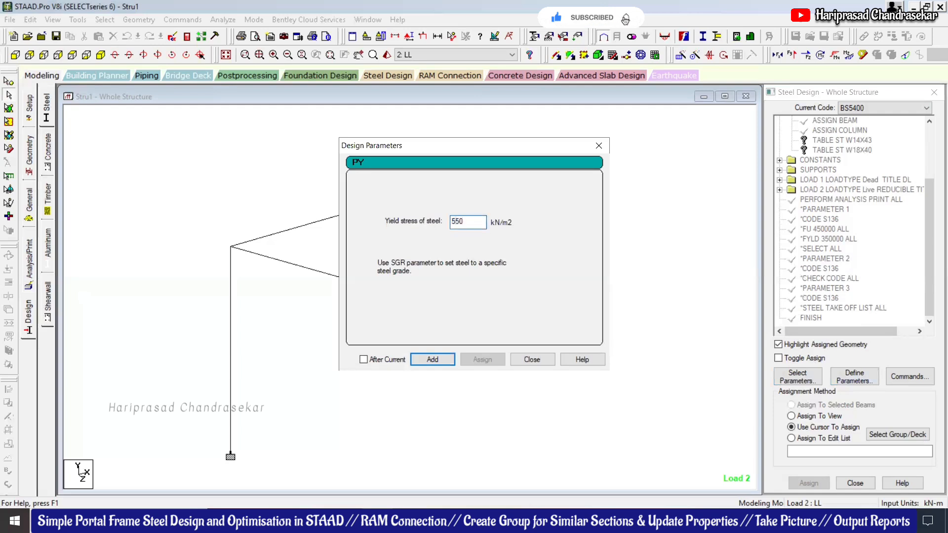
left_click(433, 360)
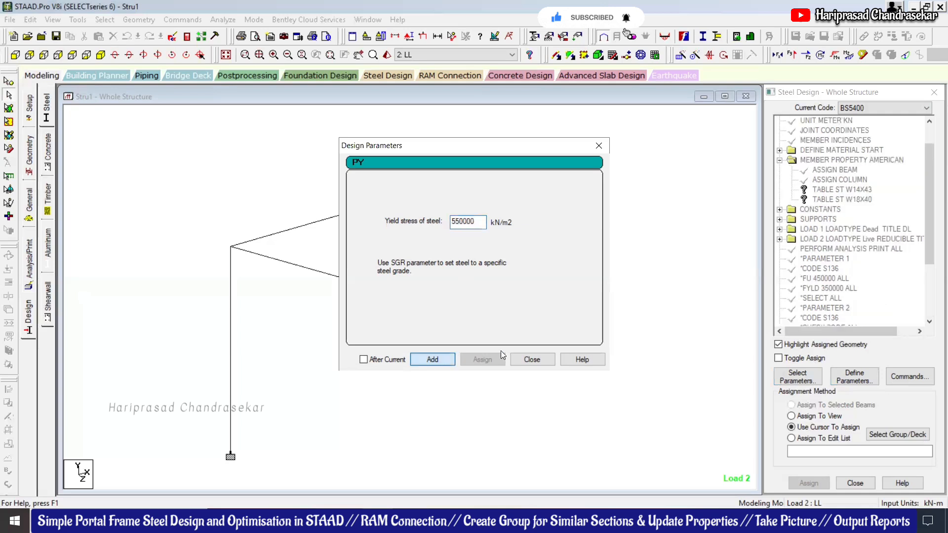
left_click(538, 360)
Assign the PY 550000 parameter to all members in the view
left_click_drag(931, 243, 928, 302)
left_click(819, 310)
left_click(806, 418)
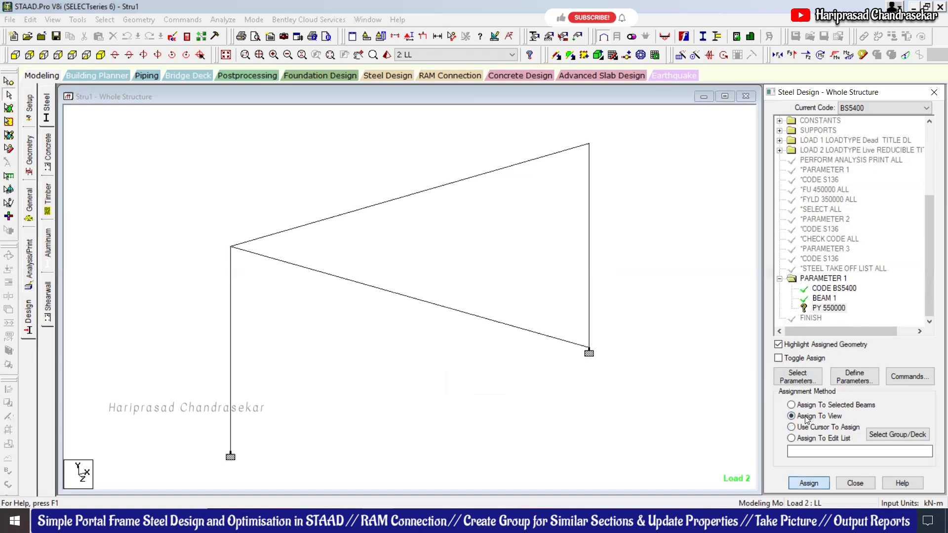
left_click(809, 483)
left_click(863, 321)
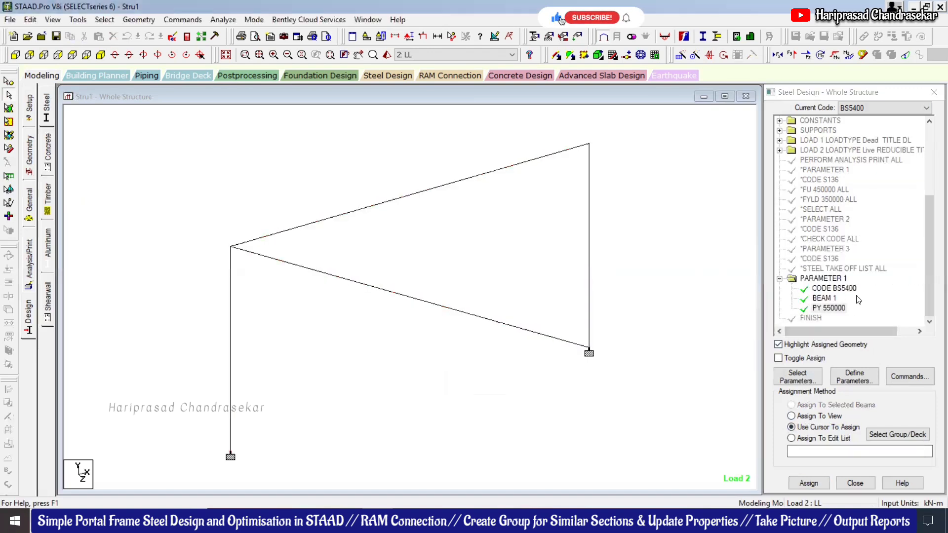
Add the SELECT, CHECK CODE and TAKE OFF commands to the BS5400 steel design
left_click(896, 377)
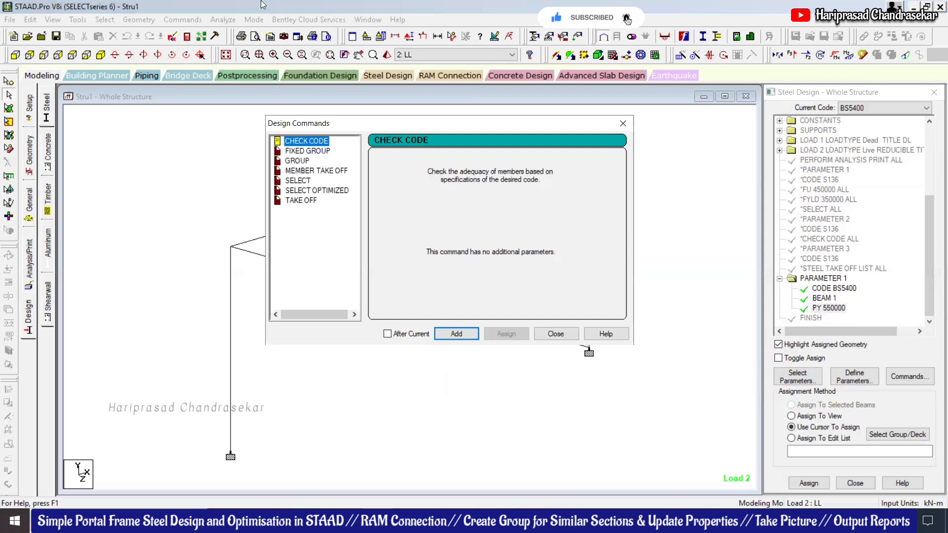
left_click(295, 182)
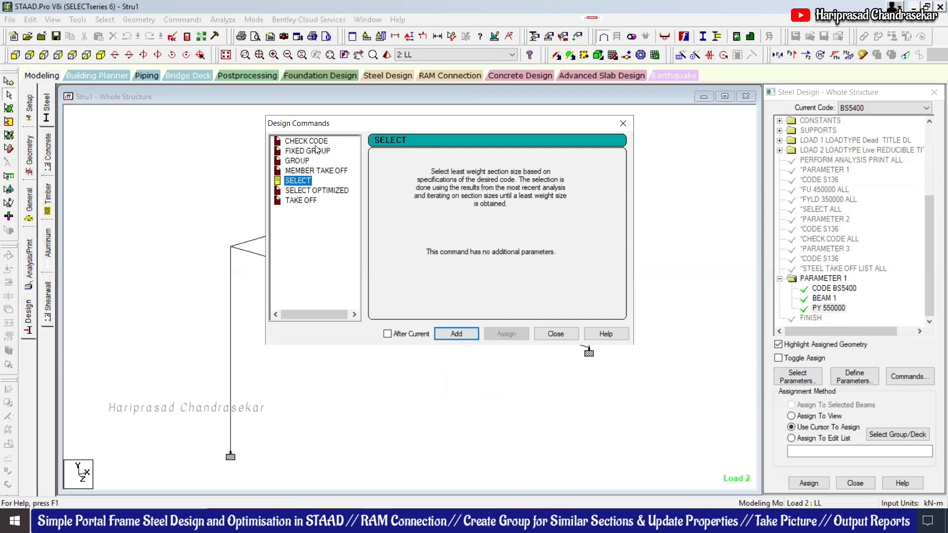
left_click(468, 334)
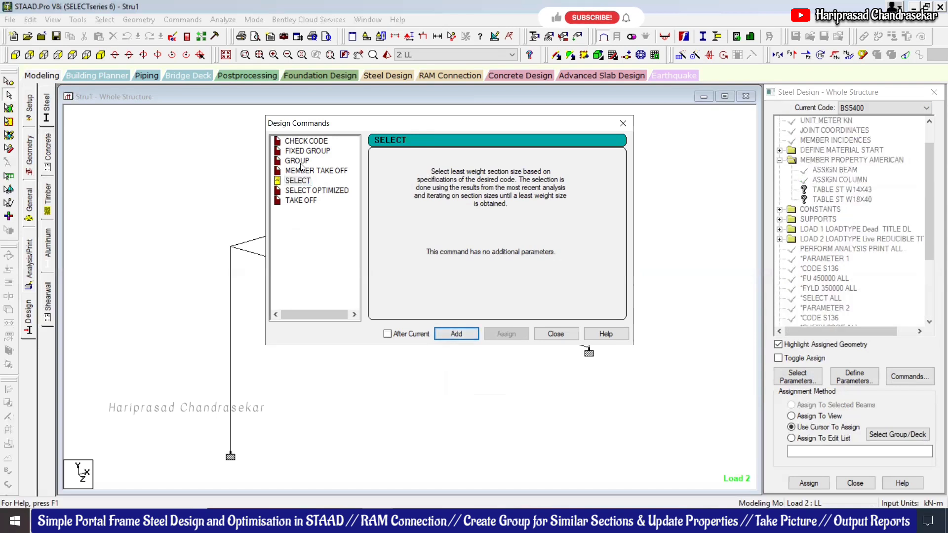
left_click(305, 142)
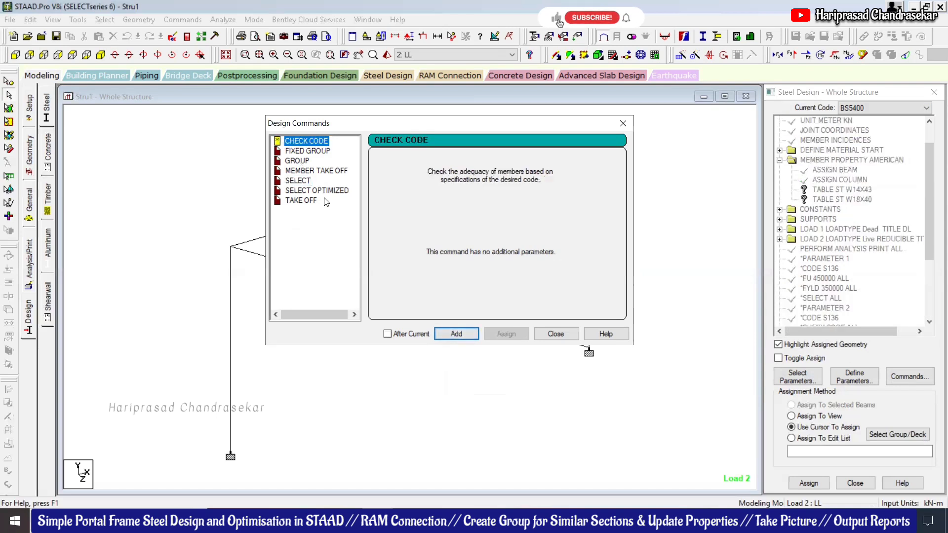
left_click(450, 335)
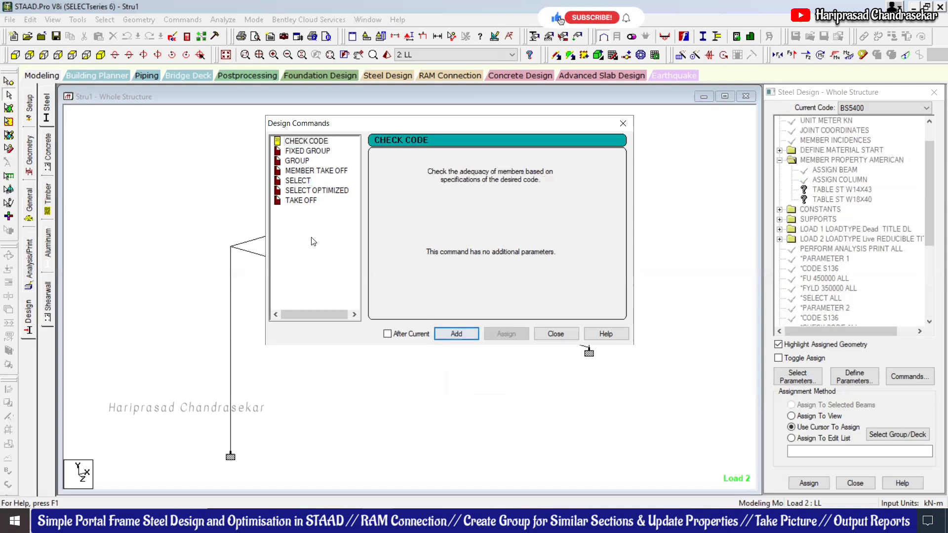
left_click(331, 172)
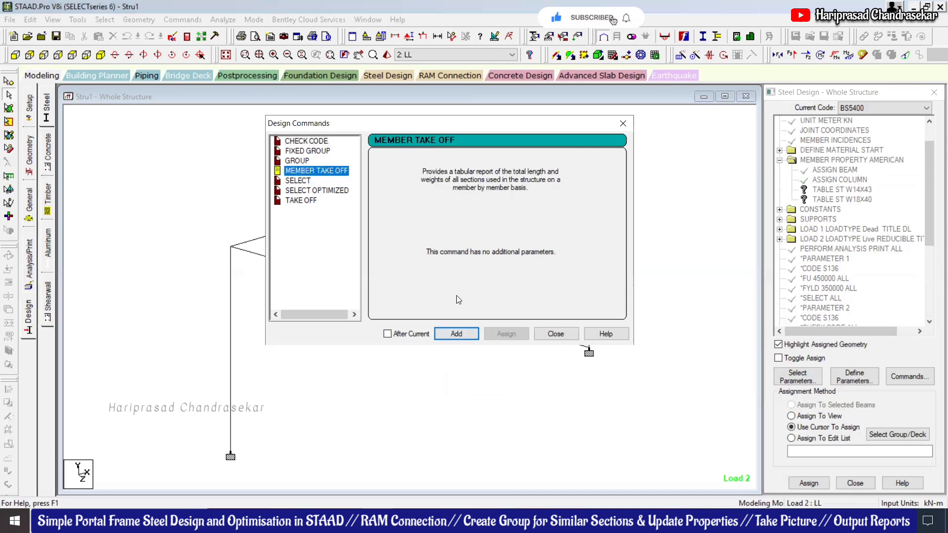
left_click(303, 200)
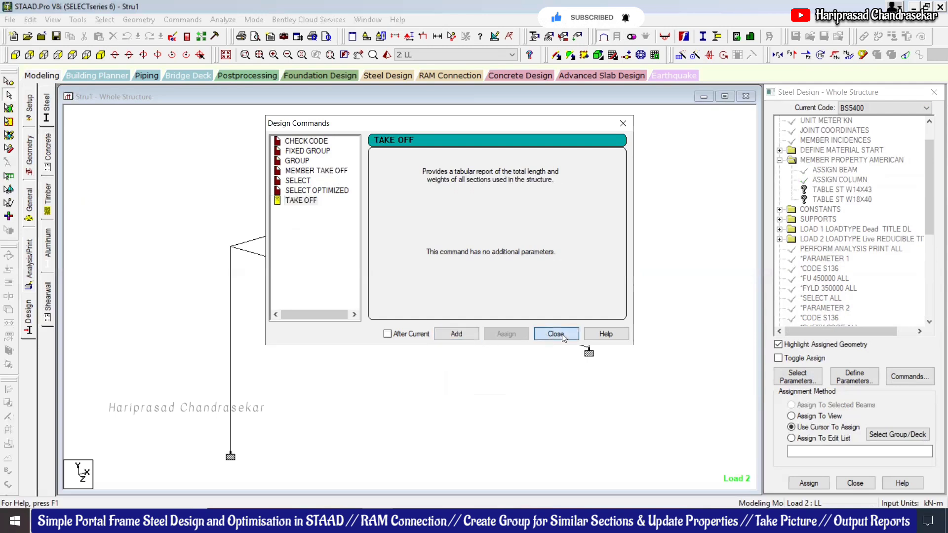
left_click(554, 336)
Assign the unassigned SELECT and CHECK CODE commands to all members in the view
scroll(926, 326, "down", 3)
scroll(889, 247, "down", 4)
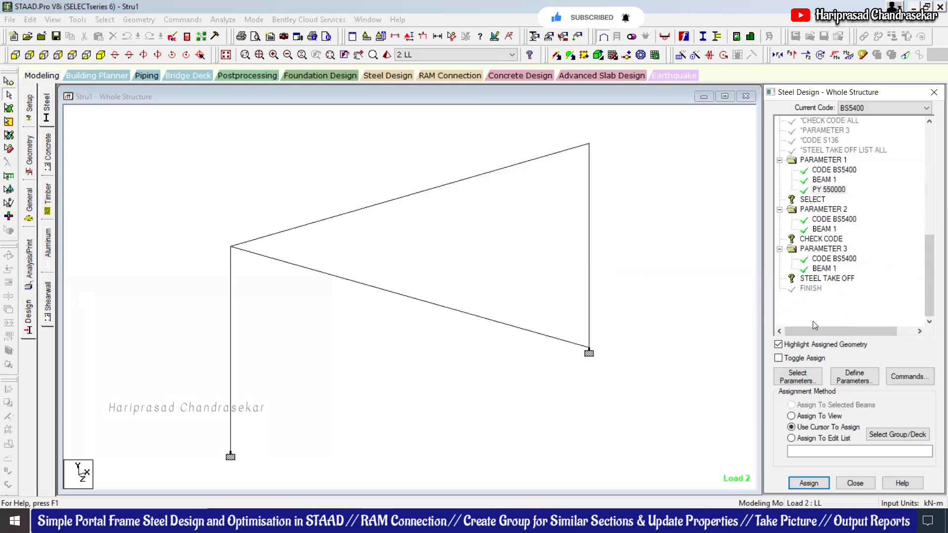
left_click(812, 200)
left_click(792, 416)
left_click(809, 483)
left_click(845, 322)
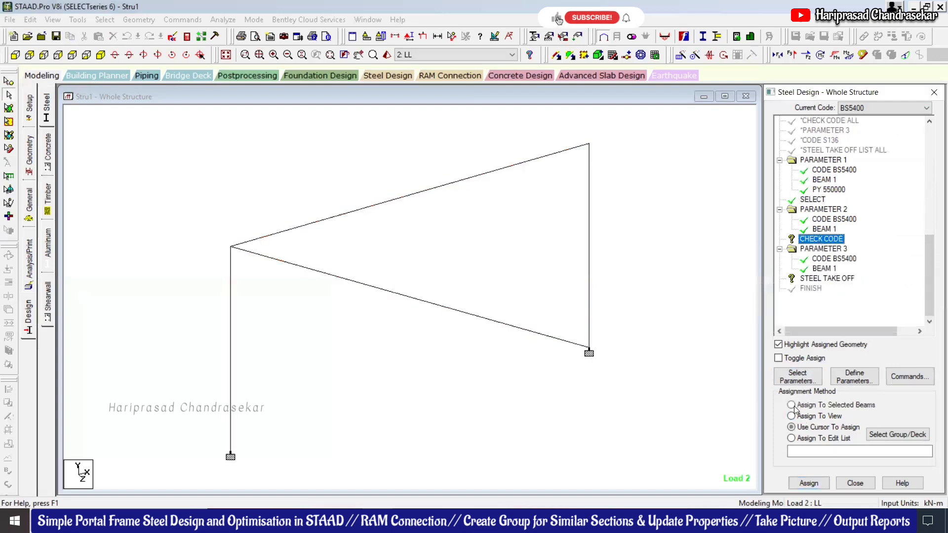
left_click(809, 483)
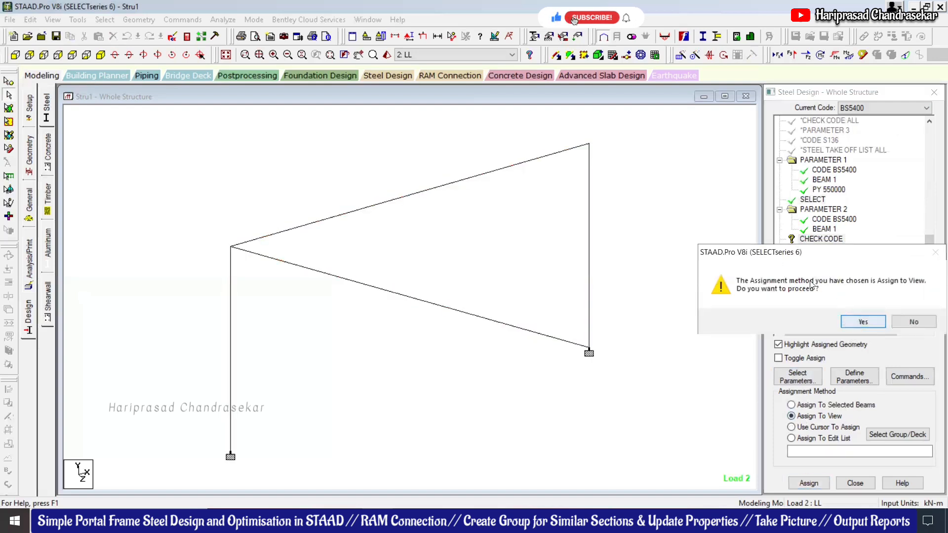
left_click(845, 322)
Assign the STEEL TAKE OFF command to all members in the view
left_click(811, 288)
left_click(812, 280)
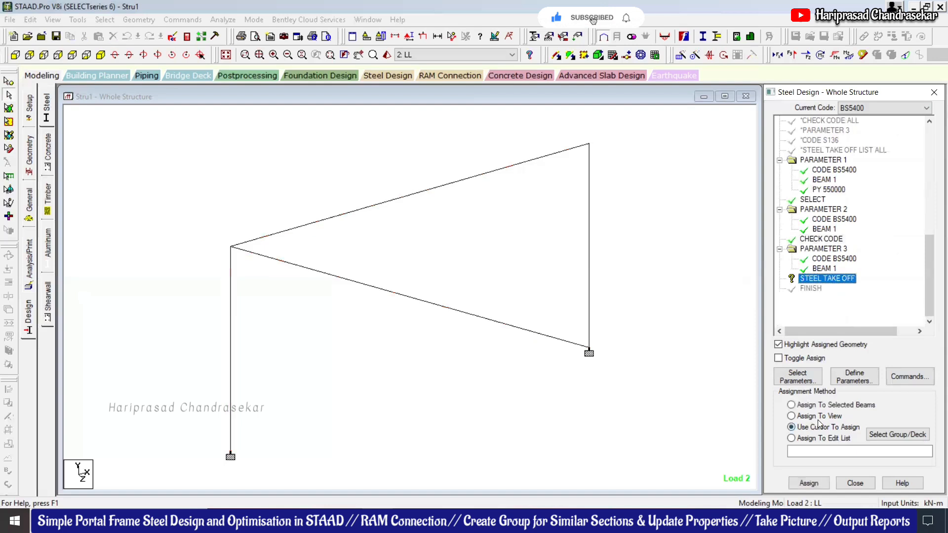
left_click(819, 417)
left_click(809, 483)
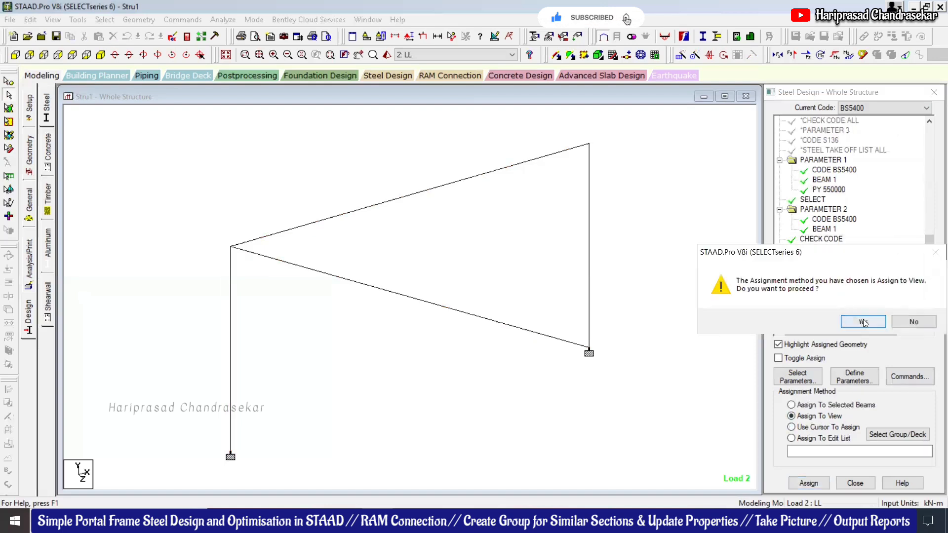
left_click(863, 322)
Run the analysis and steel design, accepting the missing re-analysis instruction, and open the output file
left_click(229, 22)
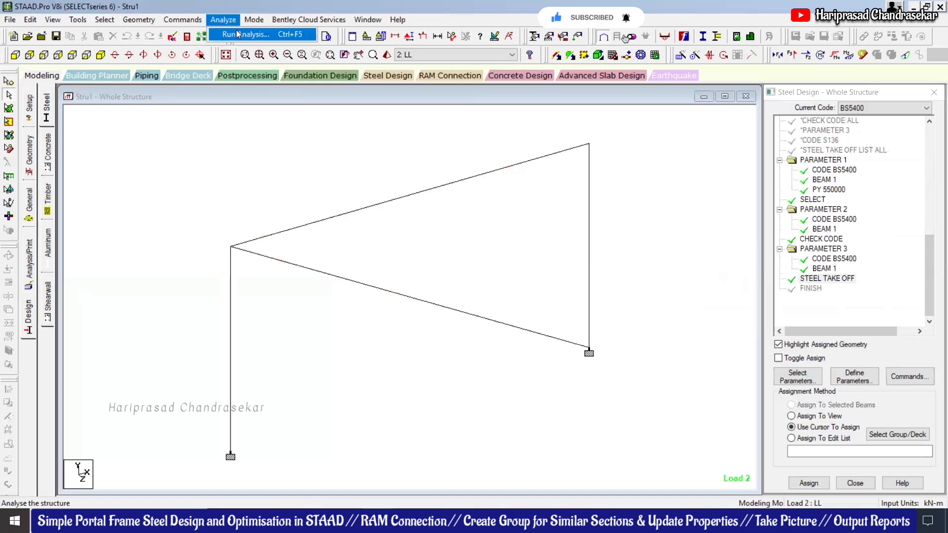
left_click(239, 32)
left_click(403, 287)
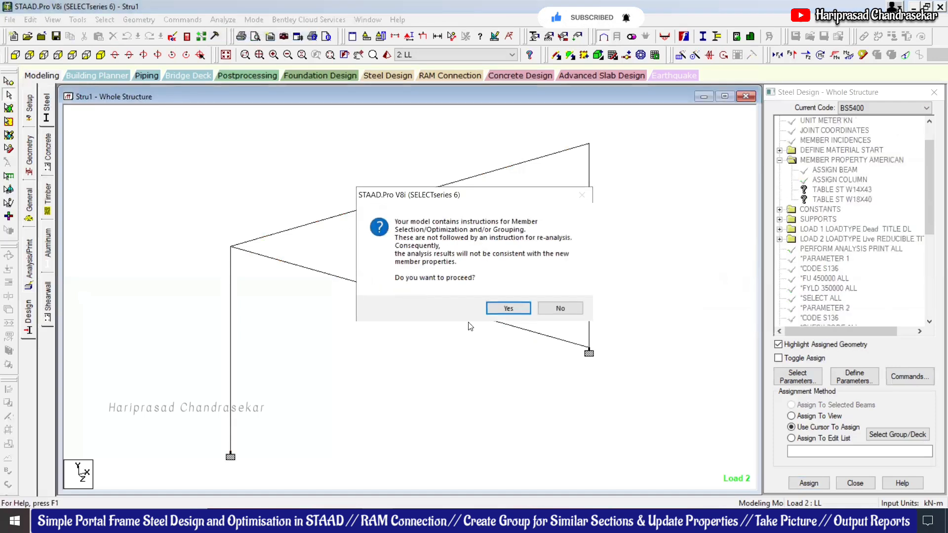
left_click(509, 308)
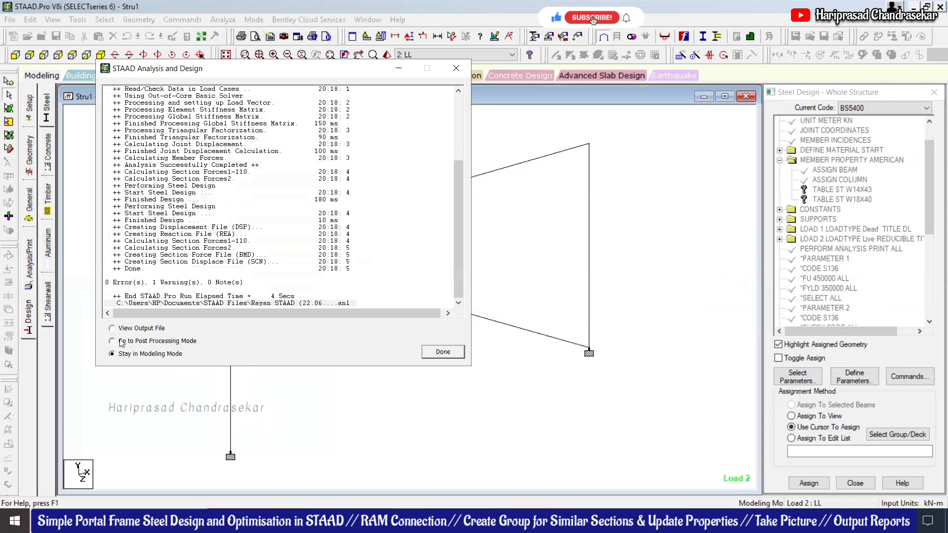
left_click(443, 351)
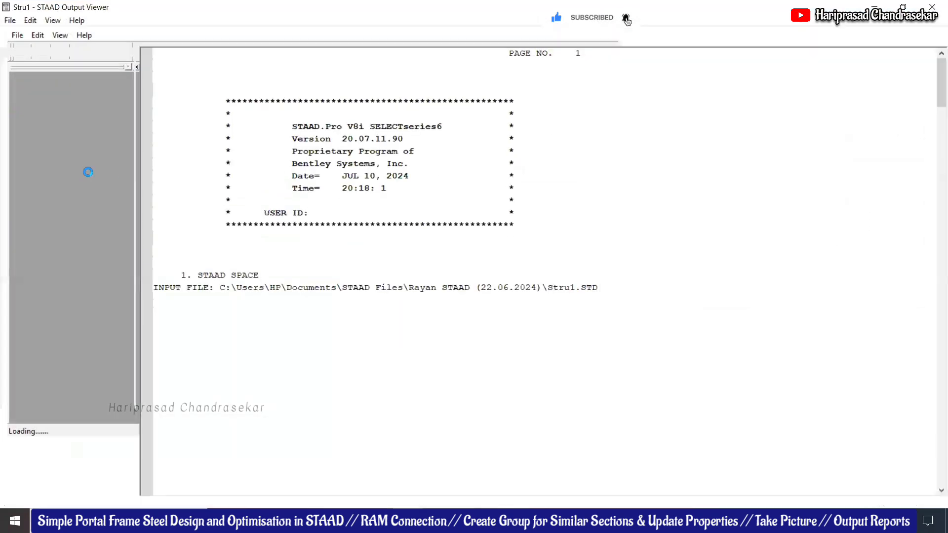
Examine the member selection, code checking and steel take-off results in the output file, and close it
left_click(39, 126)
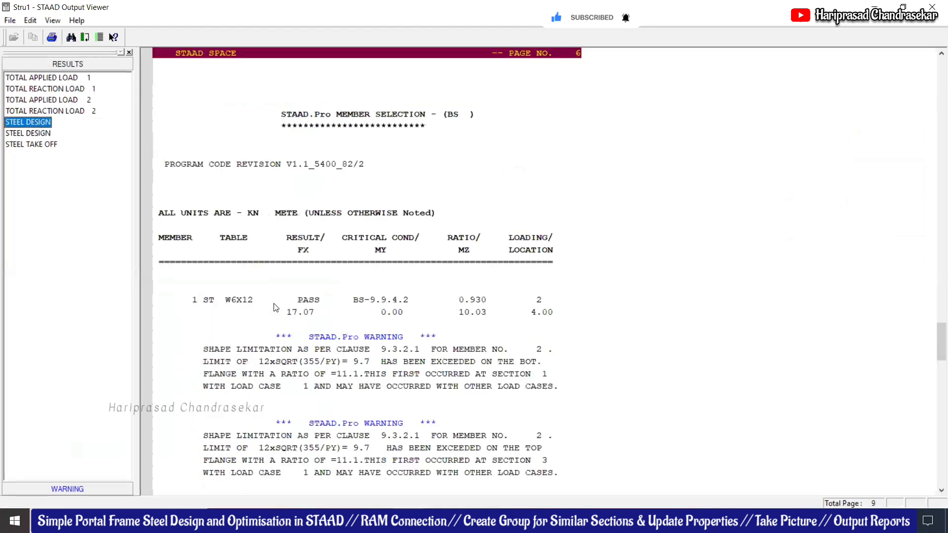
scroll(313, 316, "down", 1)
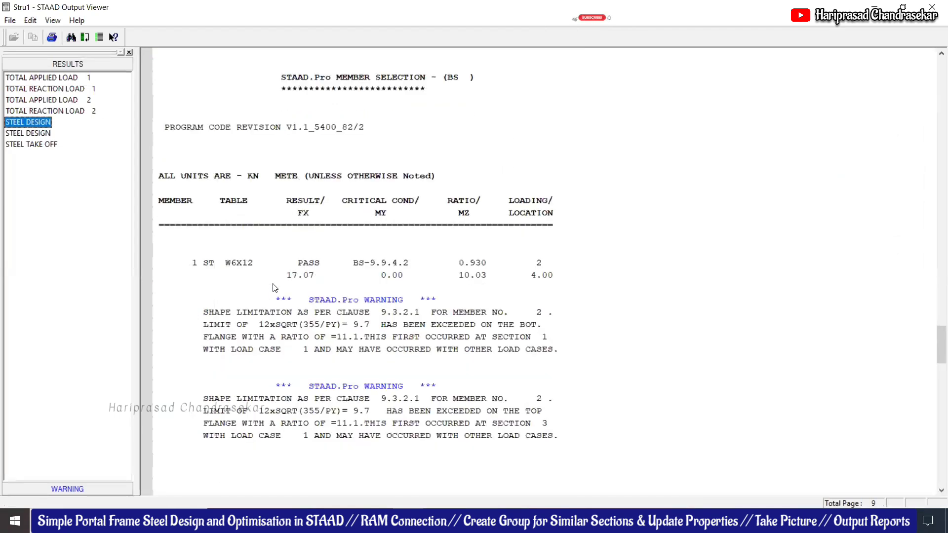
left_click(37, 133)
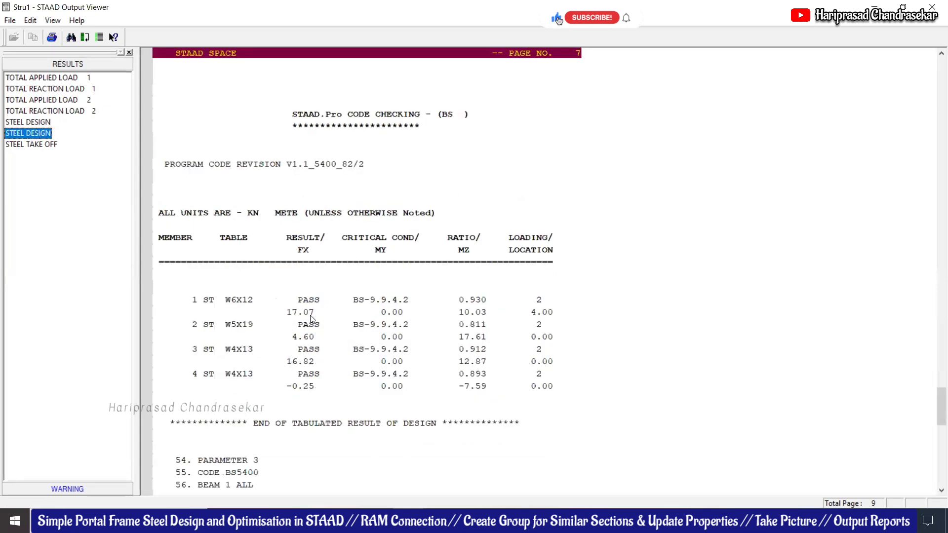
left_click(51, 145)
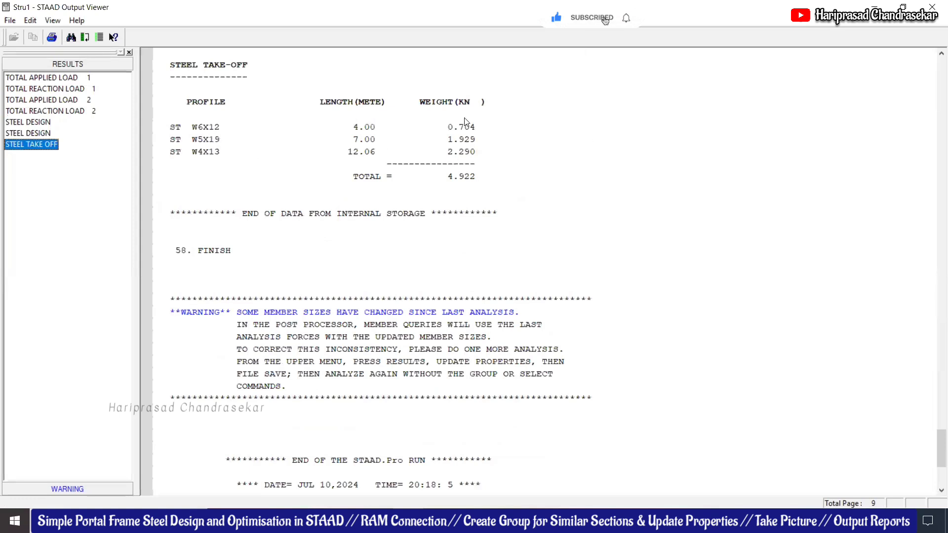
left_click(933, 6)
Inspect the member details of the top beam, the right column and the diagonal brace, including the brace's deflection
double_click(465, 179)
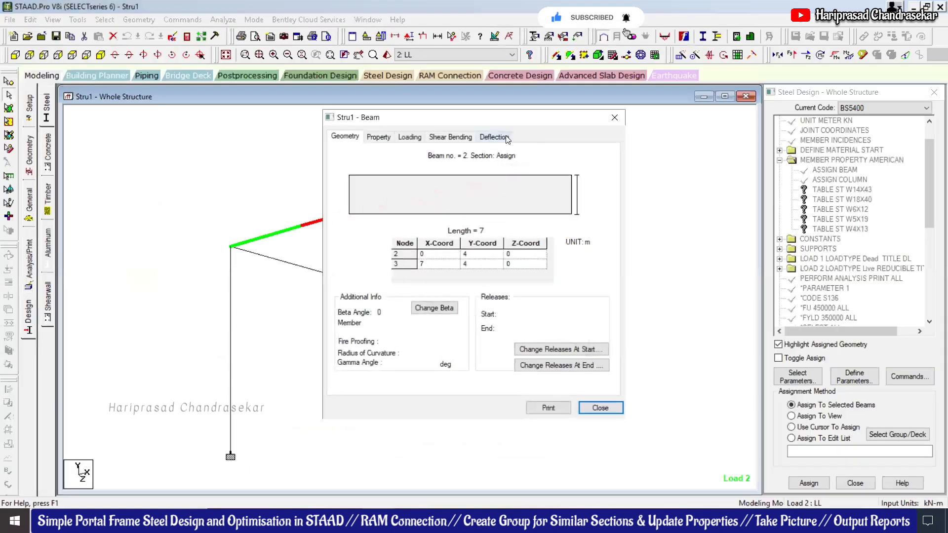
left_click(615, 118)
left_click(588, 200)
double_click(588, 200)
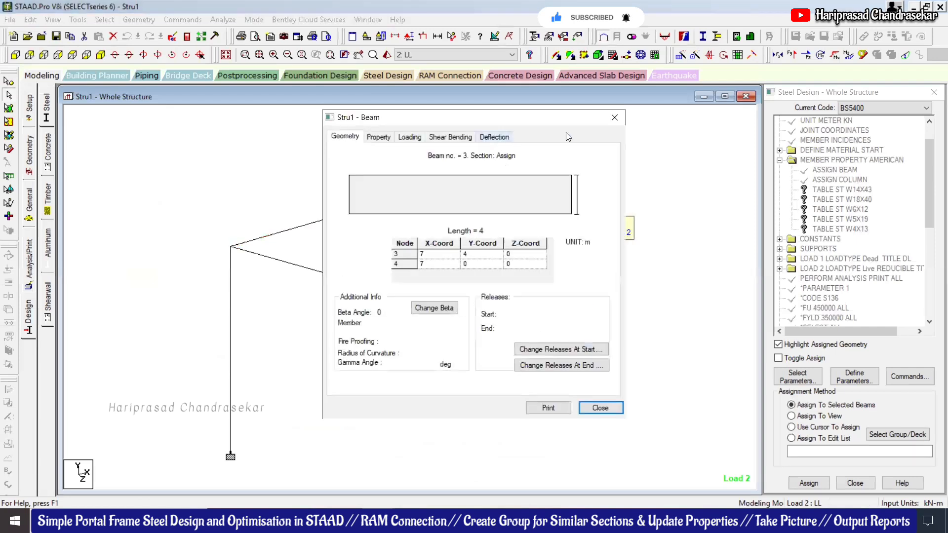
left_click(615, 117)
left_click(415, 300)
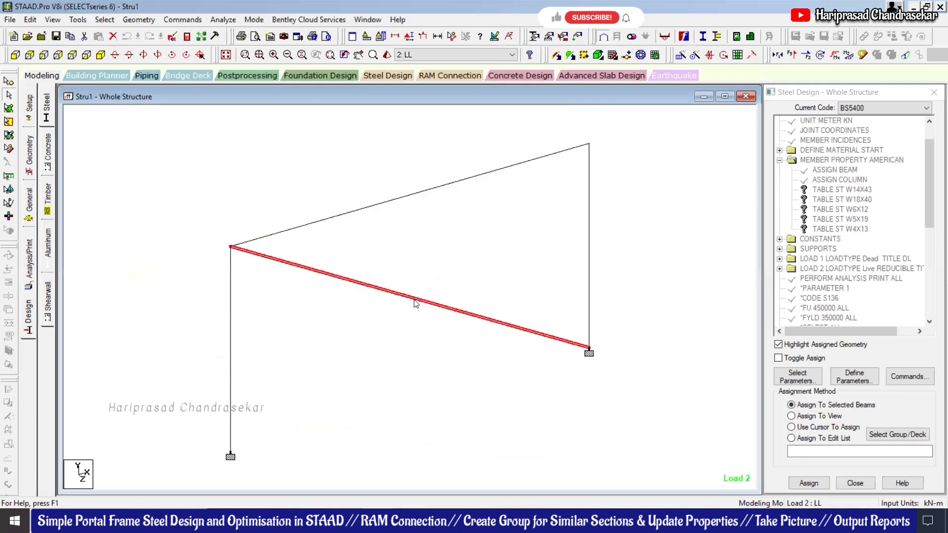
double_click(414, 302)
left_click(505, 137)
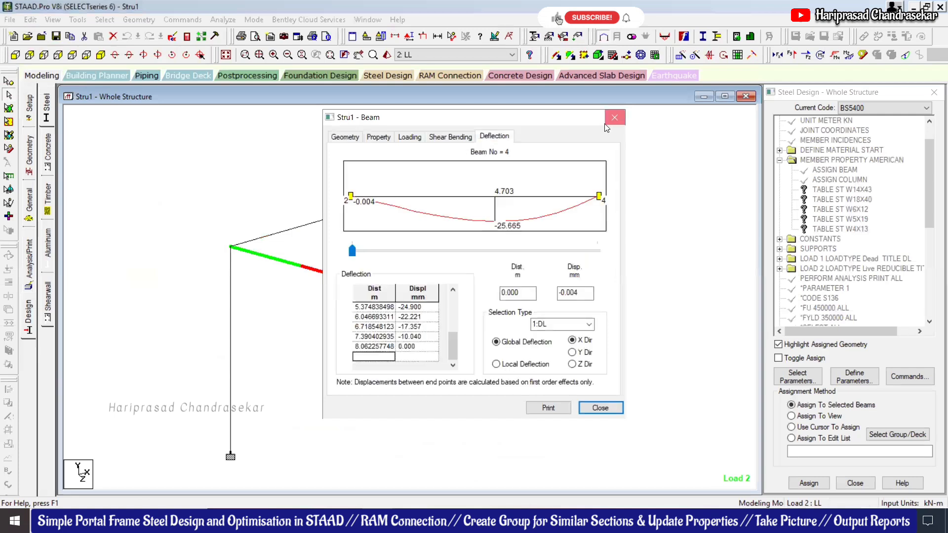
left_click(614, 118)
left_click(271, 189)
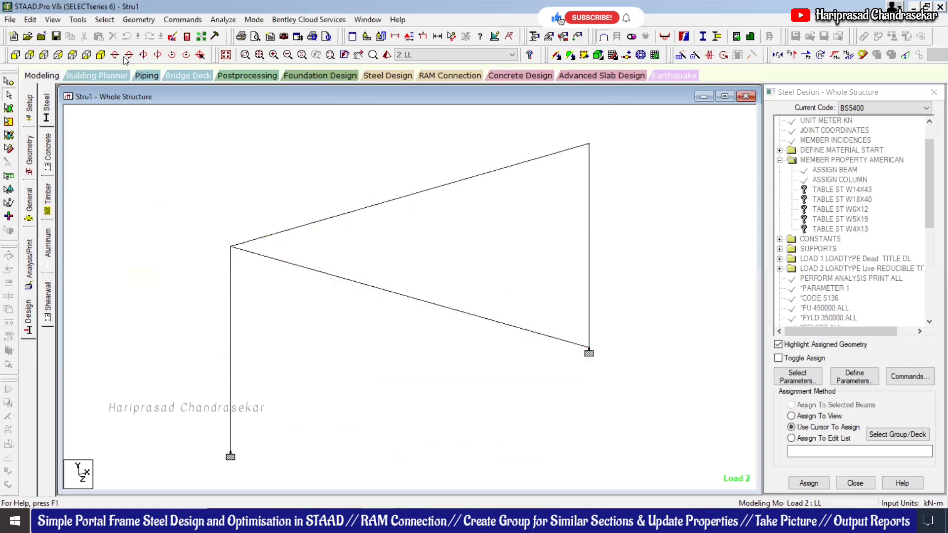
Select all failed beams by specification to check the design, and review the assigned BS5400 parameters and commands
left_click(105, 19)
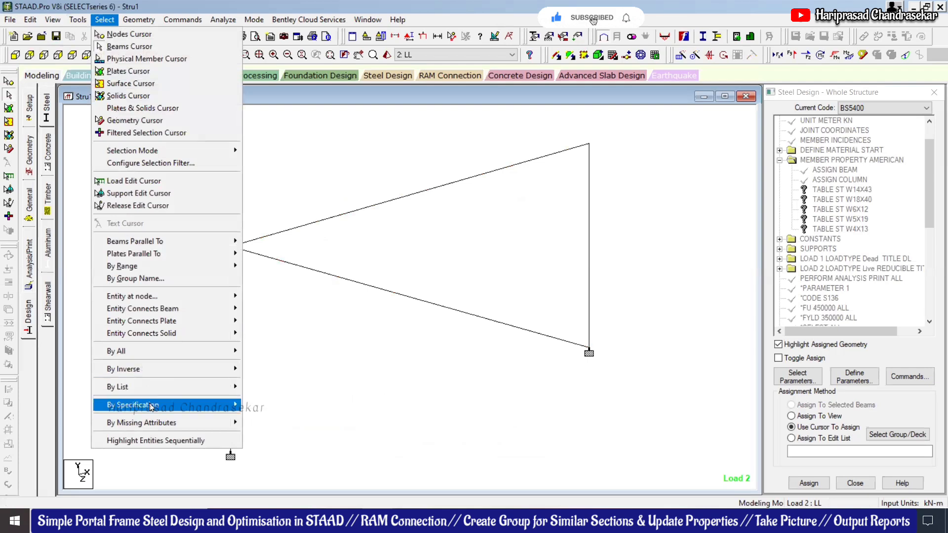
mouse_move(197, 406)
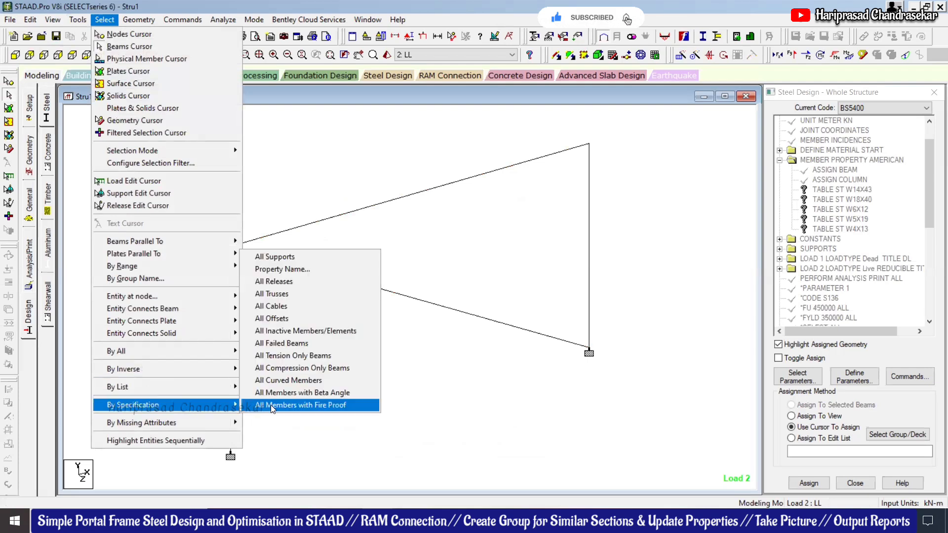
left_click(295, 343)
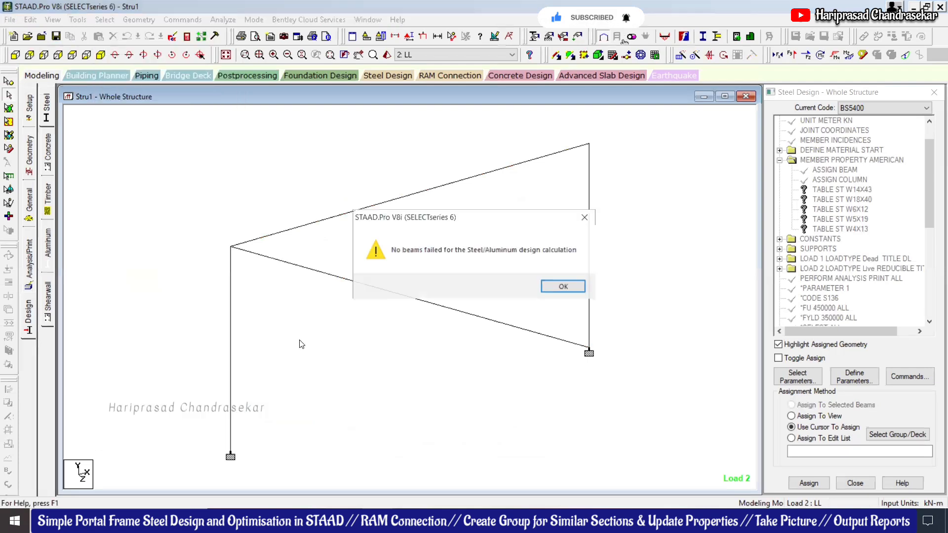
left_click(563, 287)
scroll(935, 308, "down", 3)
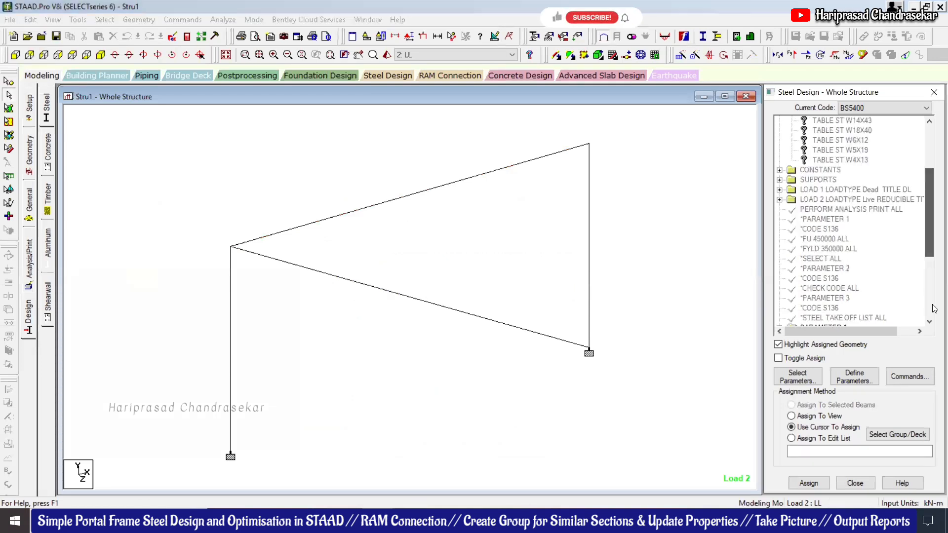
scroll(935, 308, "down", 5)
left_click(621, 259)
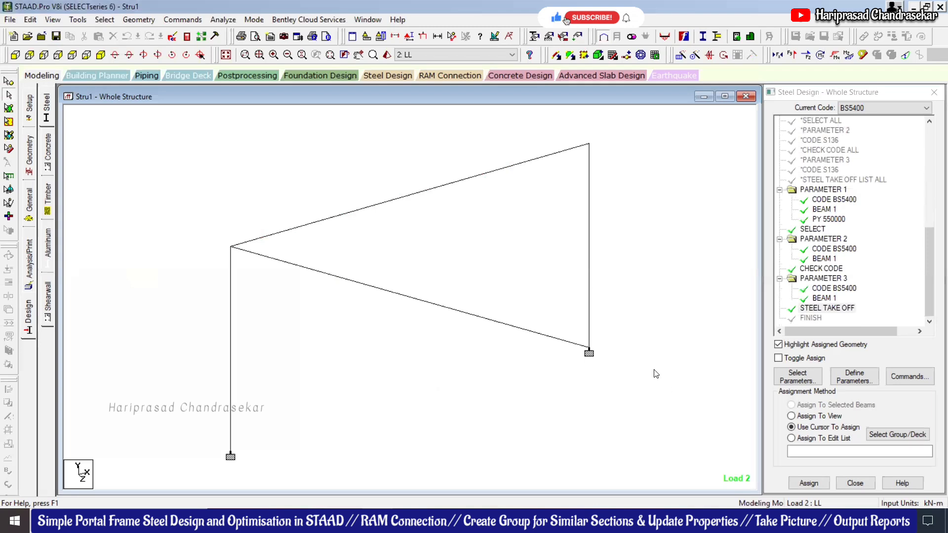
Open the postprocessing results for load cases DL and LL, and view the support reactions and beam forces
left_click(251, 77)
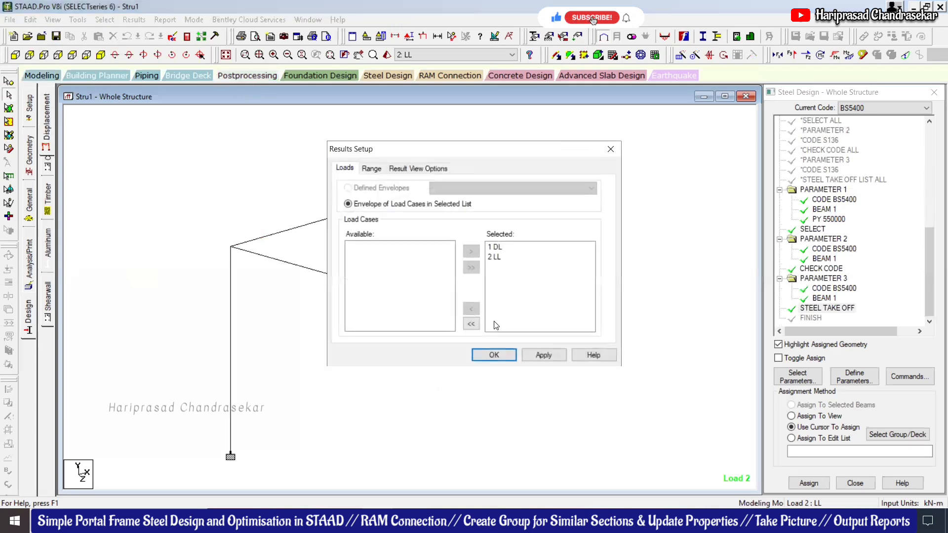
left_click(492, 352)
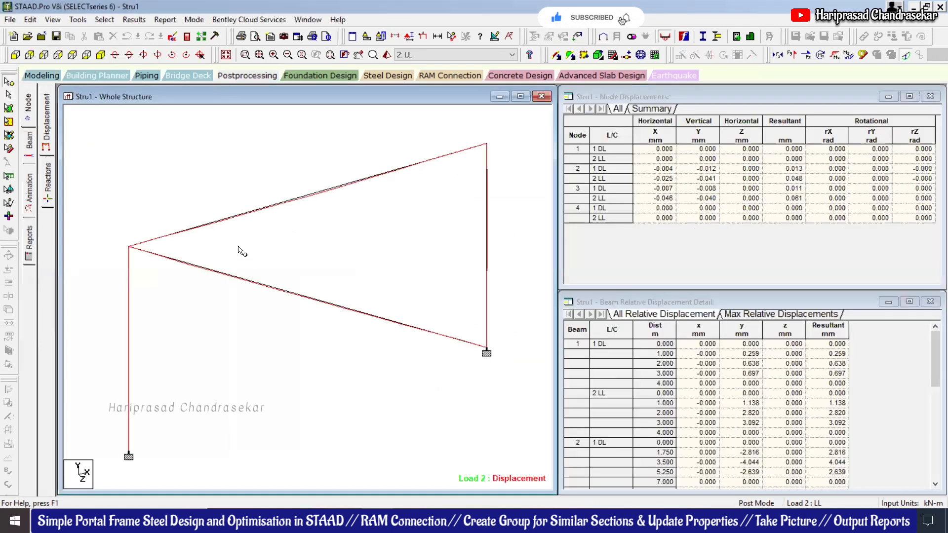
left_click(49, 184)
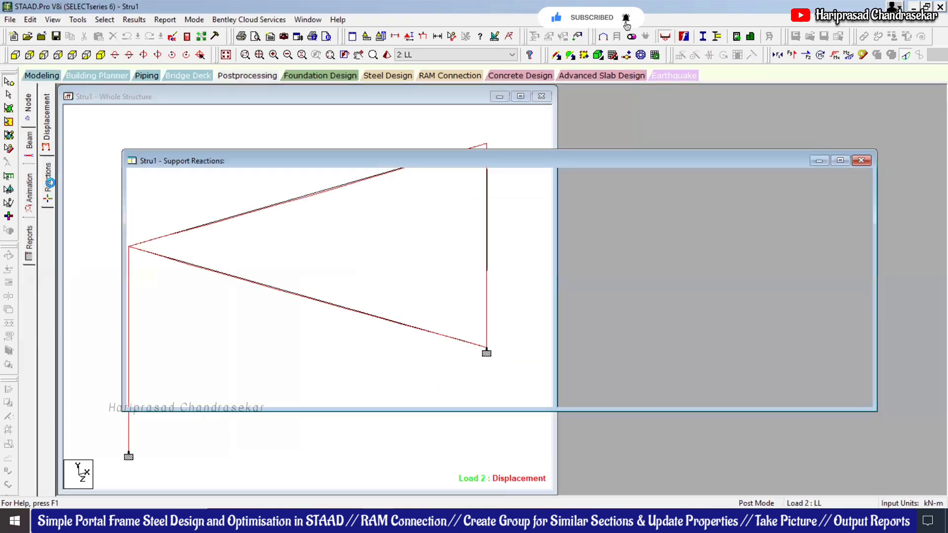
left_click(29, 148)
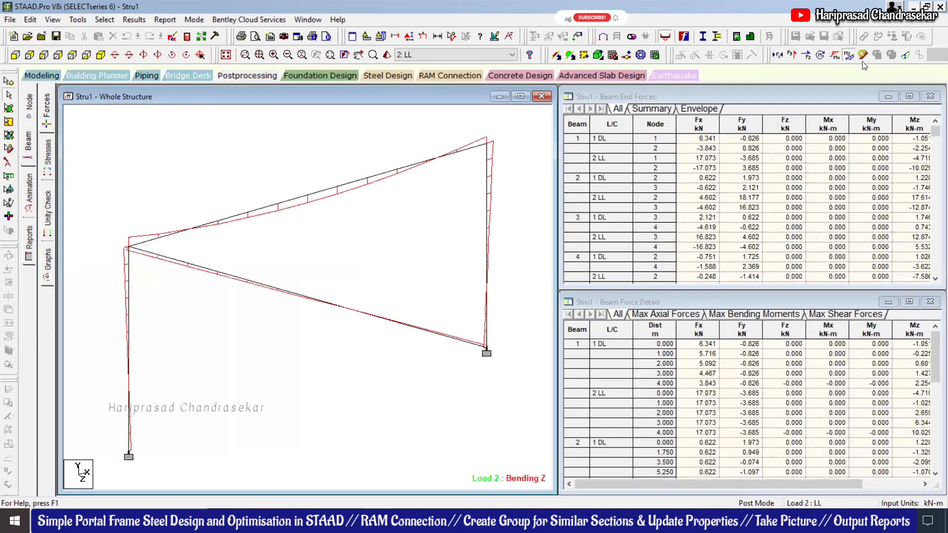
View the axial force diagram for load case LL, and replace it with the Shear Y diagram
left_click(791, 55)
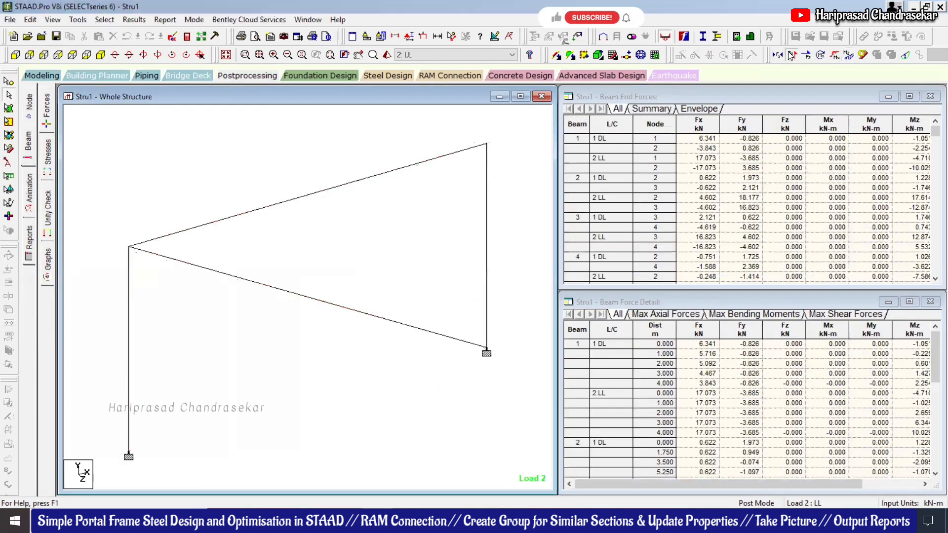
left_click(791, 54)
left_click(778, 54)
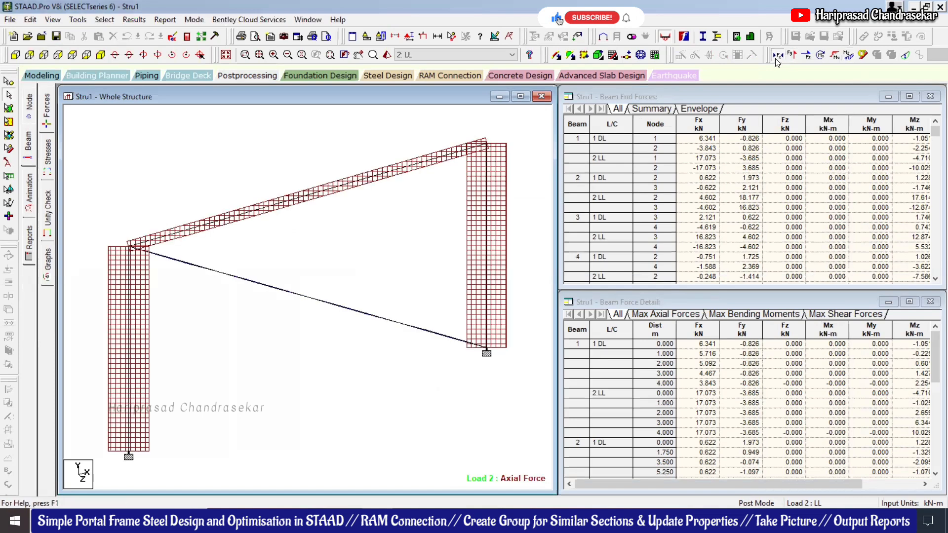
left_click(777, 54)
left_click(789, 55)
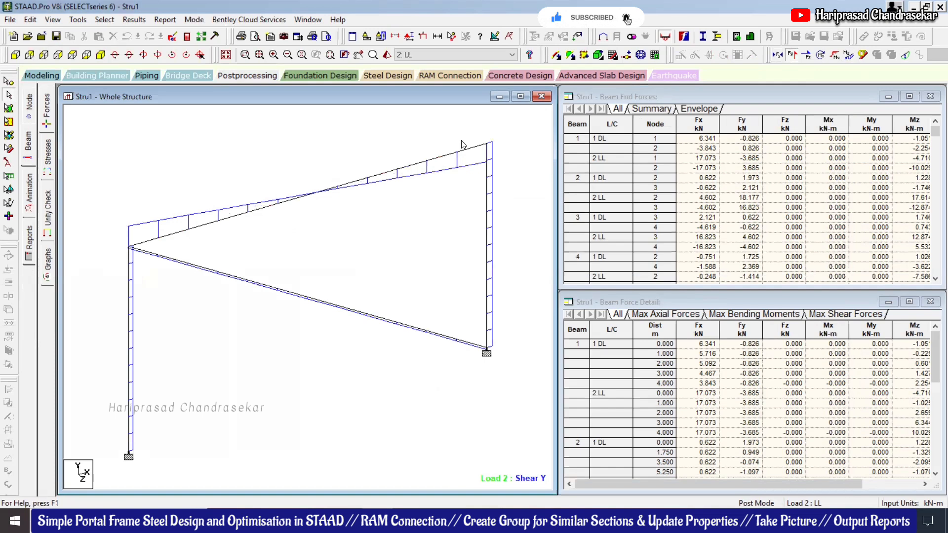
Turn on immediate application of the diagram scales and raise the Shear Y result scale to 85 kN per m
left_click(410, 37)
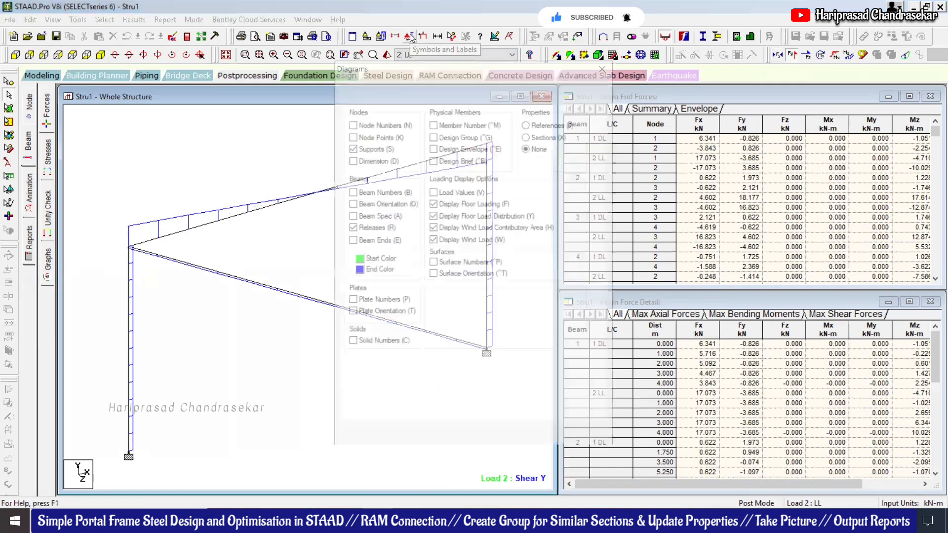
left_click(525, 96)
left_click(541, 118)
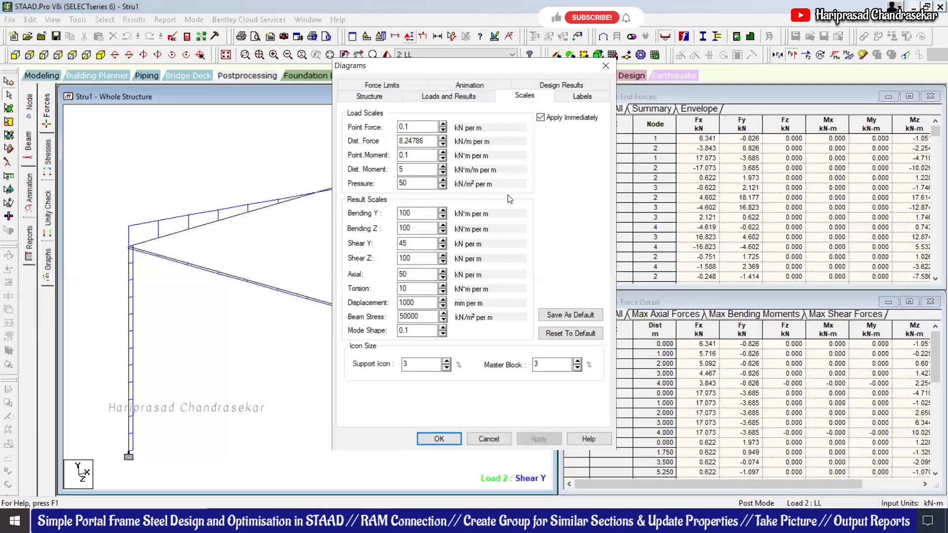
double_click(403, 244)
type("55")
left_click(443, 241)
left_click(443, 241)
left_click(443, 241)
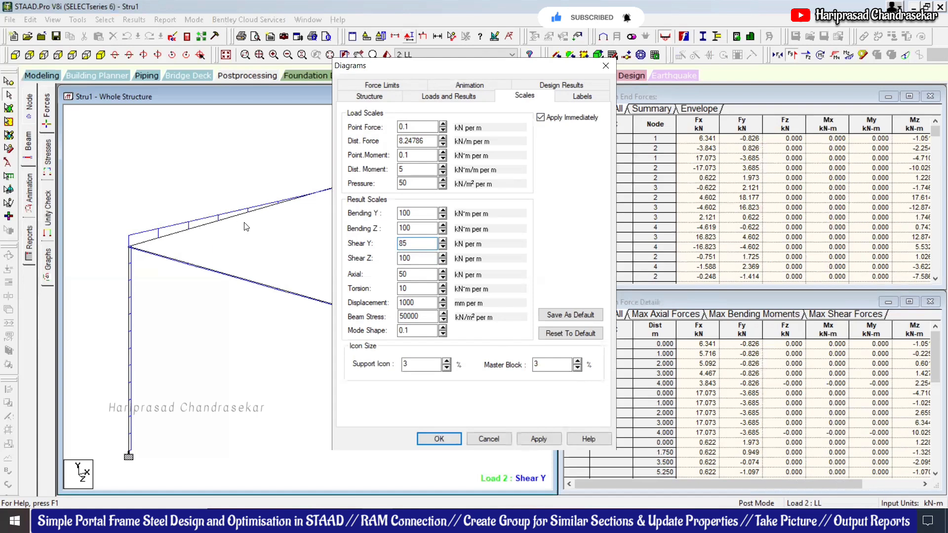
Lower the Shear Y result scale to 20 kN per m and accept the diagram settings
left_click(443, 248)
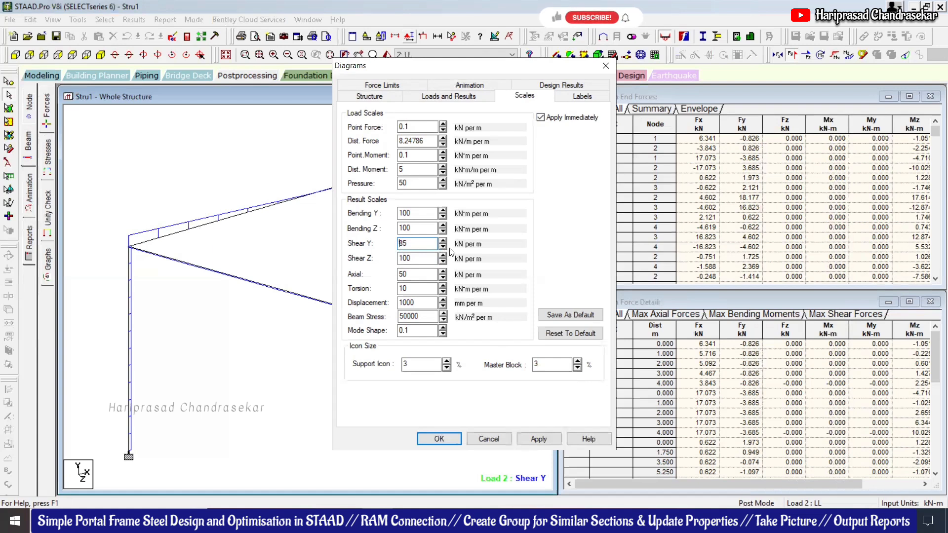
left_click(443, 249)
left_click(442, 248)
left_click(443, 249)
left_click(443, 248)
left_click(443, 248)
left_click(443, 248)
left_click(443, 249)
left_click(443, 248)
left_click(443, 248)
left_click(443, 249)
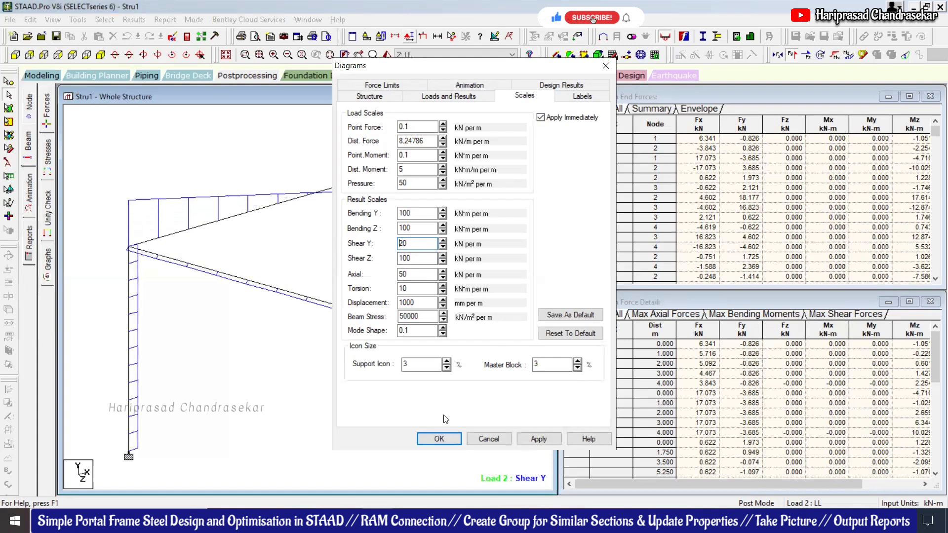
left_click(439, 438)
scroll(396, 254, "down", 2, "ctrl")
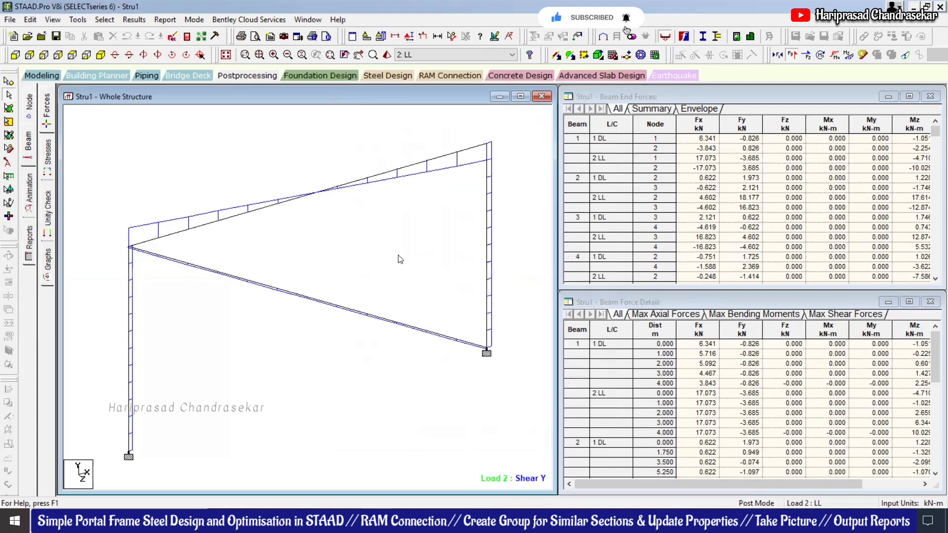
scroll(400, 259, "up", 2, "ctrl")
scroll(400, 259, "down", 1, "ctrl")
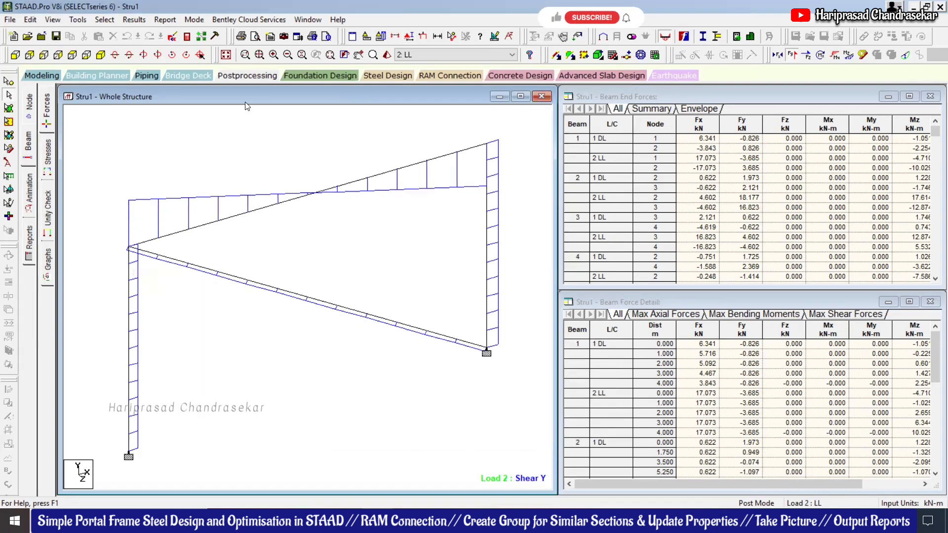
Update the member properties with the sections selected by the steel design
left_click(143, 20)
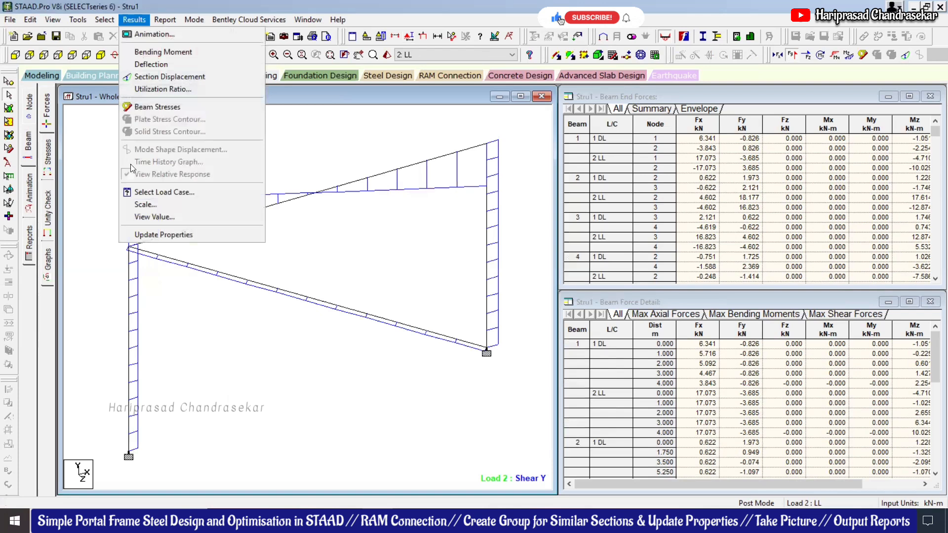
left_click(148, 235)
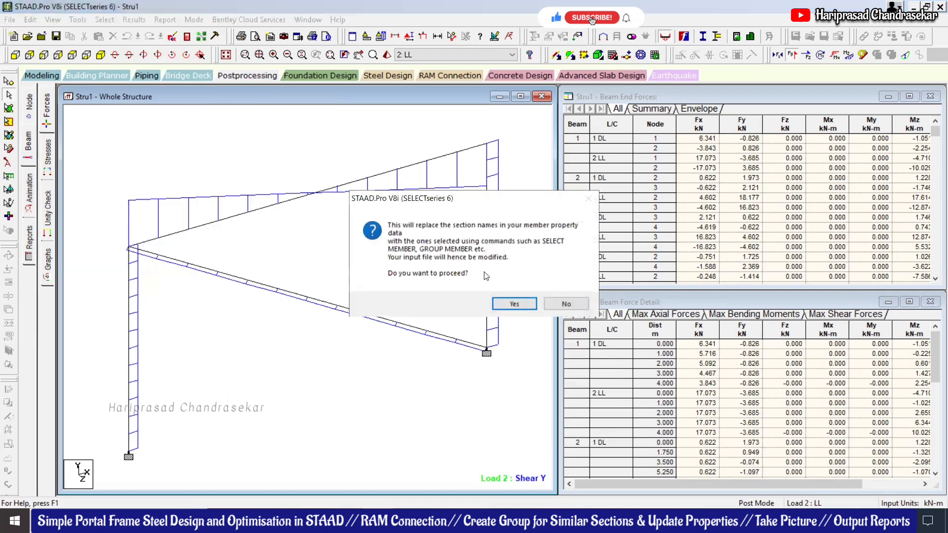
left_click(515, 304)
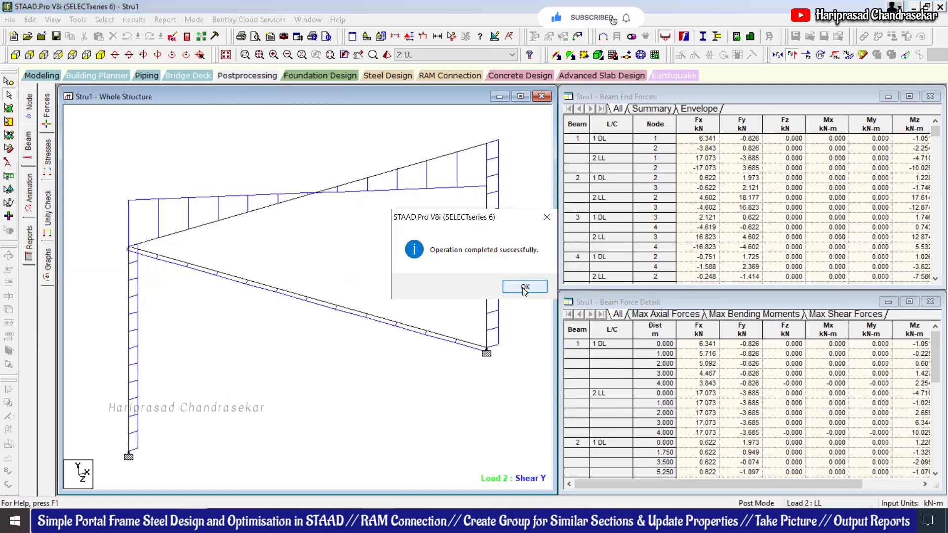
Acknowledge the property update, inspect the frame's updated sections in the 3D rendered view, and close that view
left_click(524, 288)
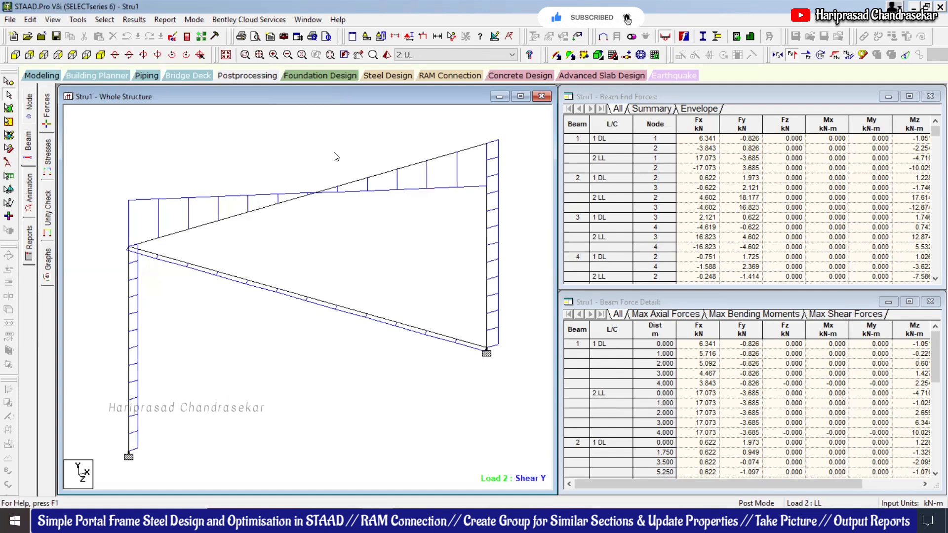
left_click(388, 54)
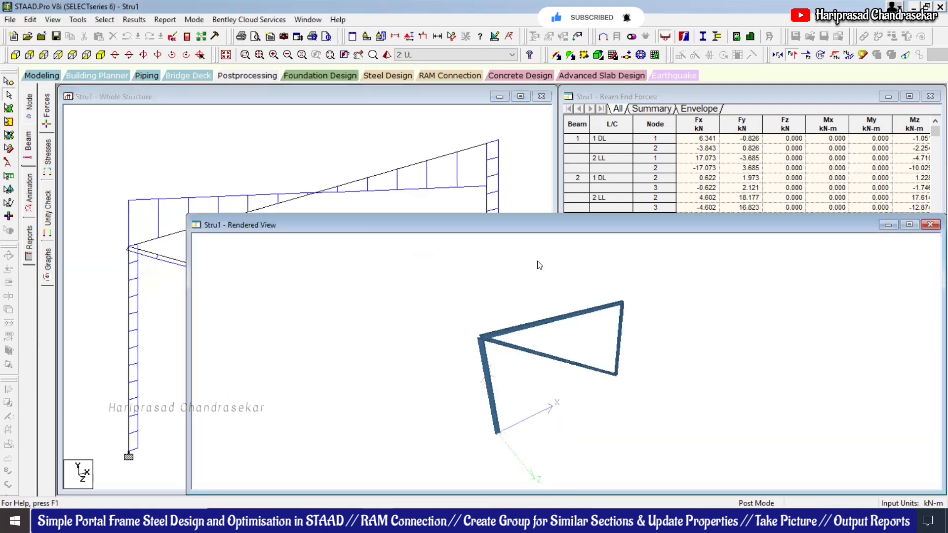
scroll(541, 296, "up", 5)
scroll(541, 295, "up", 5)
left_click_drag(540, 281, 486, 251)
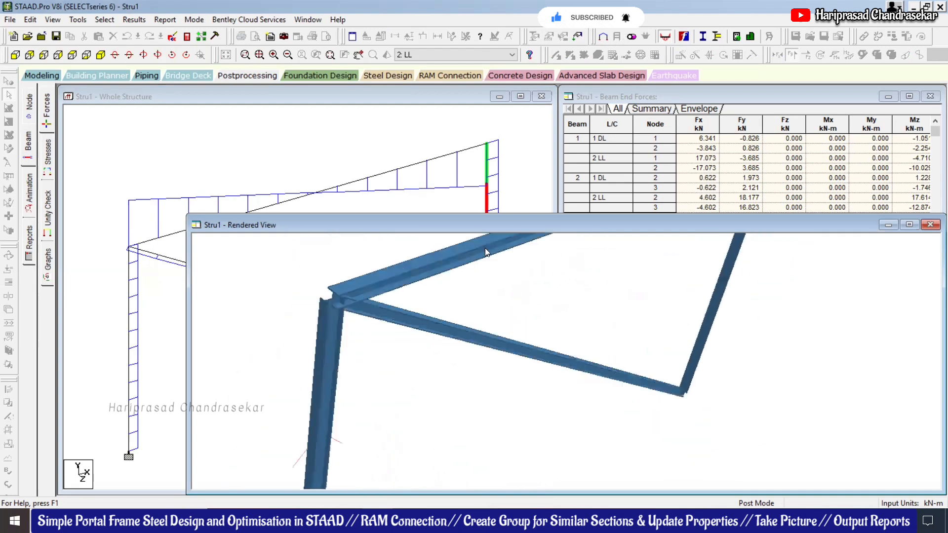
left_click_drag(522, 226, 347, 194)
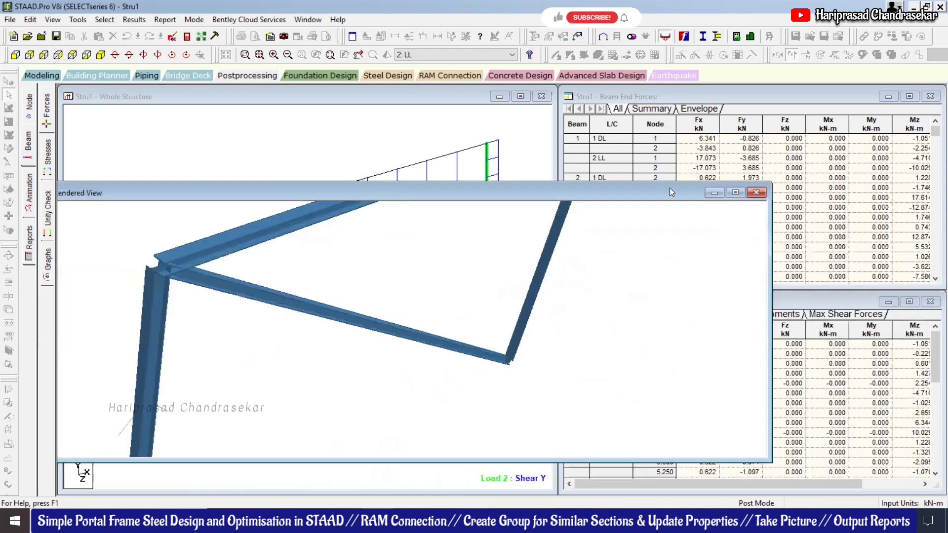
left_click(756, 192)
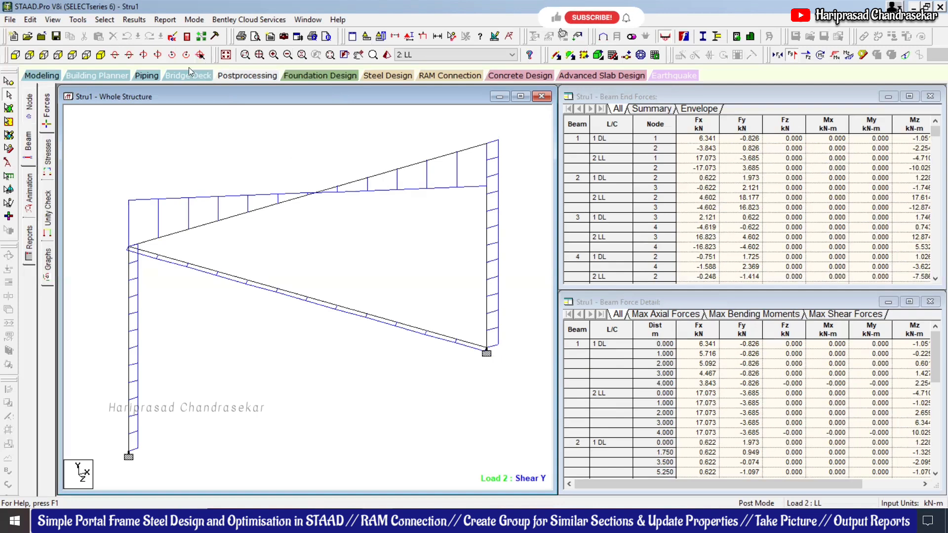
Check the structure for failed members by selecting all failed beams by specification
left_click(133, 19)
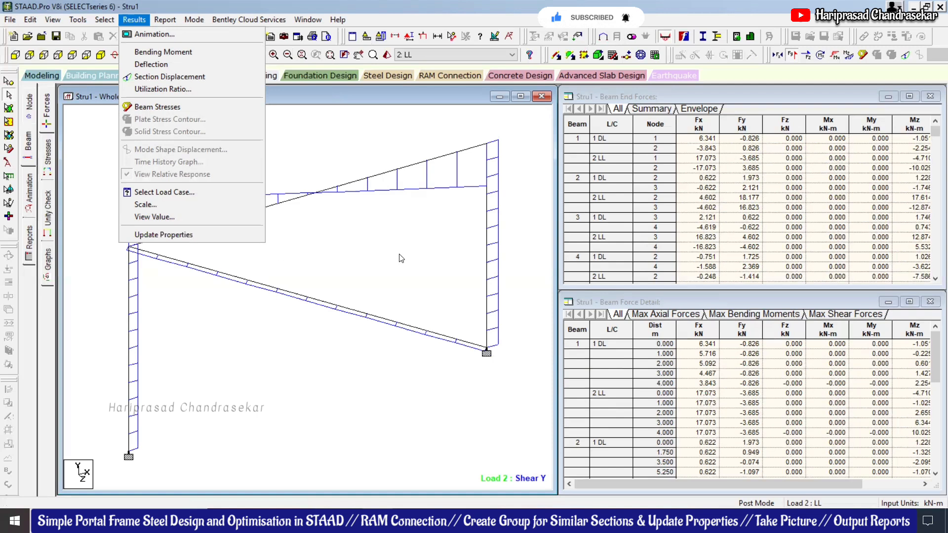
left_click(345, 260)
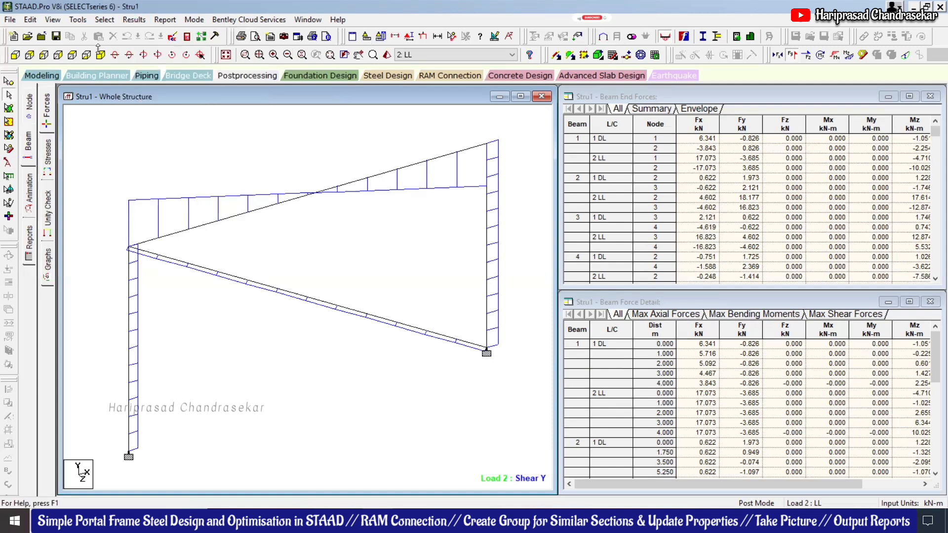
left_click(109, 18)
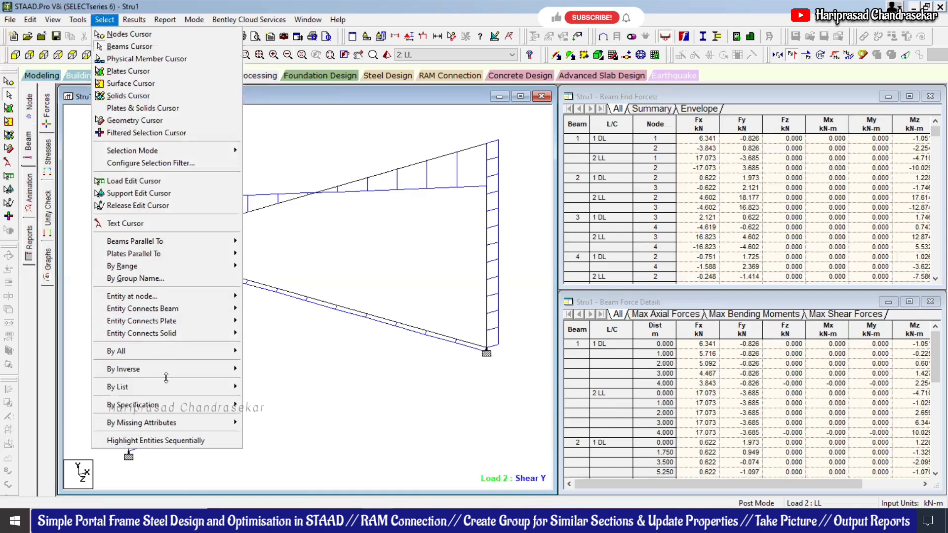
mouse_move(167, 404)
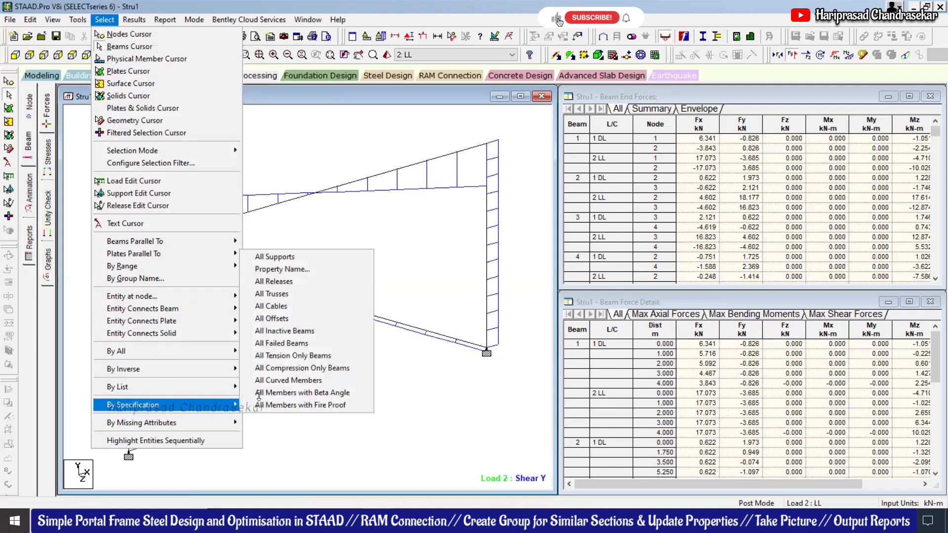
left_click(280, 343)
left_click(564, 287)
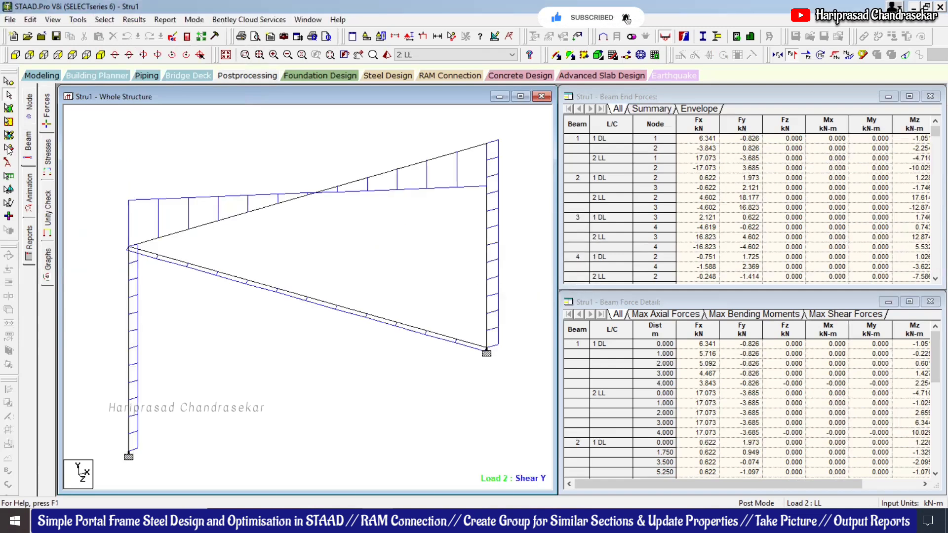
Return to modelling mode and expand the load case details in the load definitions
left_click(44, 76)
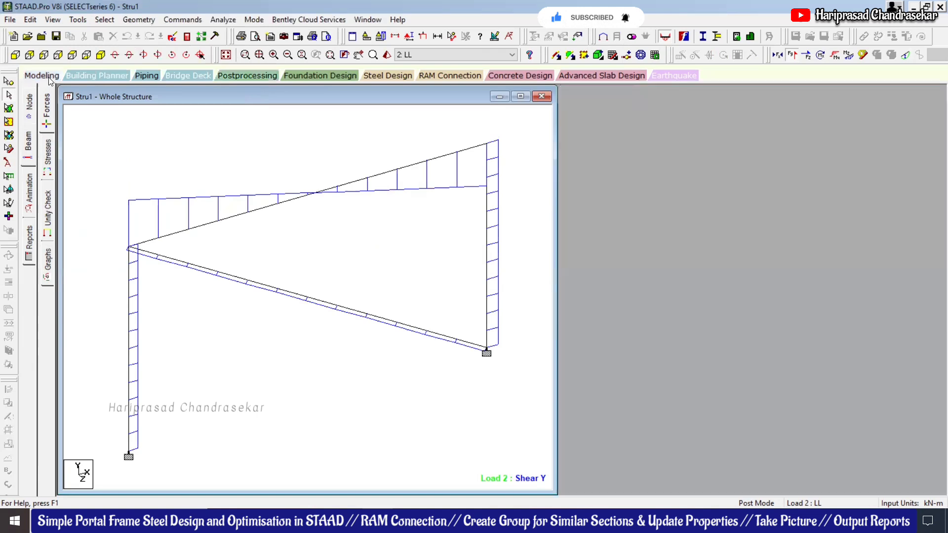
left_click(29, 212)
left_click(46, 249)
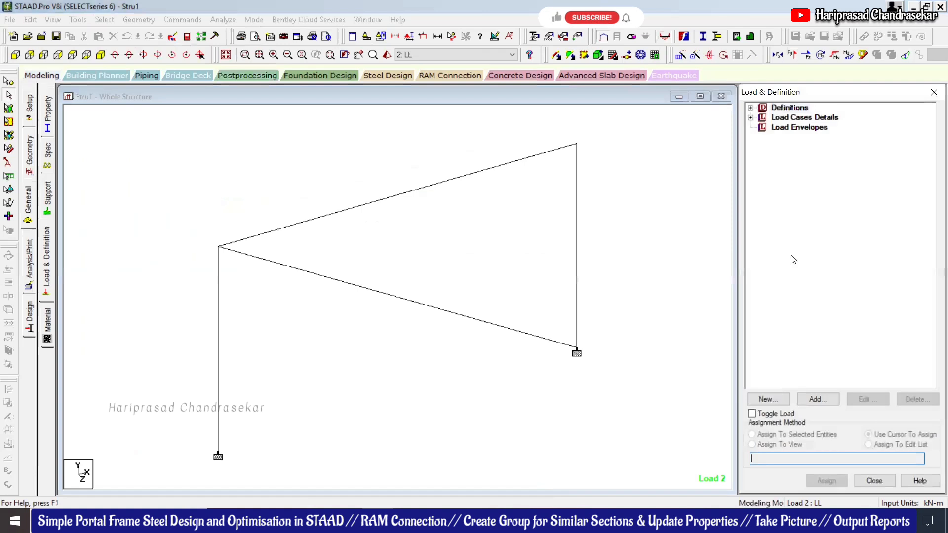
left_click(750, 117)
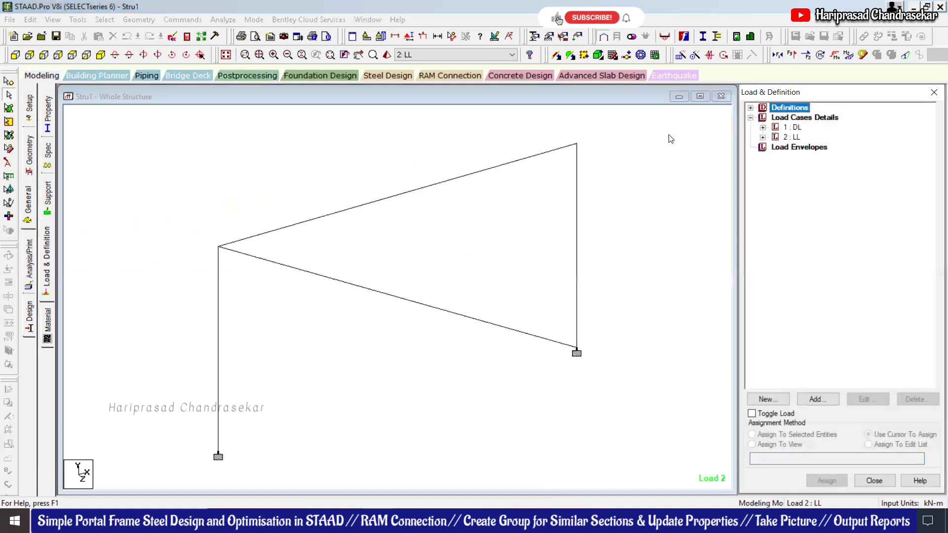
Review the section properties by highlighting the members assigned to W4X13, W5X19 and W6X12, and clear the selection
left_click(49, 125)
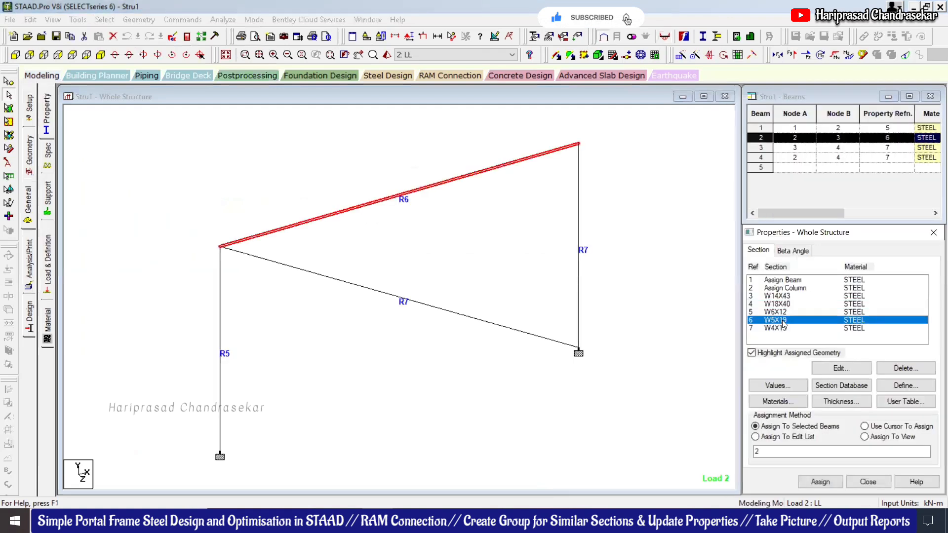
left_click(774, 328)
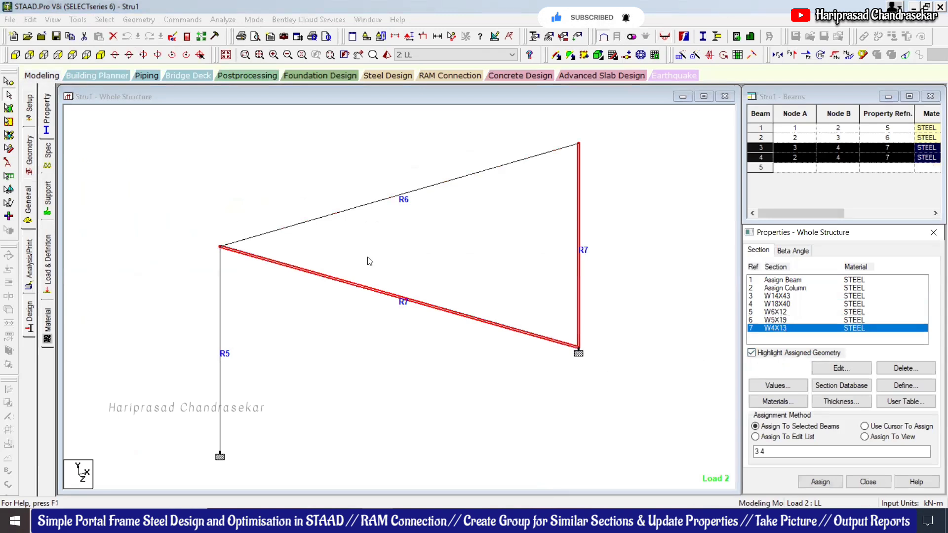
left_click(786, 320)
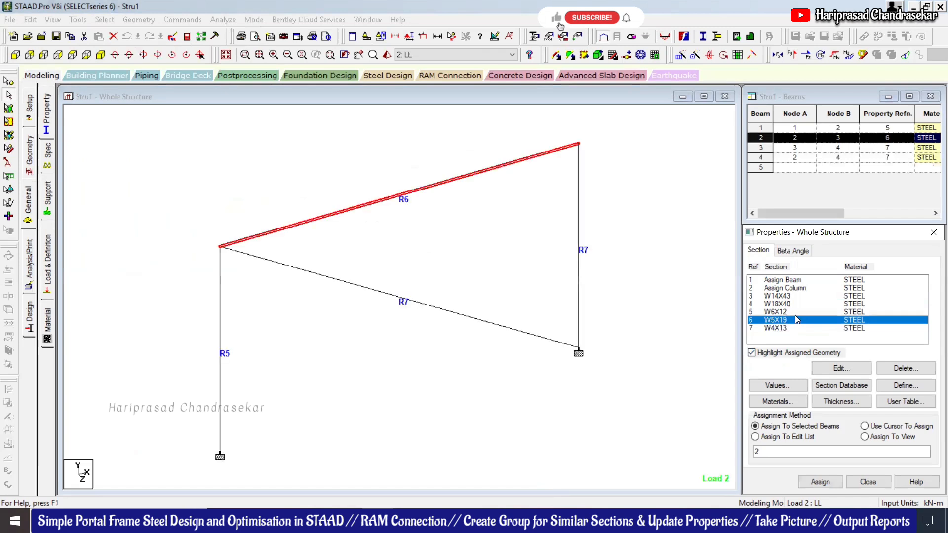
left_click(790, 311)
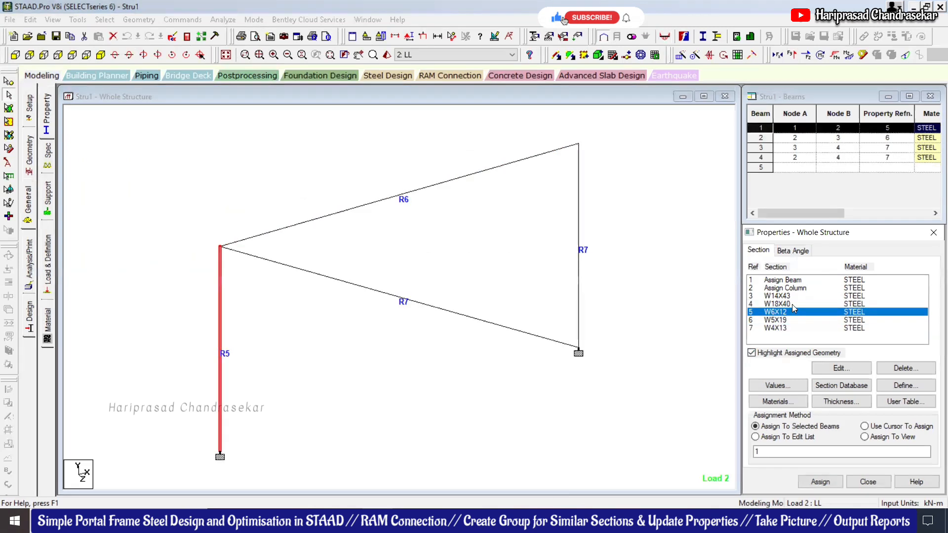
left_click(792, 304)
left_click(785, 328)
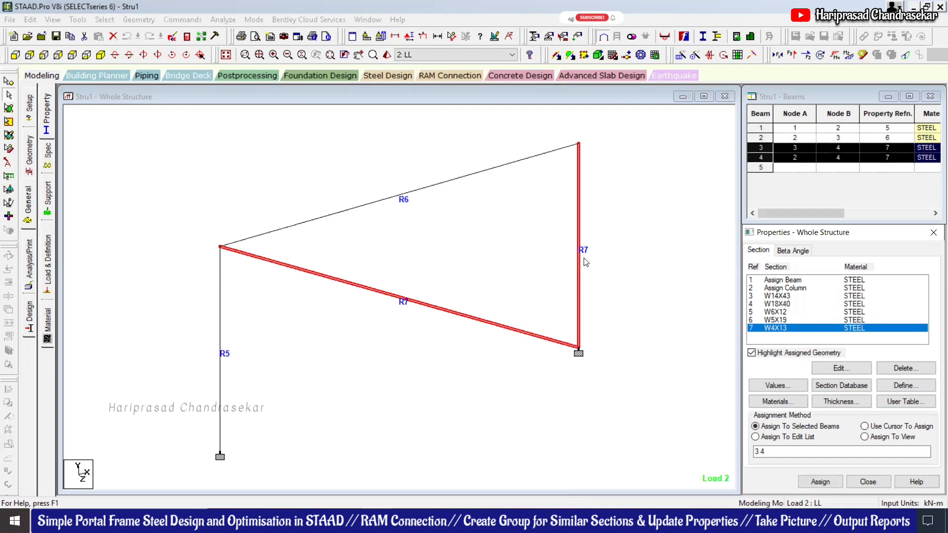
left_click(394, 300)
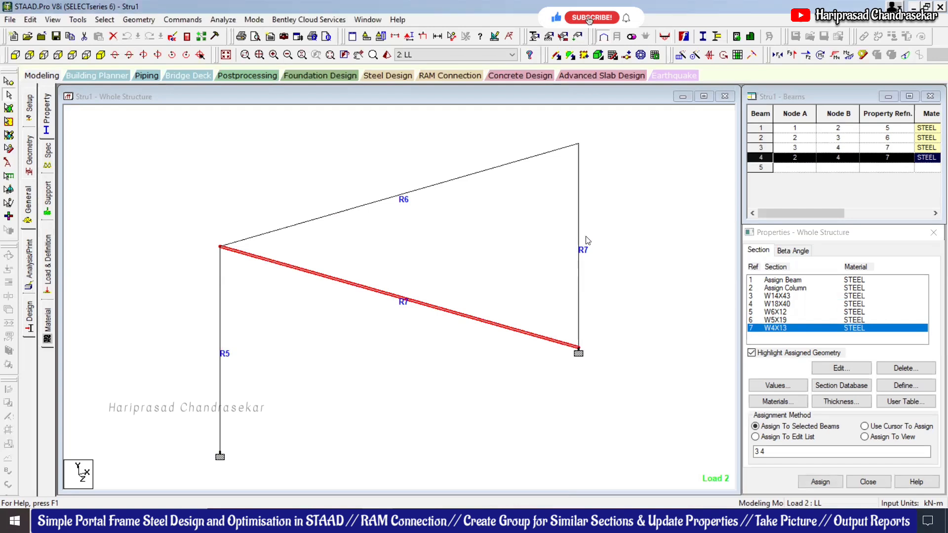
left_click(617, 278)
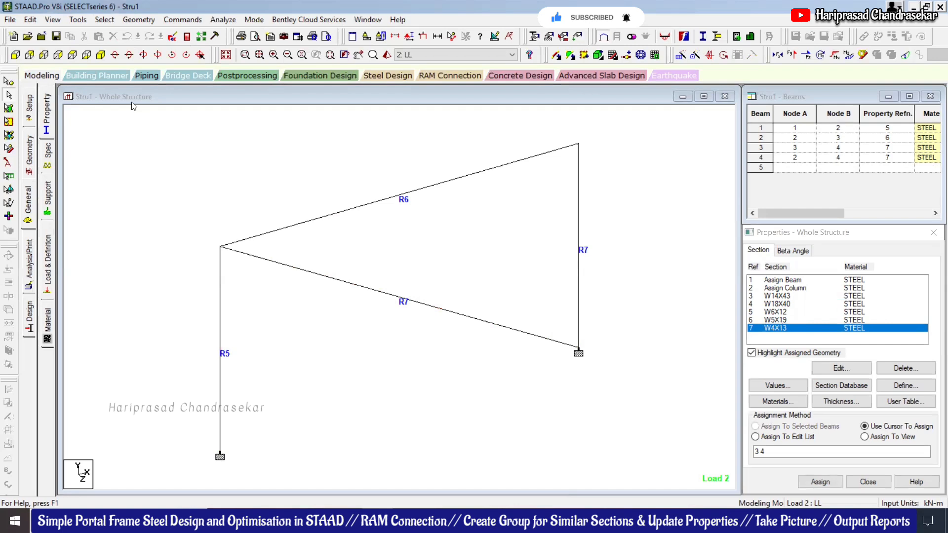
Create a beam group named Beams, associate all four frame members with it, and accept deleting the result files
key("ctrl+a")
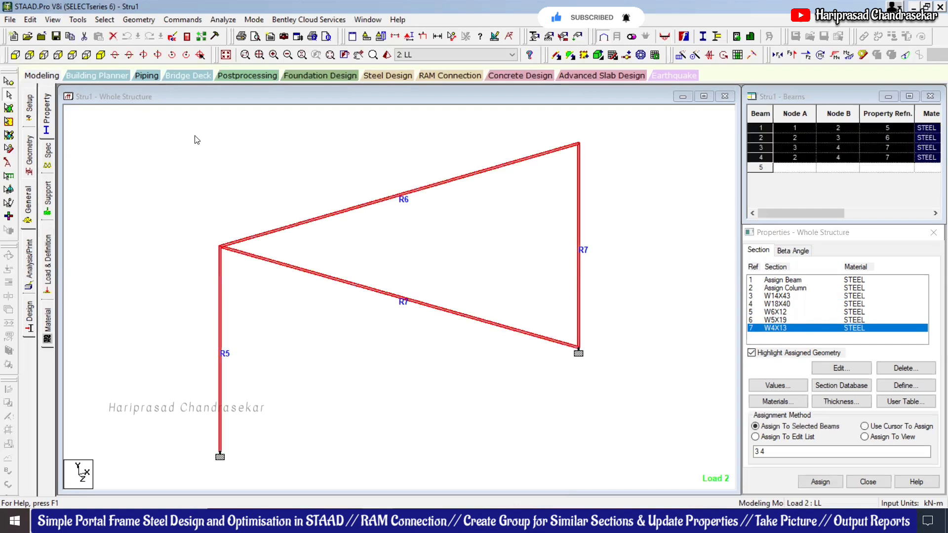
key("ctrl+g")
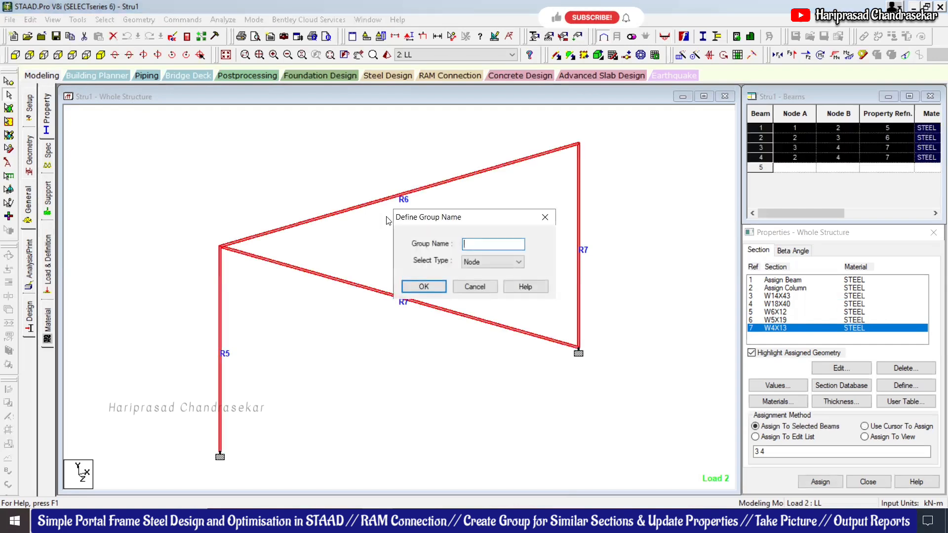
type("Beams")
left_click(497, 262)
left_click(474, 280)
left_click(424, 286)
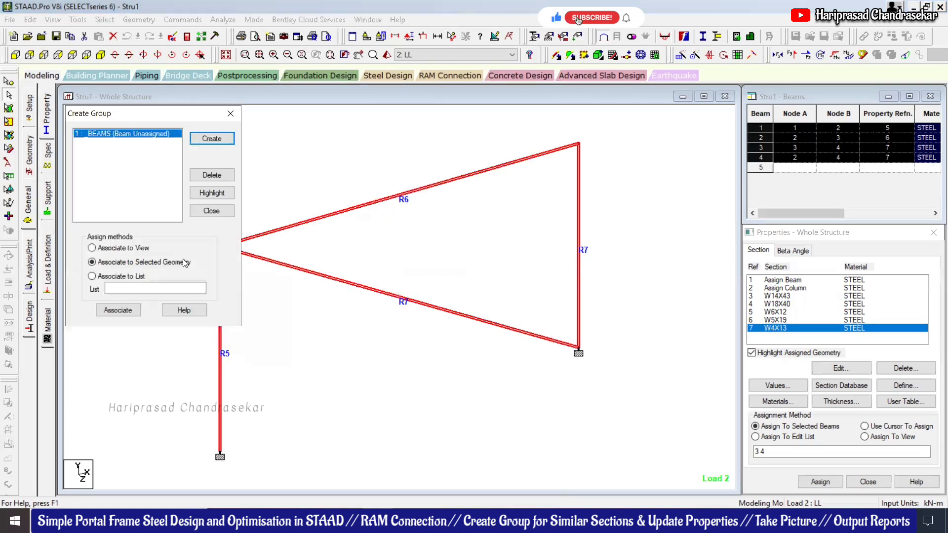
left_click(118, 310)
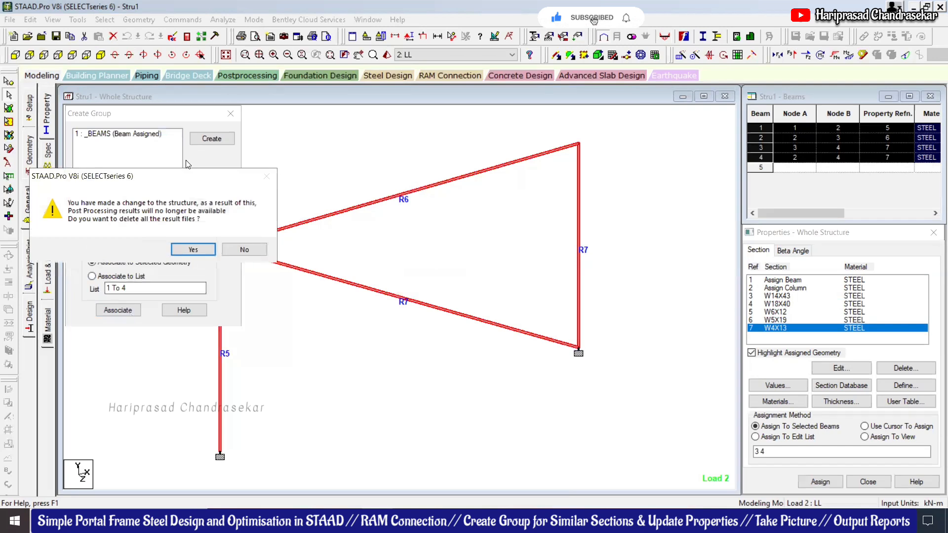
left_click(193, 249)
left_click(231, 114)
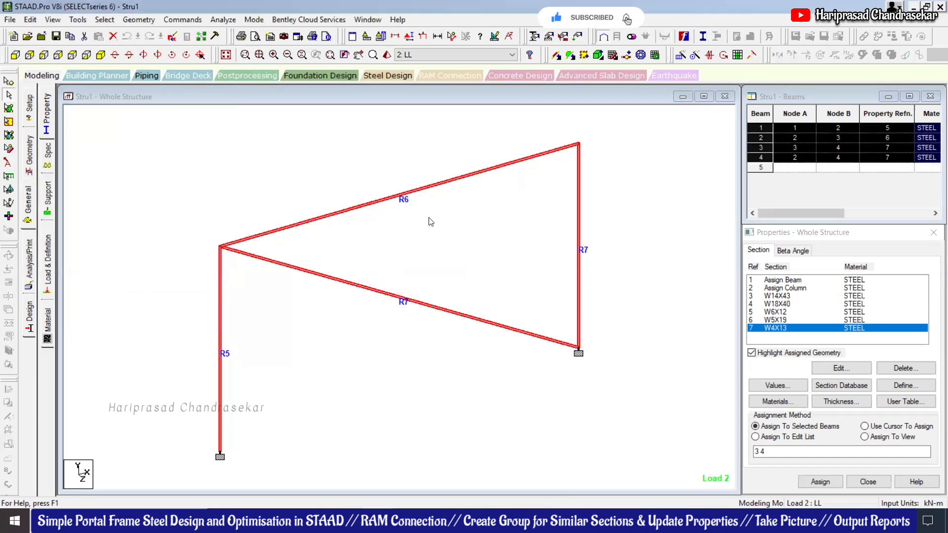
left_click(441, 219)
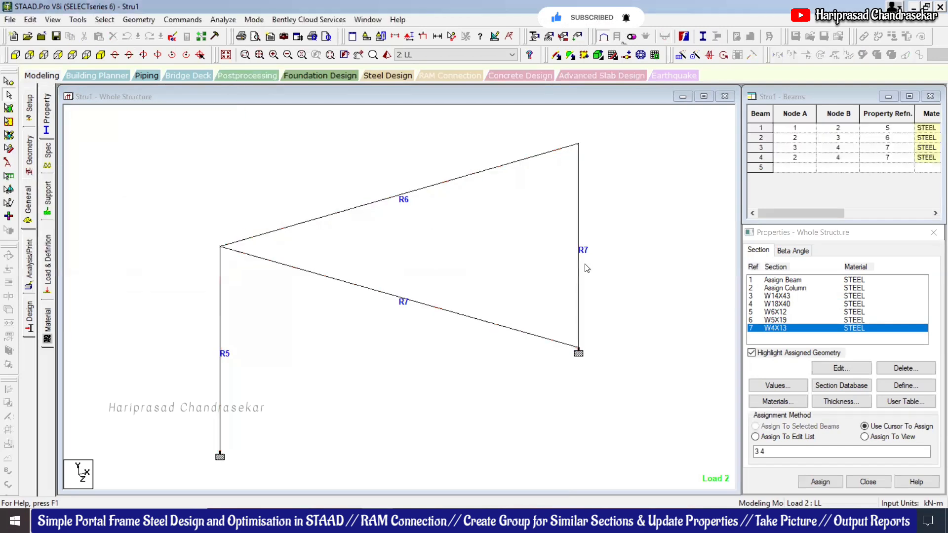
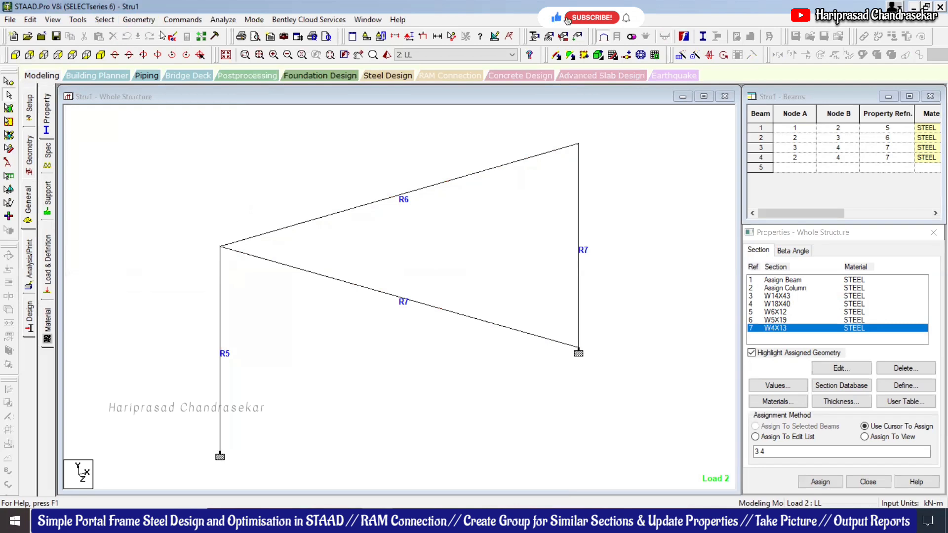
Comment out the three BS5400 design parameter blocks in the input file, up to the steel take off command, and save it
left_click(172, 36)
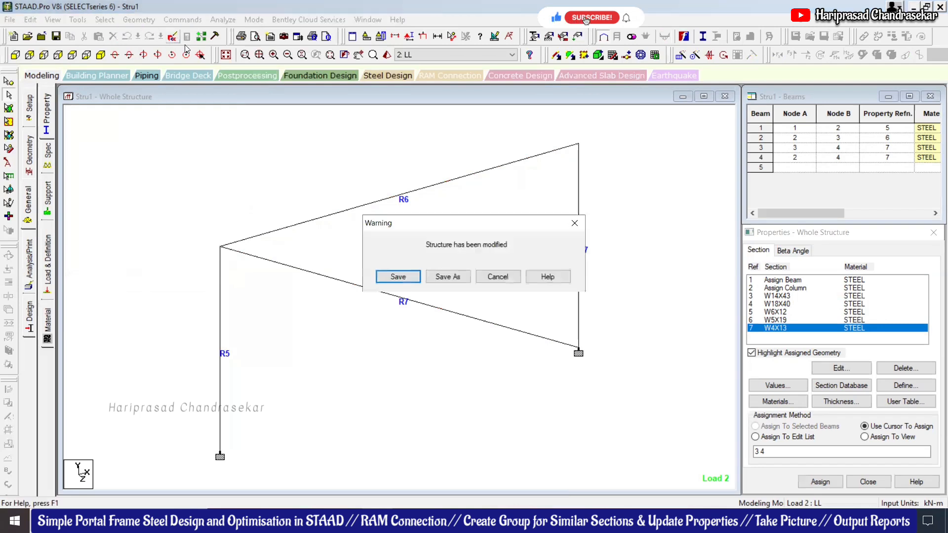
left_click(393, 277)
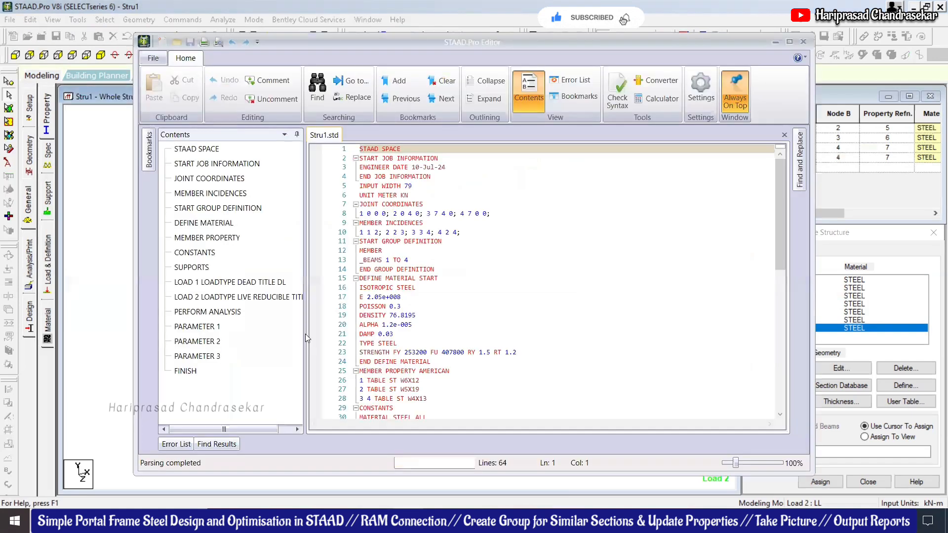
left_click(205, 326)
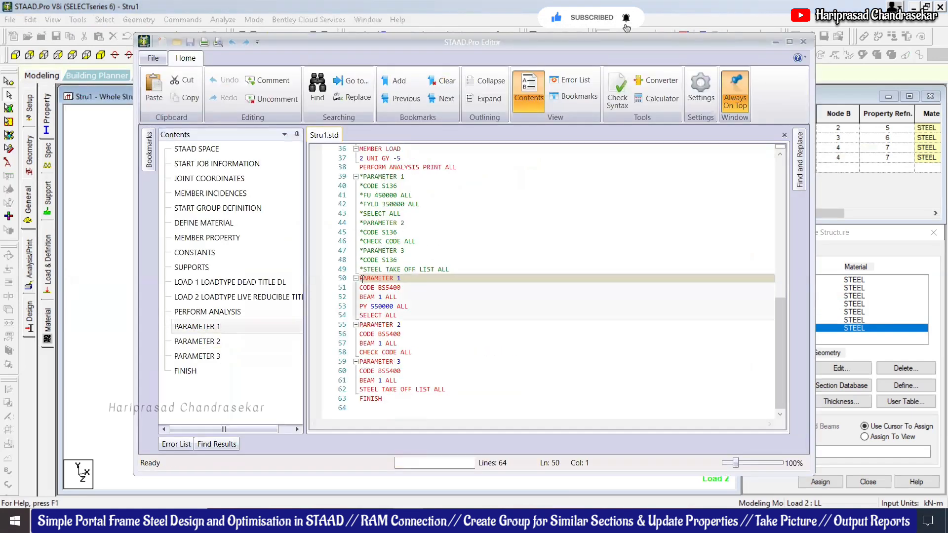
left_click_drag(361, 278, 477, 392)
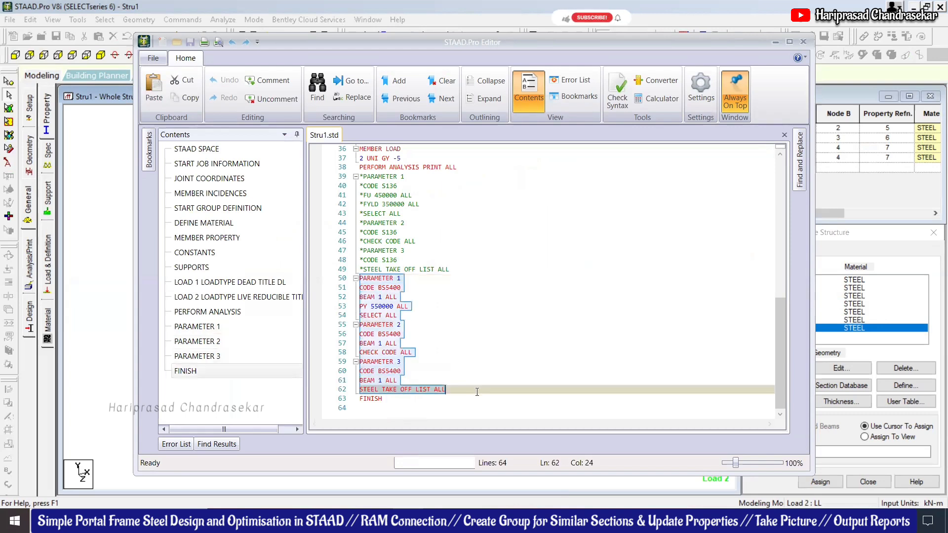
left_click(269, 81)
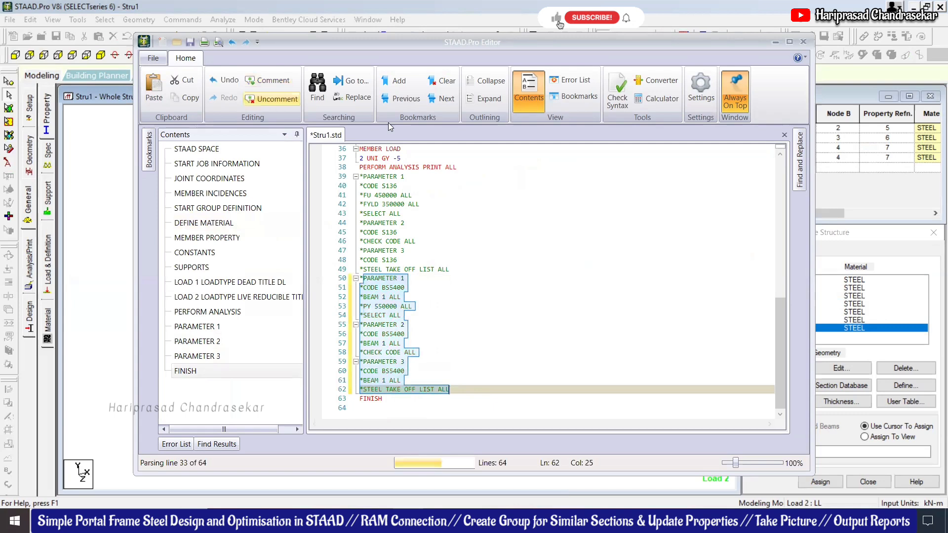
left_click(805, 44)
left_click(453, 277)
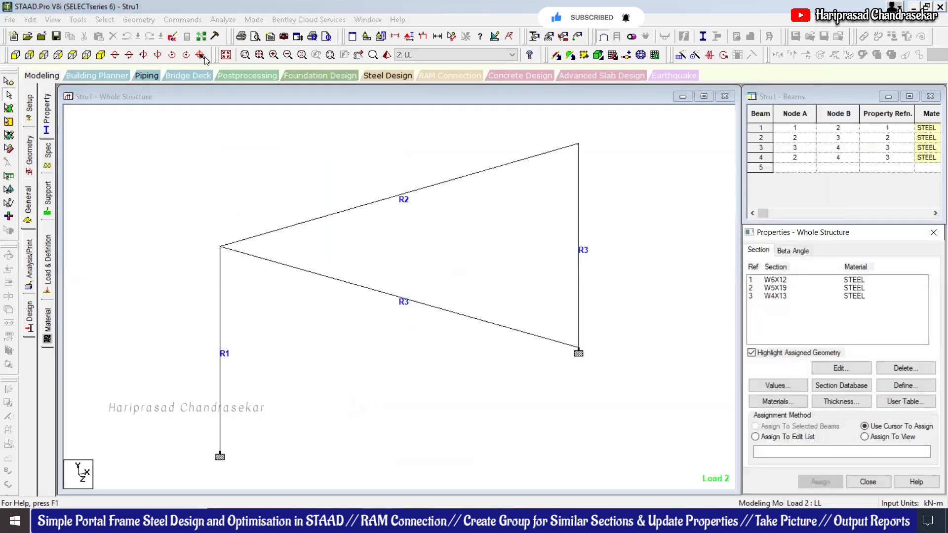
Run the analysis again on the frame with the updated sections
left_click(223, 19)
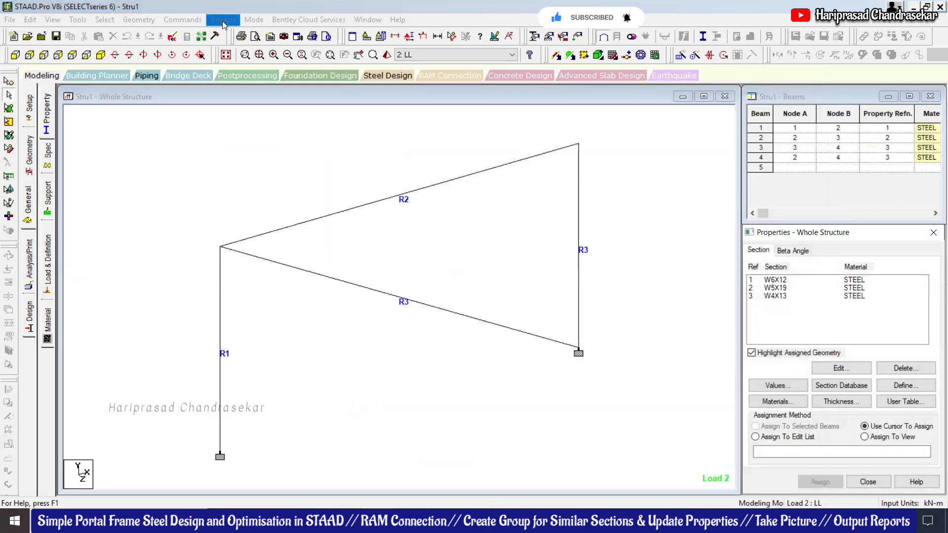
left_click(242, 34)
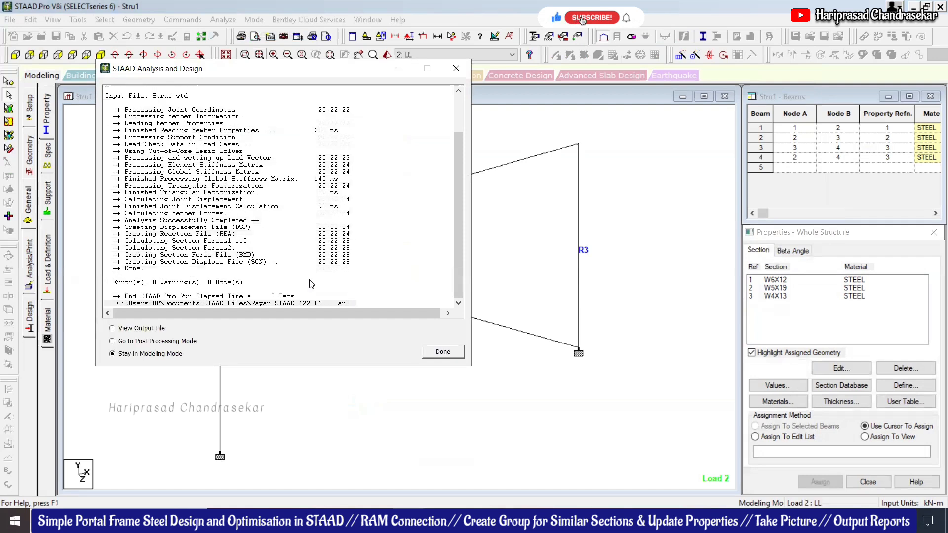
Finish the analysis run and view its output file
left_click(112, 328)
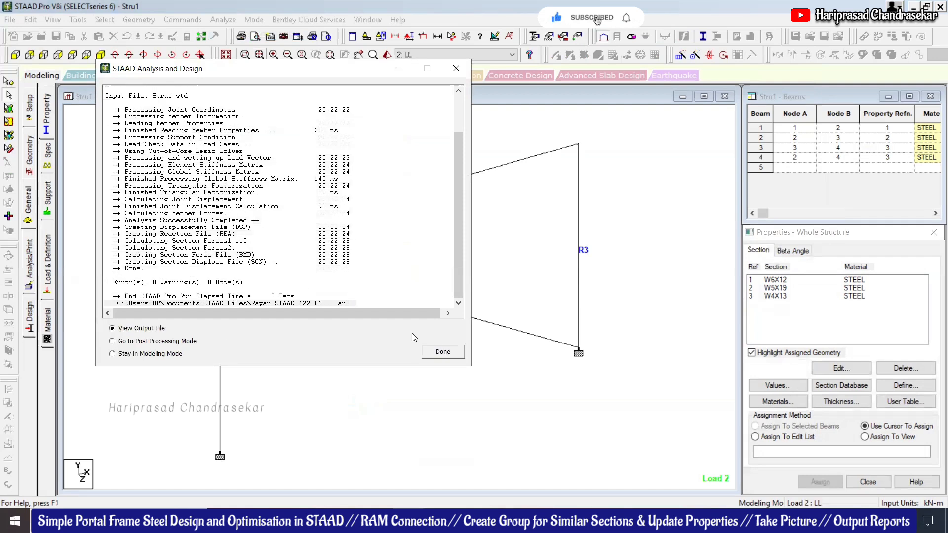
left_click(443, 353)
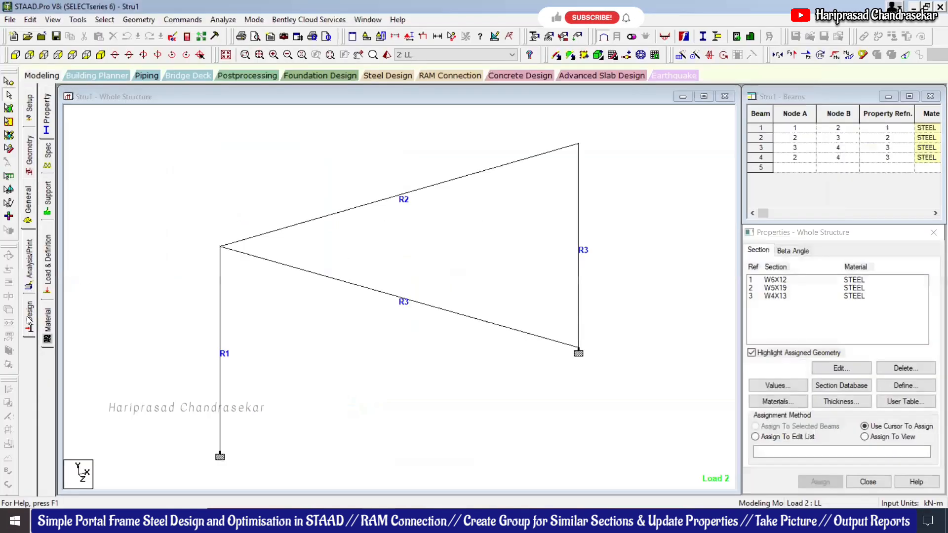
Set the steel design code to Mexican LRFD and open the selection of its design parameters
left_click(29, 319)
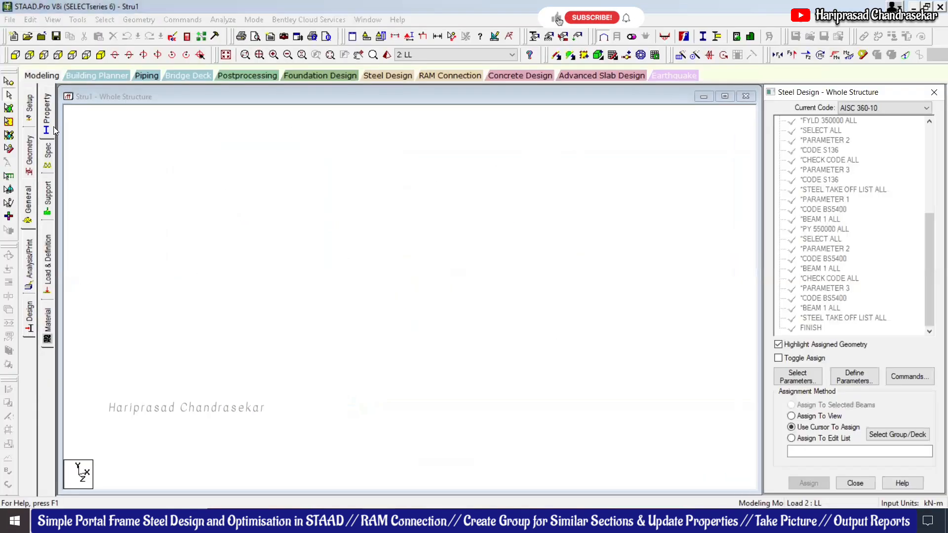
left_click(873, 108)
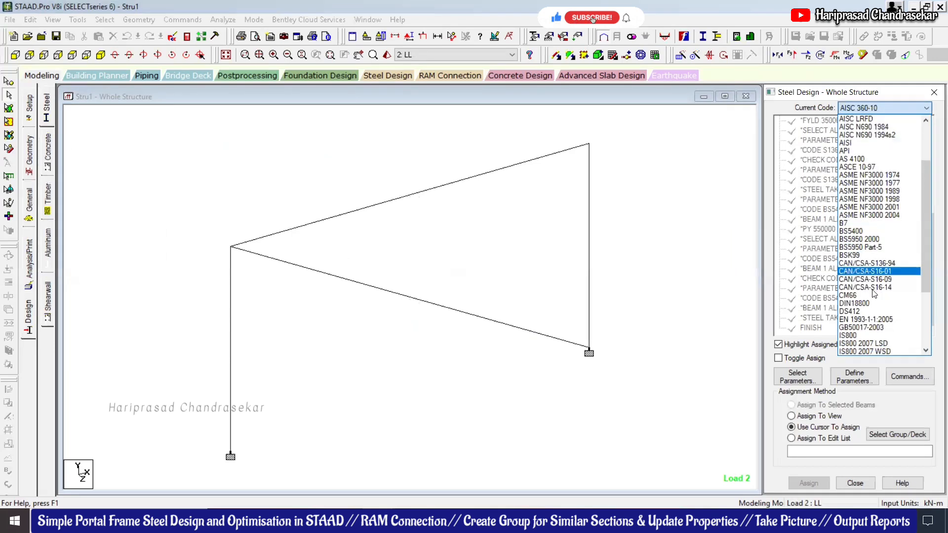
scroll(872, 302, "down", 2)
scroll(872, 327, "down", 2)
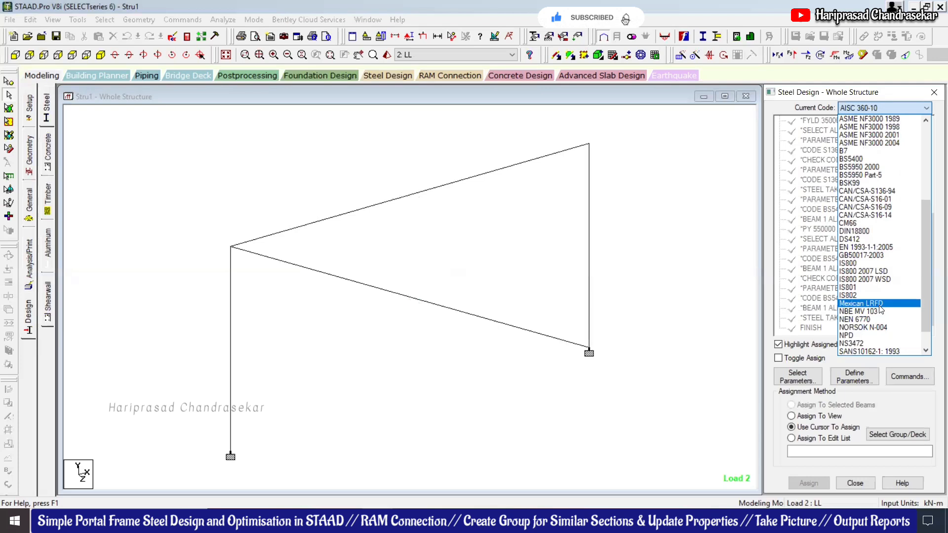
left_click(873, 302)
left_click(850, 381)
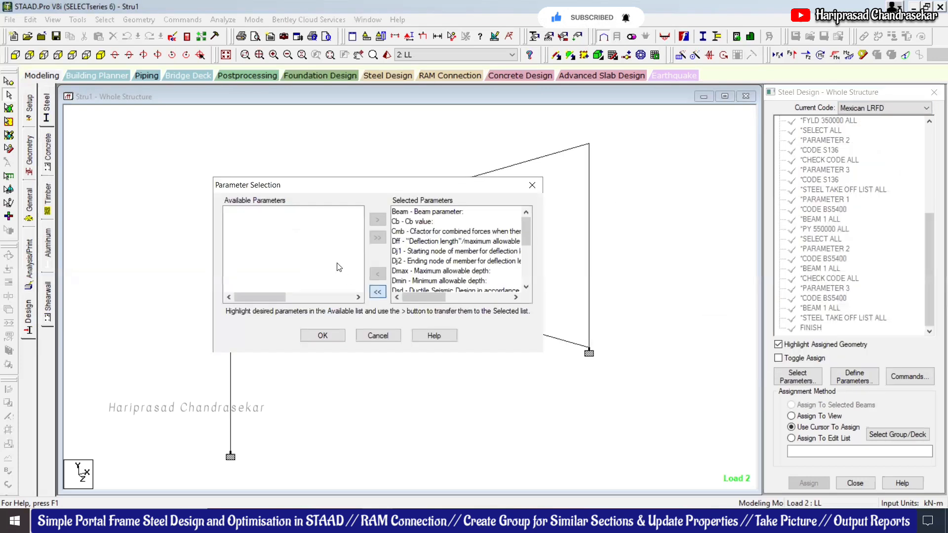
Clear the selected design parameters and keep only Fu (ultimate tensile strength) and Fyld (yield strength) for the Mexican LRFD code
left_click(377, 292)
left_click(284, 262)
scroll(284, 264, "down", 4)
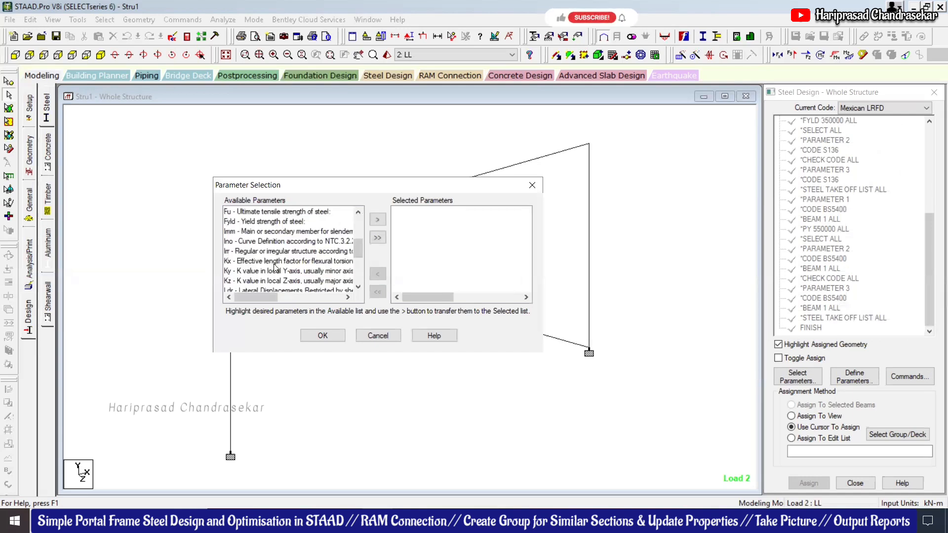
left_click(257, 214)
left_click(258, 221, "shift")
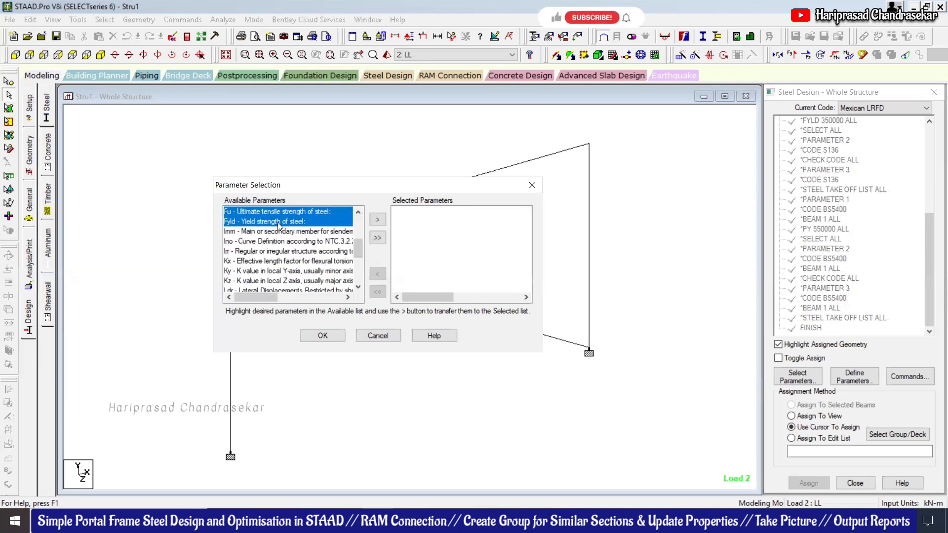
left_click(377, 220)
left_click(322, 335)
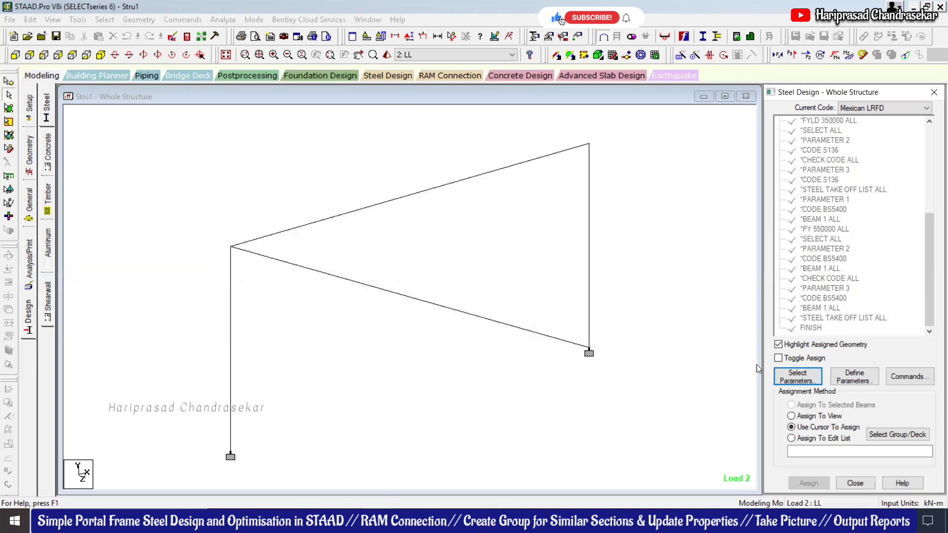
Add an FU design parameter with an ultimate tensile strength of 415000 kN/m2
left_click_drag(523, 222, 506, 228)
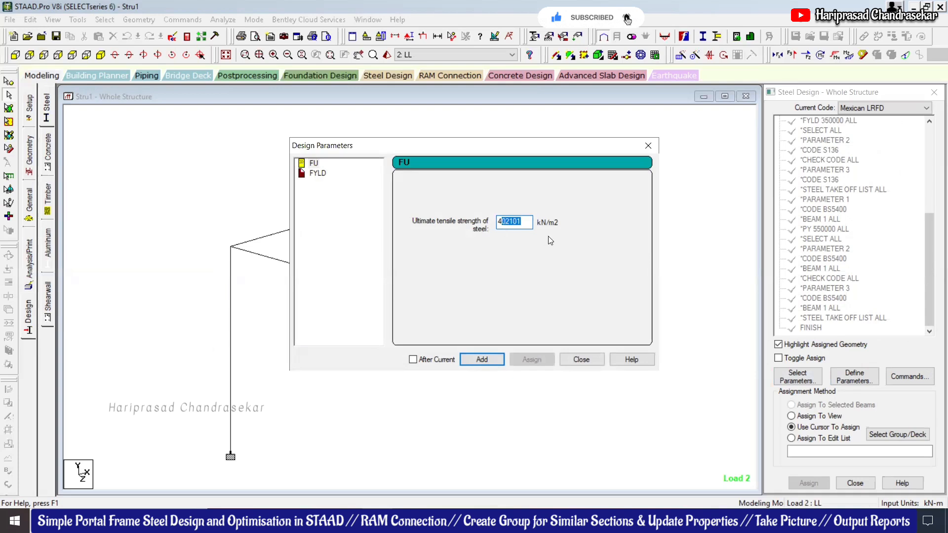
type("15000")
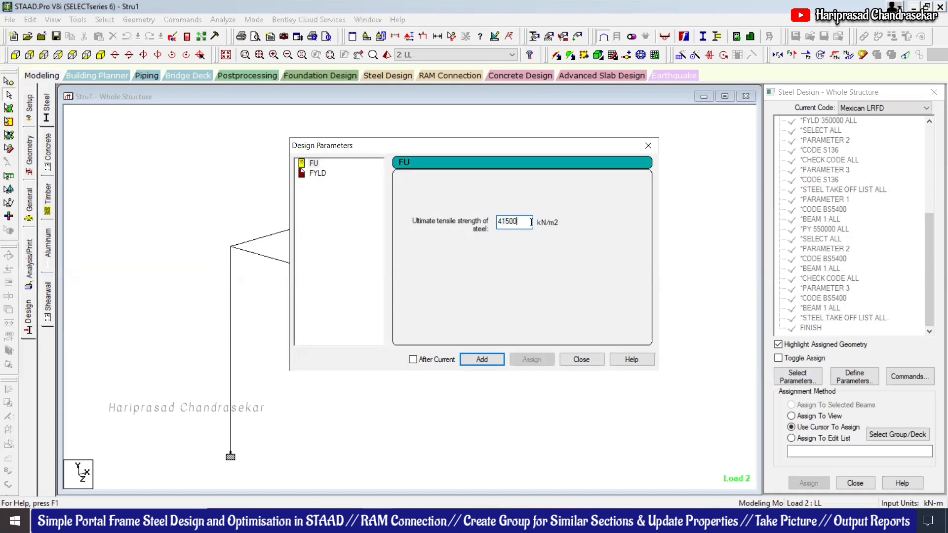
left_click(482, 359)
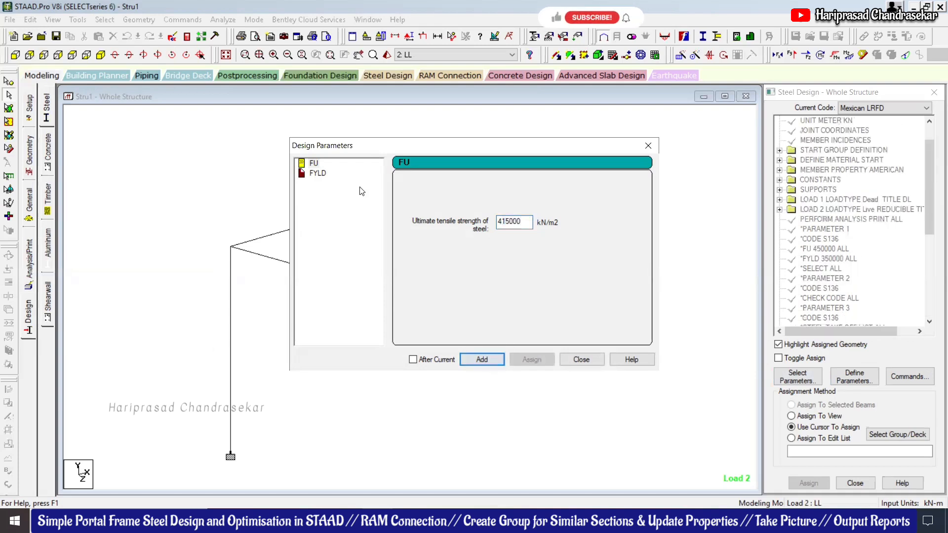
Add a FYLD design parameter with a yield strength of 250000 kN/m2 and finish defining parameters
left_click(319, 174)
double_click(496, 223)
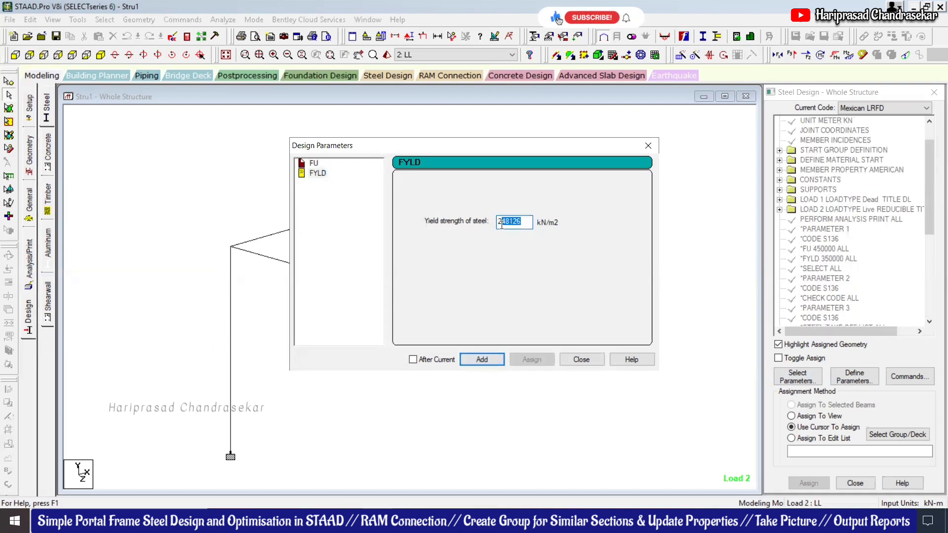
type("250000")
left_click(581, 359)
Assign the FU 415000 parameter to all members in the view
scroll(835, 304, "down", 10)
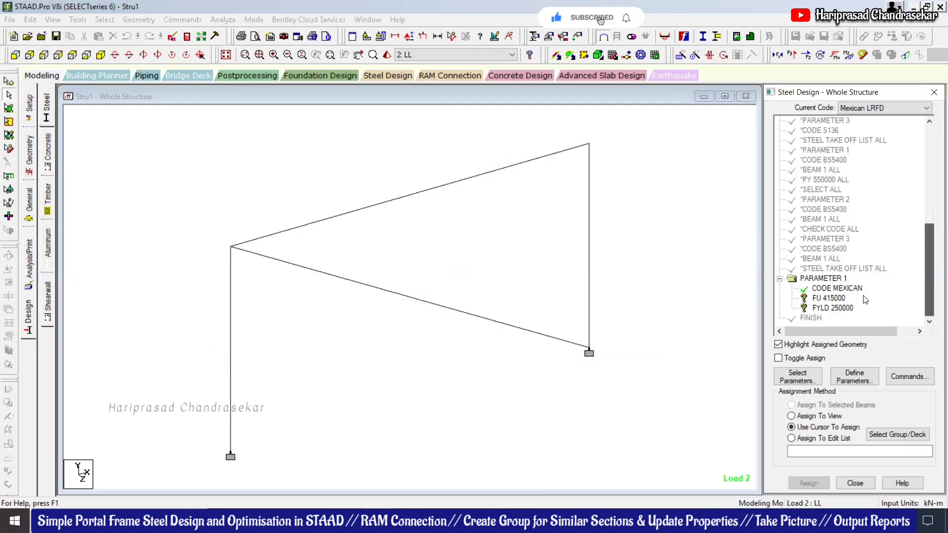
left_click(832, 298)
left_click(792, 416)
left_click(809, 483)
left_click(845, 320)
Assign the FYLD 250000 parameter to all members in the view
left_click(846, 309)
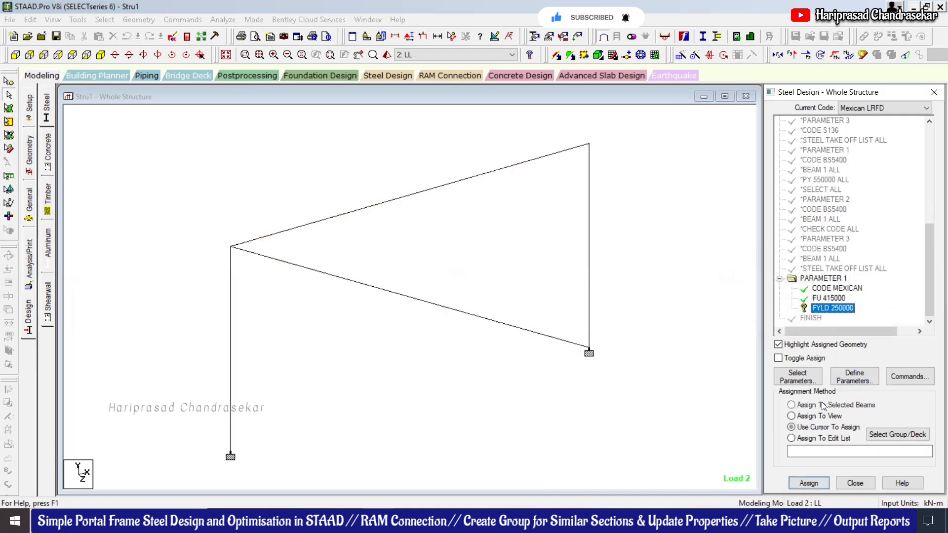
left_click(792, 417)
left_click(809, 483)
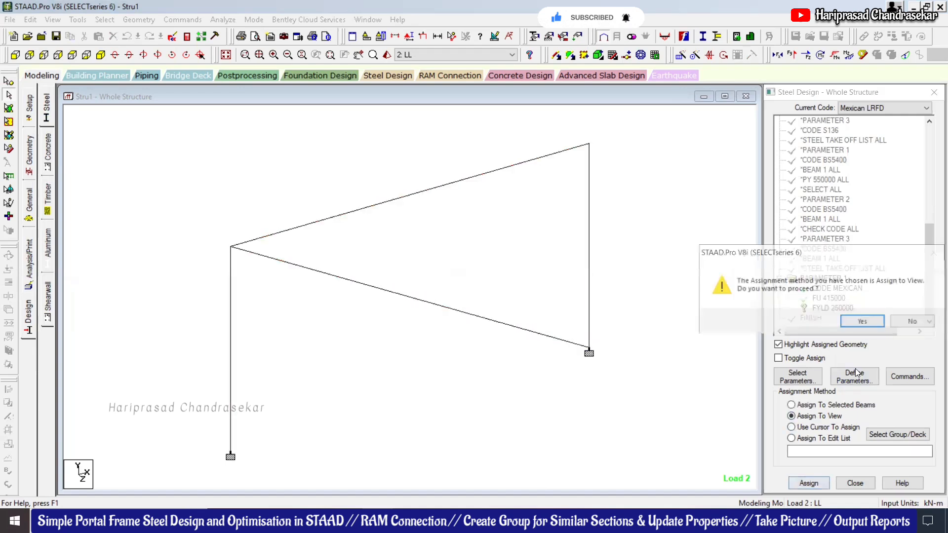
left_click(871, 321)
Assign the SELECT design command to the selected frame members
left_click(905, 374)
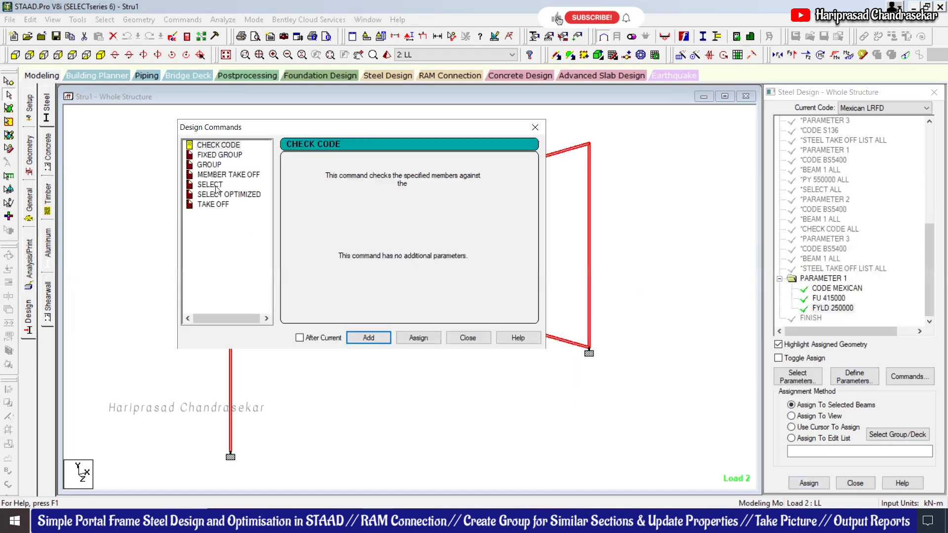
left_click(210, 184)
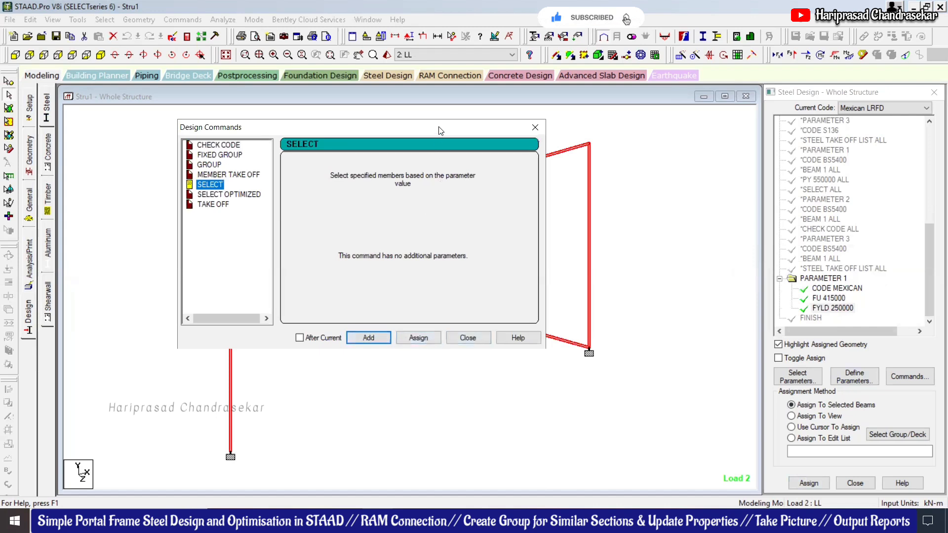
left_click_drag(440, 130, 595, 112)
left_click(574, 320)
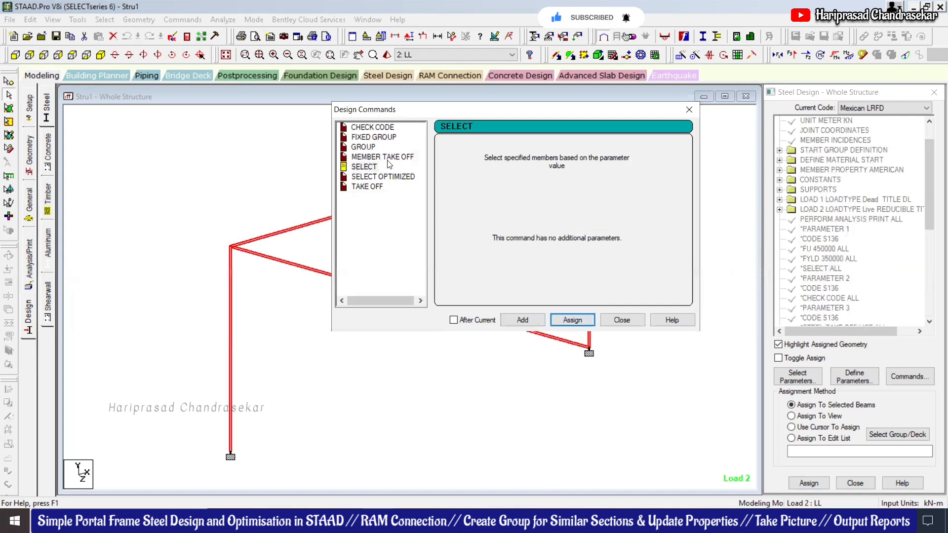
Assign the FIXED GROUP command and a GROUP command with property specification Sz to the selected members
left_click(374, 137)
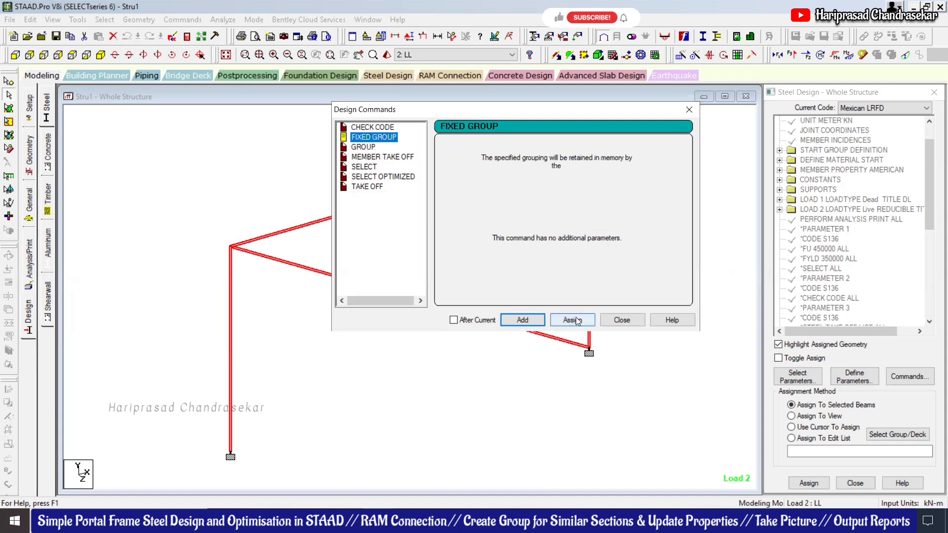
key("Down")
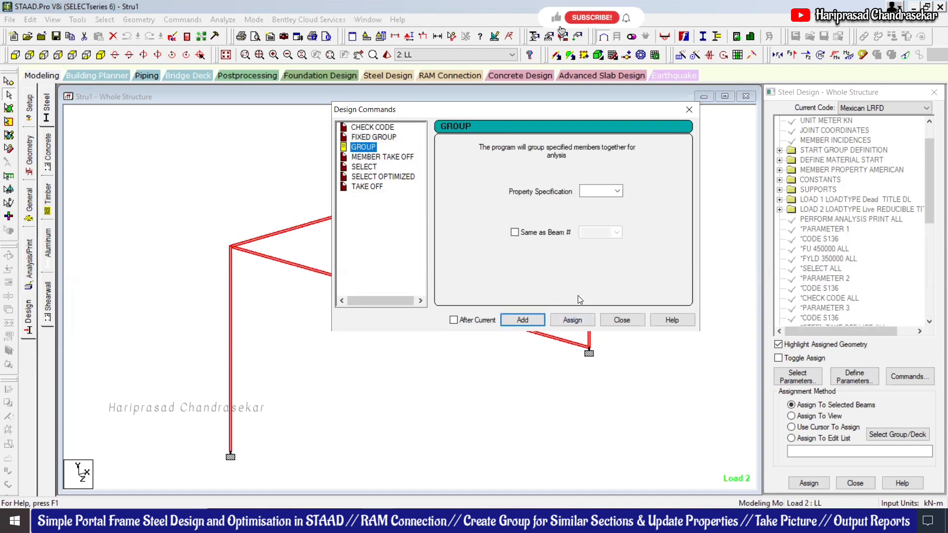
left_click(617, 191)
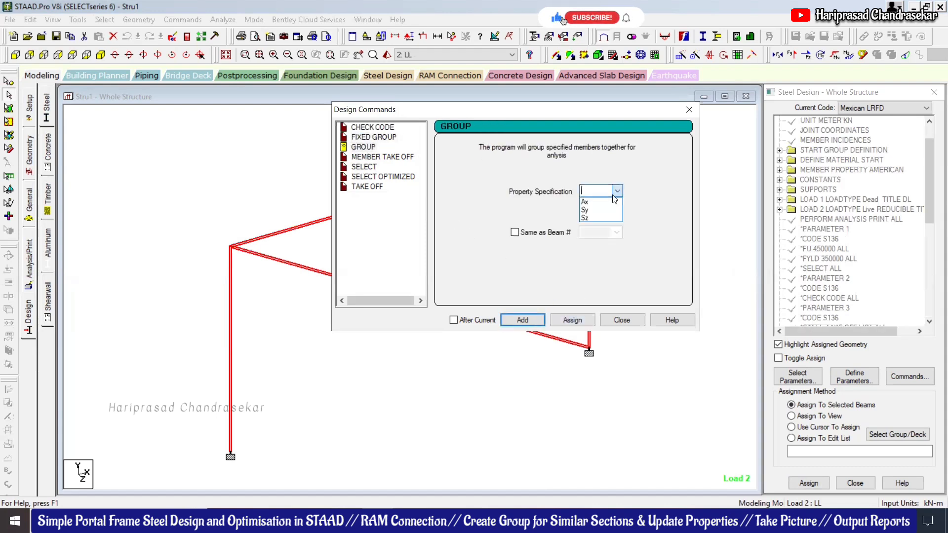
left_click(591, 217)
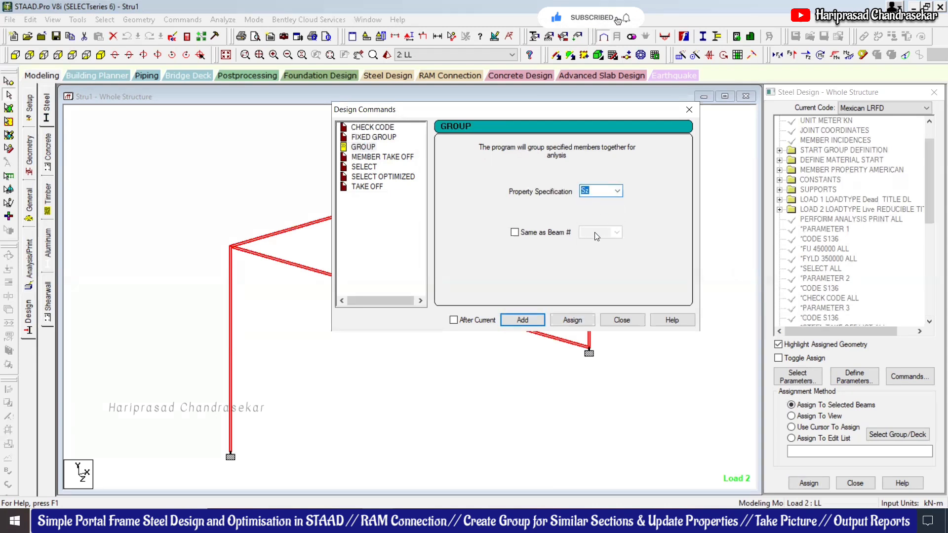
left_click(579, 316)
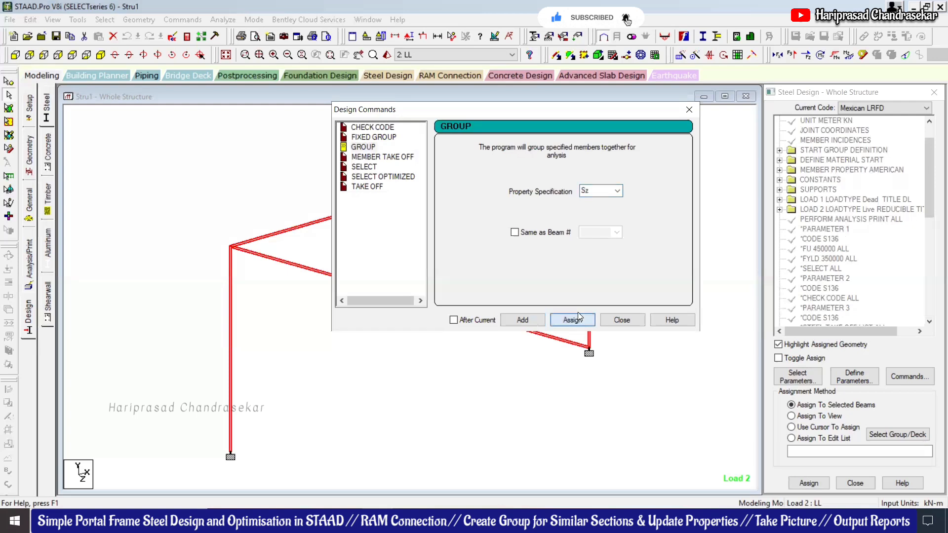
Assign the CHECK CODE and MEMBER TAKE OFF commands to the selected members and finish the design commands
left_click(400, 159)
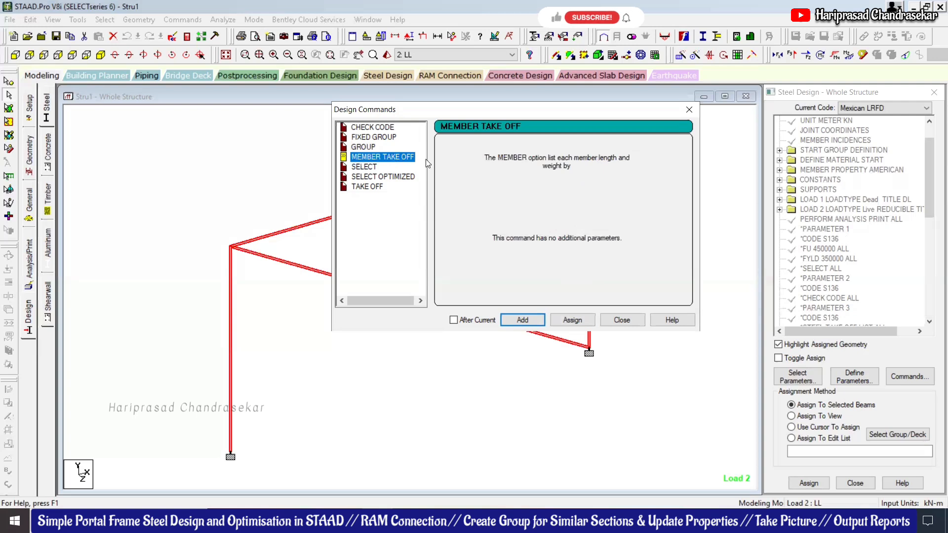
left_click(385, 130)
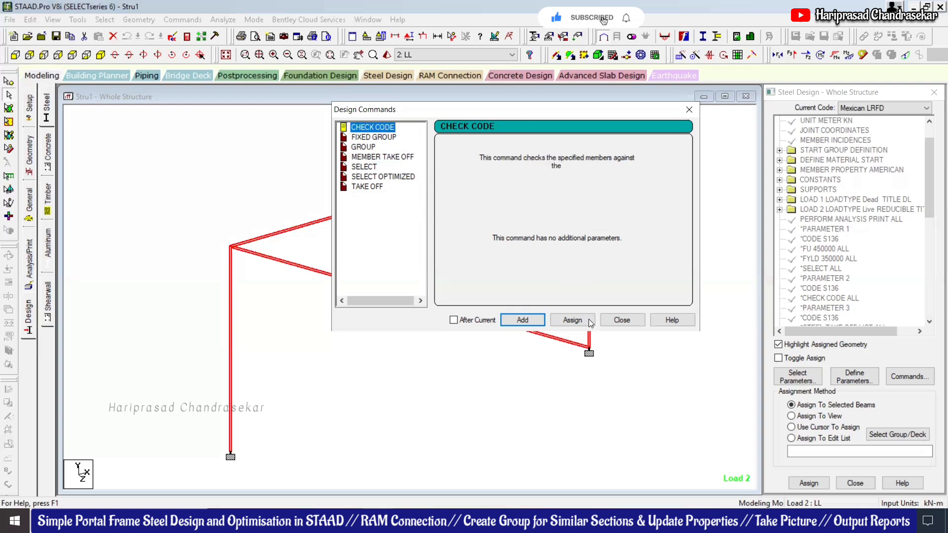
left_click(571, 320)
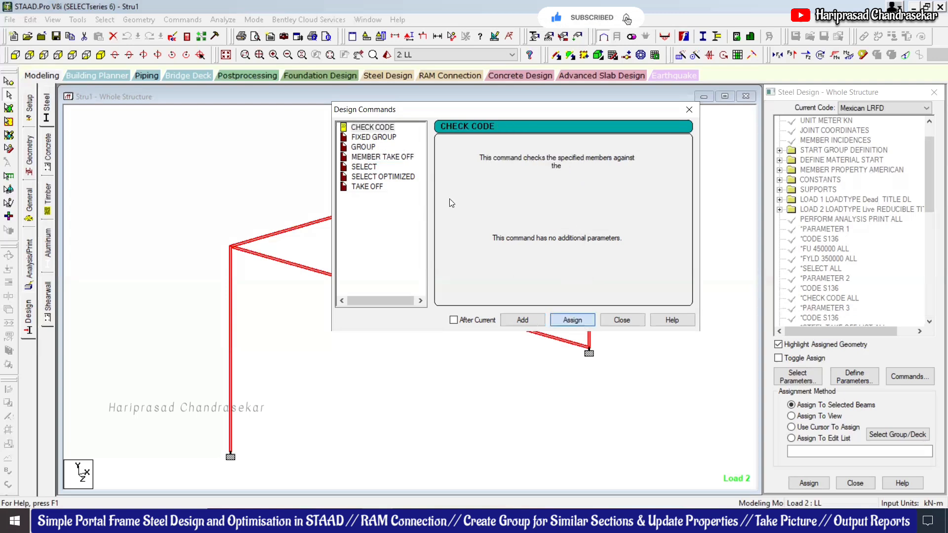
left_click(382, 157)
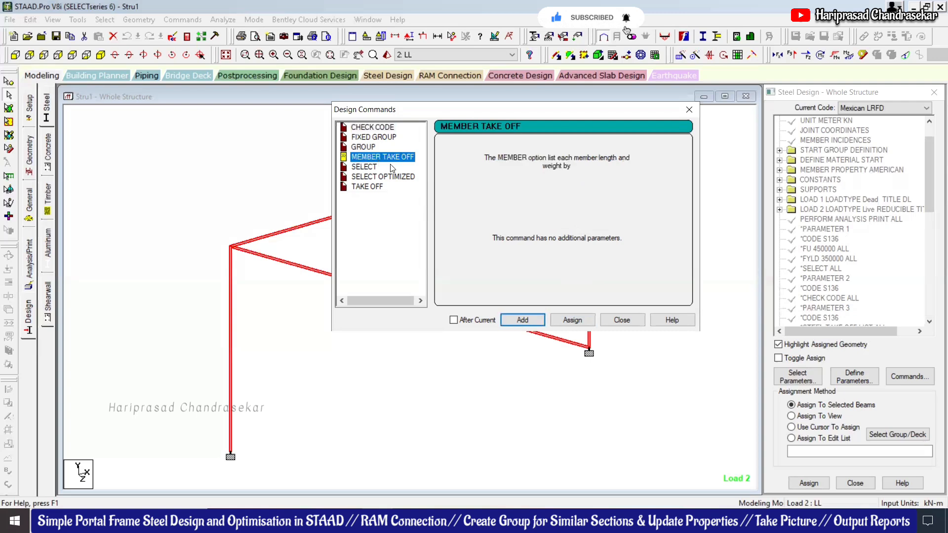
left_click(574, 320)
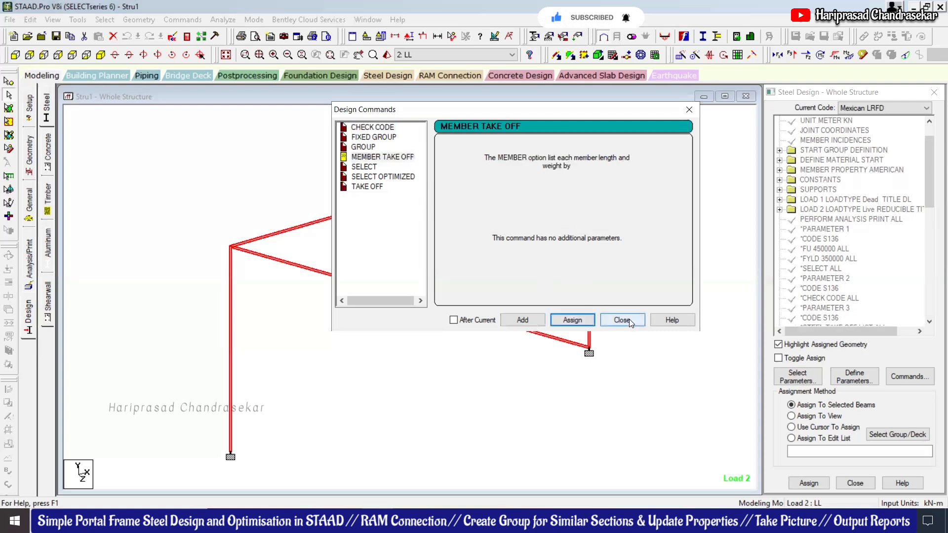
left_click(623, 321)
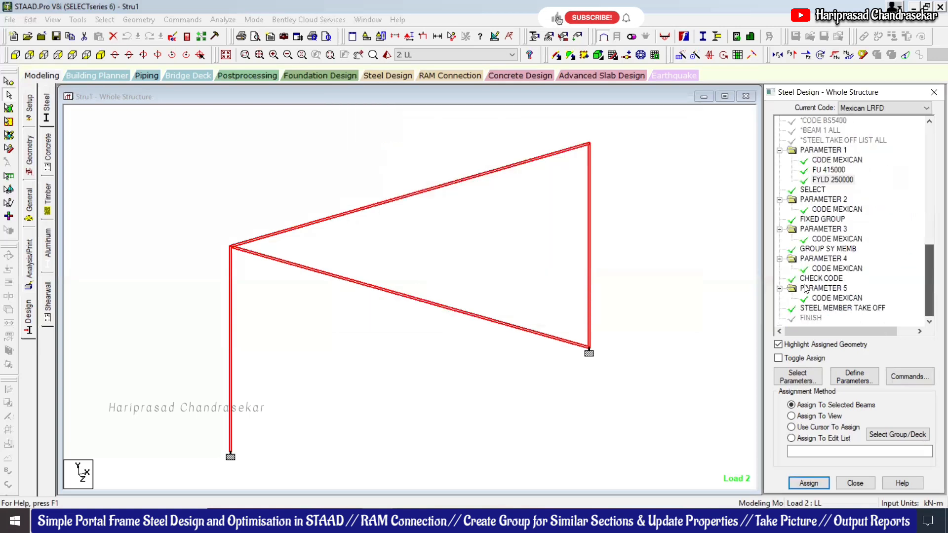
left_click(741, 247)
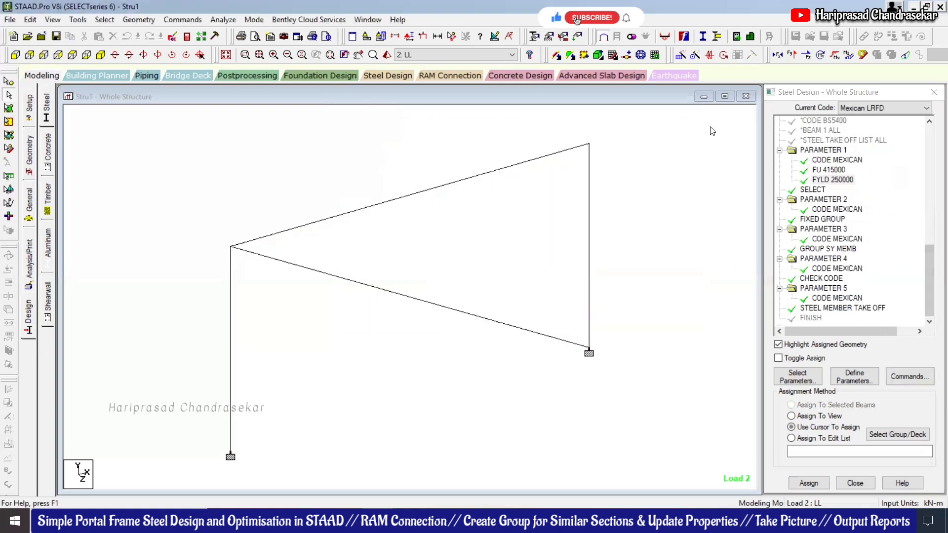
left_click(849, 262)
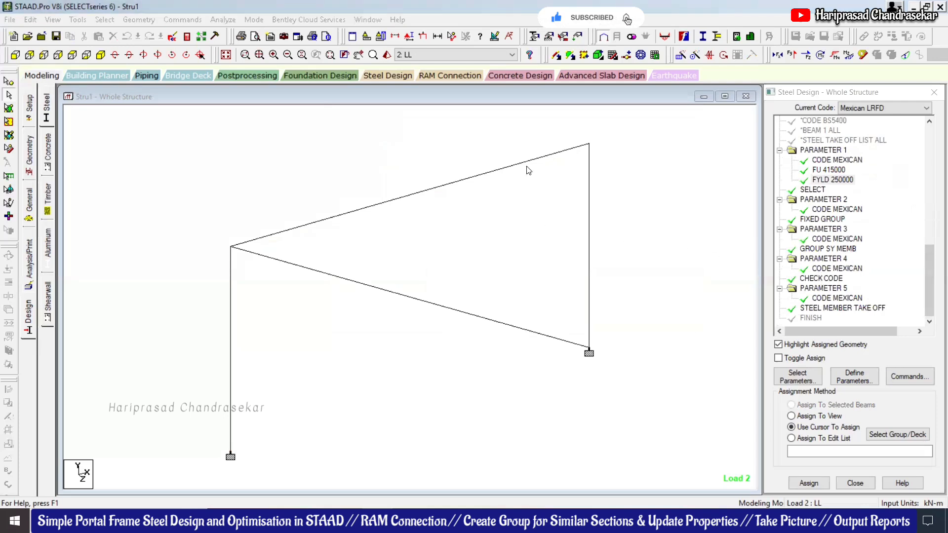
left_click(519, 186)
key("ctrl+a")
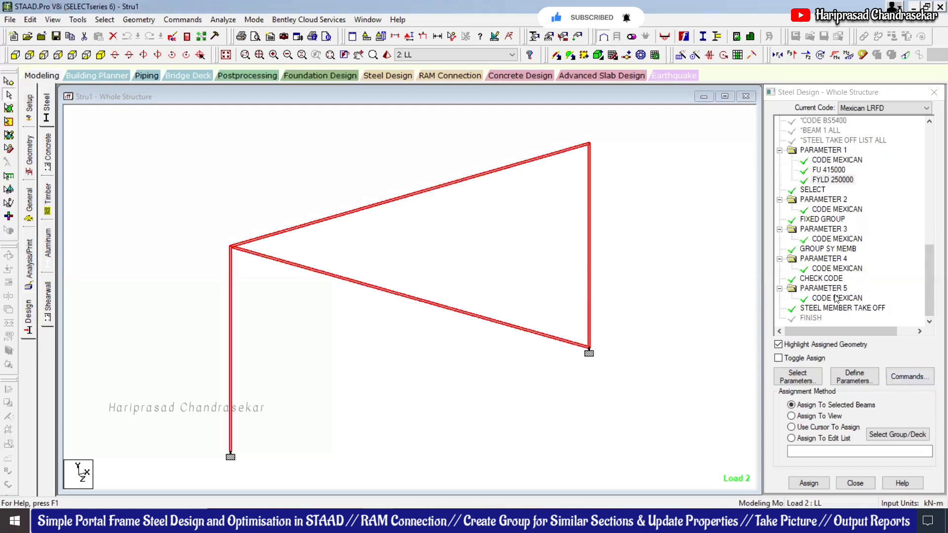
left_click(621, 265)
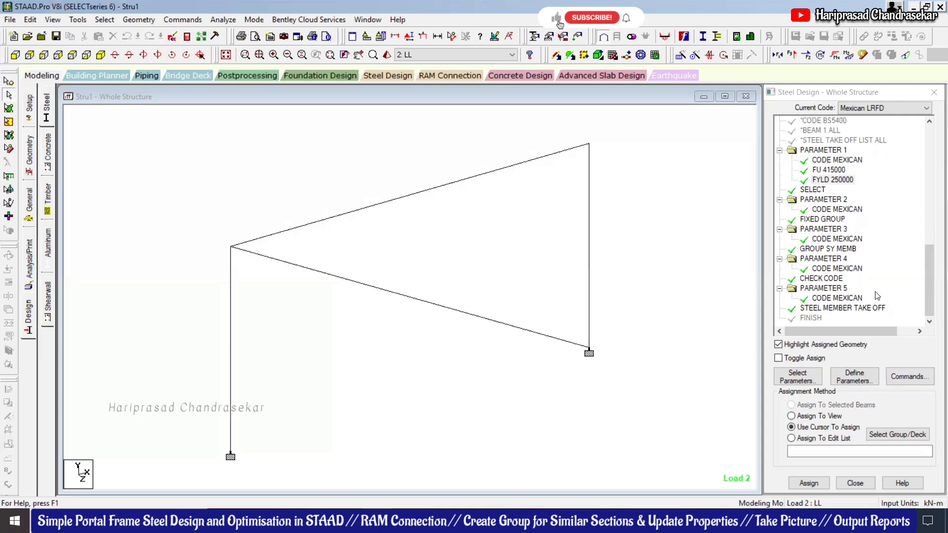
Run the analysis, proceeding without a re-analysis instruction, and open the output file
left_click(223, 20)
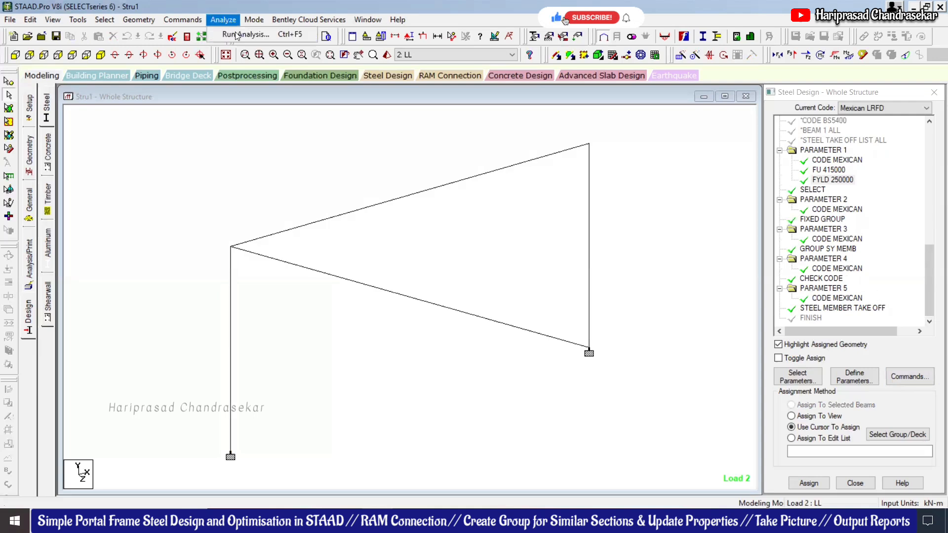
left_click(242, 31)
left_click(409, 290)
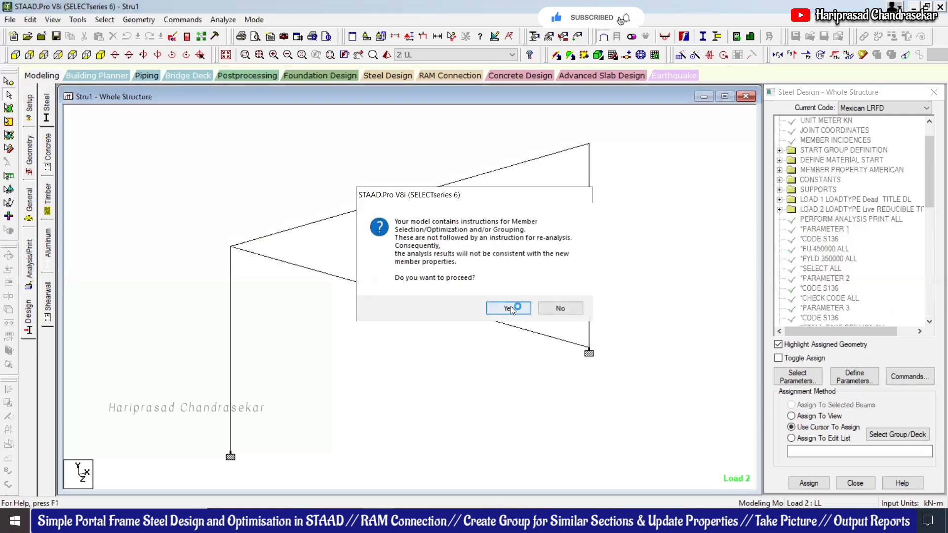
left_click(510, 307)
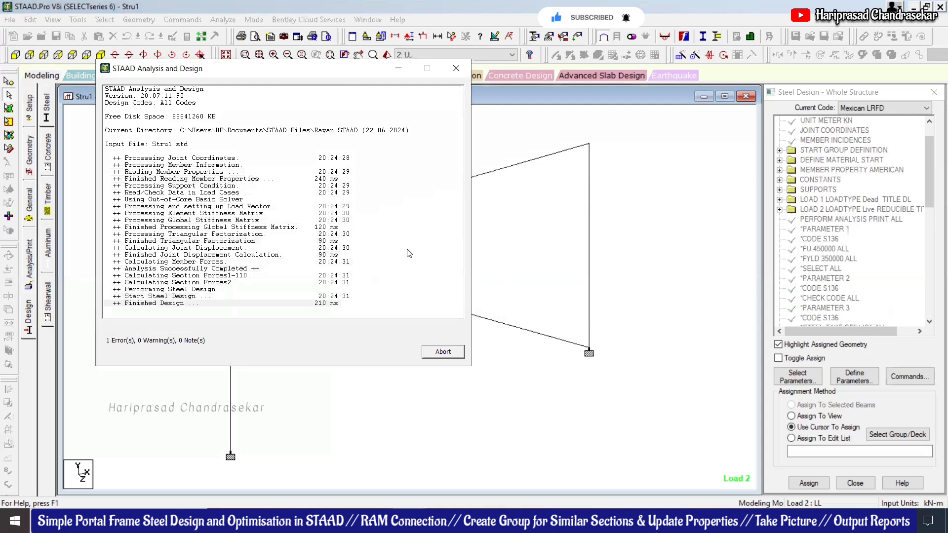
left_click(432, 353)
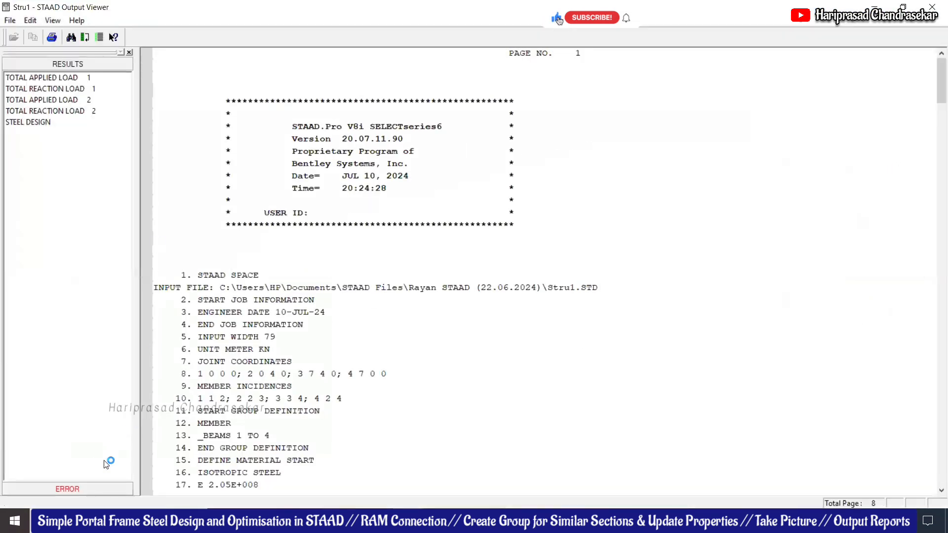
Examine the reported error and the steel design member selection results in the output file
left_click(92, 494)
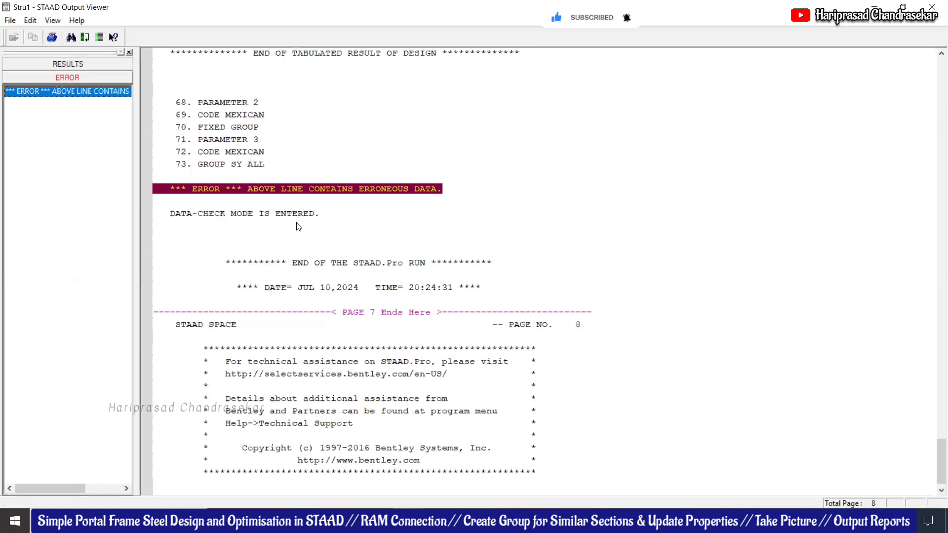
left_click(98, 69)
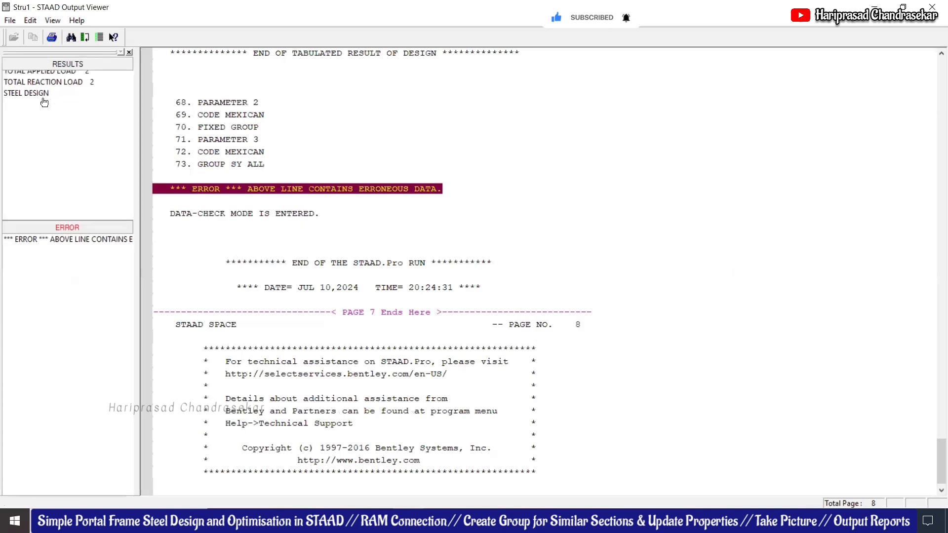
left_click(28, 122)
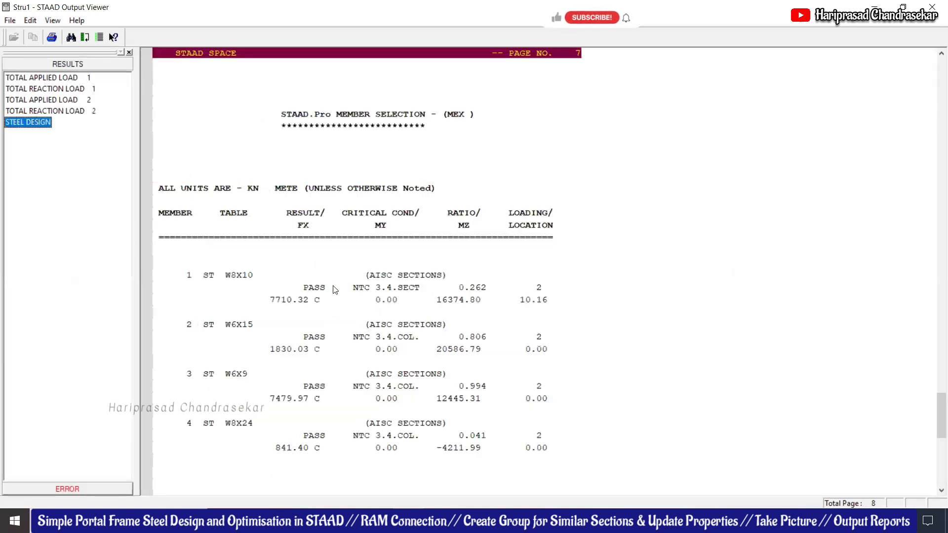
Examine the steel design results and the erroneous GROUP line in the output file, and close the output viewer
scroll(311, 365, "down", 7)
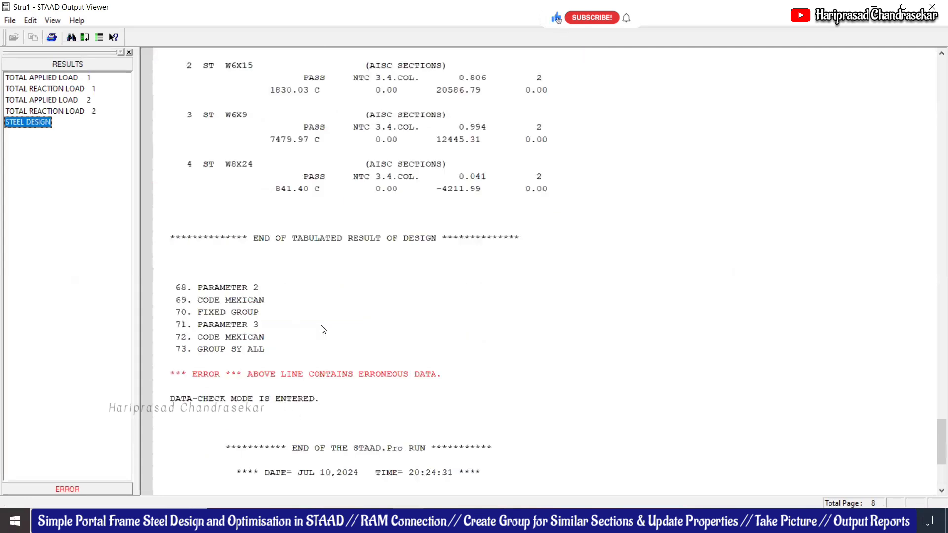
scroll(324, 328, "down", 5)
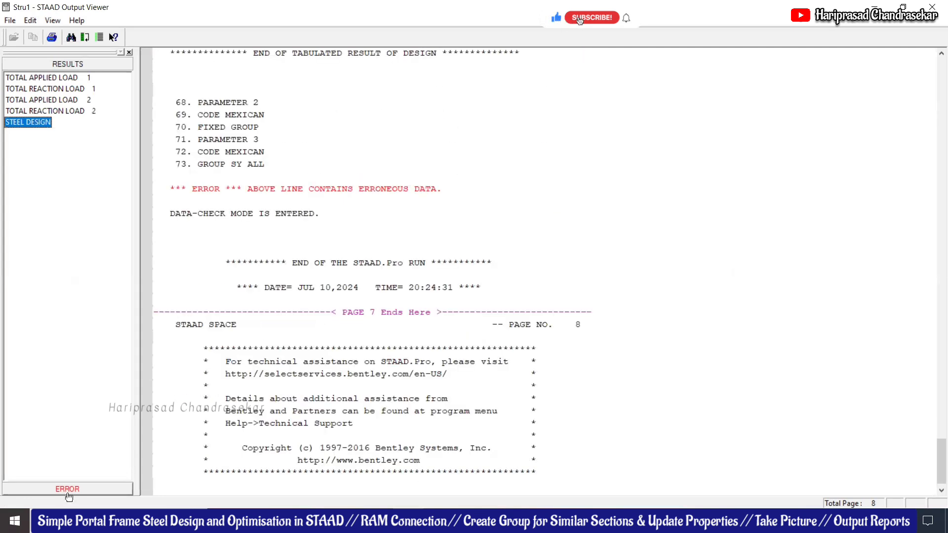
left_click(78, 92)
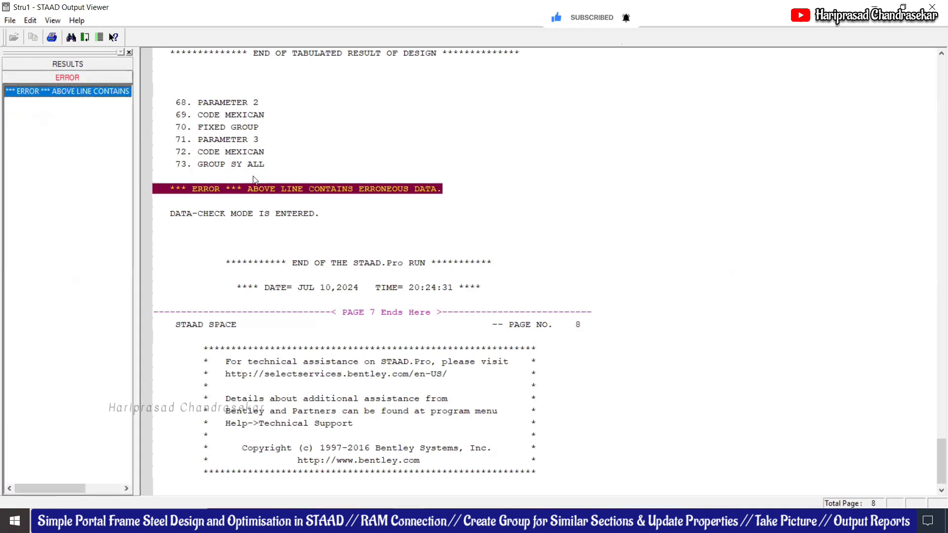
left_click(932, 7)
Try to change the property specification of the existing GROUP SY MEMB command to Ax
left_click_drag(929, 191, 919, 313)
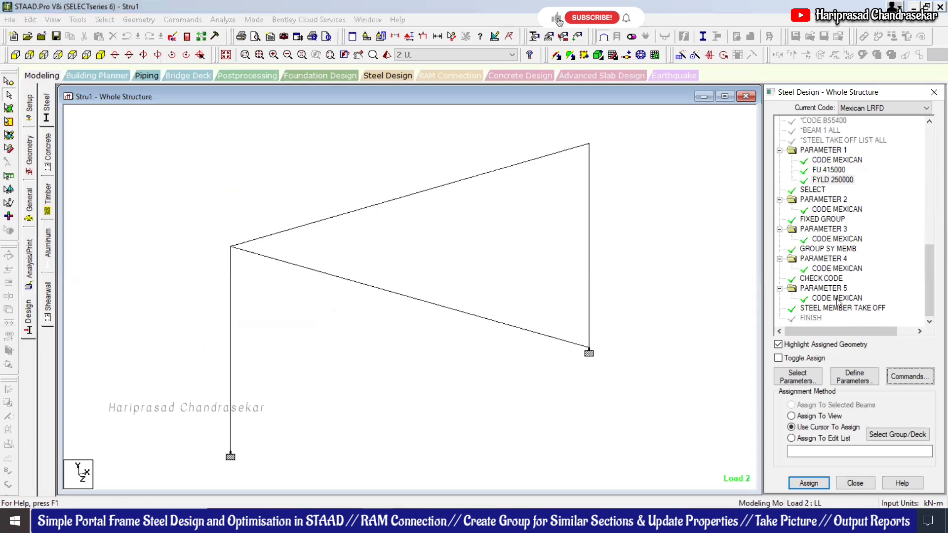
left_click(841, 248)
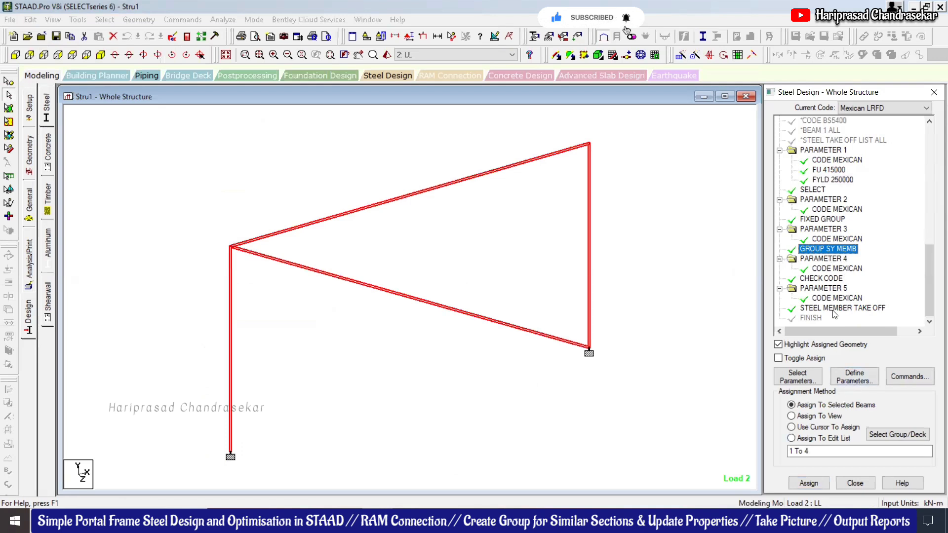
right_click(818, 255)
left_click(838, 260)
left_click(859, 265)
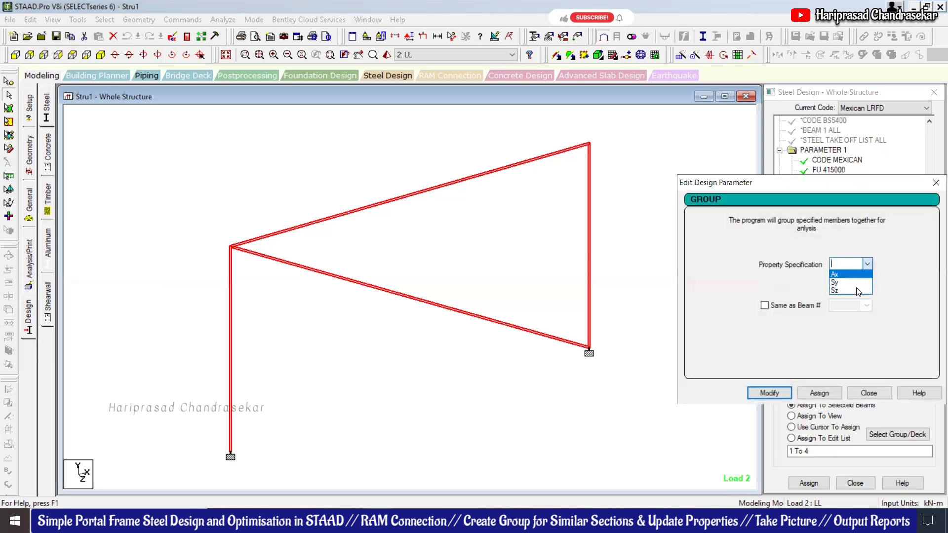
left_click(842, 275)
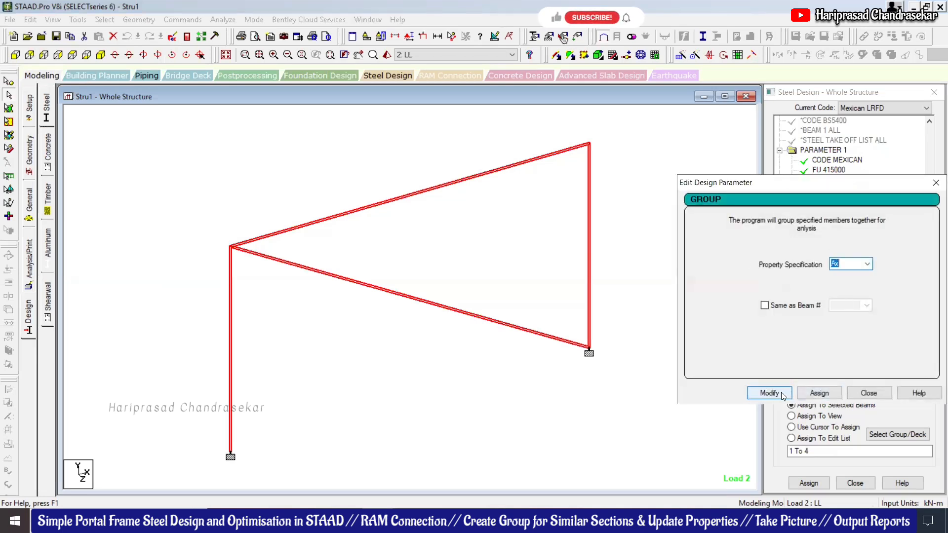
left_click(817, 393)
left_click(859, 322)
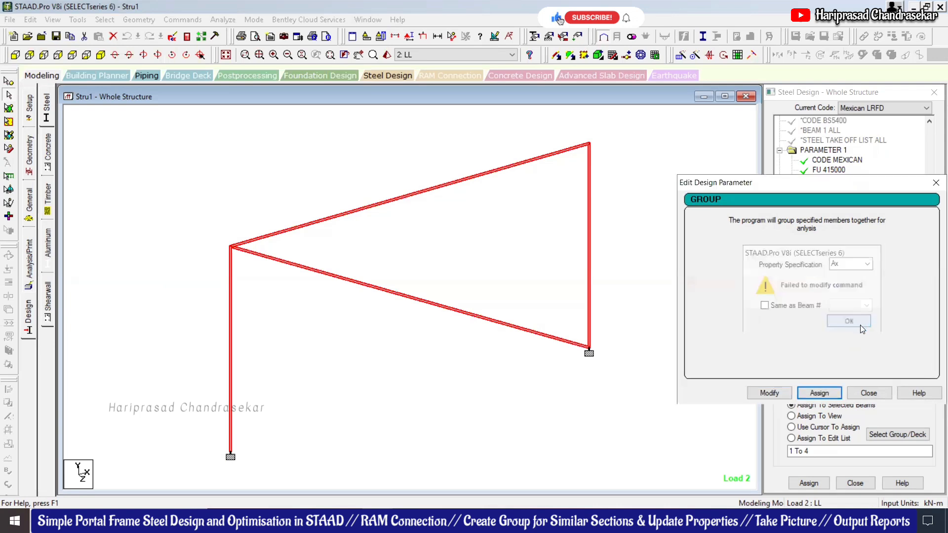
left_click(869, 392)
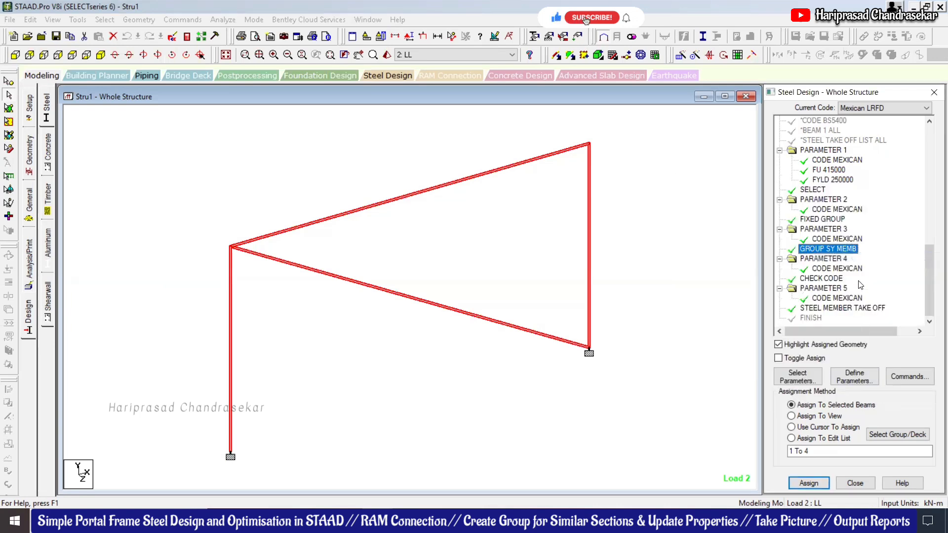
Delete the GROUP SY MEMB command from the steel design commands
right_click(844, 248)
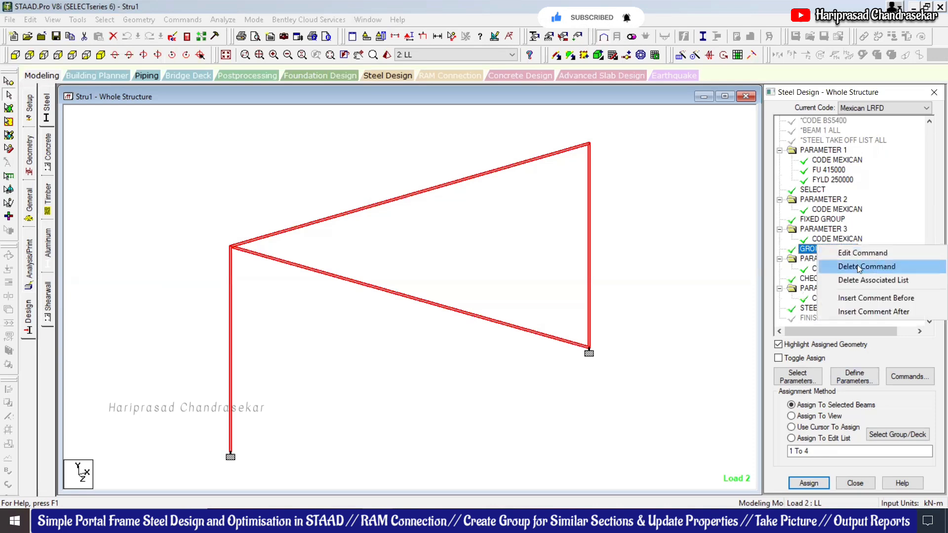
left_click(859, 267)
left_click(833, 321)
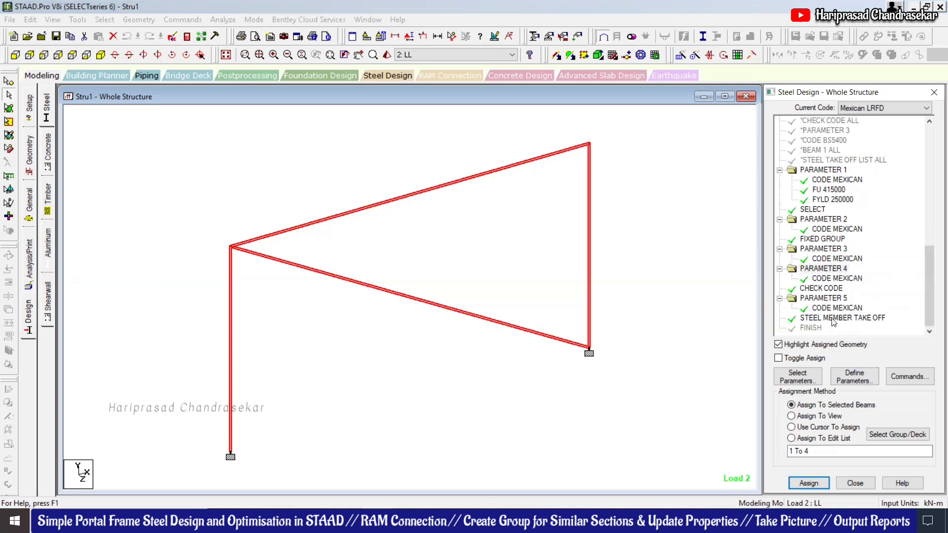
Add a new GROUP design command with property specification Ax
left_click(907, 378)
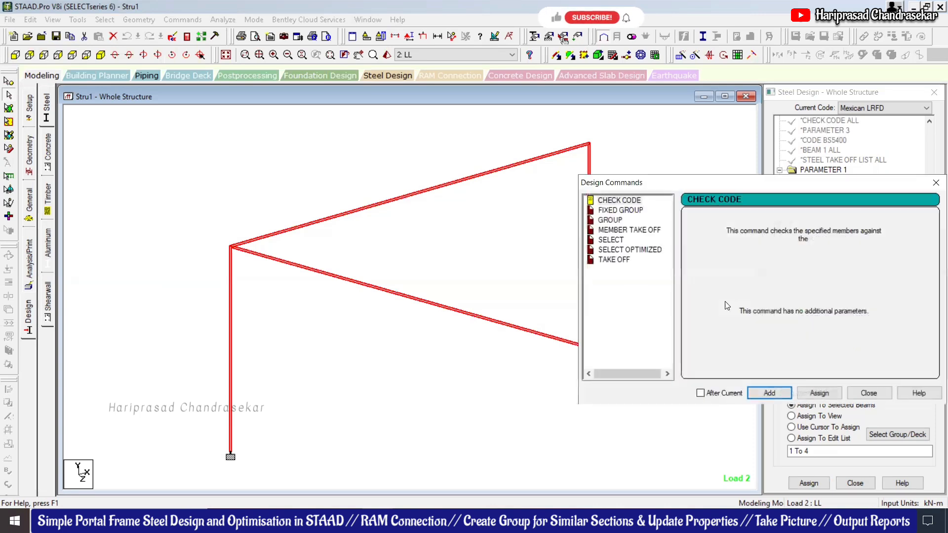
left_click(612, 220)
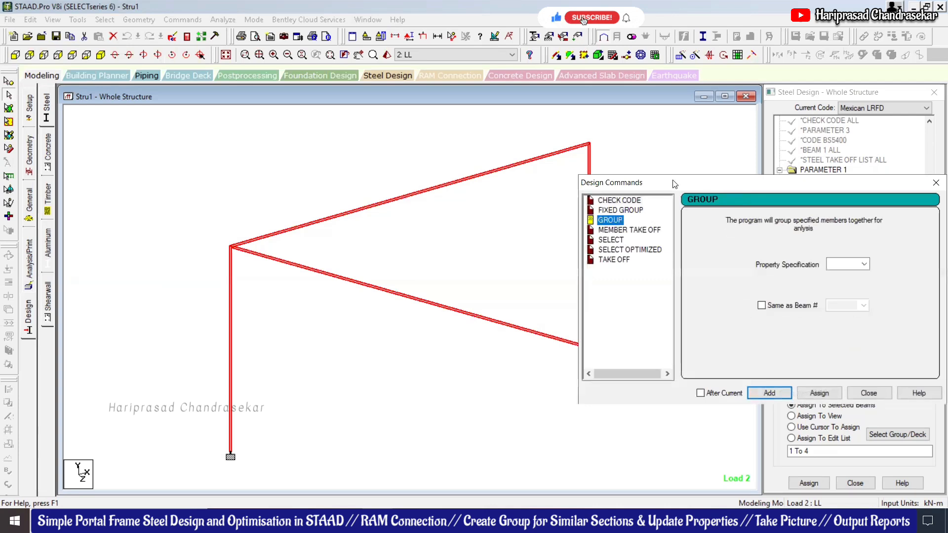
left_click_drag(674, 183, 527, 182)
left_click(716, 262)
left_click(691, 270)
left_click(624, 390)
left_click(721, 391)
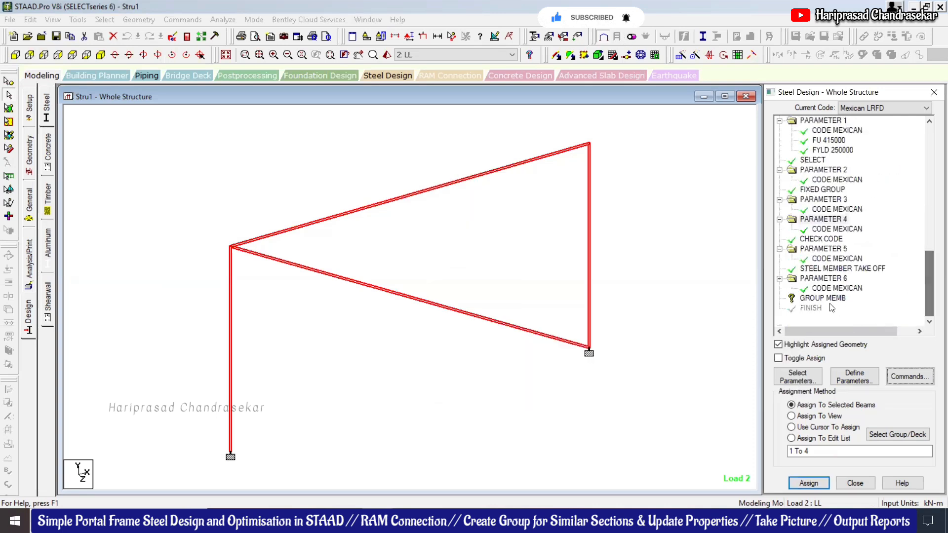
Assign the GROUP MEMB command to the members of the _BEAMS group and clear the selection
left_click(829, 300)
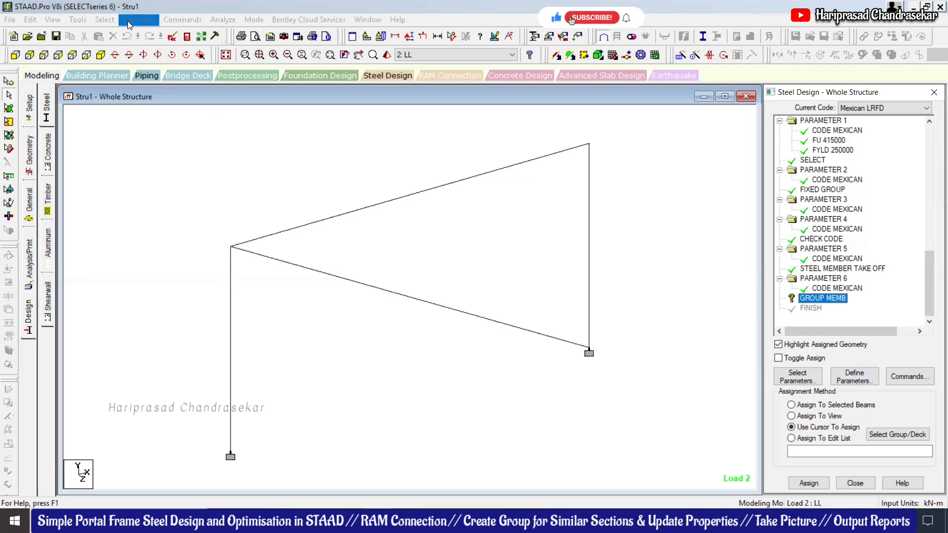
left_click(104, 19)
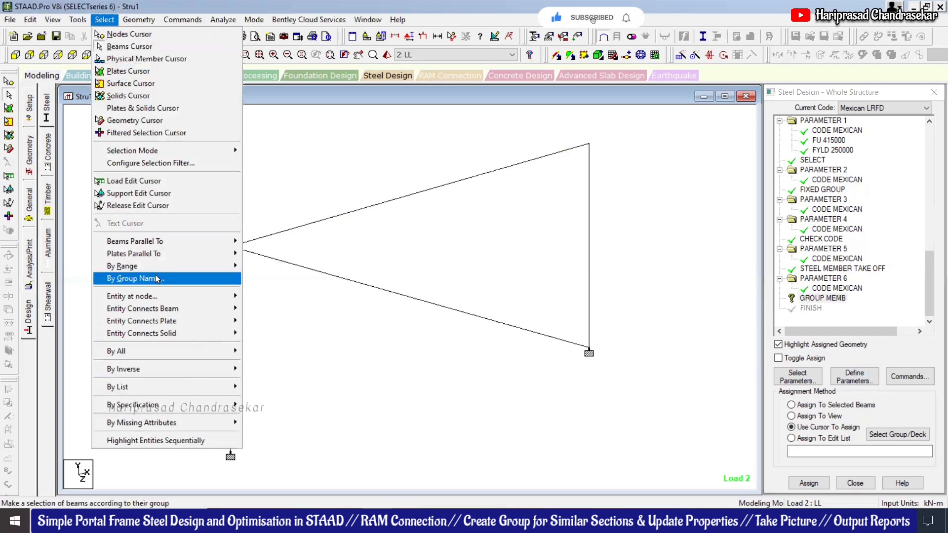
left_click(157, 278)
left_click(181, 145)
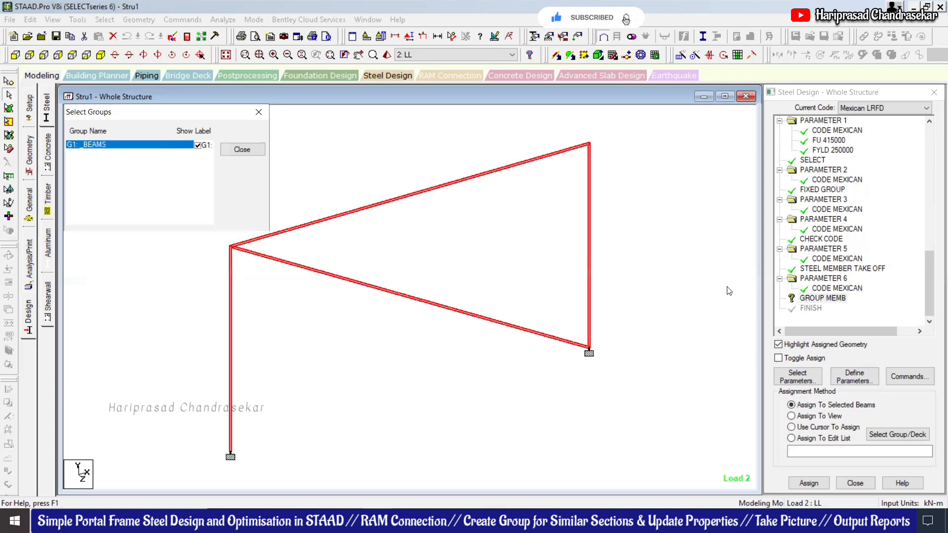
left_click(809, 483)
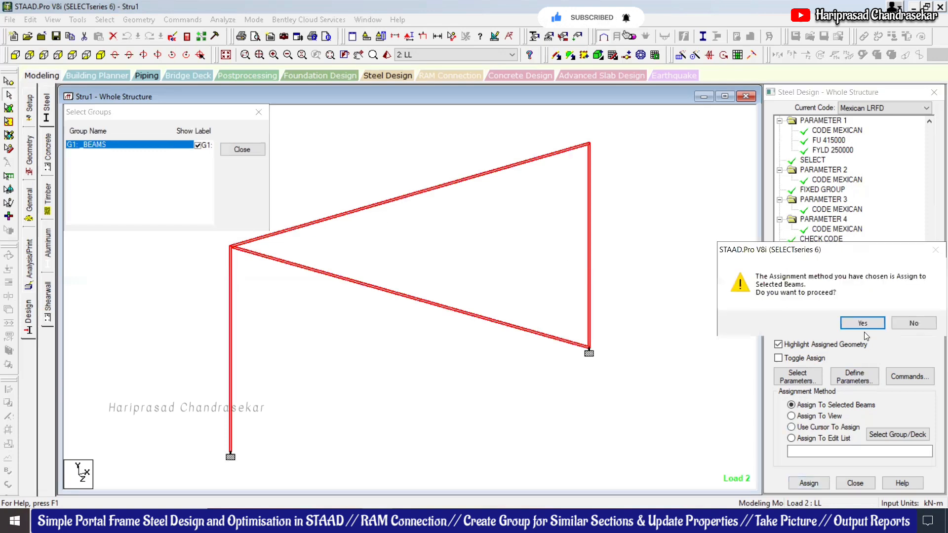
left_click(804, 322)
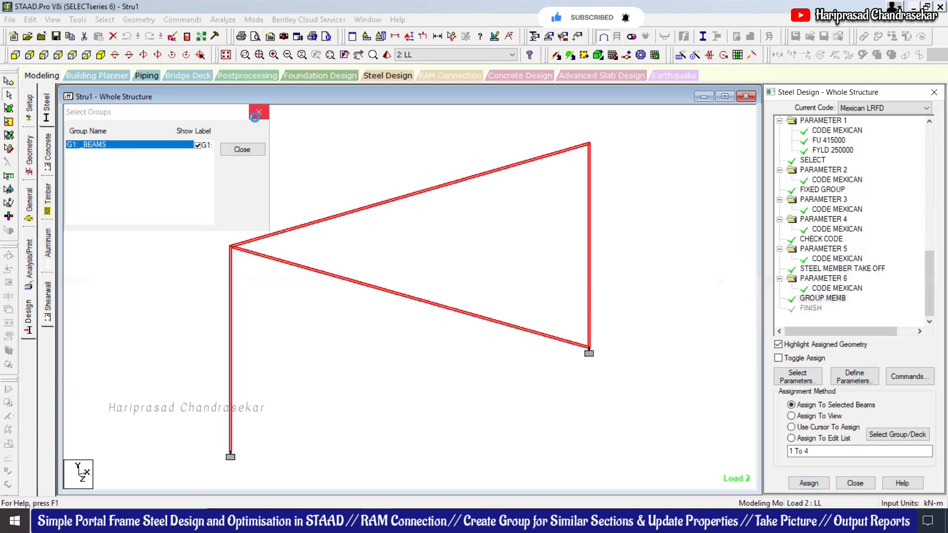
left_click(259, 112)
left_click(406, 168)
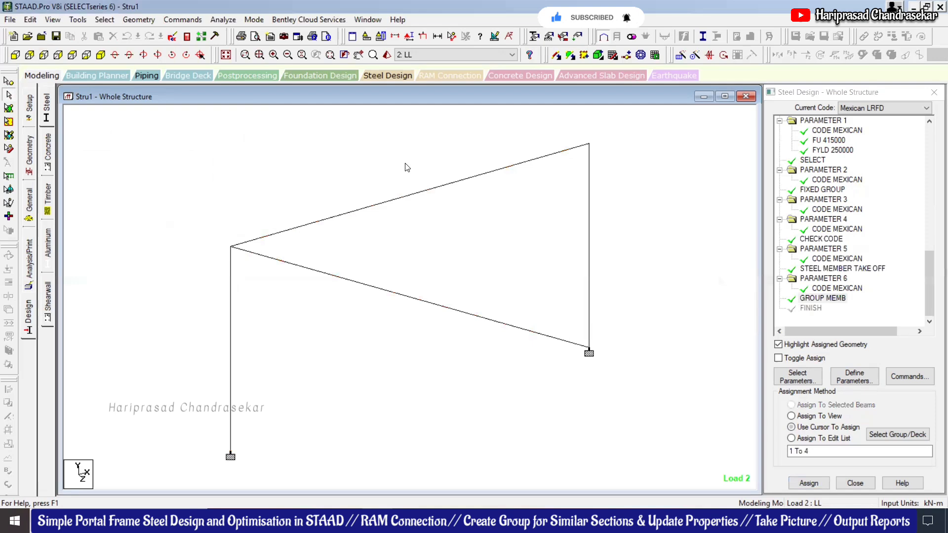
left_click(933, 302)
left_click(833, 279)
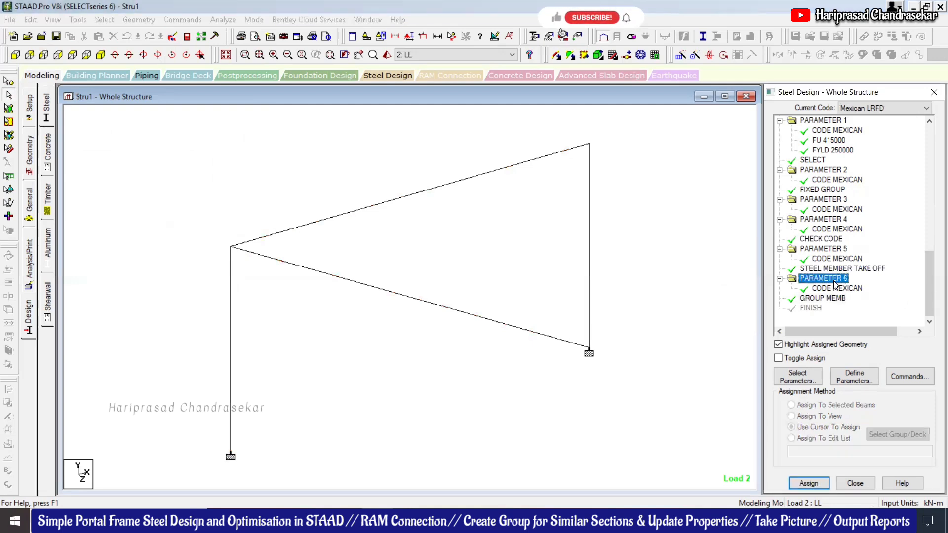
right_click(834, 284)
left_click(837, 291)
right_click(820, 279)
left_click(841, 290)
left_click(849, 270)
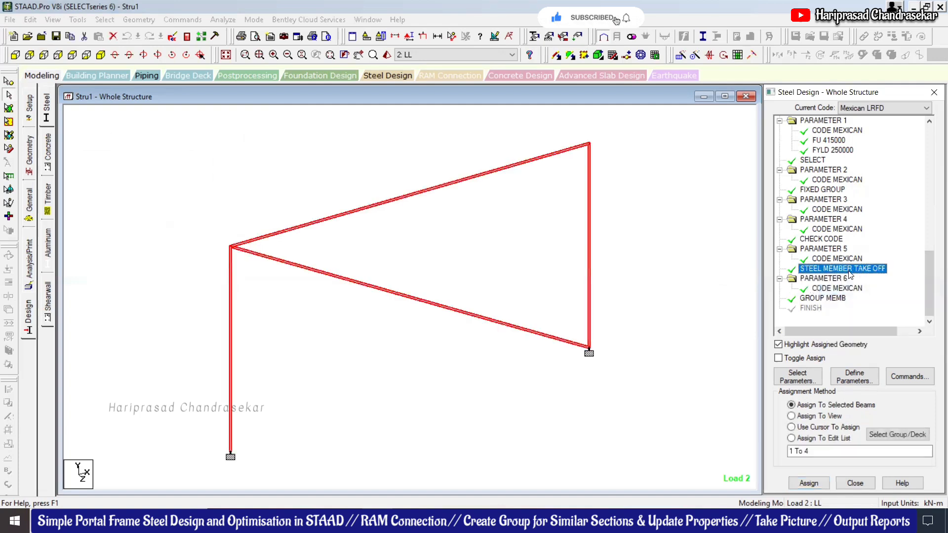
left_click(835, 170)
left_click(835, 200)
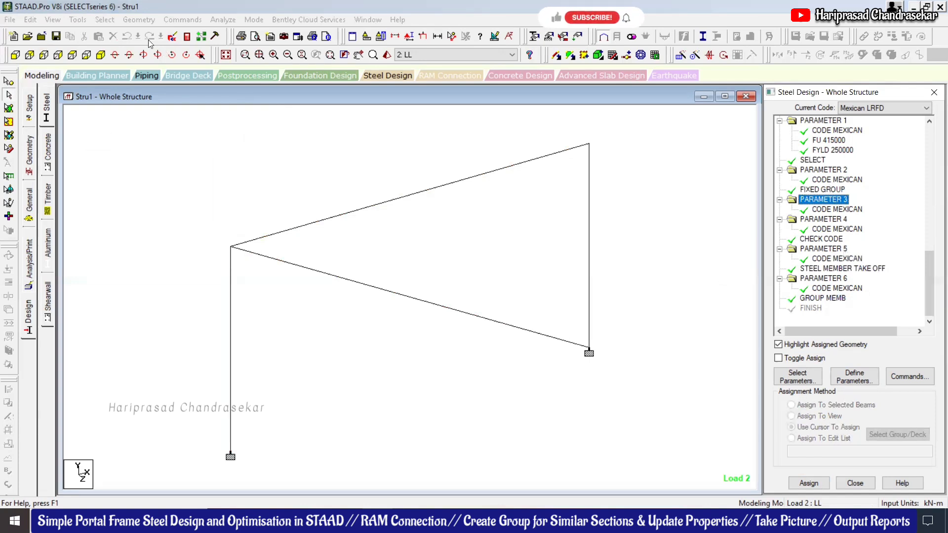
Save the modified structure and open its input file in the editor at the PARAMETER 1 block
left_click(172, 36)
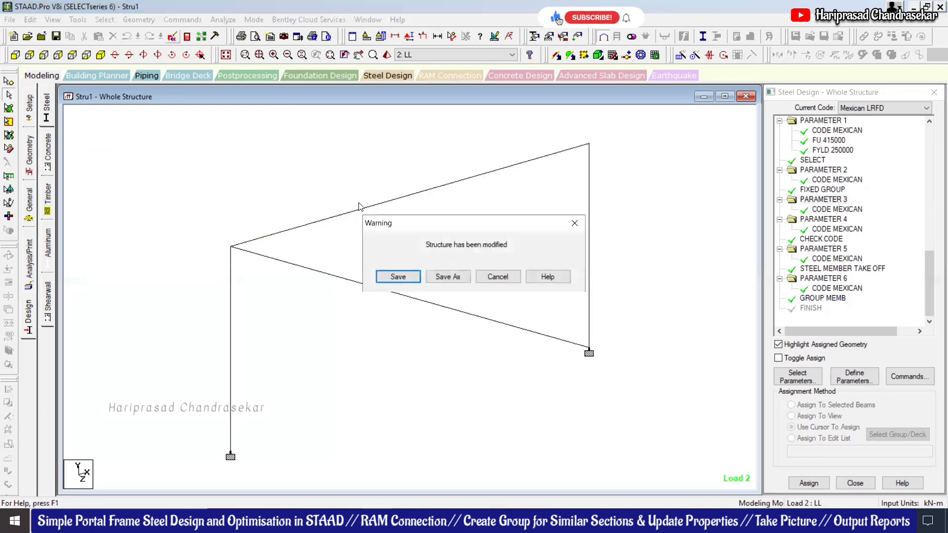
left_click(384, 277)
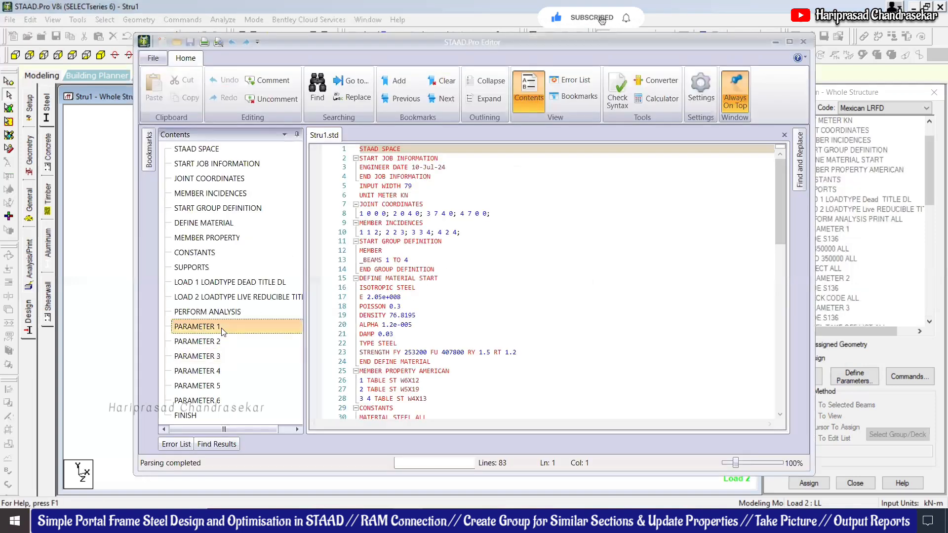
left_click(222, 329)
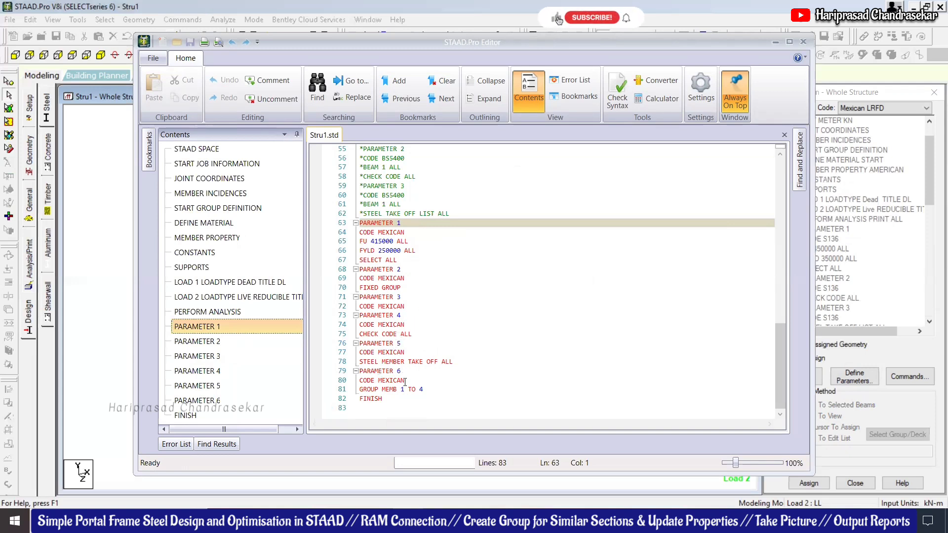
Move the PARAMETER 6 block with GROUP MEMB 1 TO 4 directly below PARAMETER 3's CODE MEXICAN line, saving the changes and closing the editor
left_click(223, 399)
left_click_drag(361, 371, 437, 390)
key("ctrl+c")
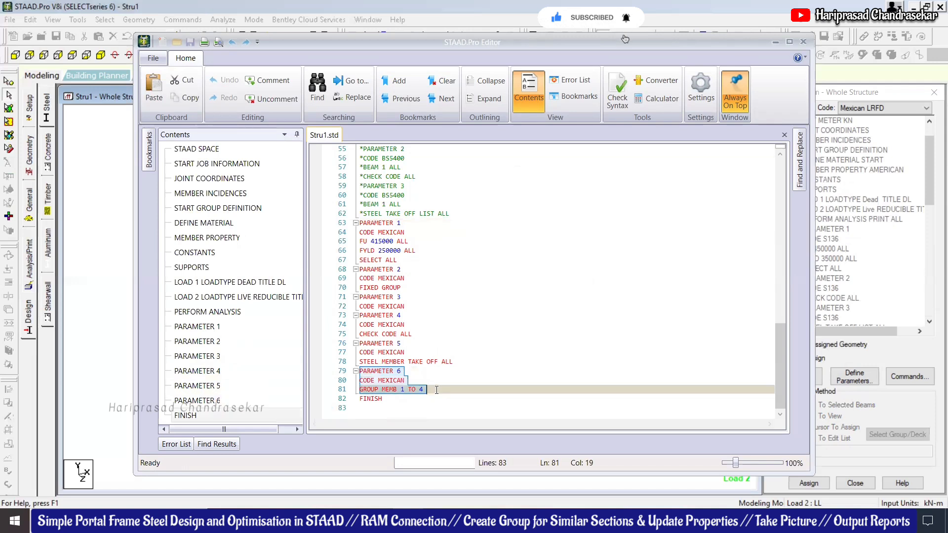
key("Delete")
key("Delete")
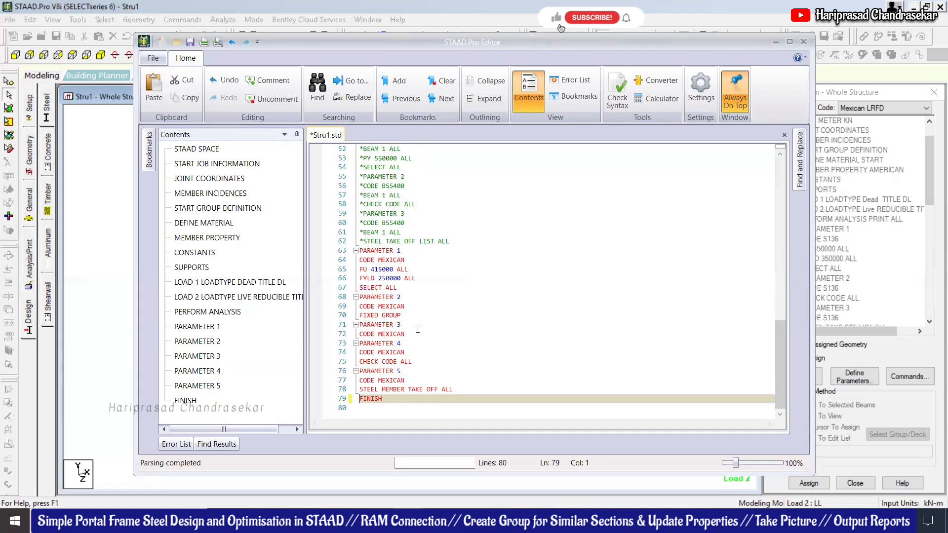
left_click(414, 327)
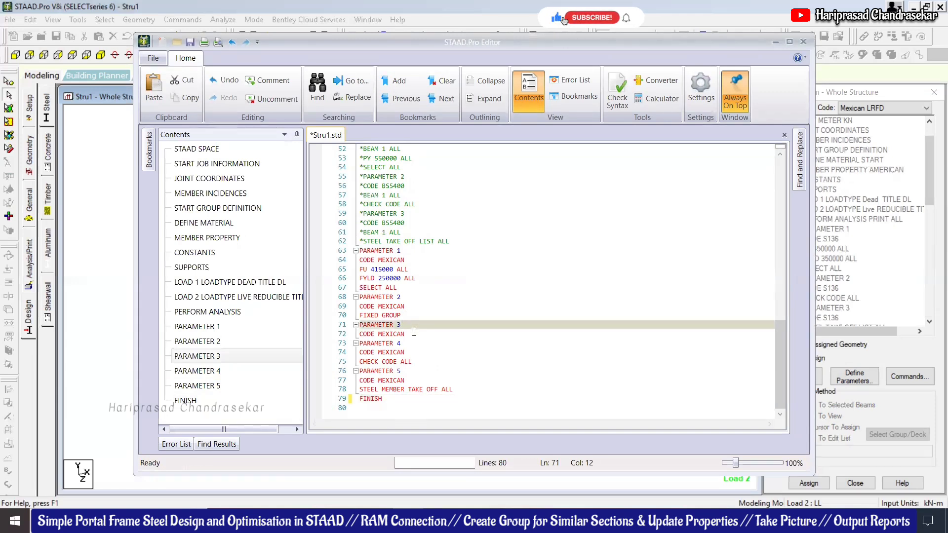
left_click(412, 334)
key("Return")
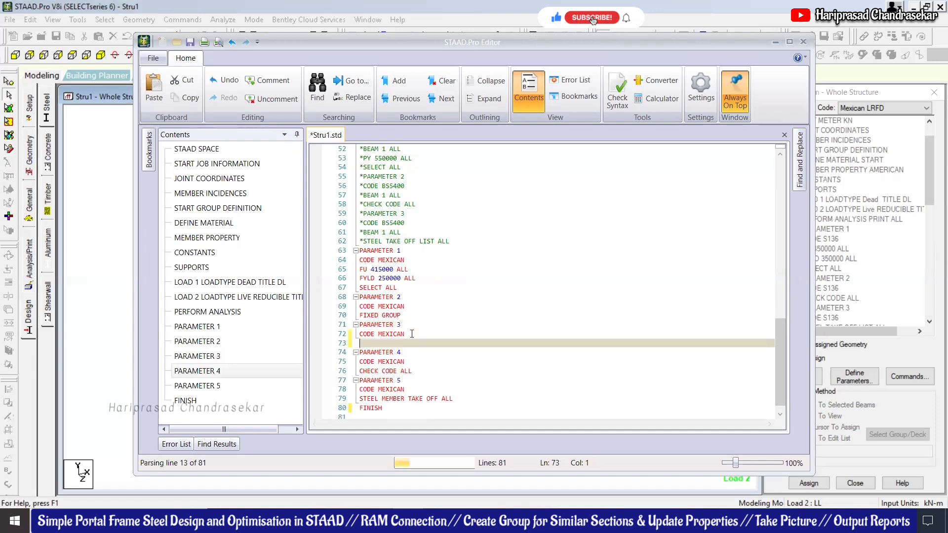
key("ctrl+v")
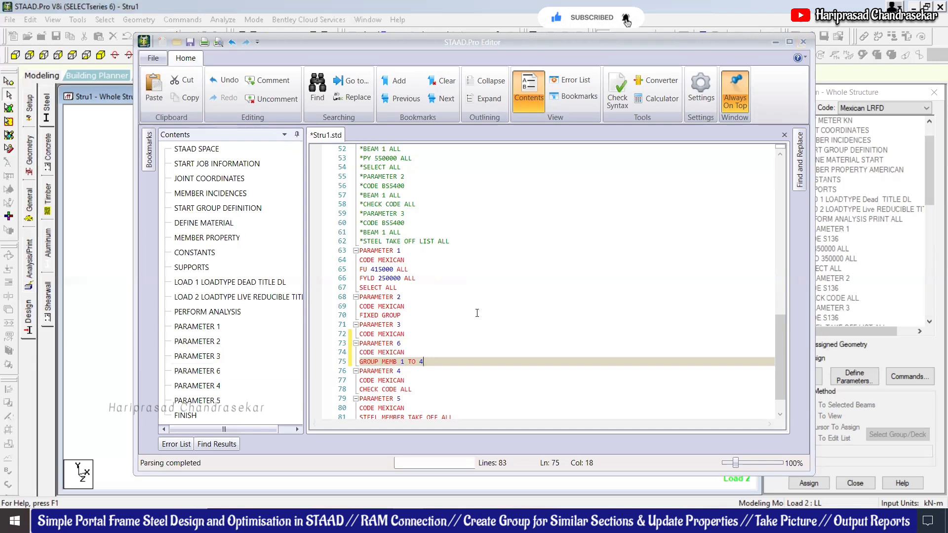
scroll(477, 313, "down", 1)
left_click(804, 43)
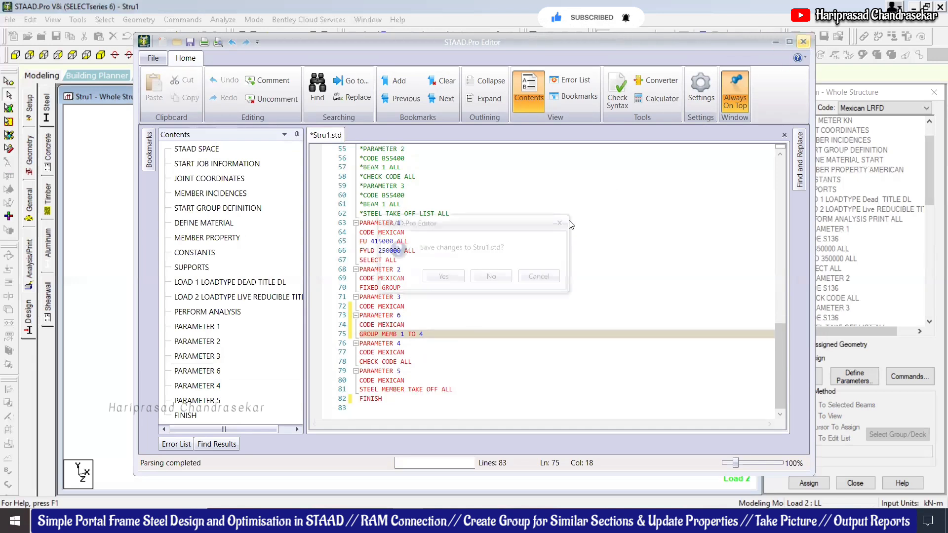
left_click(443, 277)
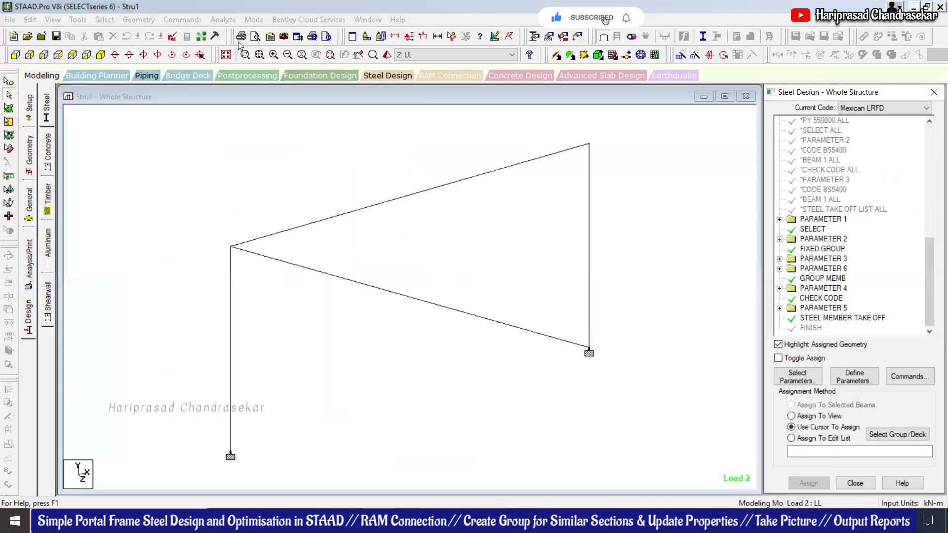
Run the analysis on the model with the reordered design commands
left_click(223, 20)
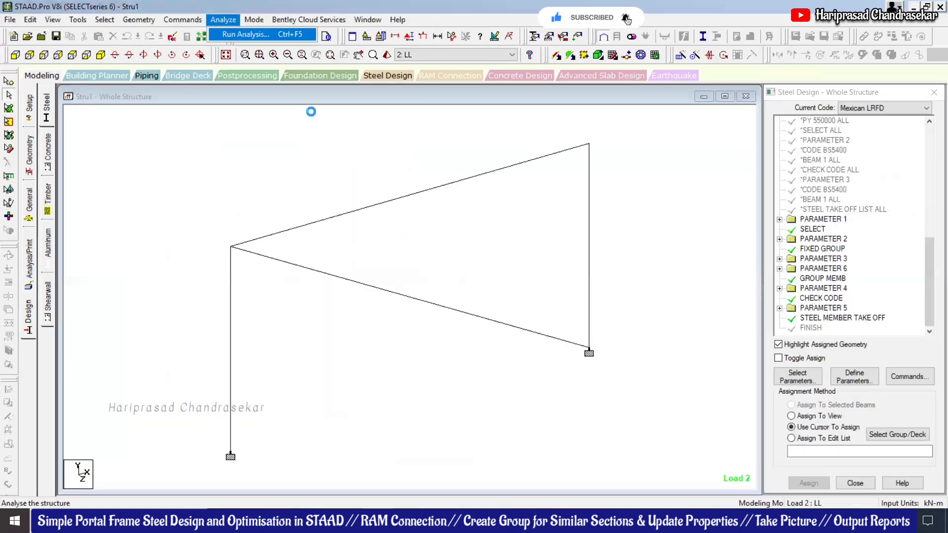
left_click(504, 311)
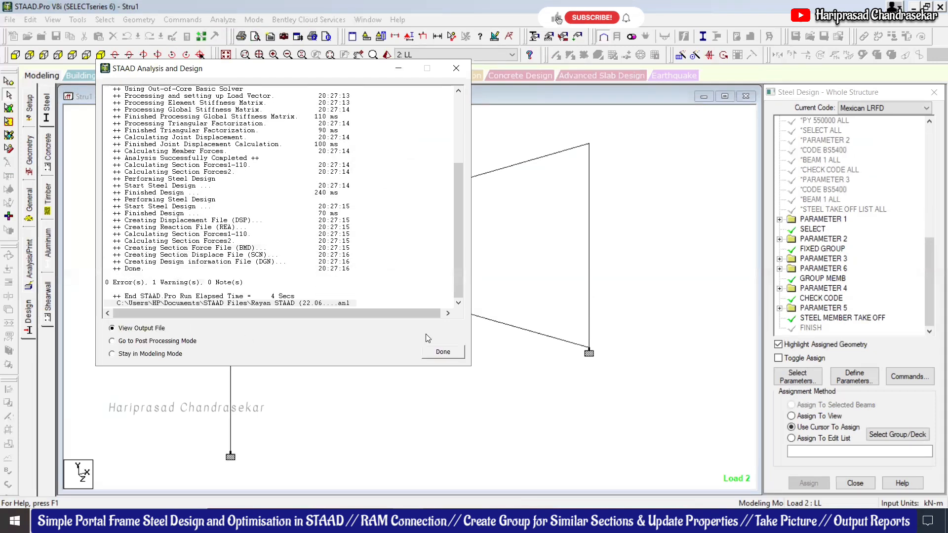
View the output file and compare the member selection, code checking and steel take-off results for the four members
left_click(443, 351)
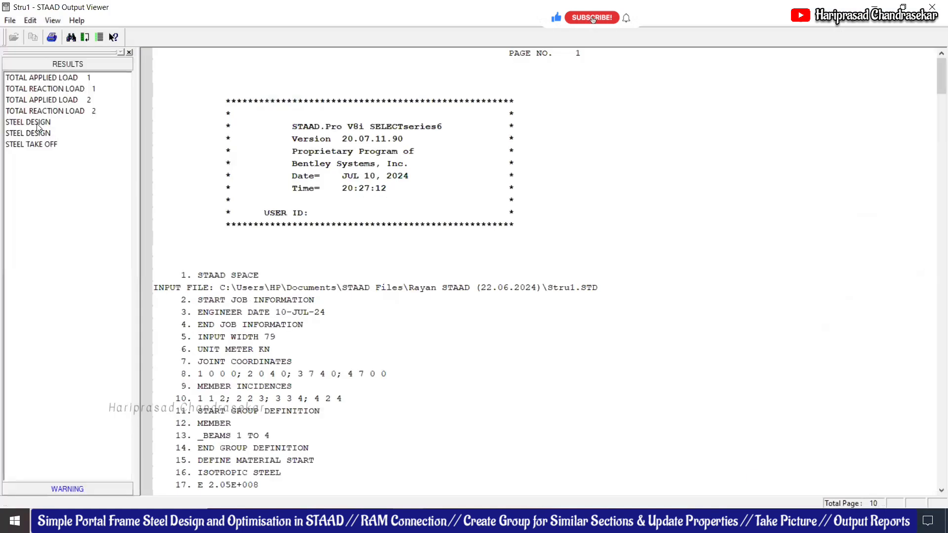
left_click(36, 123)
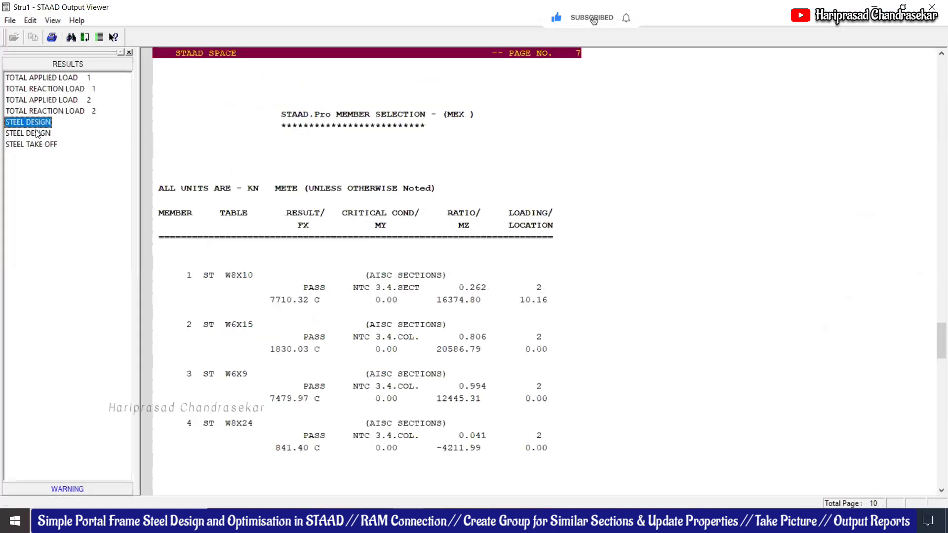
left_click(37, 132)
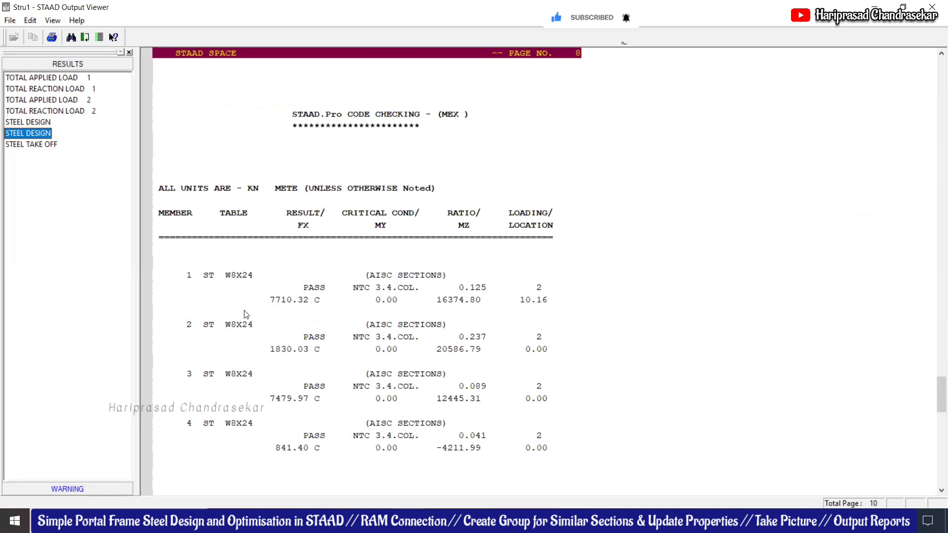
left_click(39, 124)
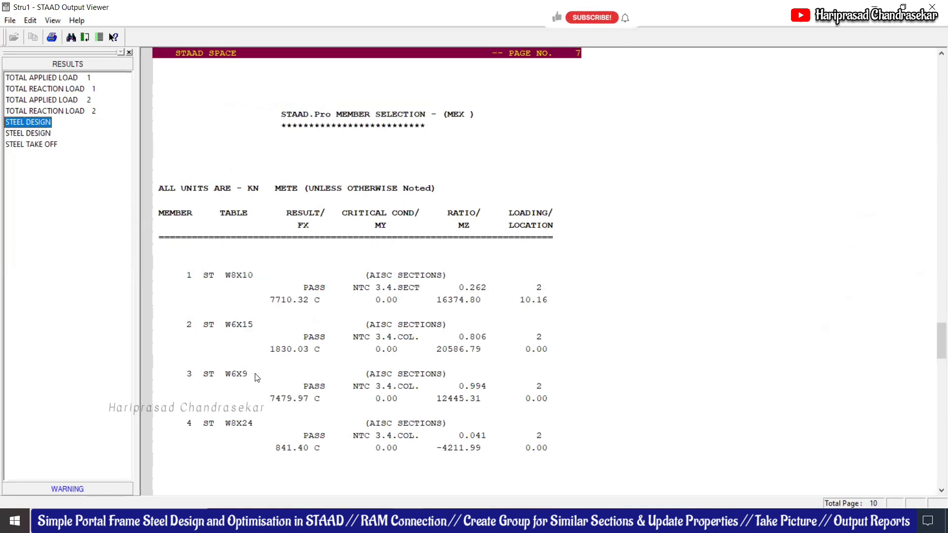
left_click(35, 133)
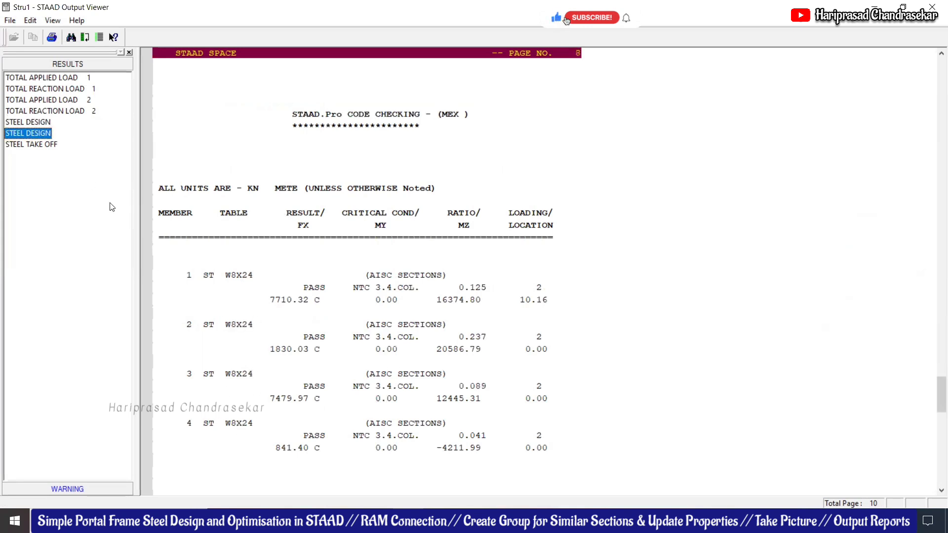
left_click(53, 144)
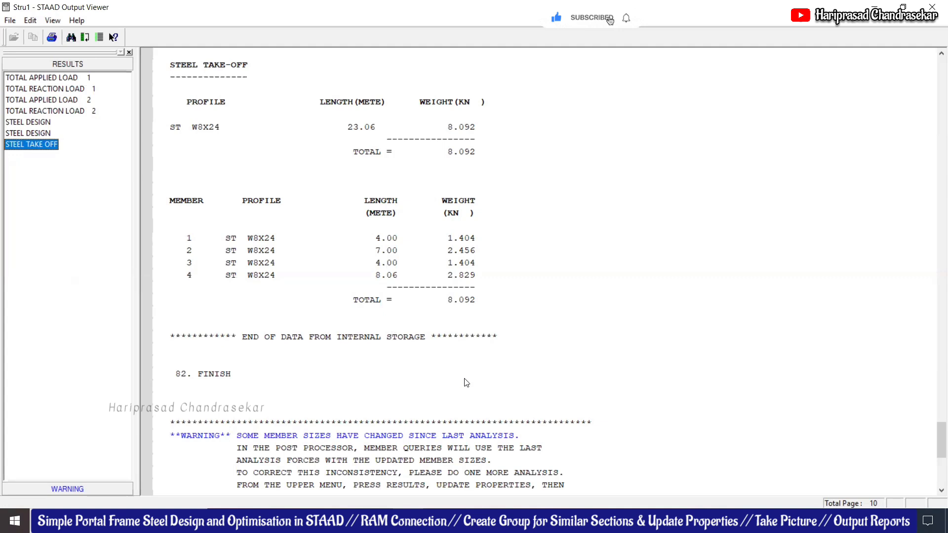
left_click(932, 7)
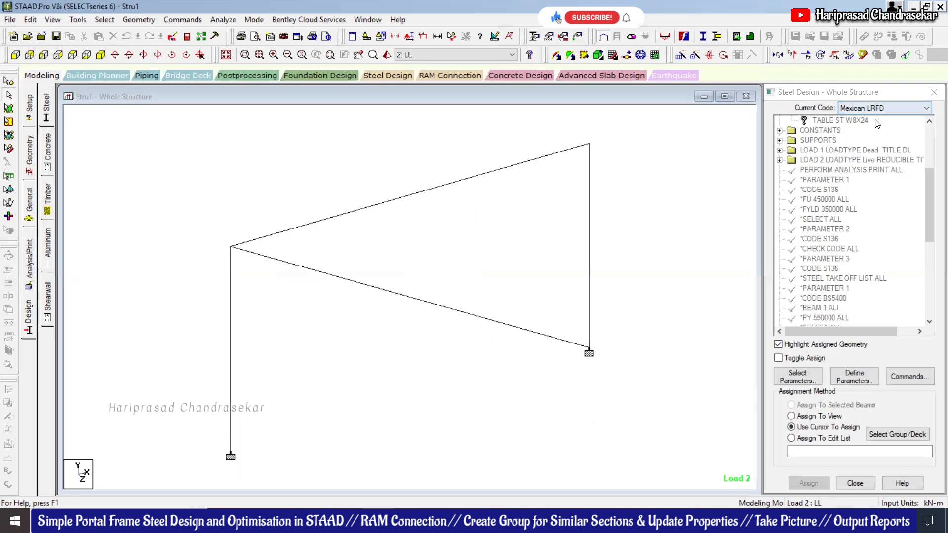
Enter postprocessing with load cases 1 DL and 2 LL and inspect the frame's member sections in a 3D rendered view
left_click(239, 76)
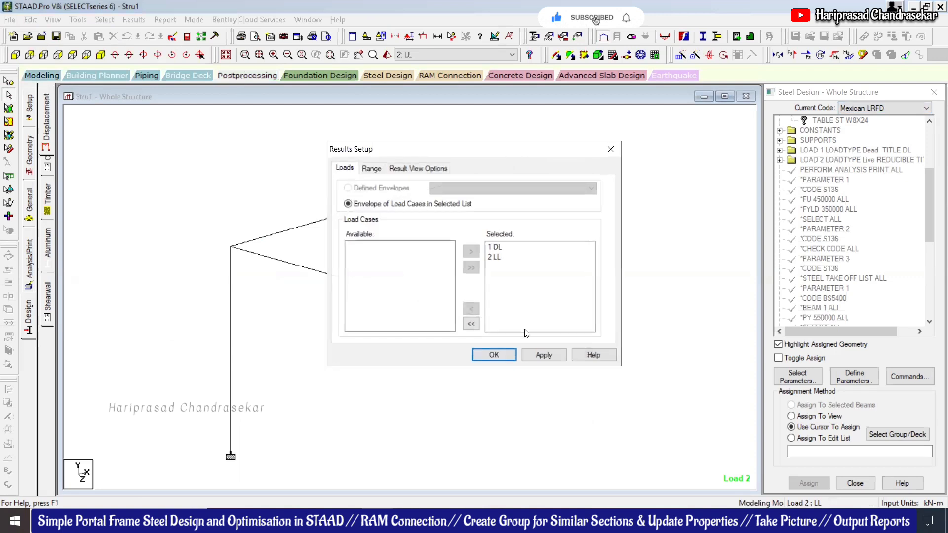
left_click(494, 356)
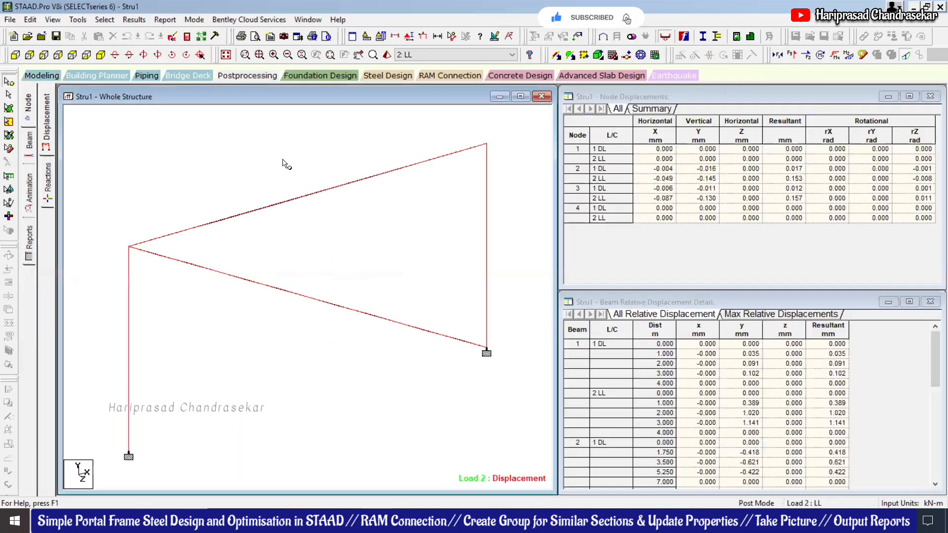
left_click(387, 55)
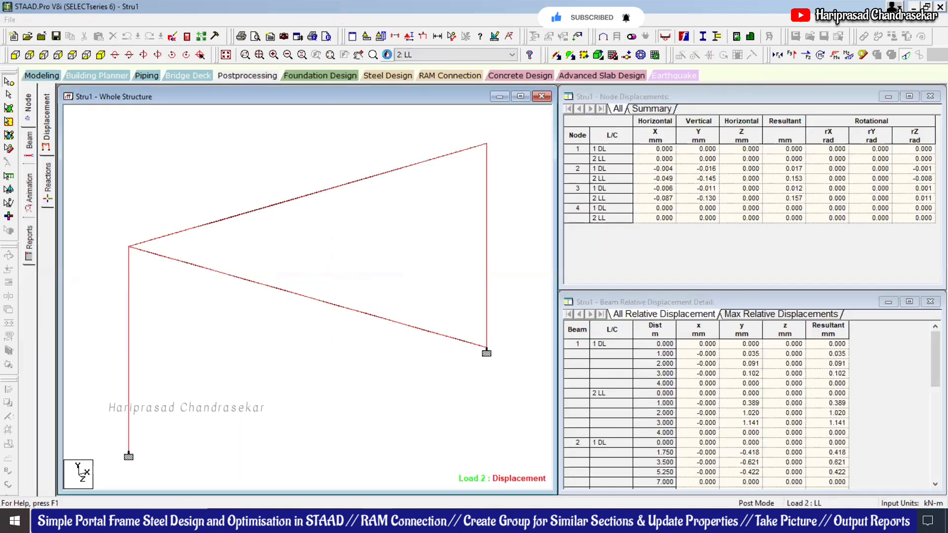
left_click_drag(542, 234, 537, 261)
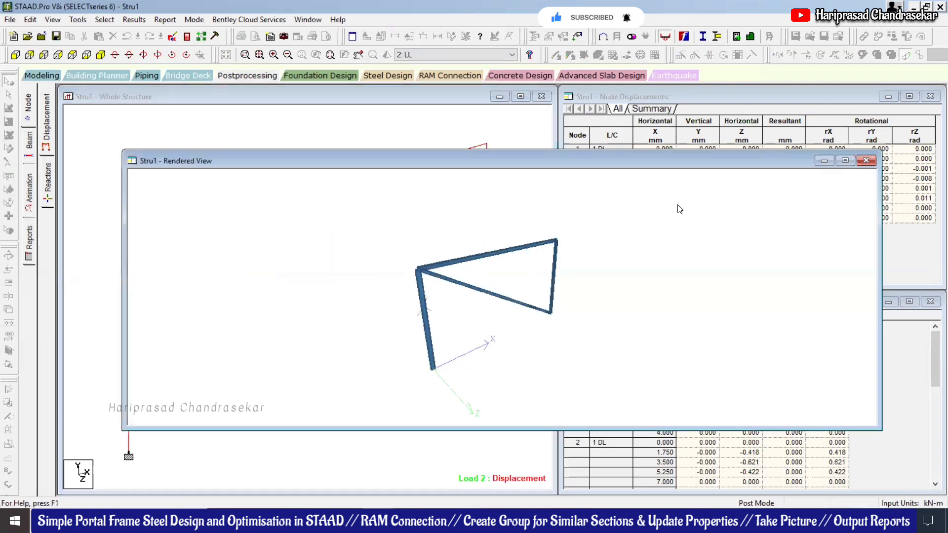
left_click(867, 161)
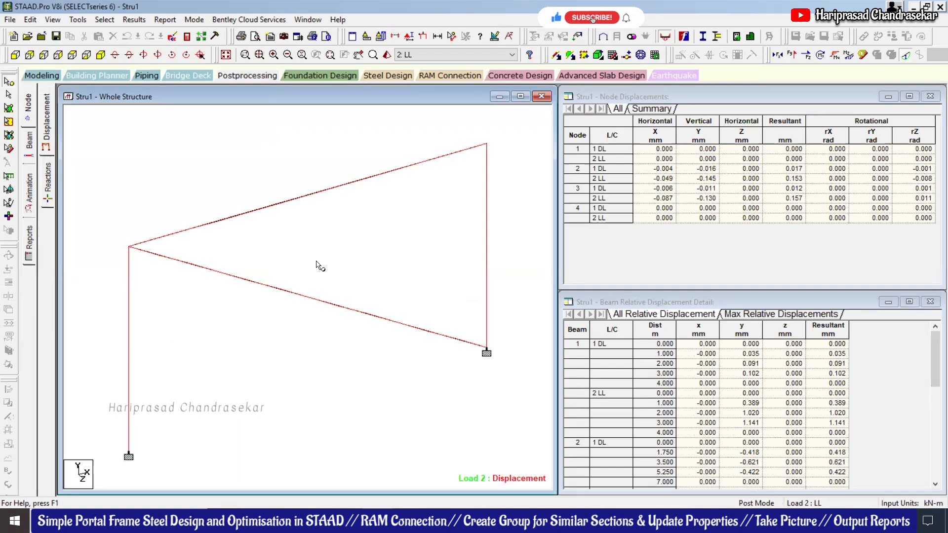
Review the diagram structure and scale settings and enable the Beam Spec label for the frame
left_click(410, 39)
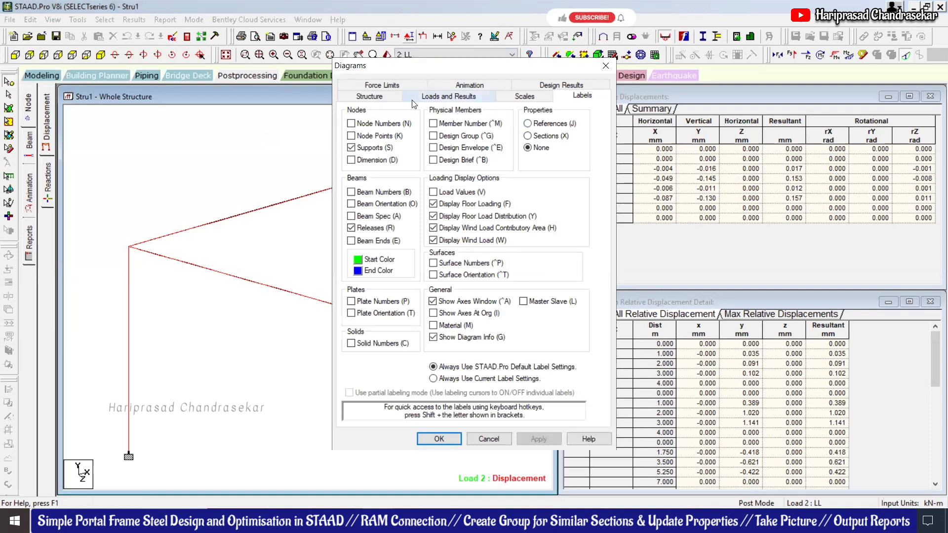
left_click(388, 99)
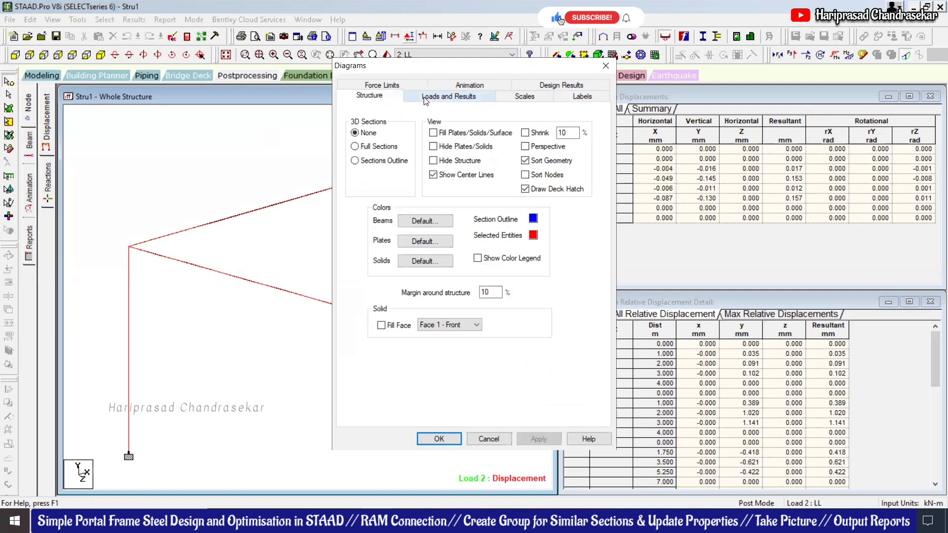
left_click(447, 98)
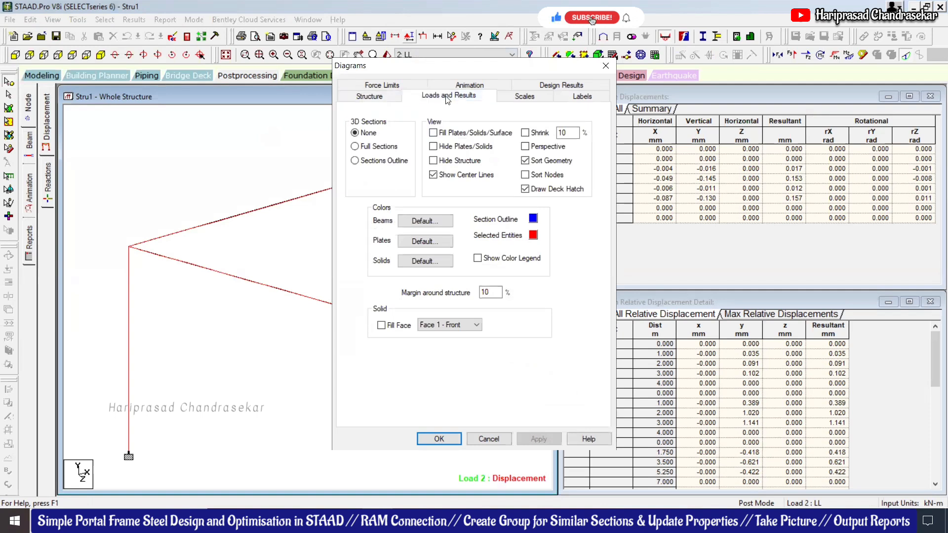
left_click(524, 97)
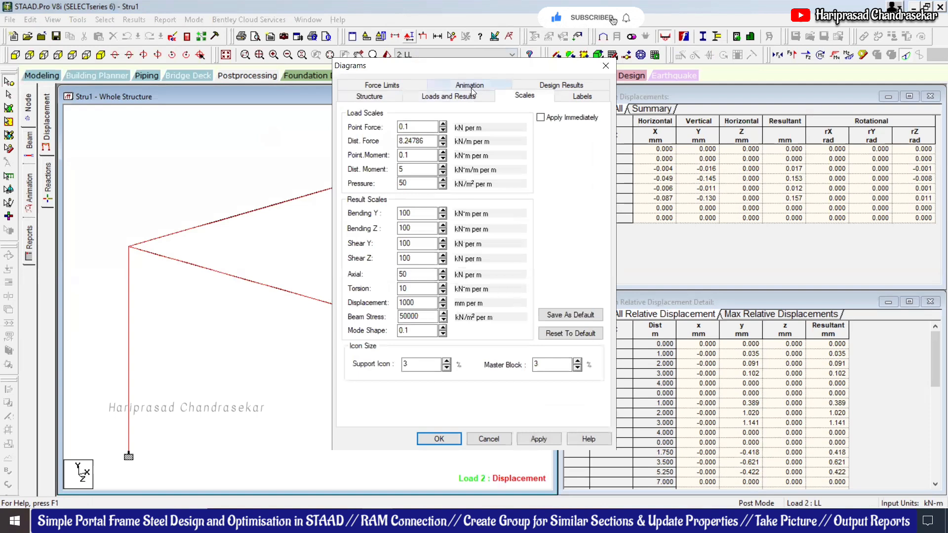
left_click(573, 96)
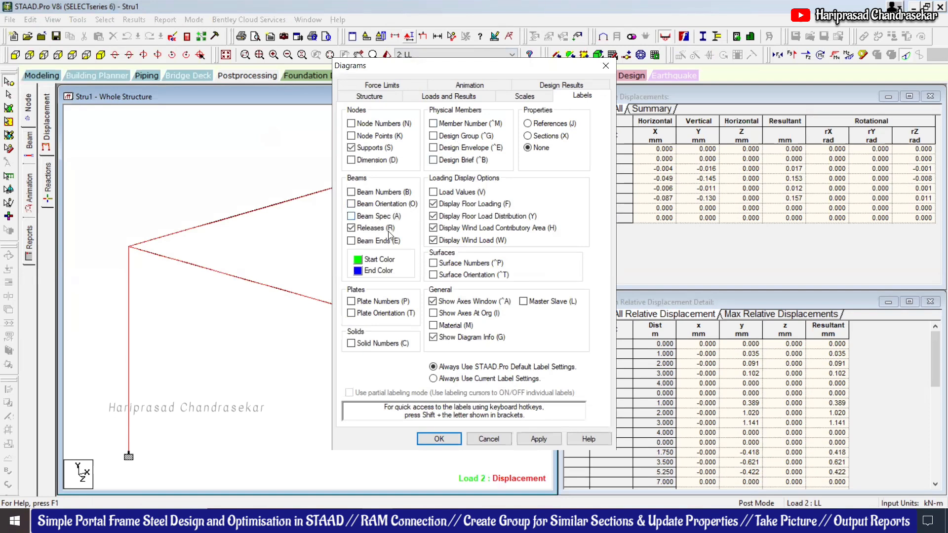
left_click(351, 217)
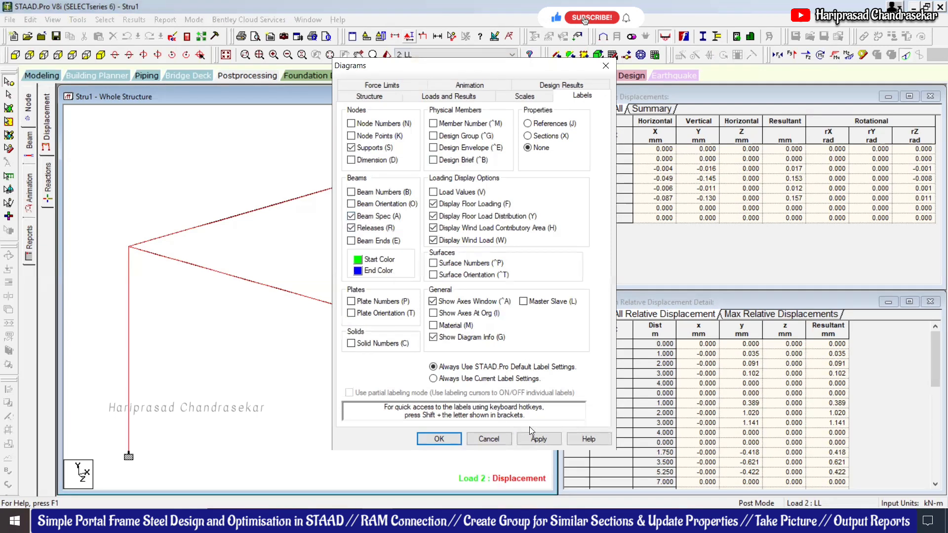
left_click(440, 438)
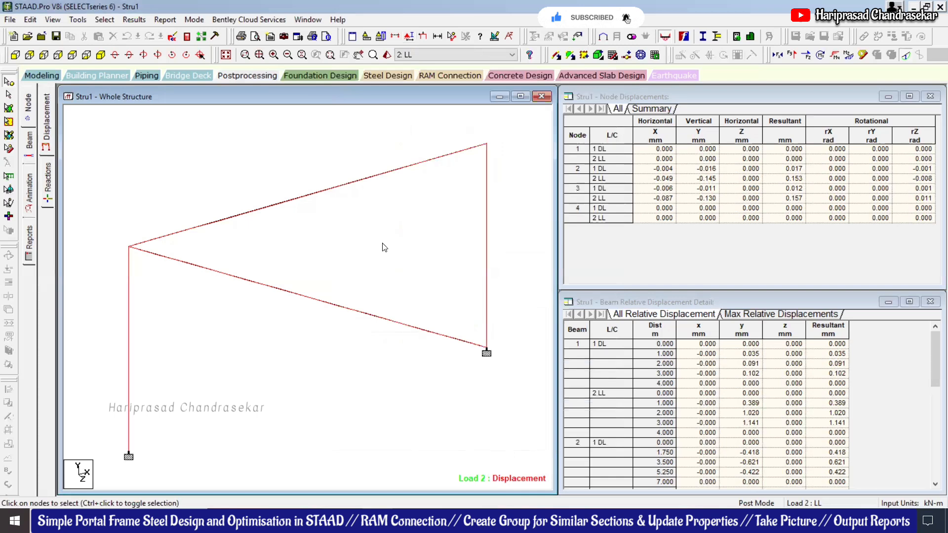
Update the member properties with the sections chosen by the SELECT and GROUP design commands, accepting the input file modification
left_click(135, 20)
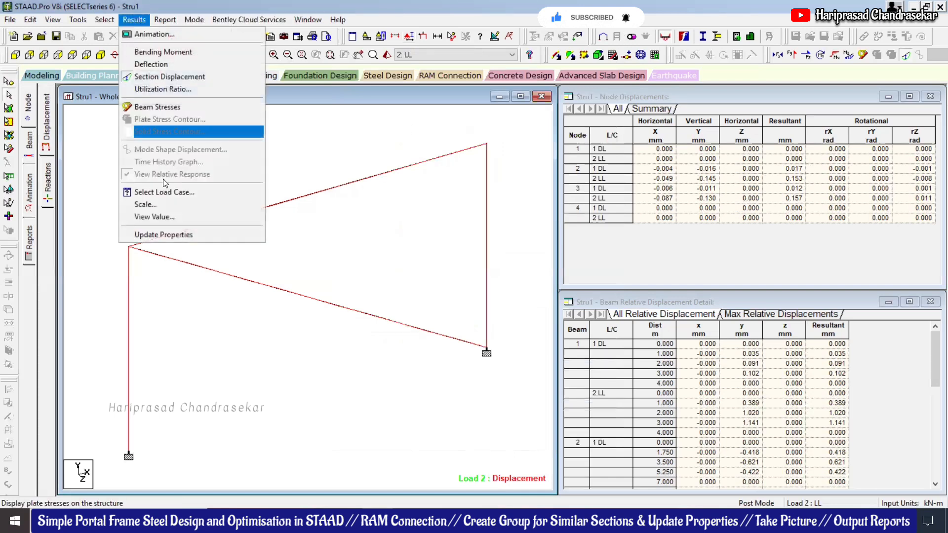
left_click(176, 235)
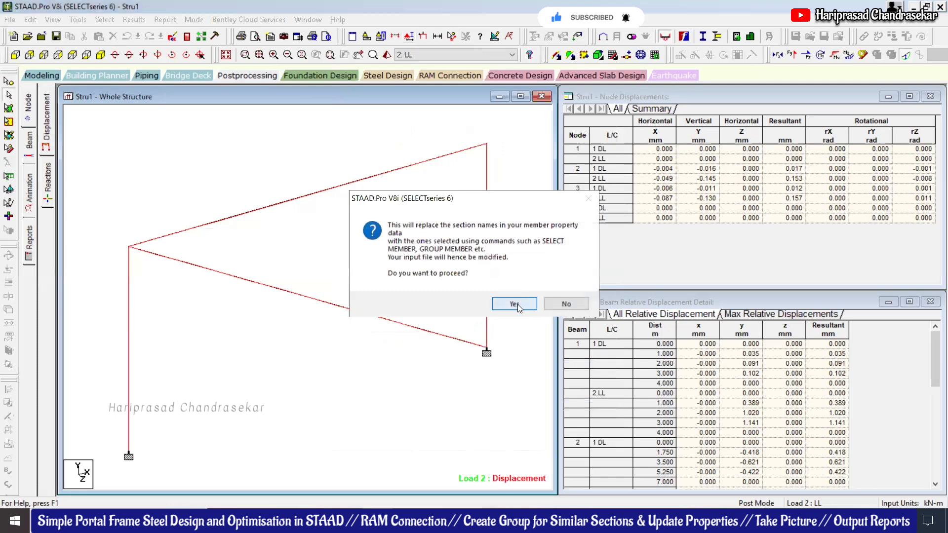
left_click(518, 305)
left_click(528, 284)
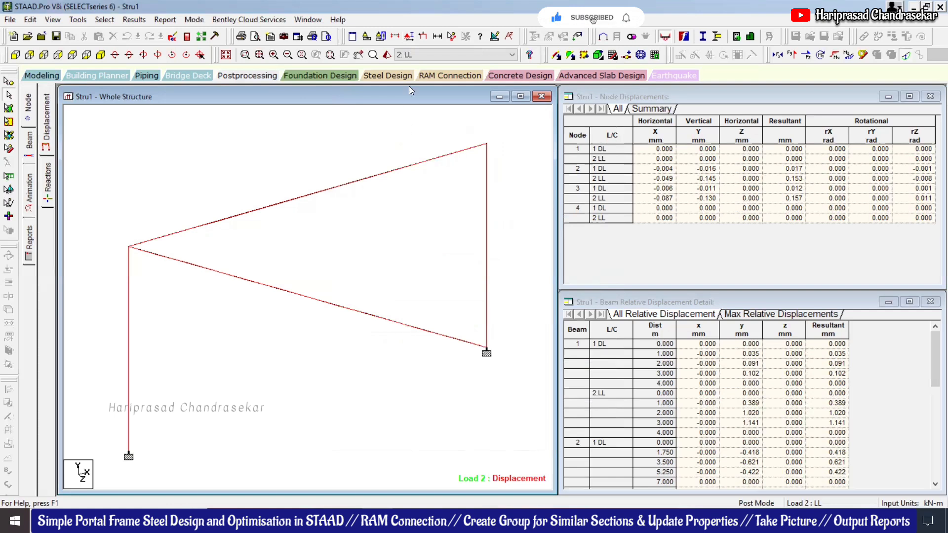
Inspect the updated member sections of the frame from several angles in the 3D rendered view
left_click(388, 54)
left_click_drag(541, 258, 532, 277)
scroll(449, 264, "up", 3)
scroll(498, 257, "up", 1)
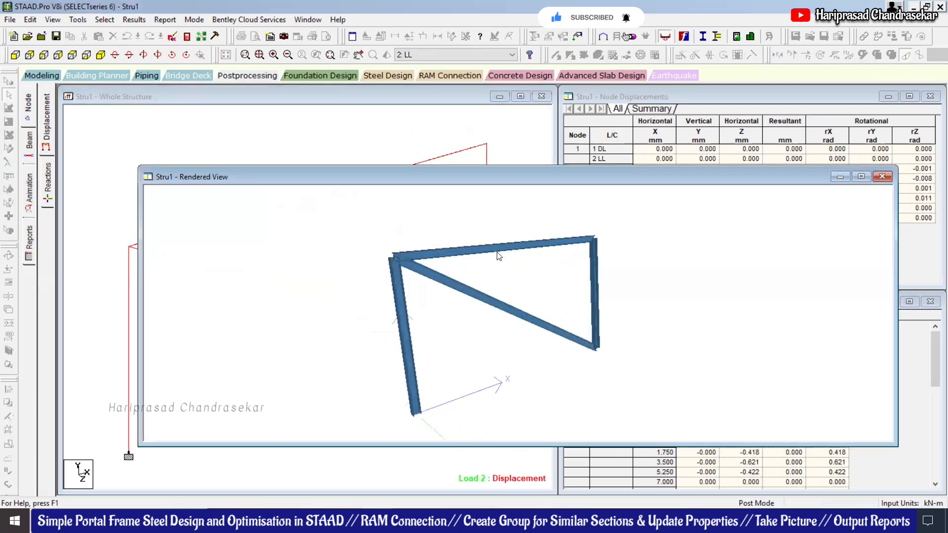
scroll(668, 256, "up", 2)
left_click_drag(668, 256, 428, 249)
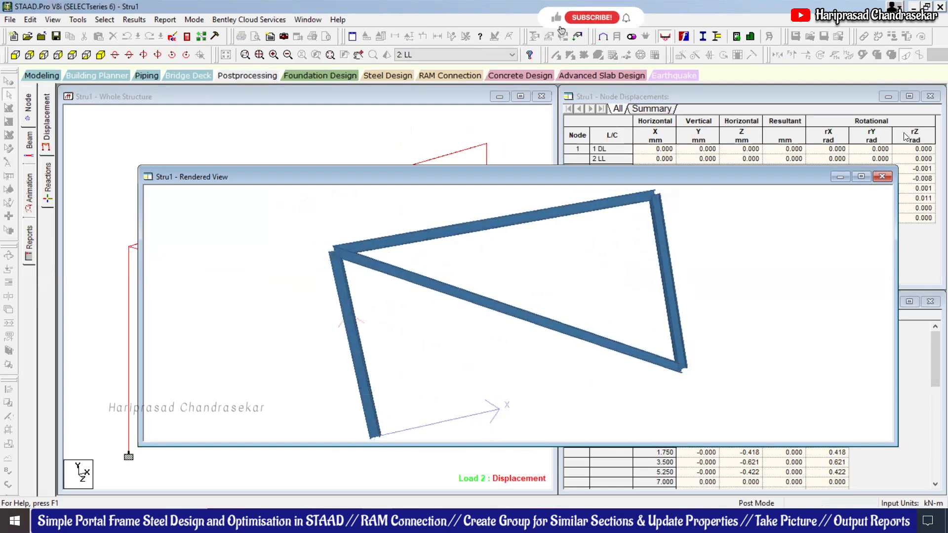
left_click(883, 177)
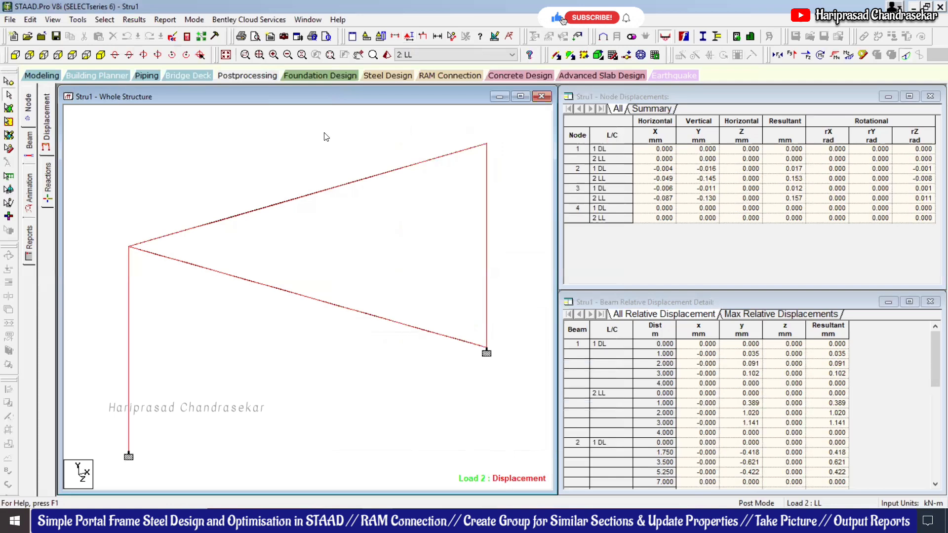
Return to modeling and check which members use the W6X12, W5X19, W4X13 and W8X24 section properties, clearing the selection
left_click(47, 74)
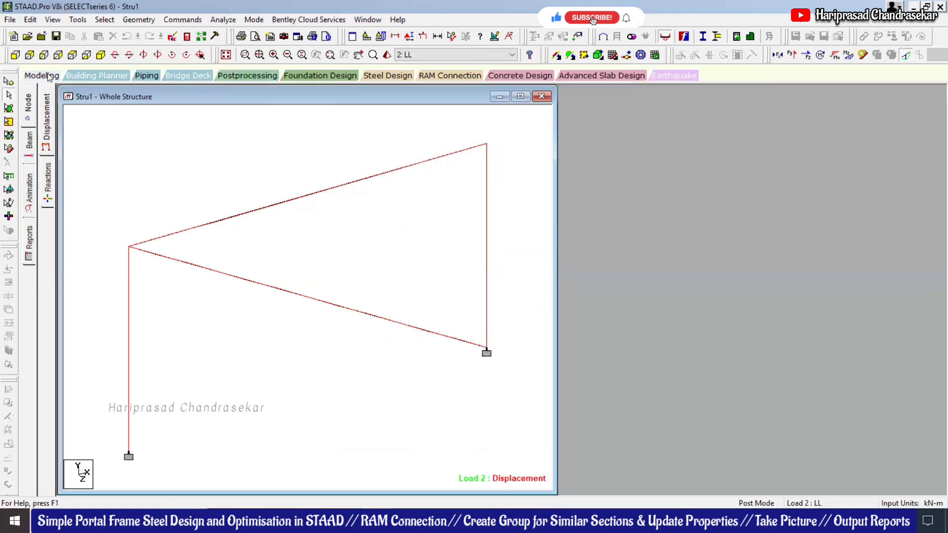
left_click(30, 205)
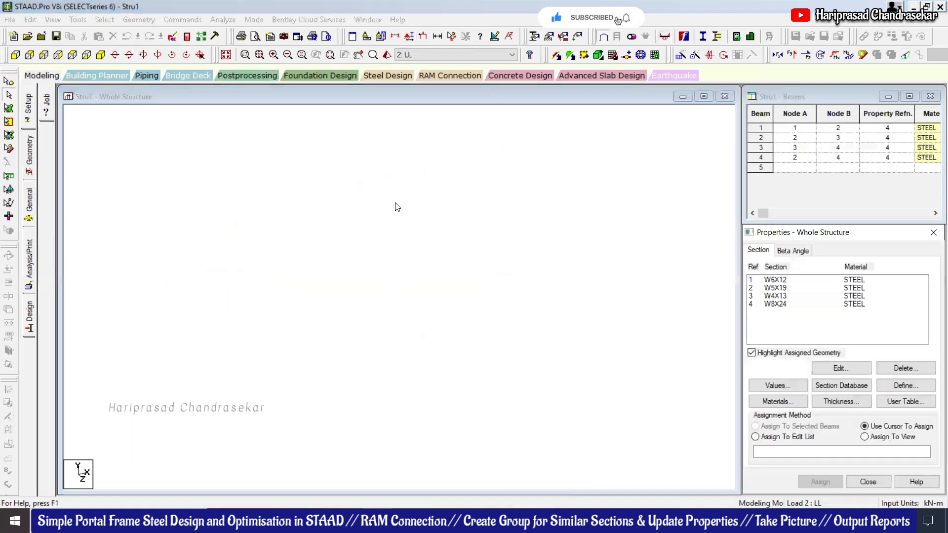
left_click(787, 281)
left_click(784, 289)
left_click(784, 297)
left_click(793, 305)
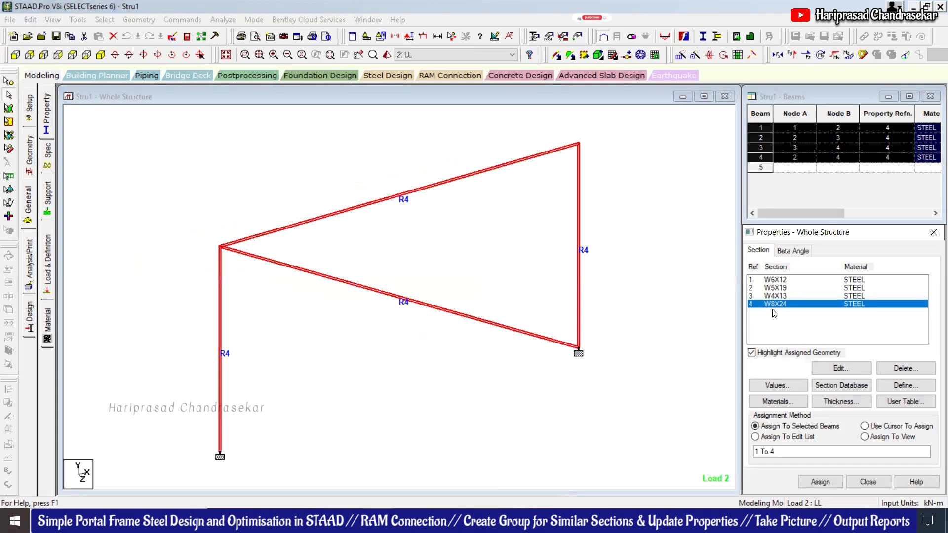
left_click(785, 296)
left_click(779, 304)
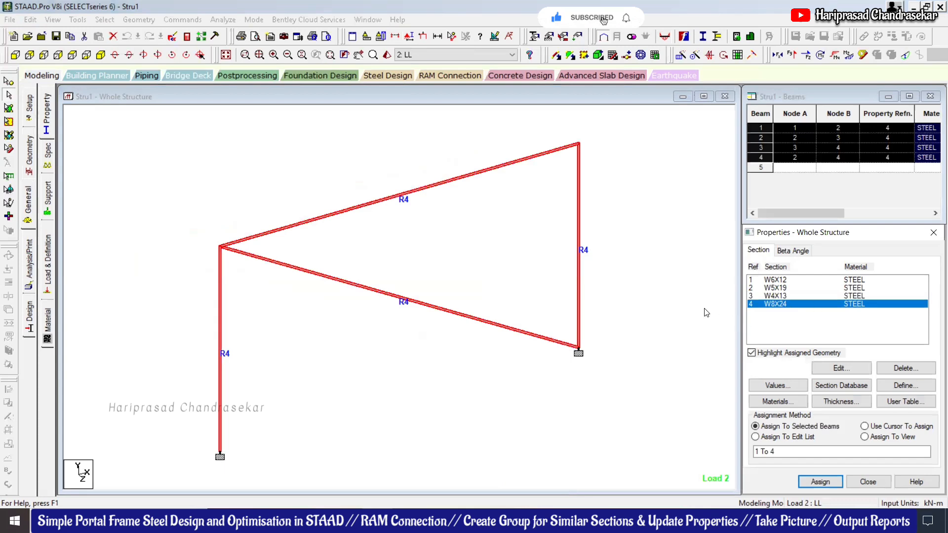
left_click(636, 281)
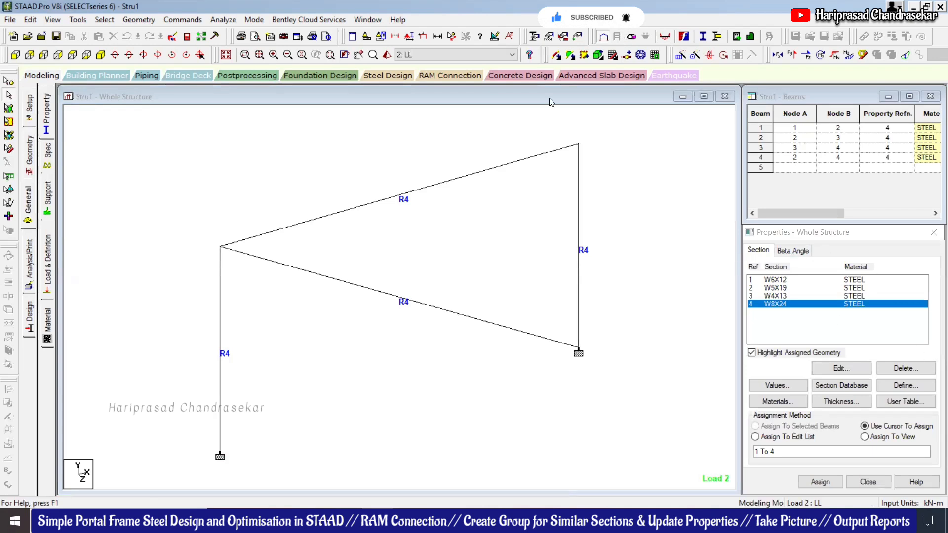
Switch to RAM Connection design and select the node at the top of the left column where both beams meet
left_click(449, 75)
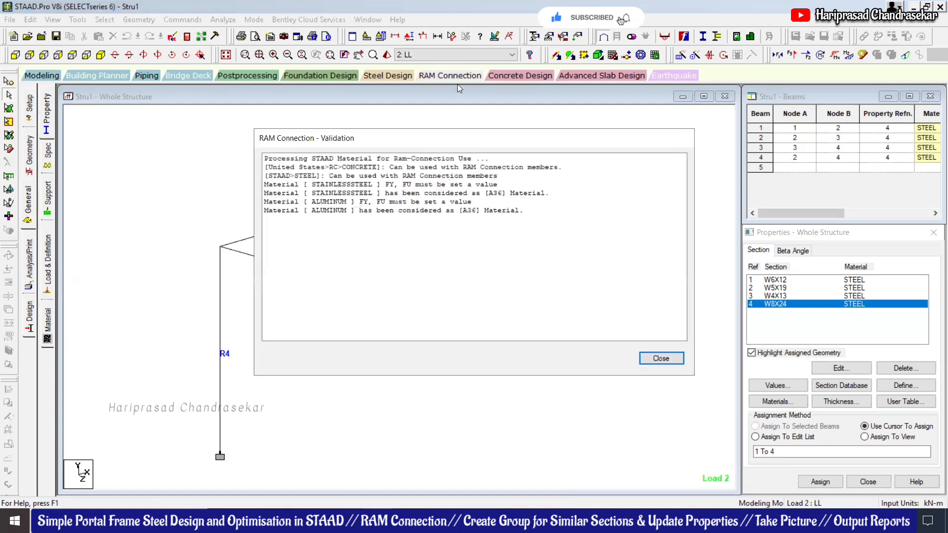
left_click(662, 358)
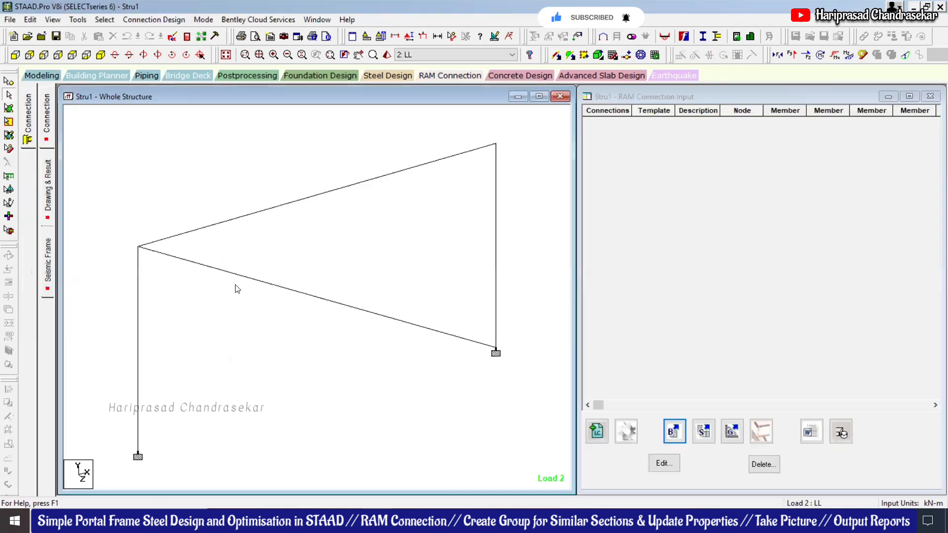
left_click(7, 79)
left_click_drag(119, 209, 170, 290)
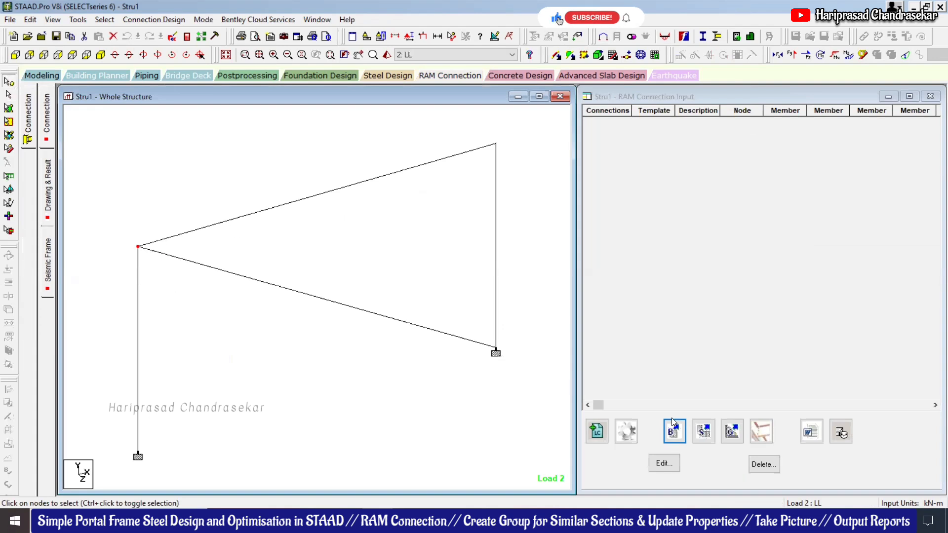
Assign the Directly Welded BCF smart connection (DW BCF) to the selected node with the AISC 360-10 (ASD) design code
left_click(702, 433)
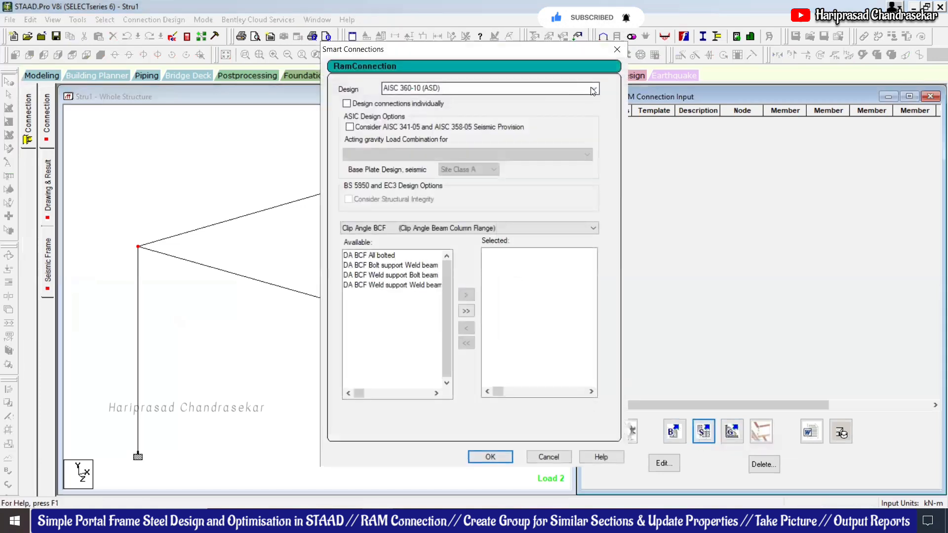
left_click(592, 90)
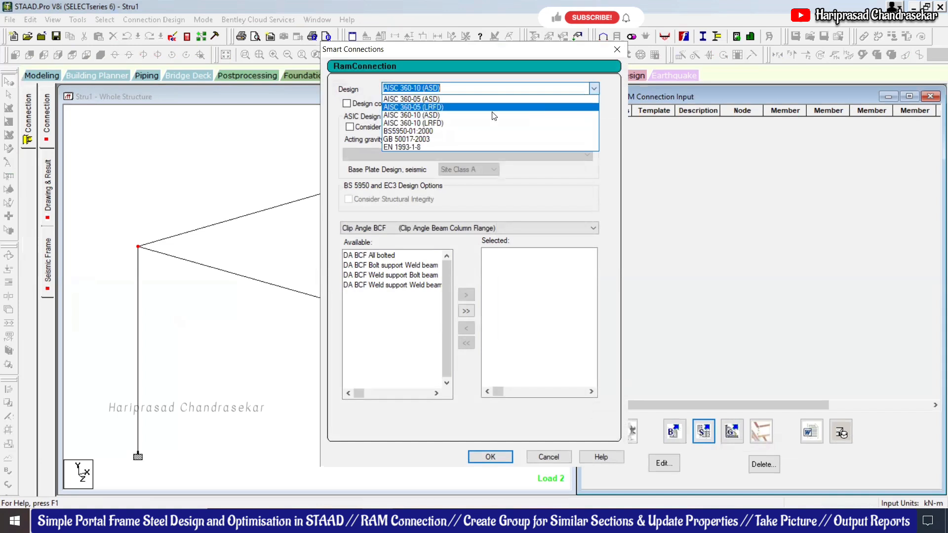
left_click(584, 212)
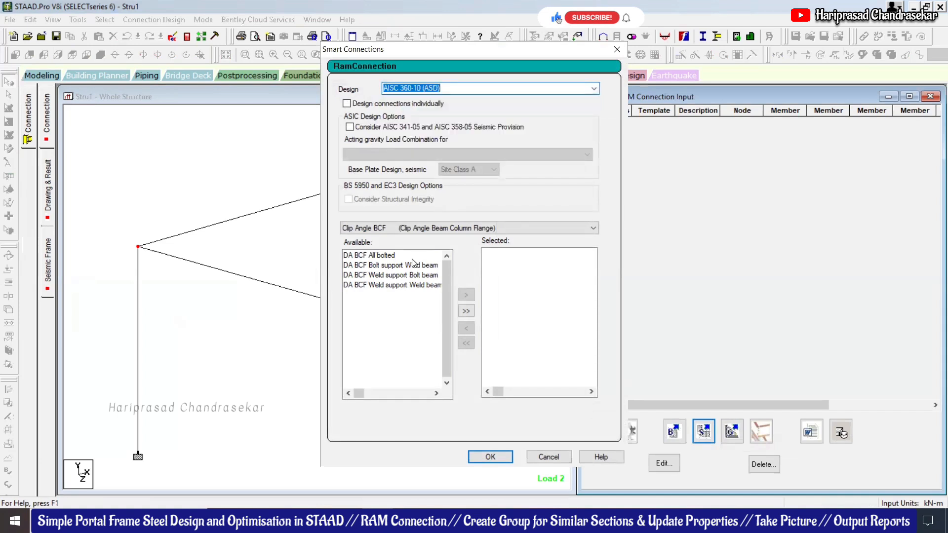
left_click(435, 228)
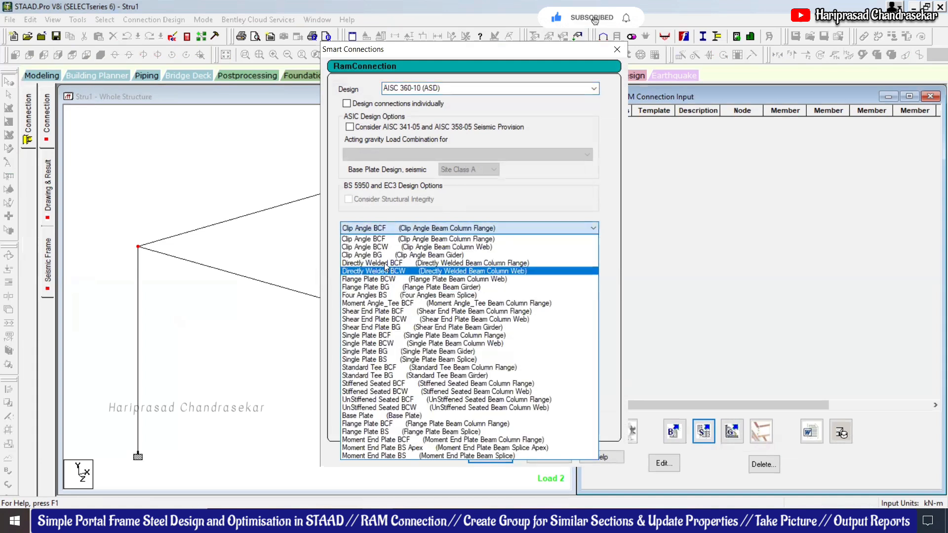
left_click(542, 204)
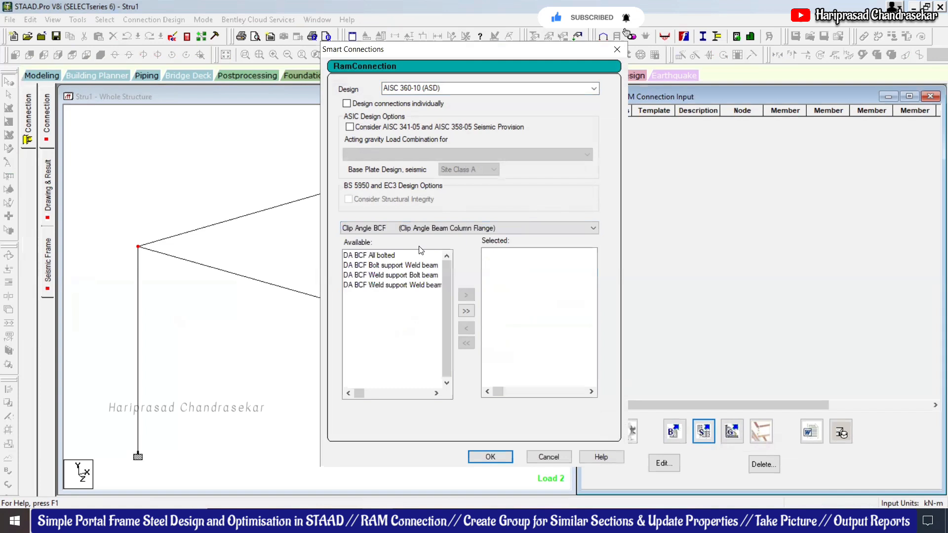
left_click(474, 228)
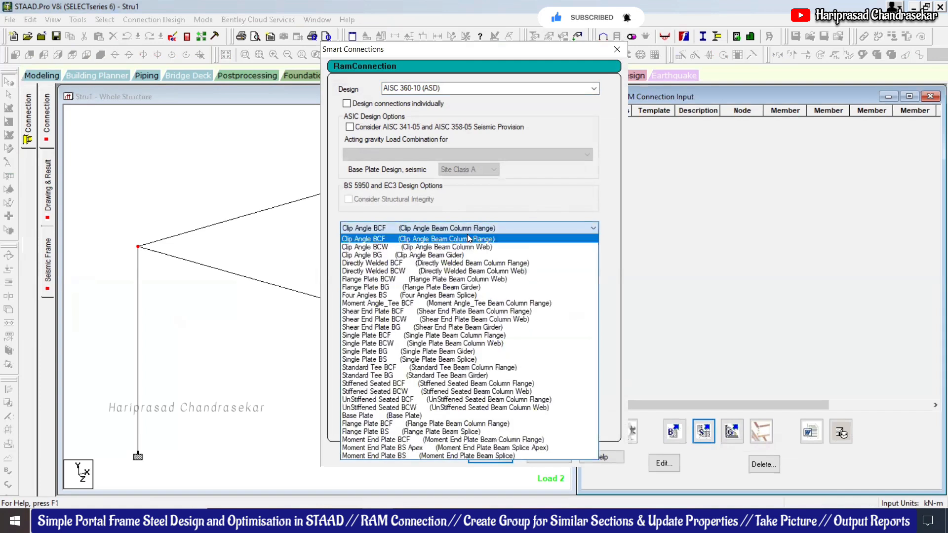
left_click(463, 264)
left_click(372, 261)
left_click(466, 296)
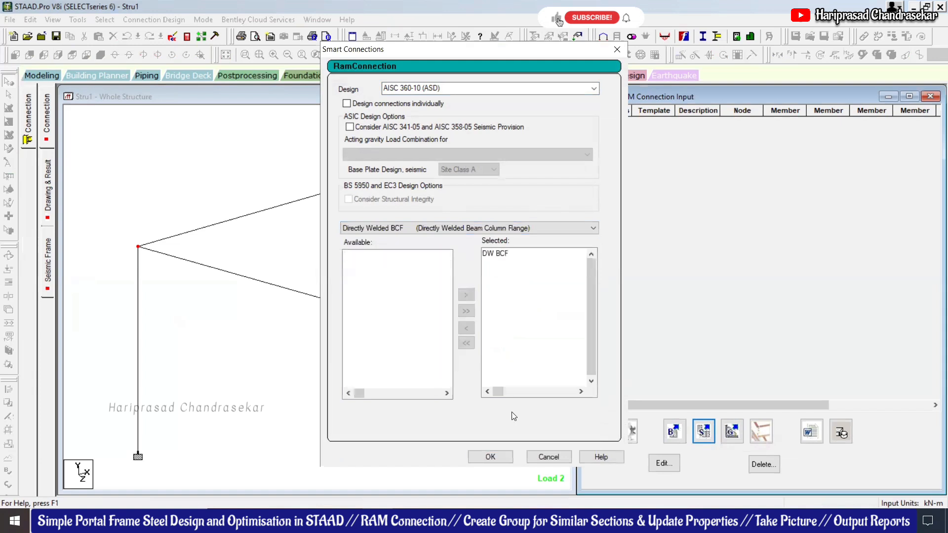
left_click(490, 457)
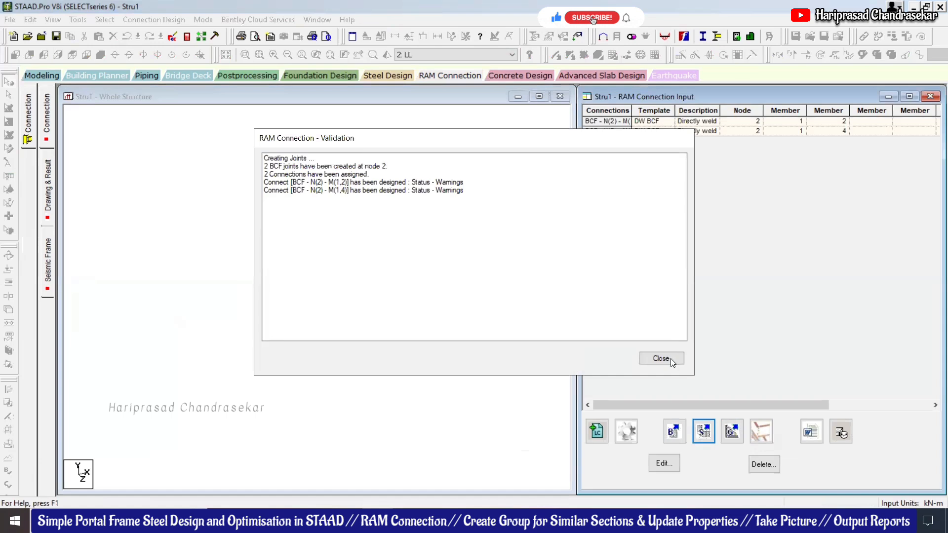
left_click(662, 359)
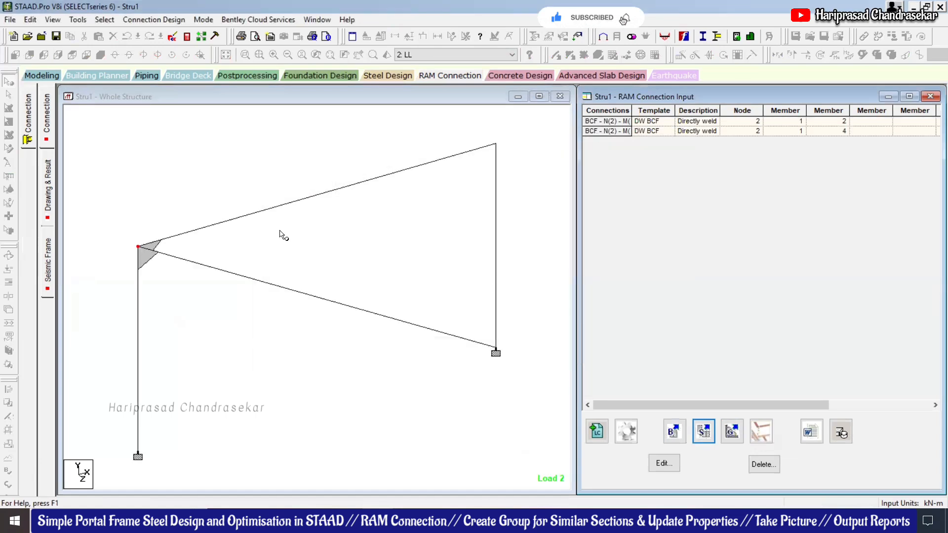
Open the first directly welded connection's detail and examine its side view in 3D and its DXF top, lateral and front views
left_click(693, 431)
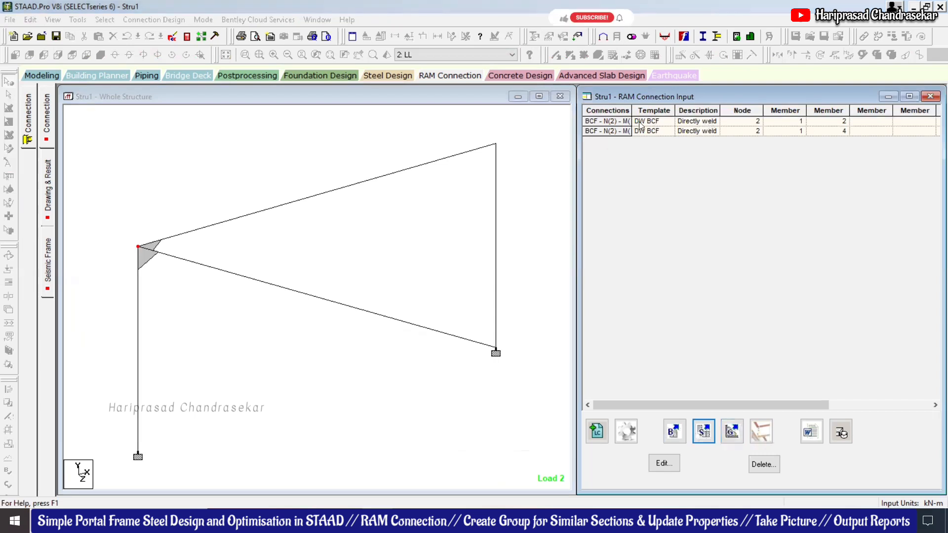
left_click(615, 120)
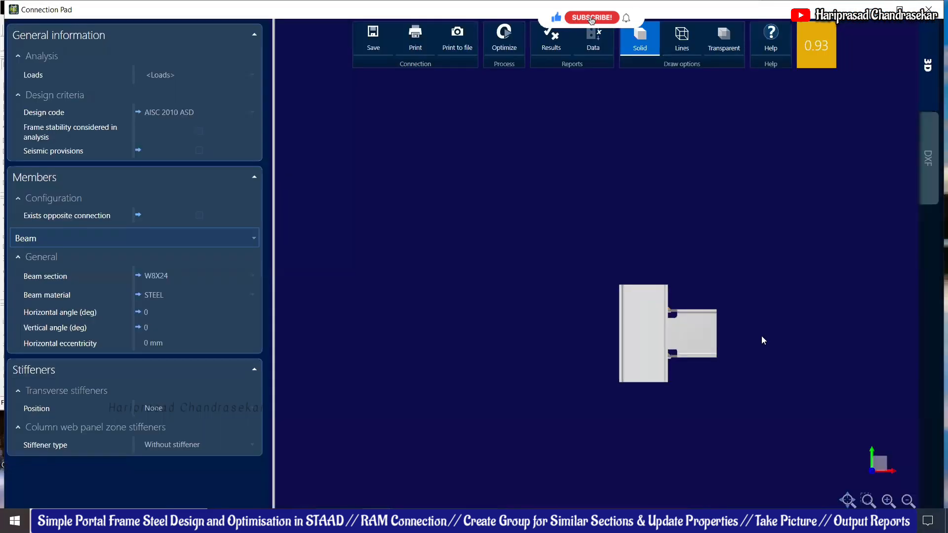
scroll(761, 336, "up", 2)
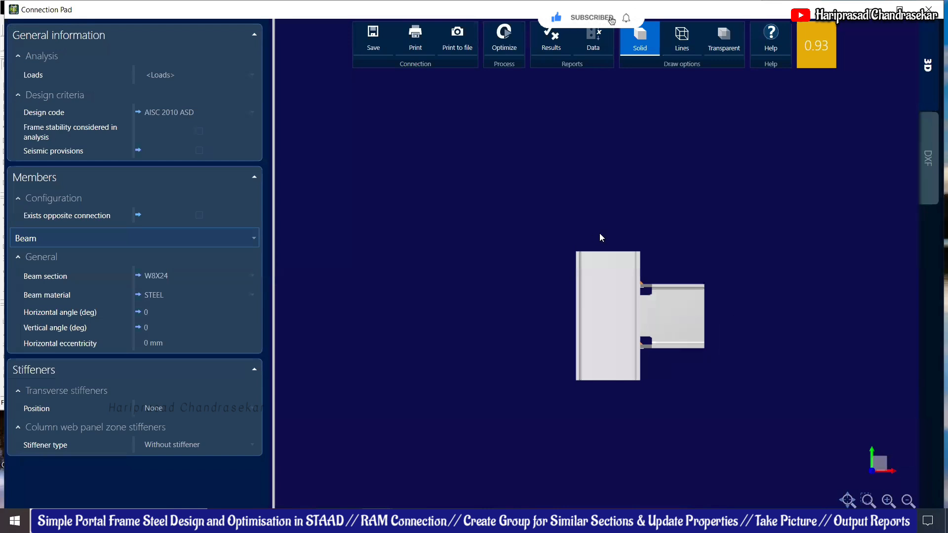
scroll(606, 344, "up", 2)
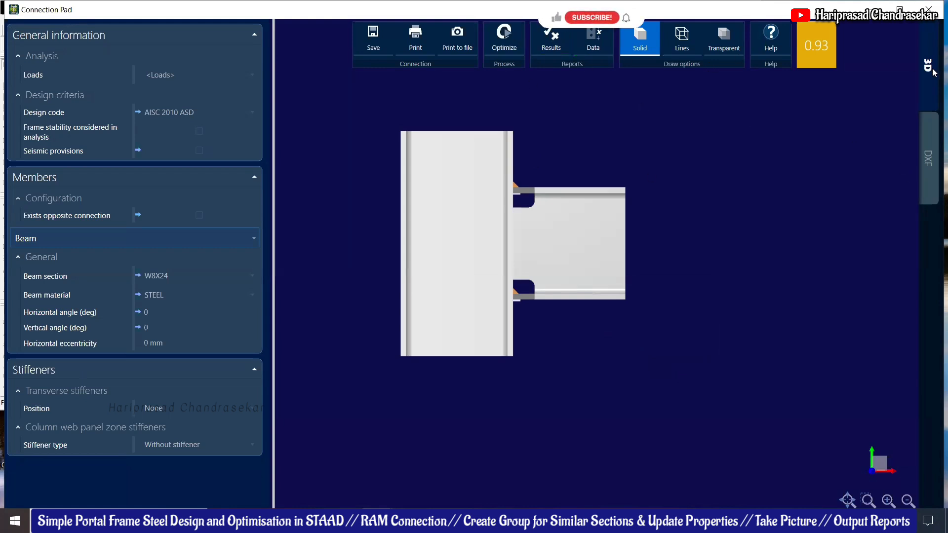
left_click(928, 158)
scroll(614, 206, "down", 2)
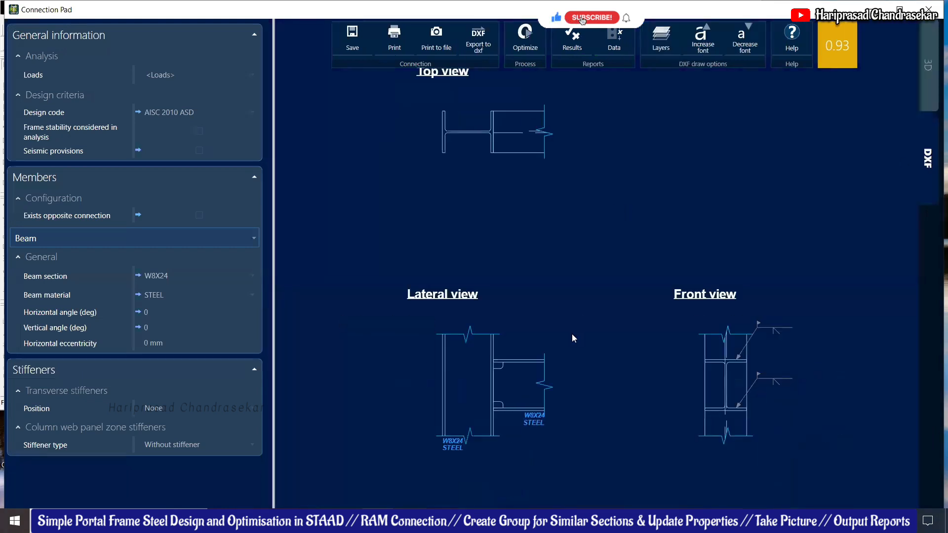
scroll(540, 440, "up", 1)
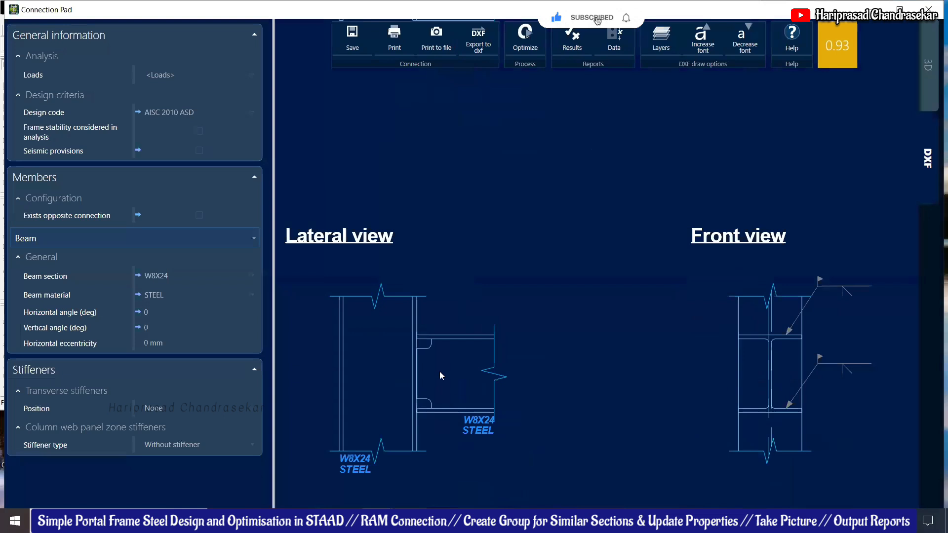
scroll(422, 391, "down", 3)
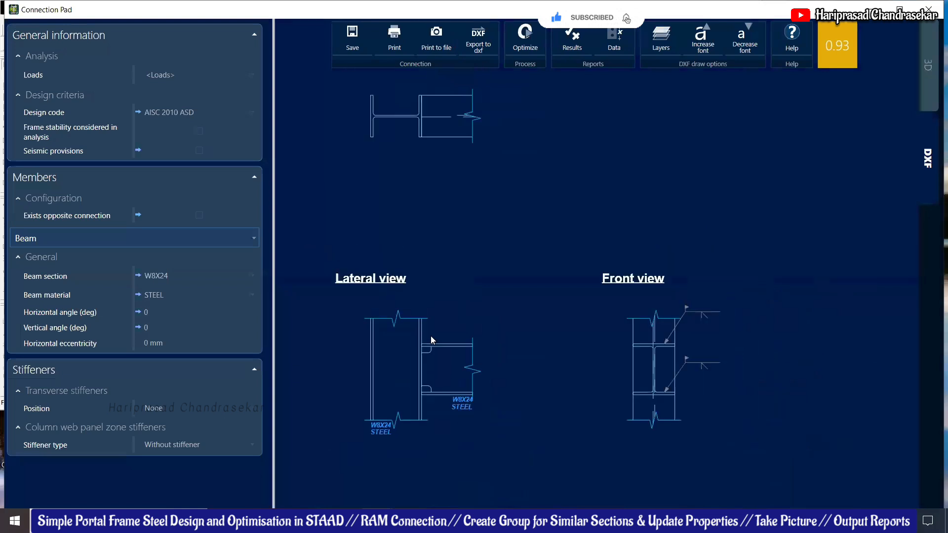
Return to the connection's 3D model and inspect the welded beam-to-column joint in isometric view
left_click(928, 90)
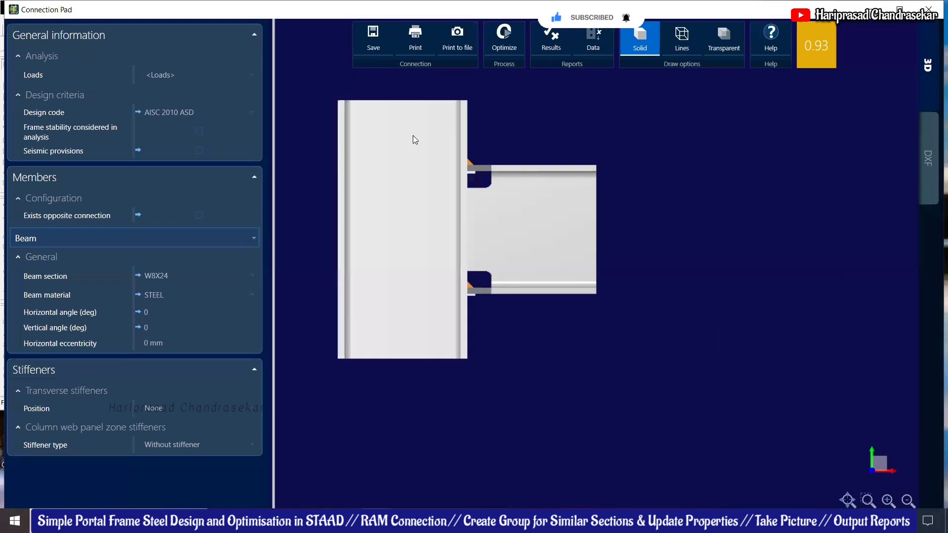
left_click_drag(665, 193, 648, 227)
mouse_move(879, 462)
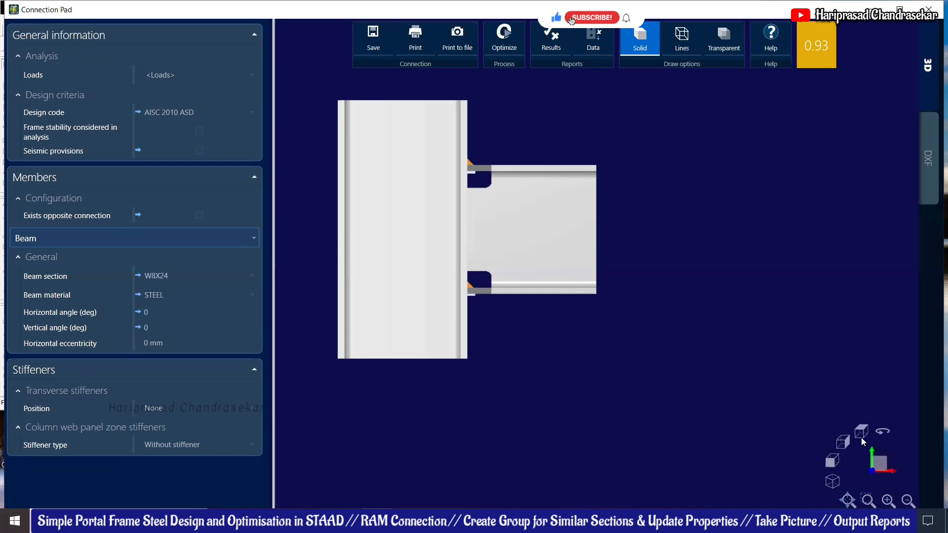
left_click(832, 482)
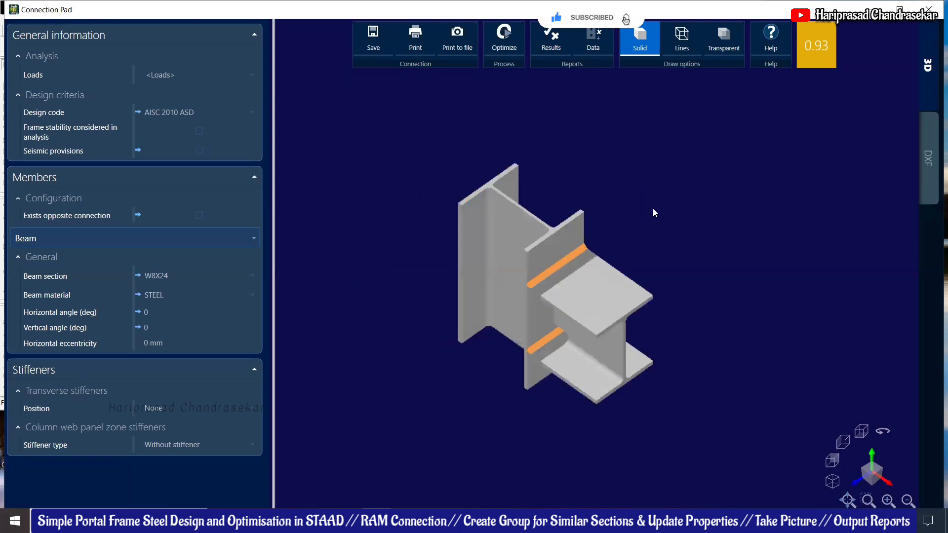
scroll(541, 265, "up", 2)
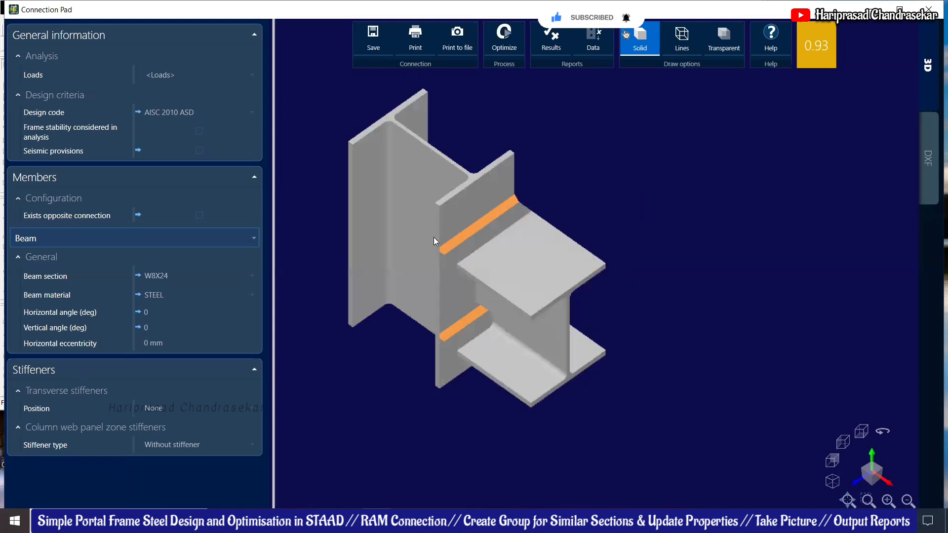
scroll(433, 237, "up", 1)
scroll(453, 175, "down", 1)
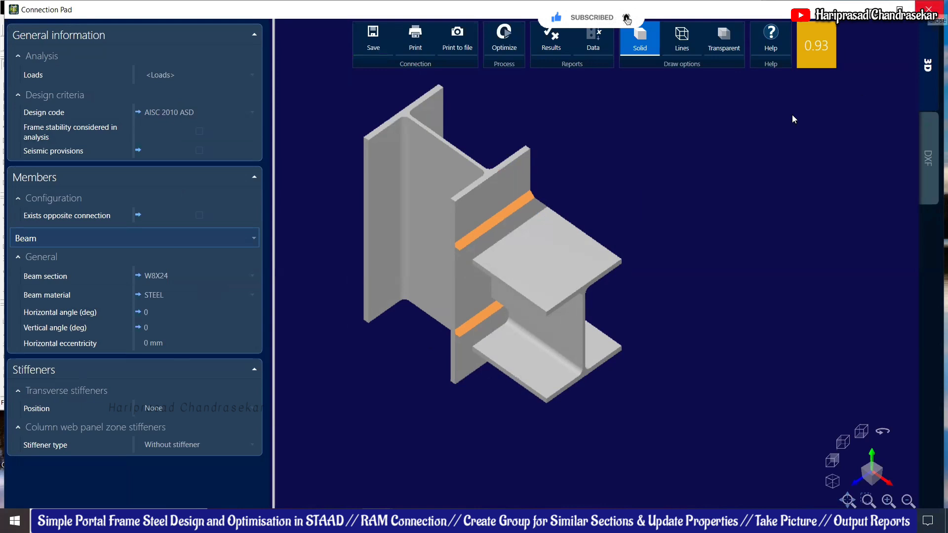
Read the connection's results report, covering demands, geometric considerations and design checks, and close it
left_click(551, 39)
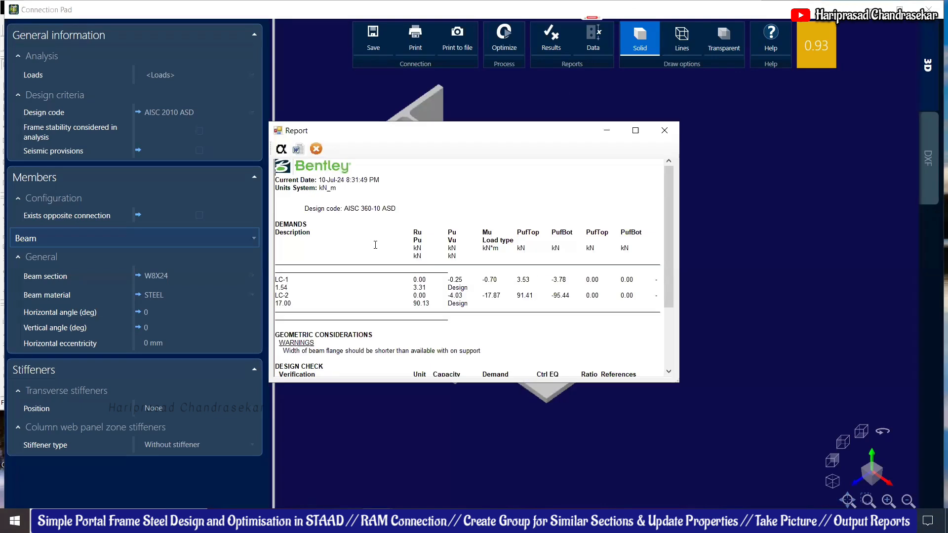
scroll(497, 301, "down", 4)
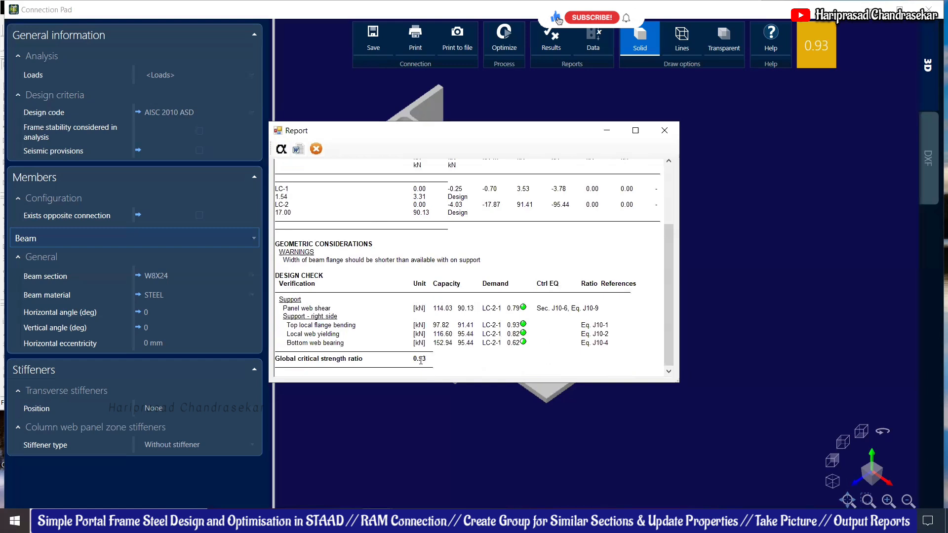
scroll(409, 349, "up", 4)
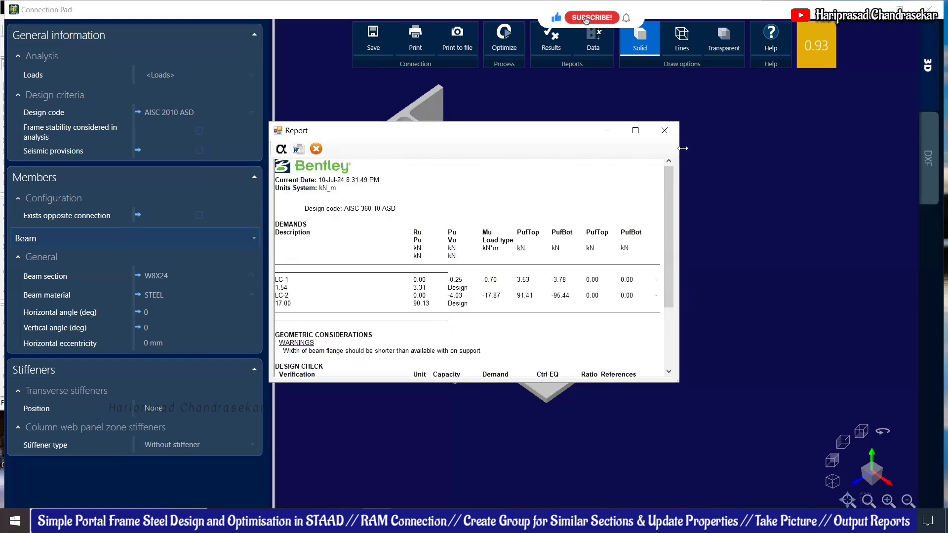
left_click(665, 130)
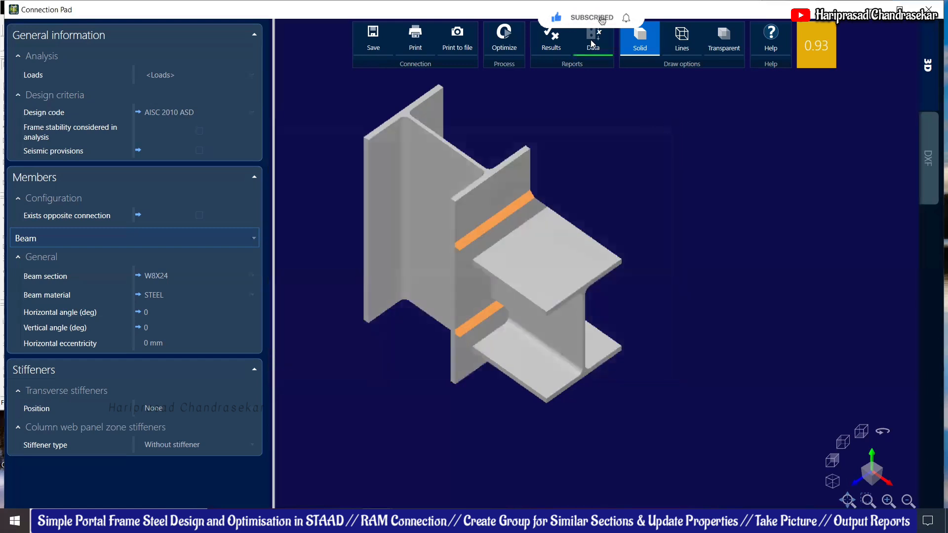
Review the connection's data report with its sketches and its beam, column and stiffener data, and close it
left_click(594, 42)
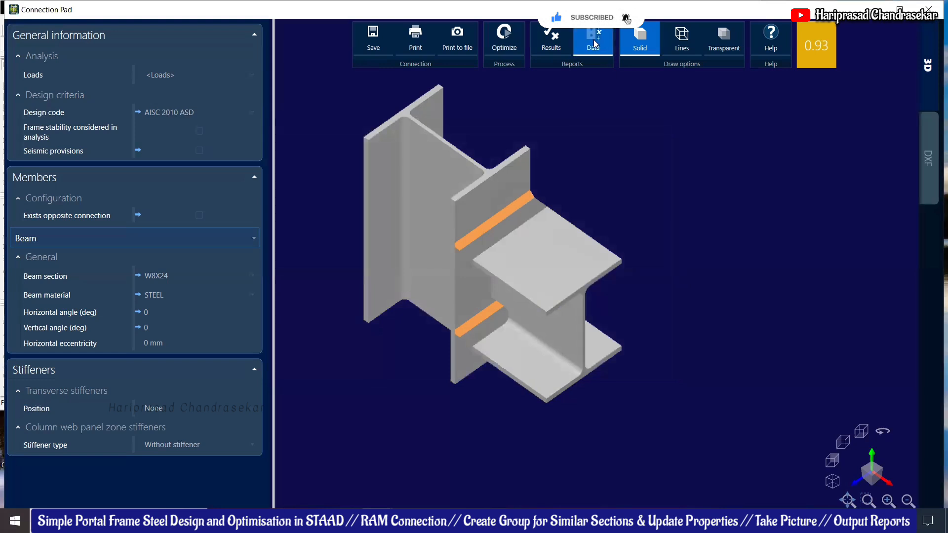
scroll(395, 327, "down", 4)
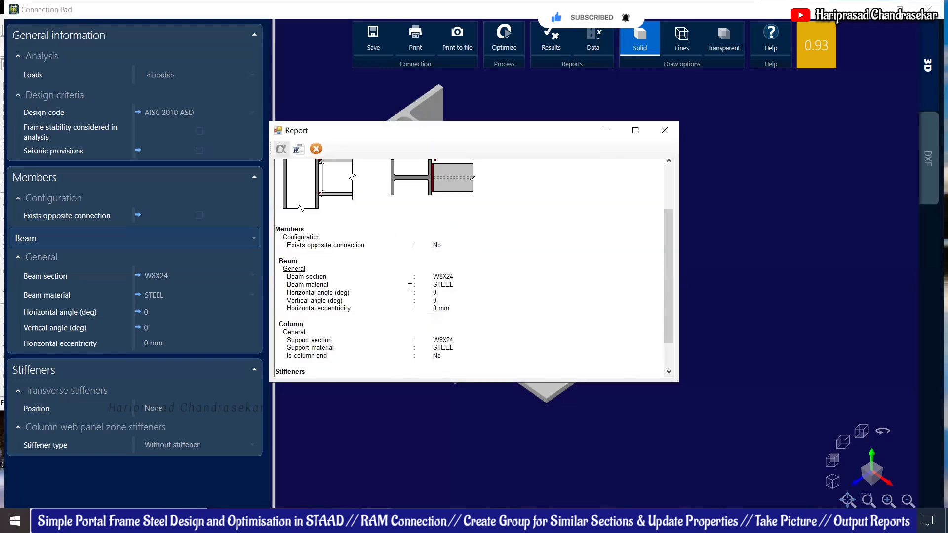
scroll(435, 276, "down", 2)
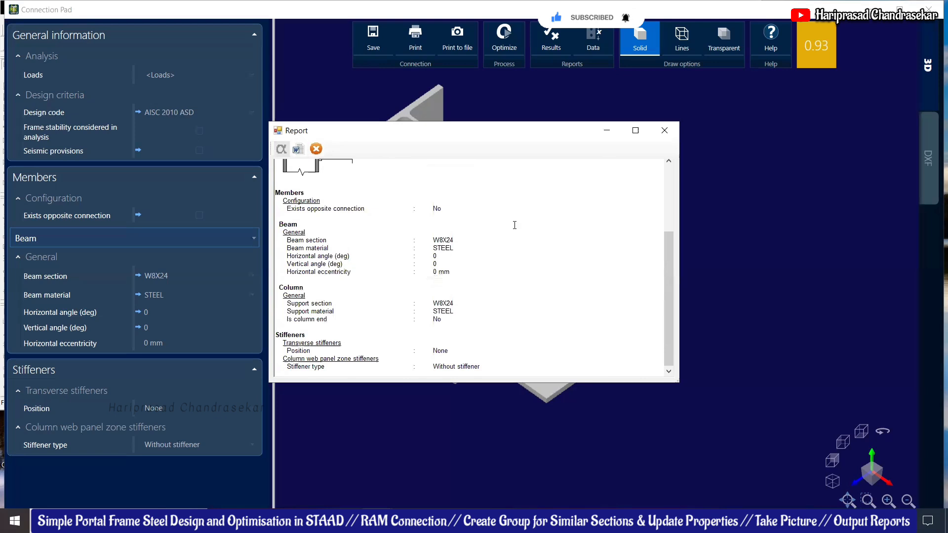
scroll(425, 258, "up", 1)
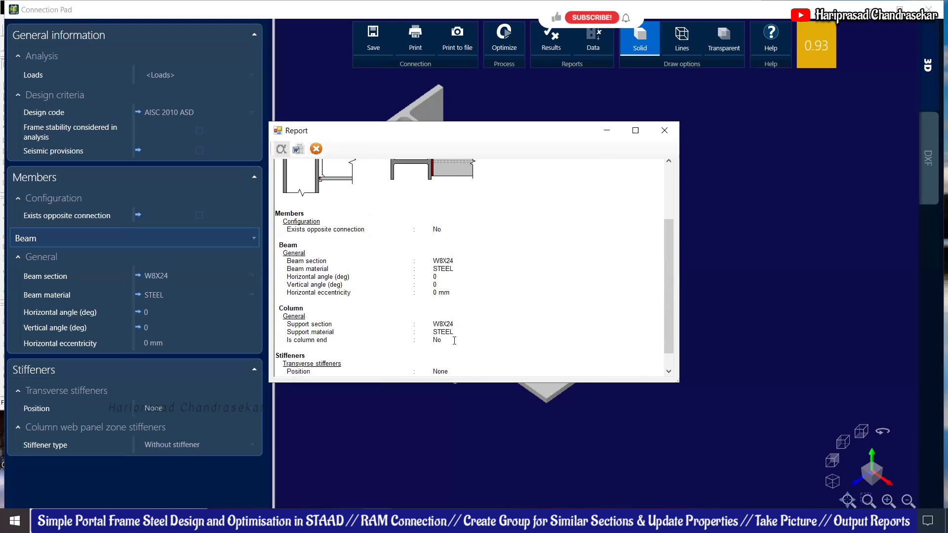
scroll(474, 283, "up", 2)
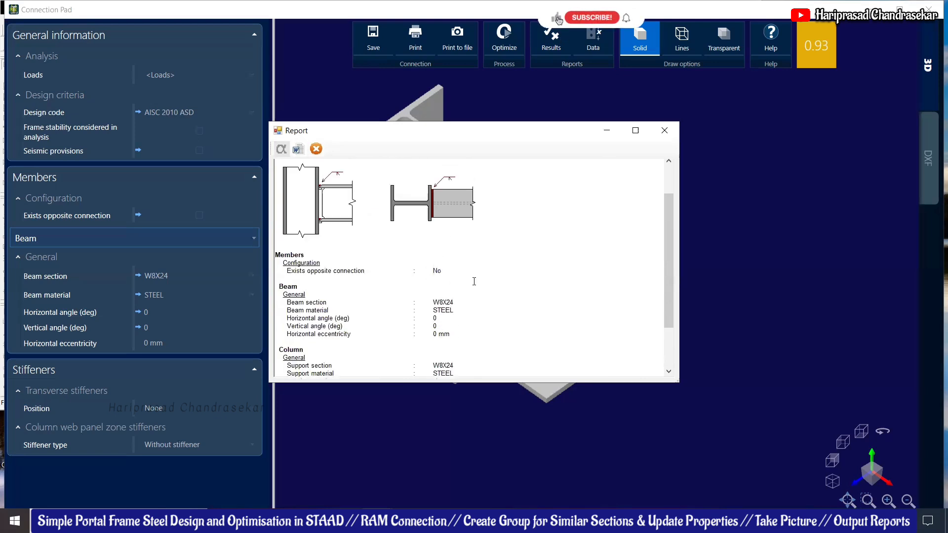
scroll(475, 281, "down", 3)
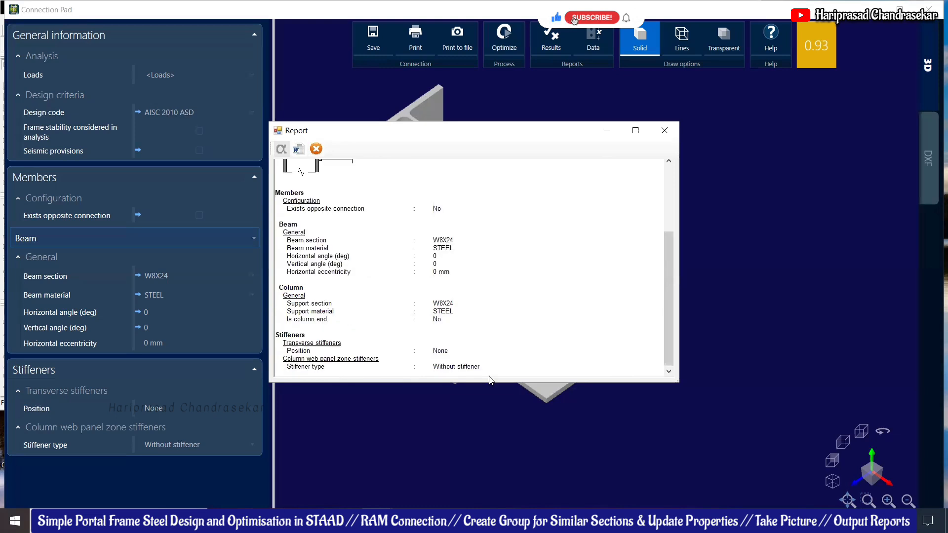
left_click(664, 130)
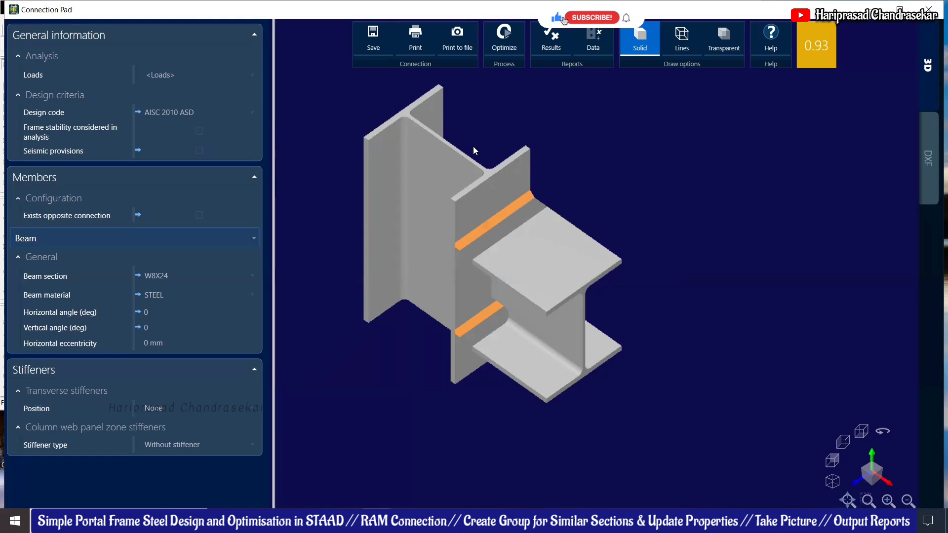
Close the connection detail without saving its pending changes and return to the STAAD.Pro model
left_click(929, 9)
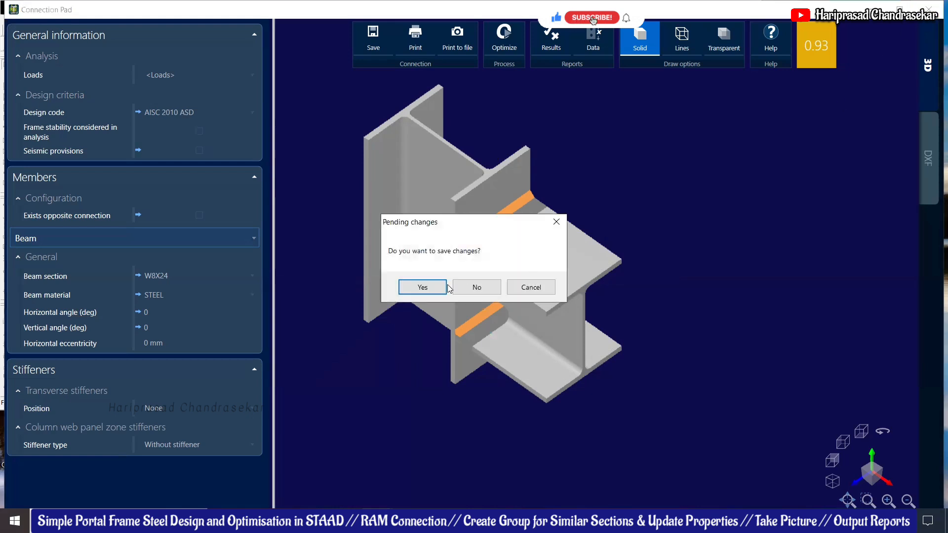
left_click(477, 288)
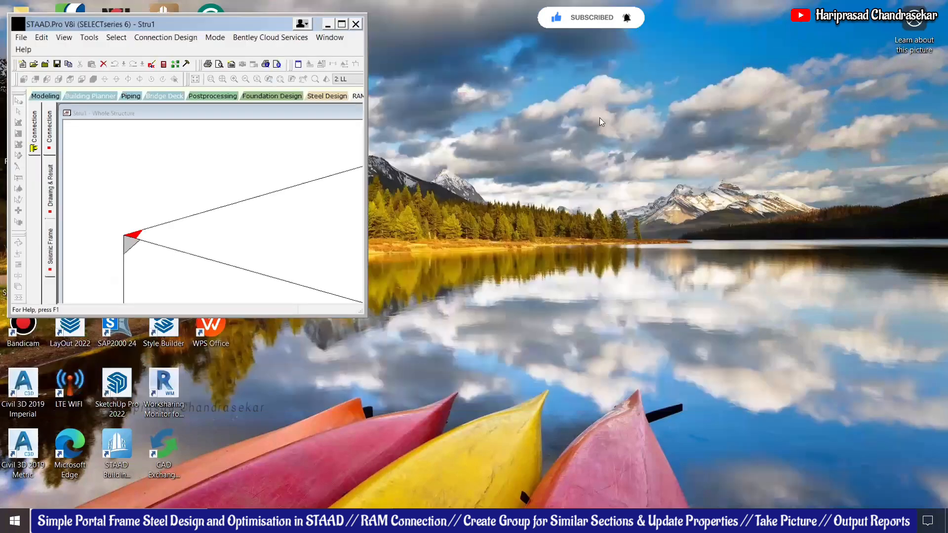
left_click(736, 7)
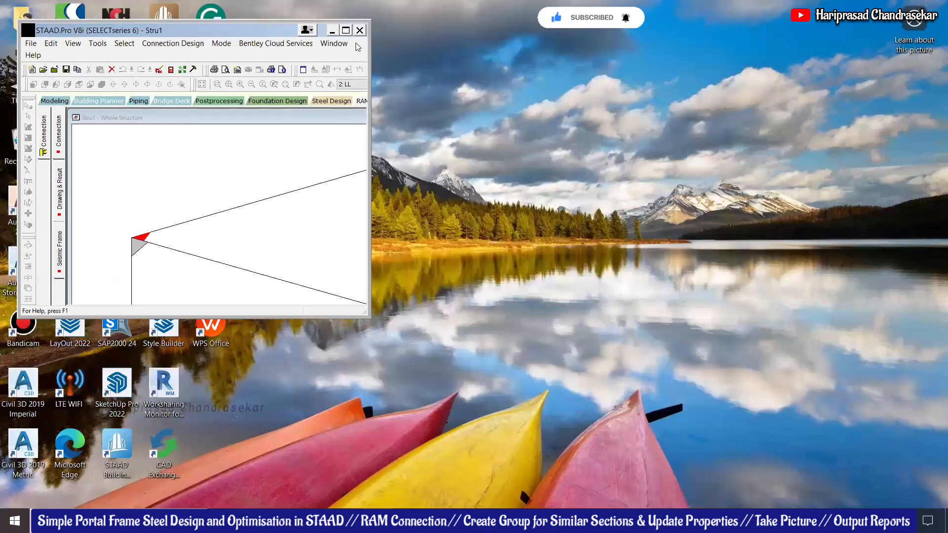
Open the detail of the welded connection between members 1 and 4 at node 2 and inspect its 3D model in isometric view
left_click(345, 31)
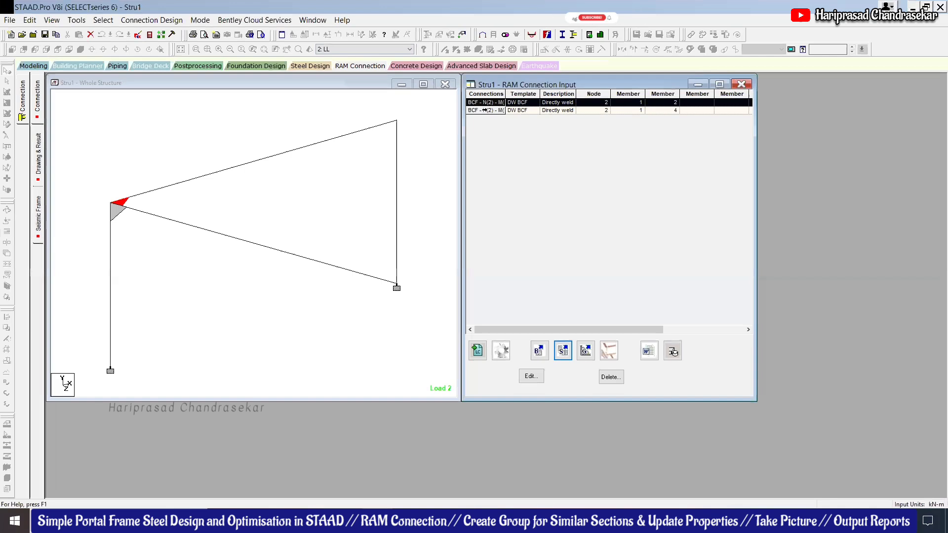
left_click(484, 111)
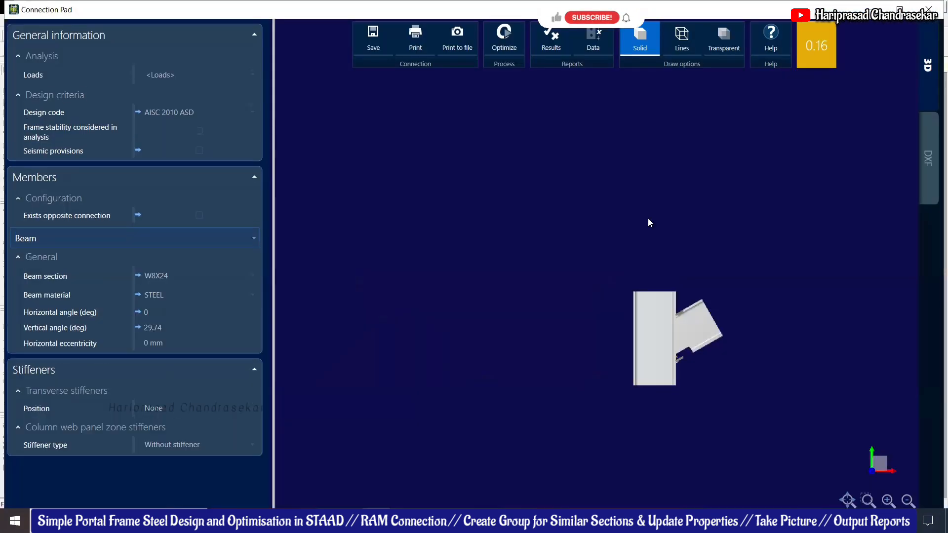
scroll(773, 330, "up", 5)
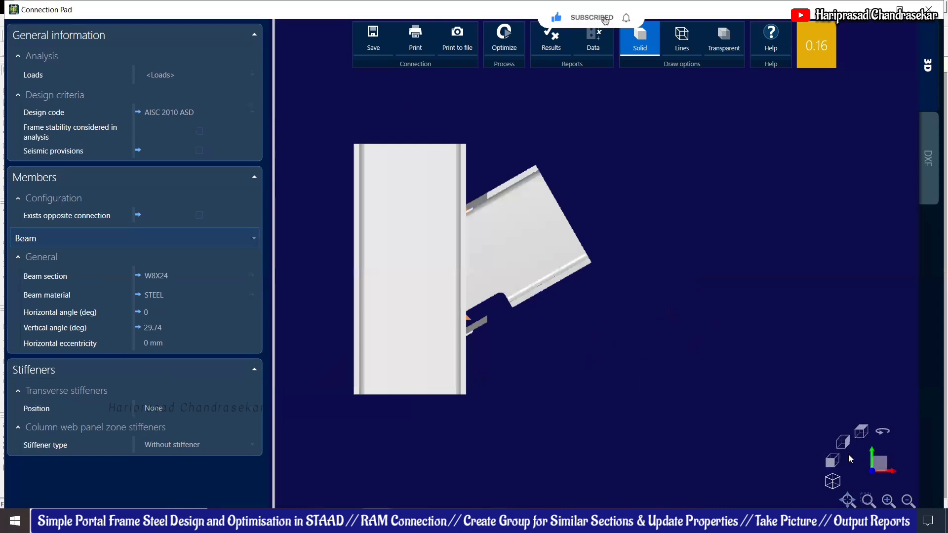
left_click(832, 482)
scroll(452, 241, "up", 2)
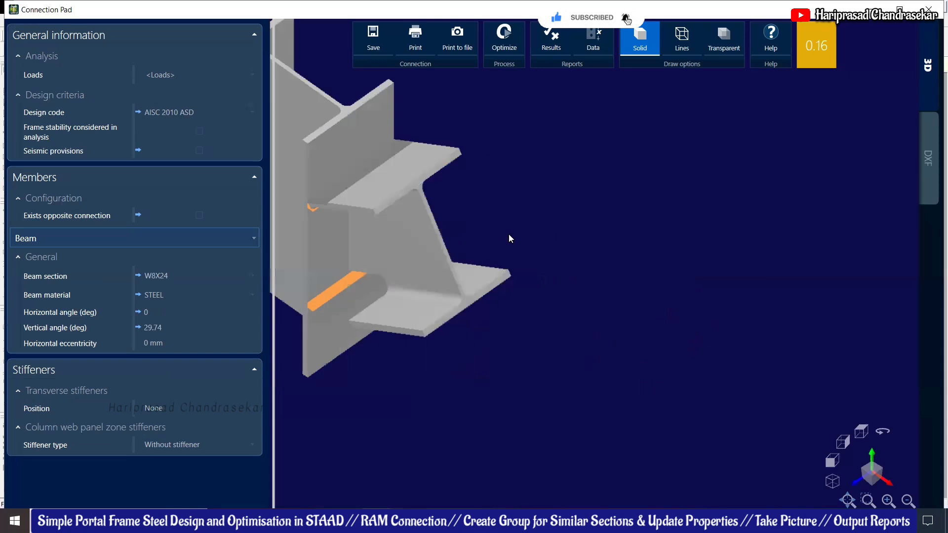
scroll(456, 237, "down", 2)
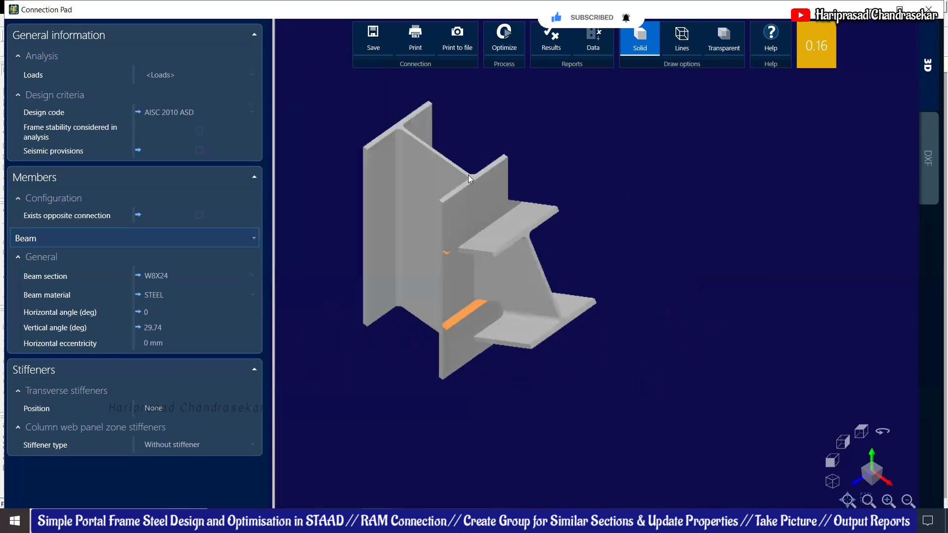
Examine the connection's DXF drawing, focusing on the lateral view of the beam-to-column joint
left_click(929, 158)
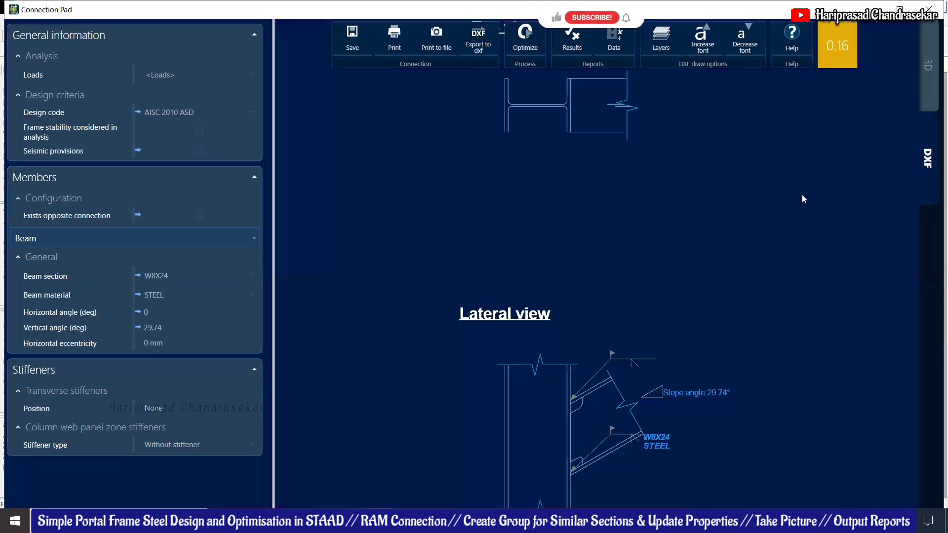
scroll(574, 373, "down", 2)
scroll(550, 241, "down", 2)
scroll(612, 388, "up", 3)
scroll(518, 345, "up", 2)
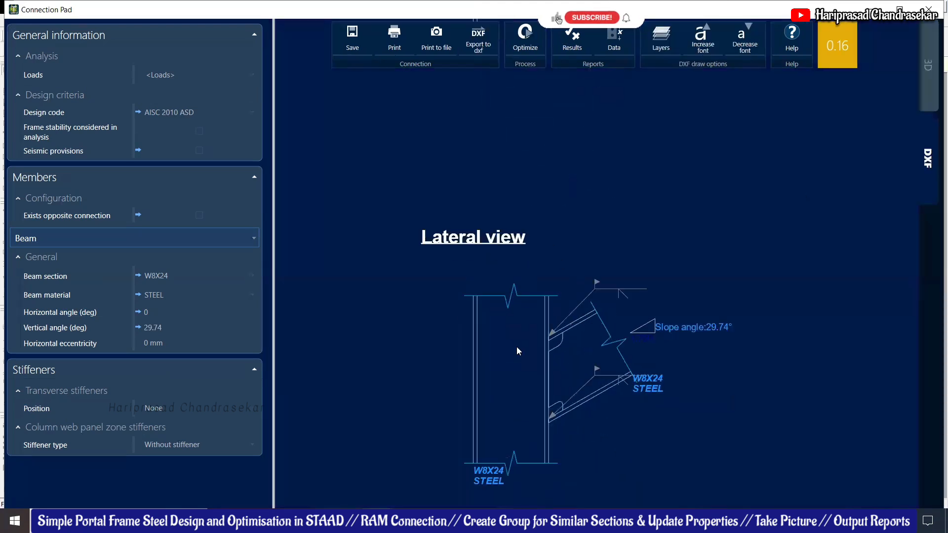
scroll(529, 321, "down", 1)
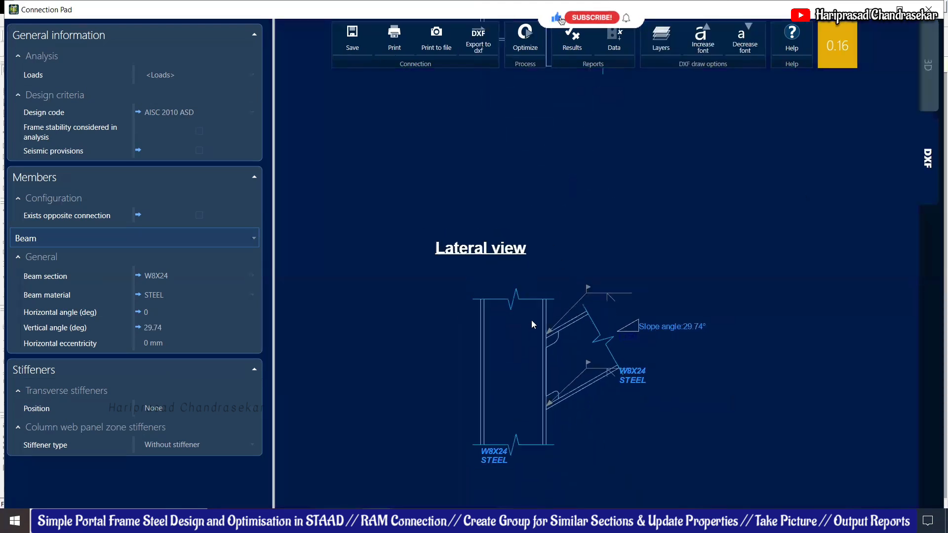
Compare the beam's vertical angle with the slope in the lateral view, leaving it unedited, and close the connection detail
left_click(200, 328)
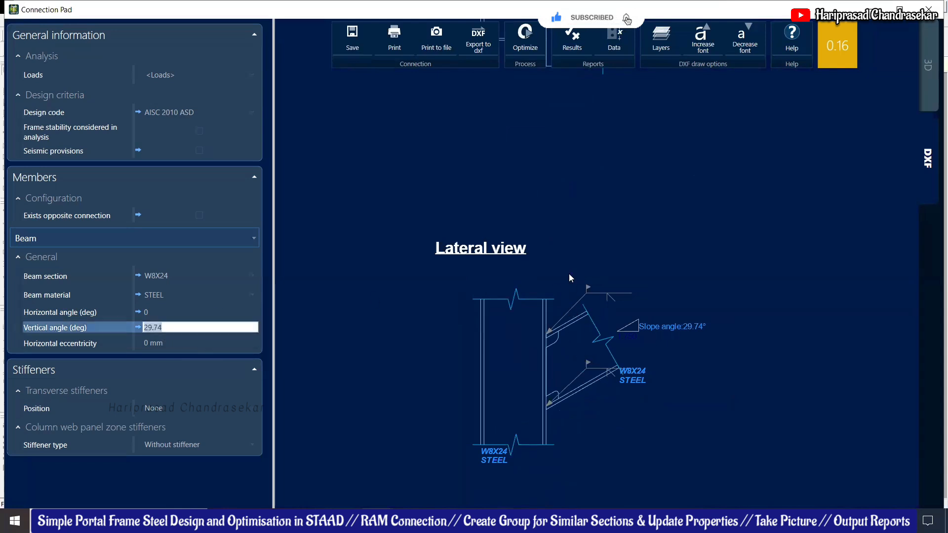
left_click(629, 214)
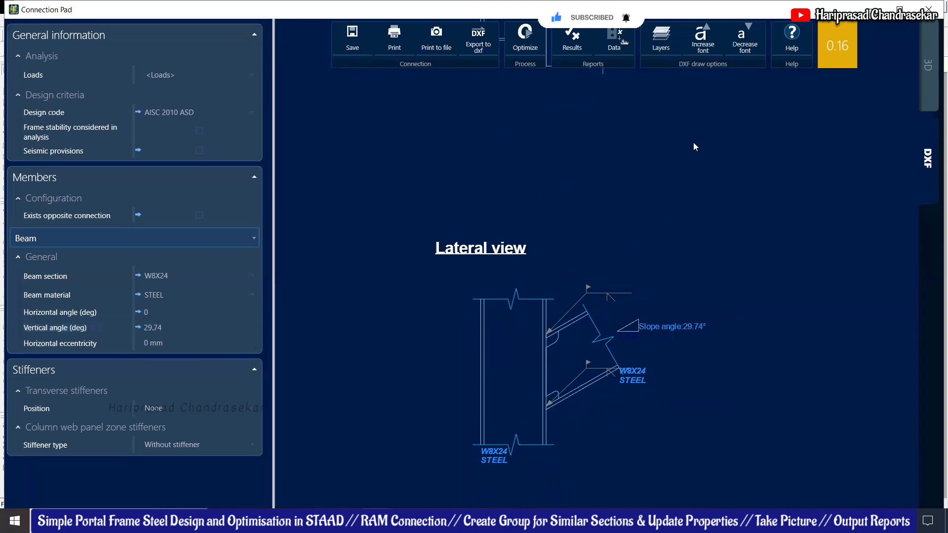
scroll(528, 411, "up", 3)
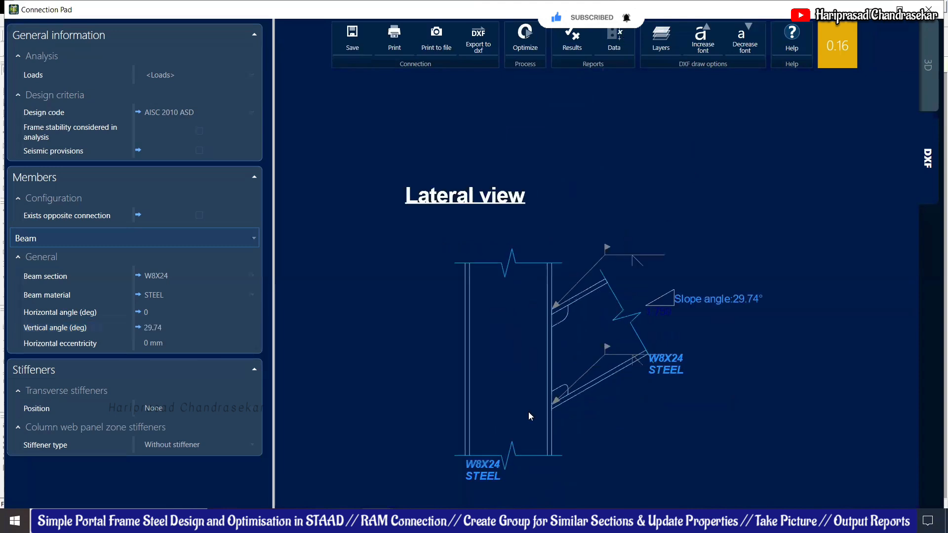
scroll(583, 401, "up", 2)
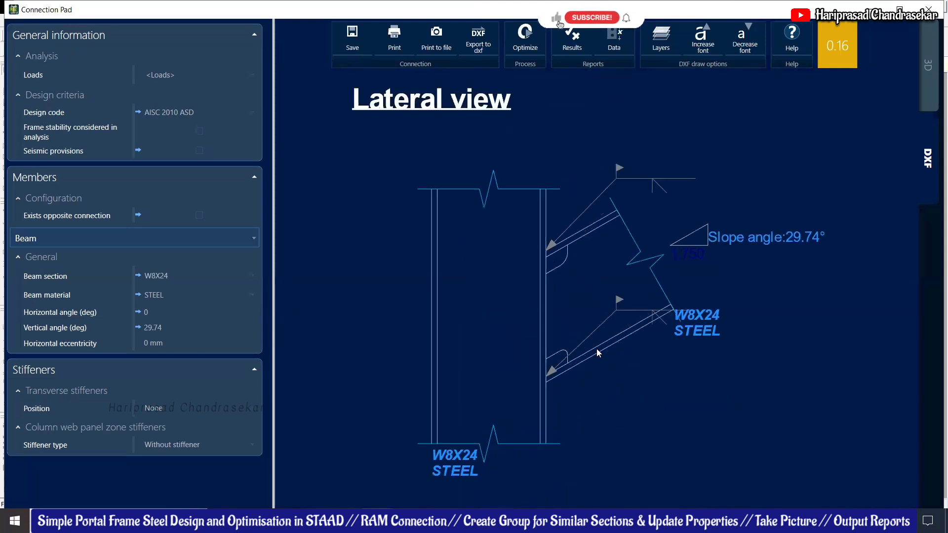
scroll(597, 344, "down", 1)
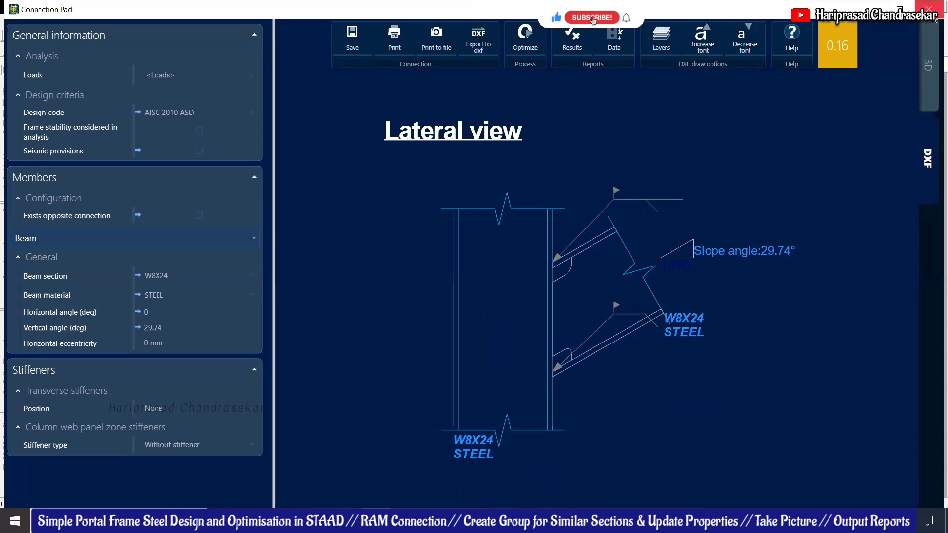
left_click(929, 8)
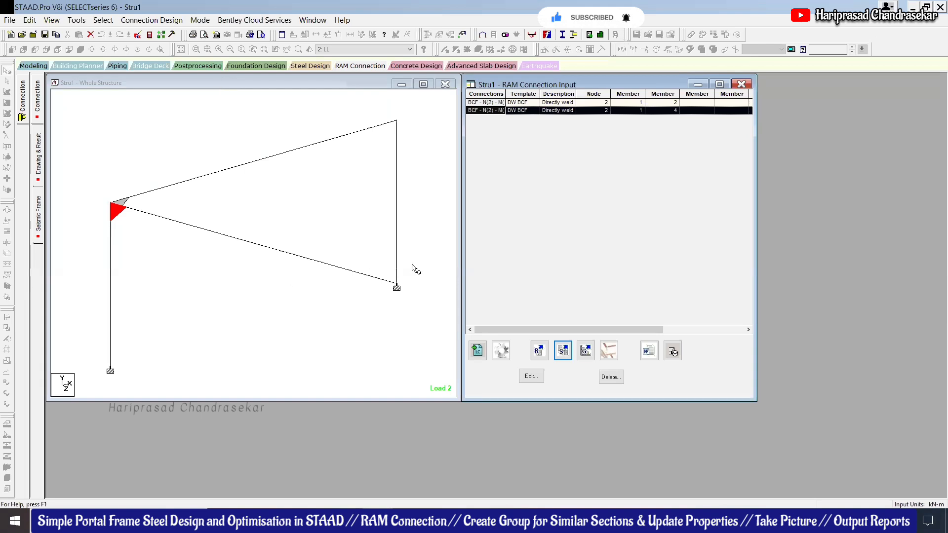
Try to assign all the Moment Angle_Tee BCF basic connections to the joint at node 4 and dismiss the validation report
left_click_drag(426, 258, 359, 320)
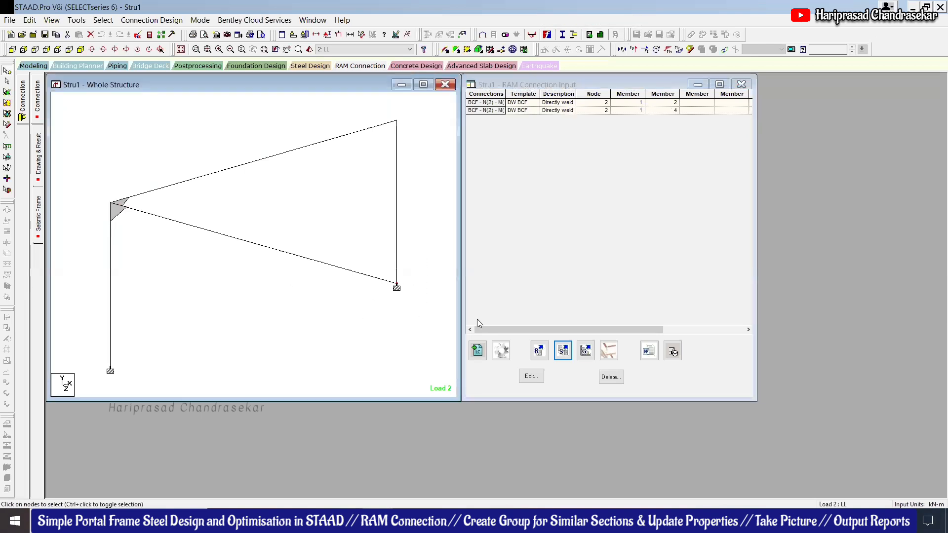
left_click(545, 353)
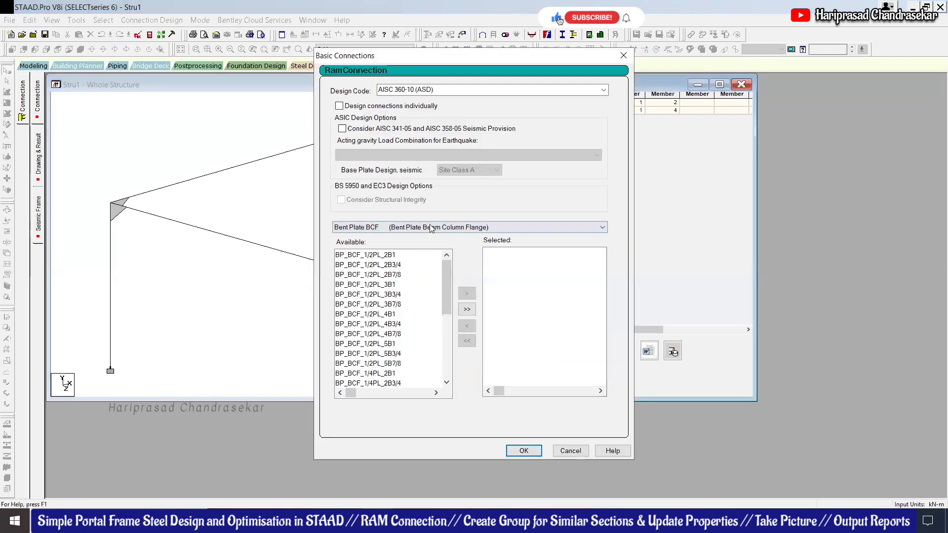
left_click(431, 226)
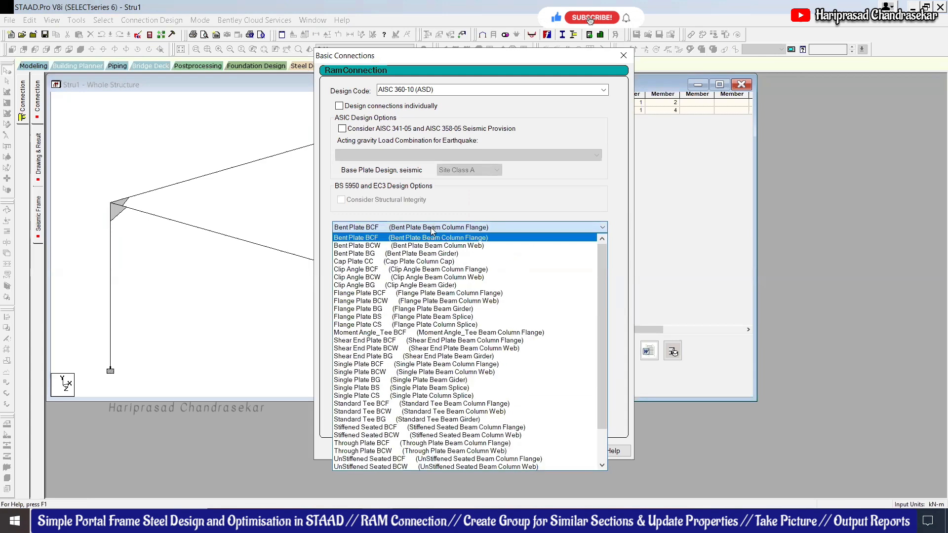
left_click(439, 238)
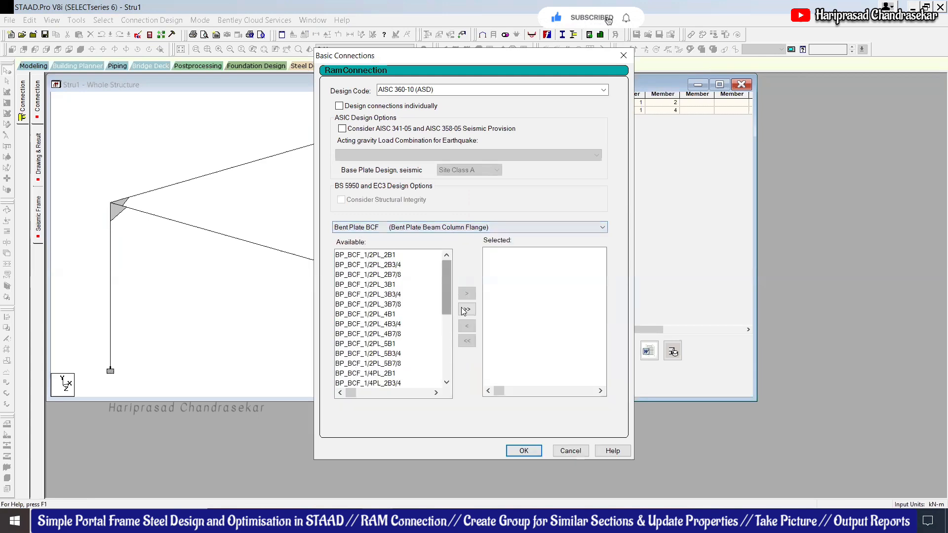
left_click(457, 228)
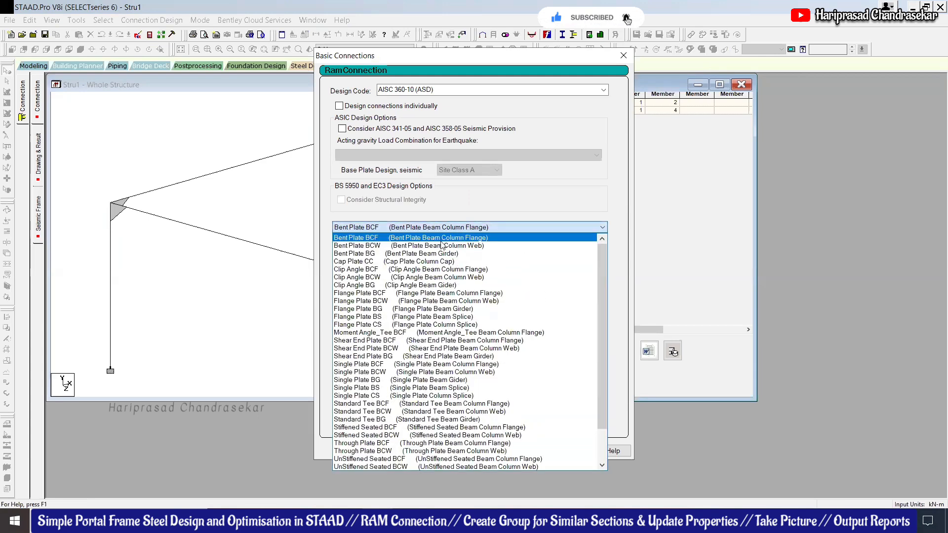
left_click(372, 335)
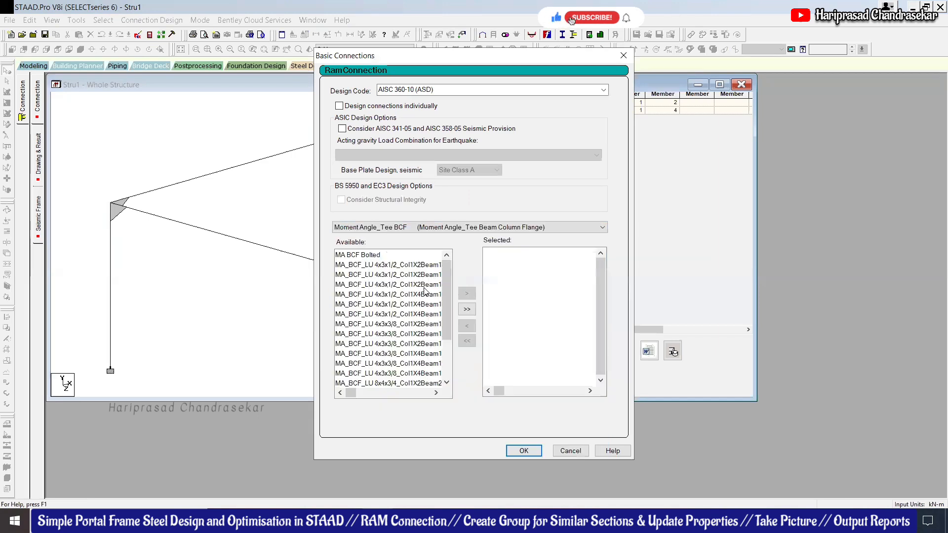
left_click(467, 311)
left_click(524, 451)
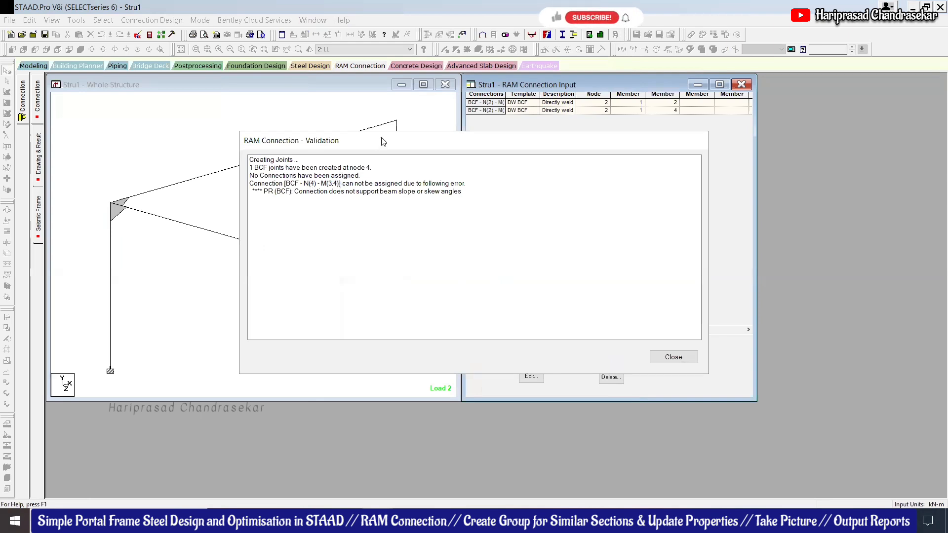
left_click_drag(384, 141, 309, 129)
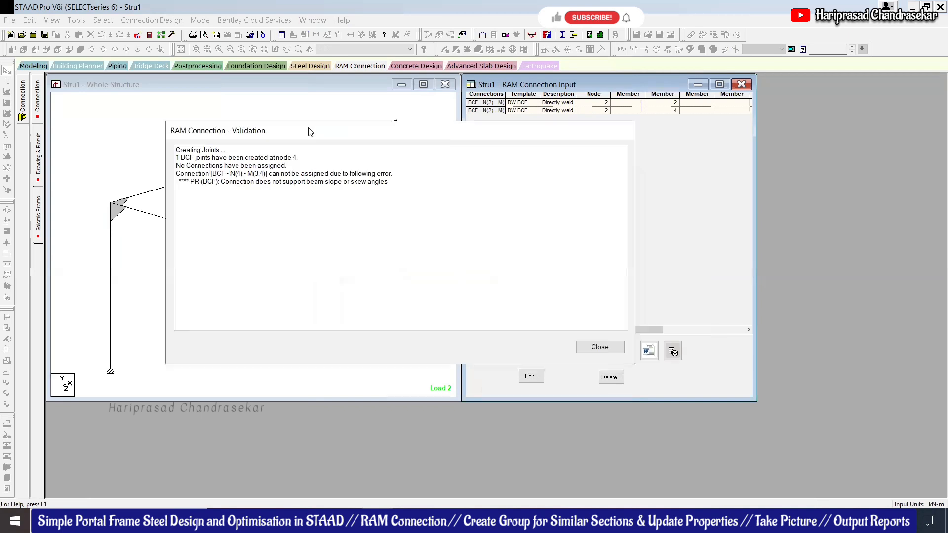
left_click(599, 346)
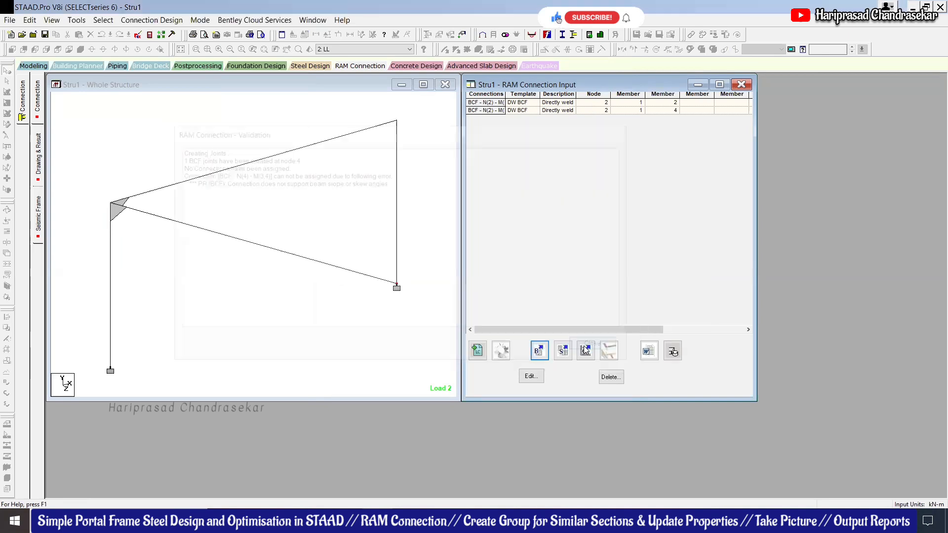
Try to assign the DA BCW All bolted basic connection from Clip Angle BCW at node 4 and dismiss the validation report
left_click(545, 353)
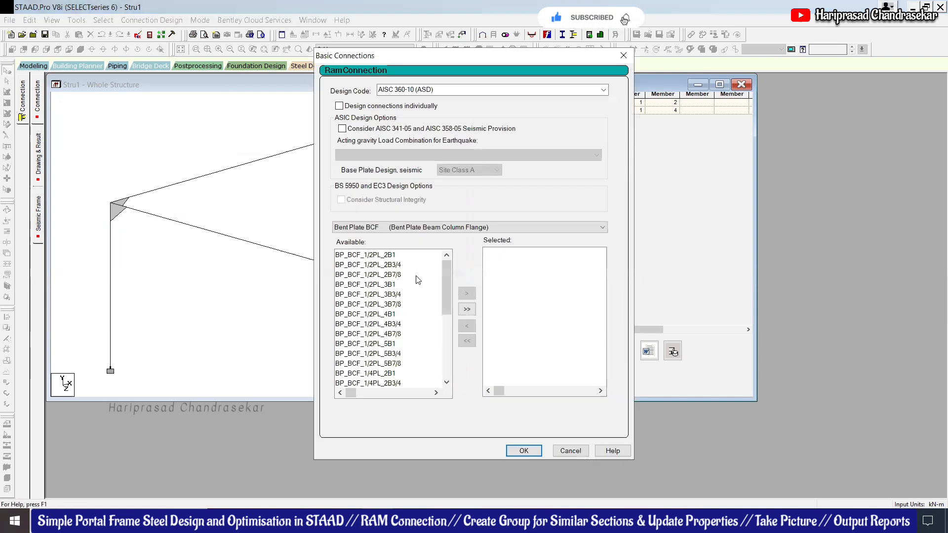
left_click(421, 228)
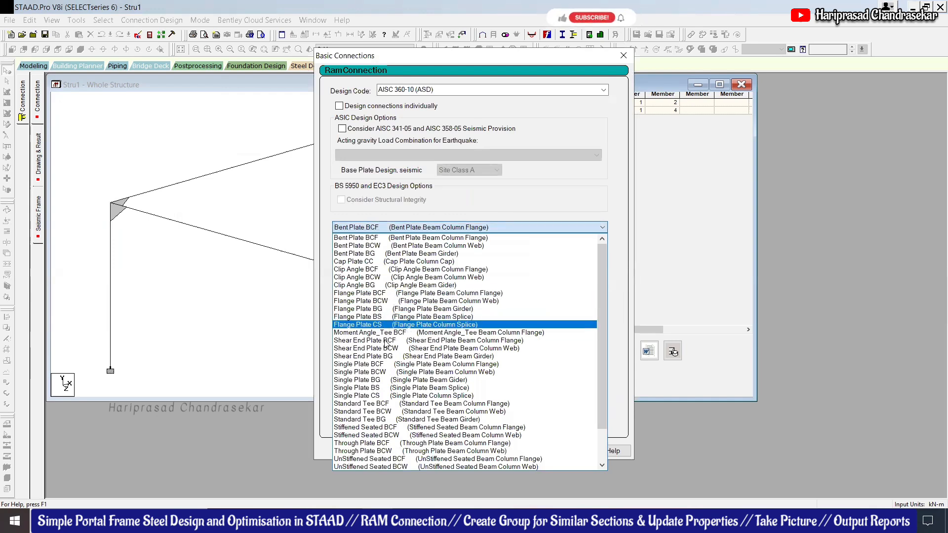
scroll(384, 400, "down", 5)
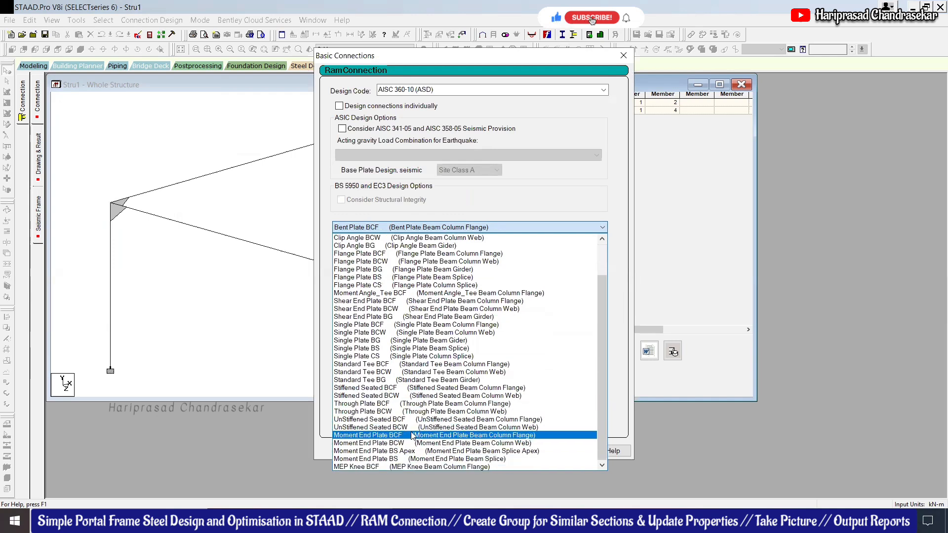
scroll(395, 267, "up", 3)
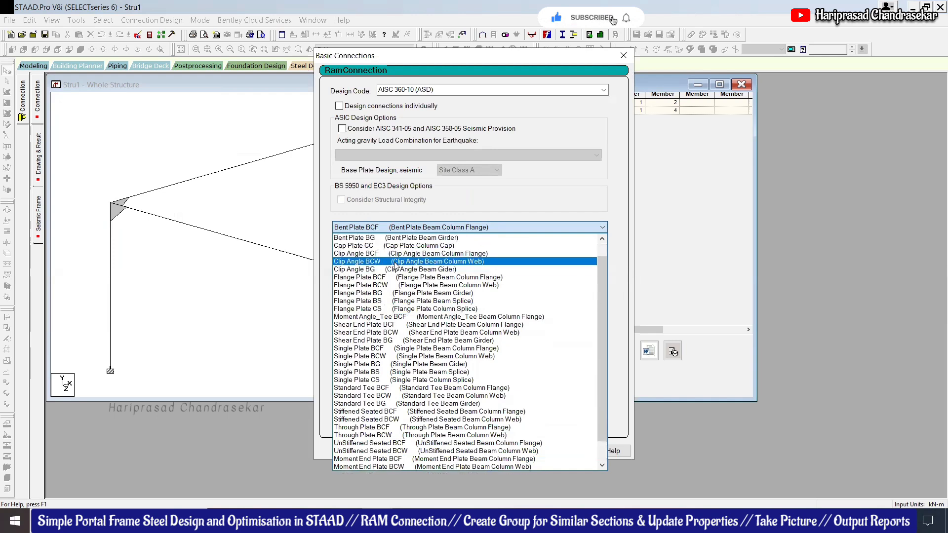
left_click(462, 262)
left_click(384, 254)
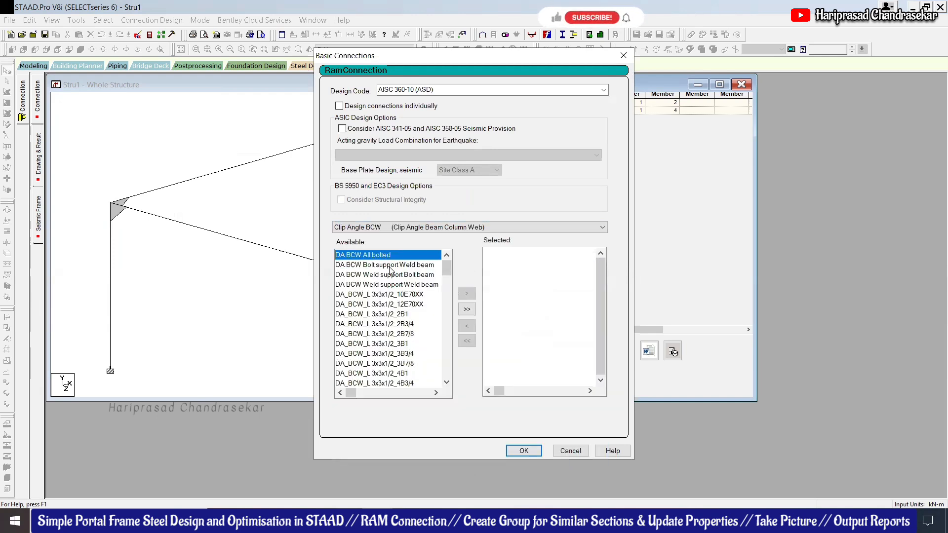
left_click(467, 293)
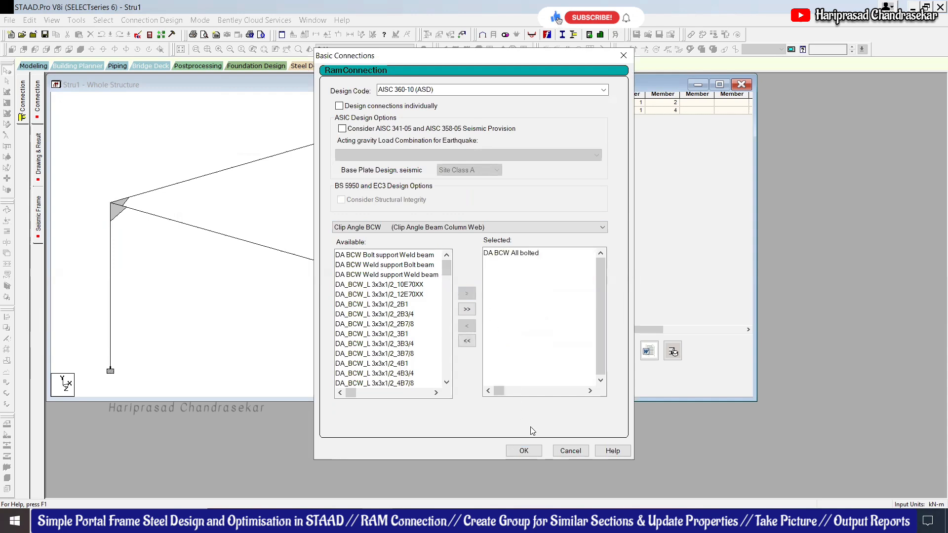
left_click(523, 450)
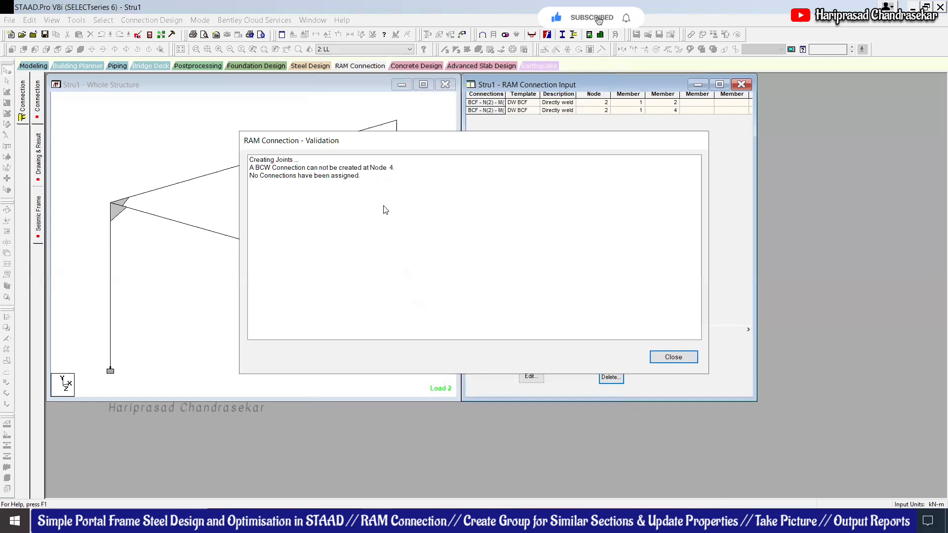
left_click(676, 359)
Select node 4 and assign all four Clip Angle BCF smart connections to its joint under AISC 360-10 (ASD)
left_click(363, 306)
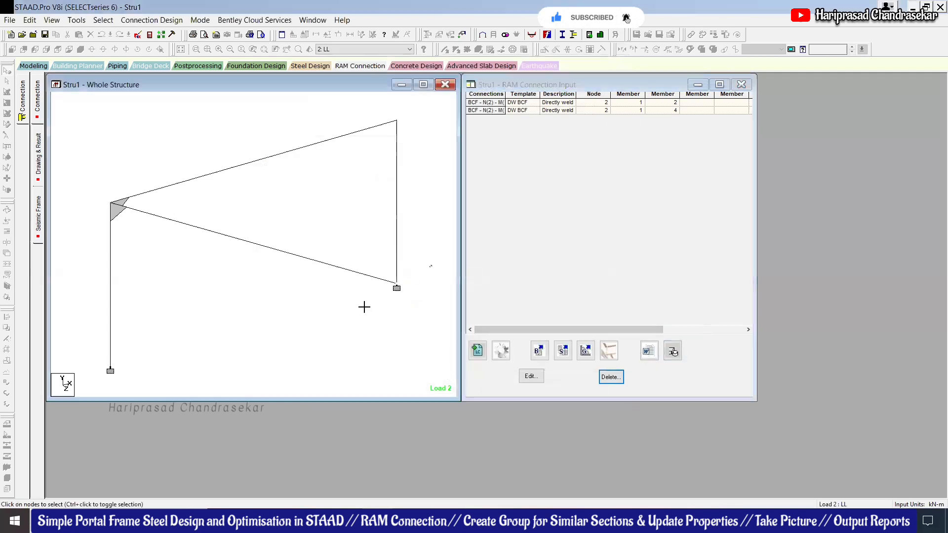
left_click(564, 351)
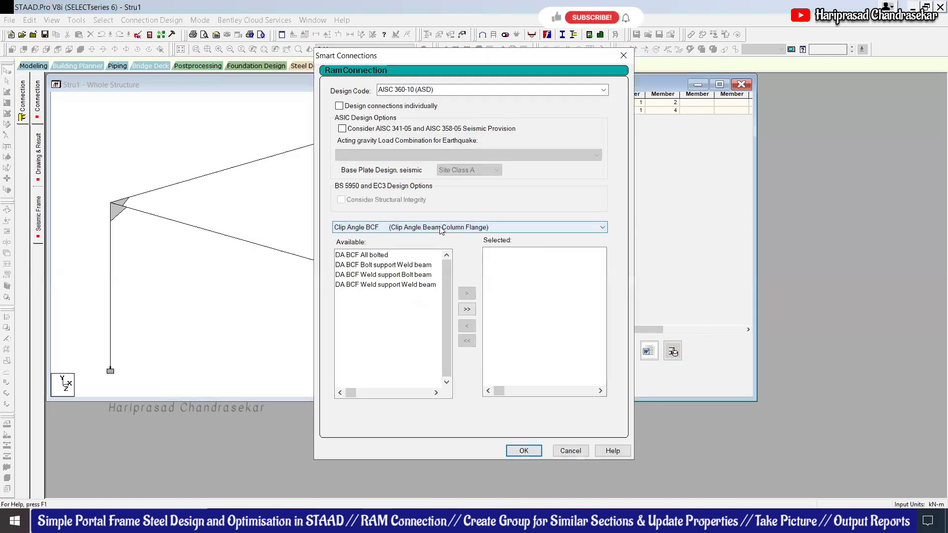
key("alt+Tab")
left_click(434, 227)
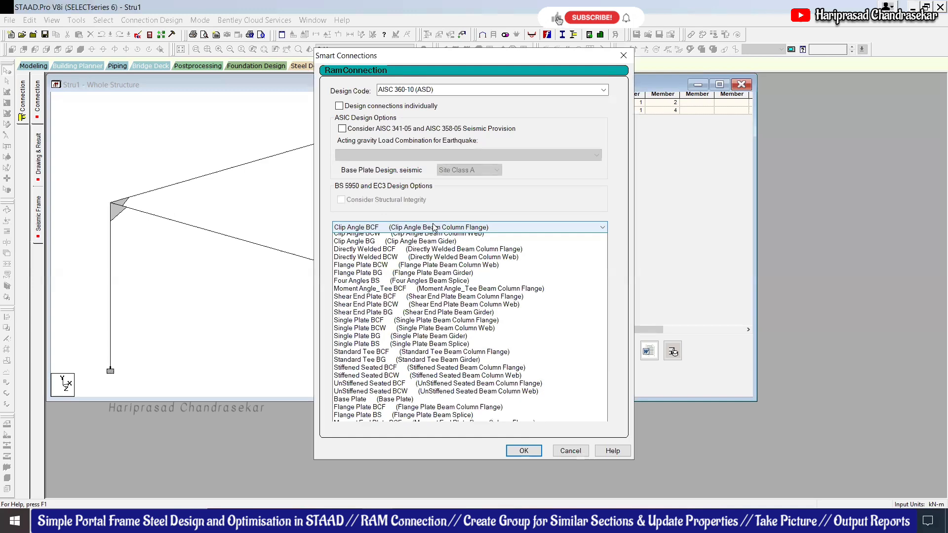
left_click(435, 229)
left_click(465, 310)
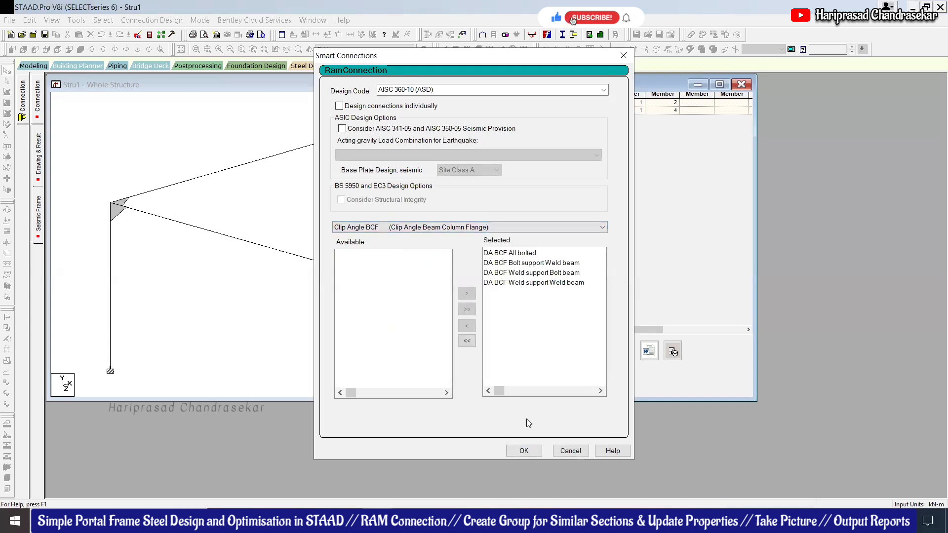
left_click(524, 451)
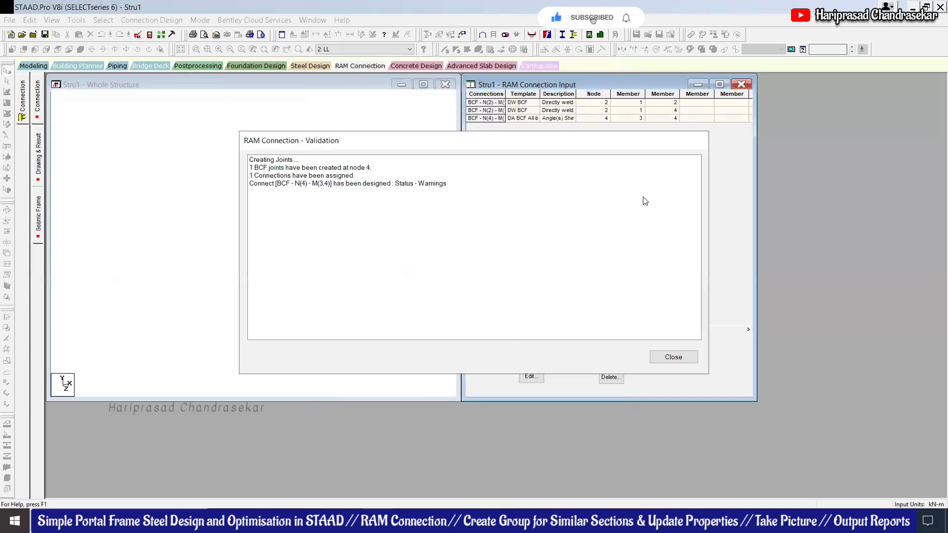
Dismiss the validation report, then open the node 4 clip angle connection's detail in isometric 3D view
left_click(671, 358)
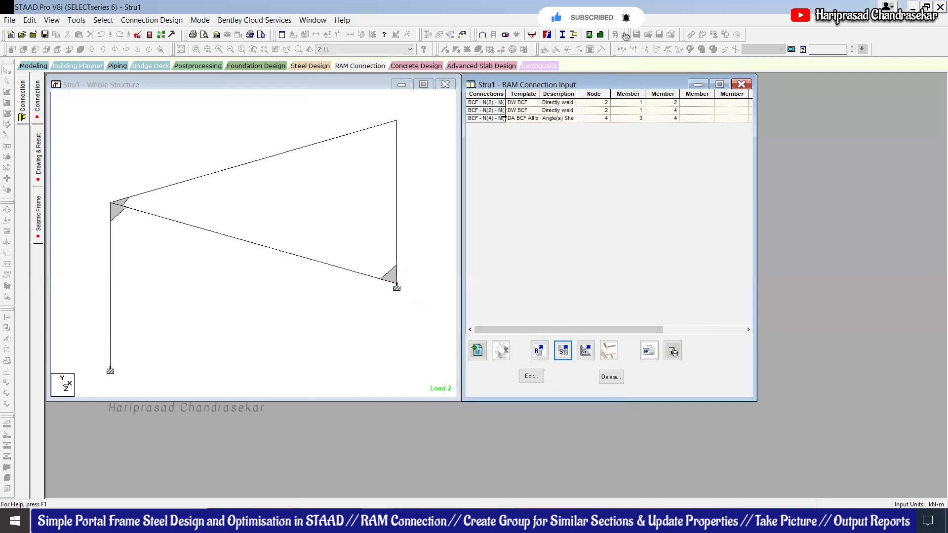
left_click(500, 118)
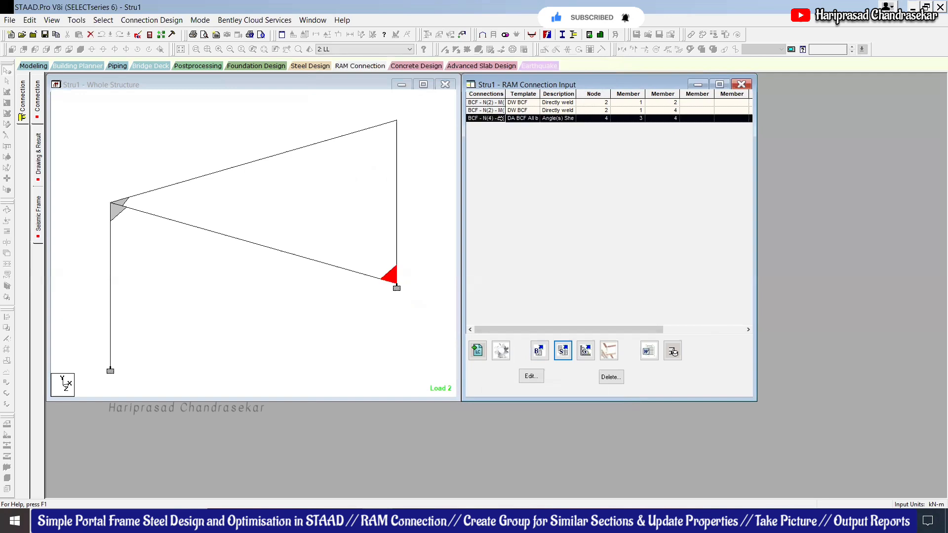
double_click(501, 118)
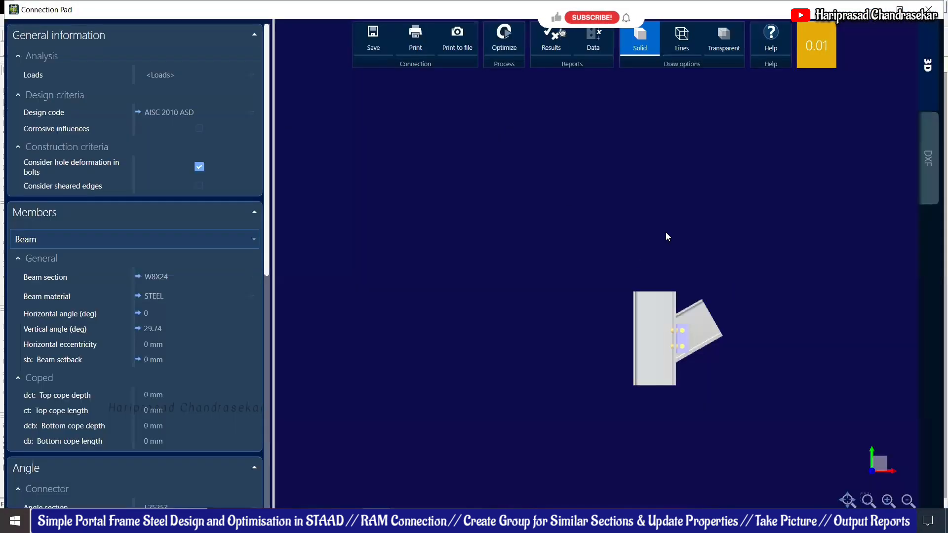
scroll(523, 186, "up", 5)
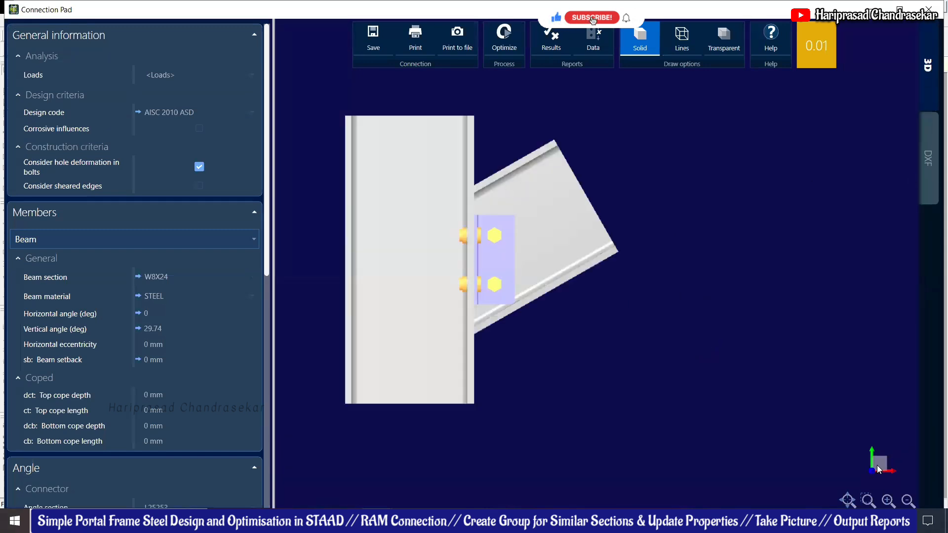
mouse_move(878, 459)
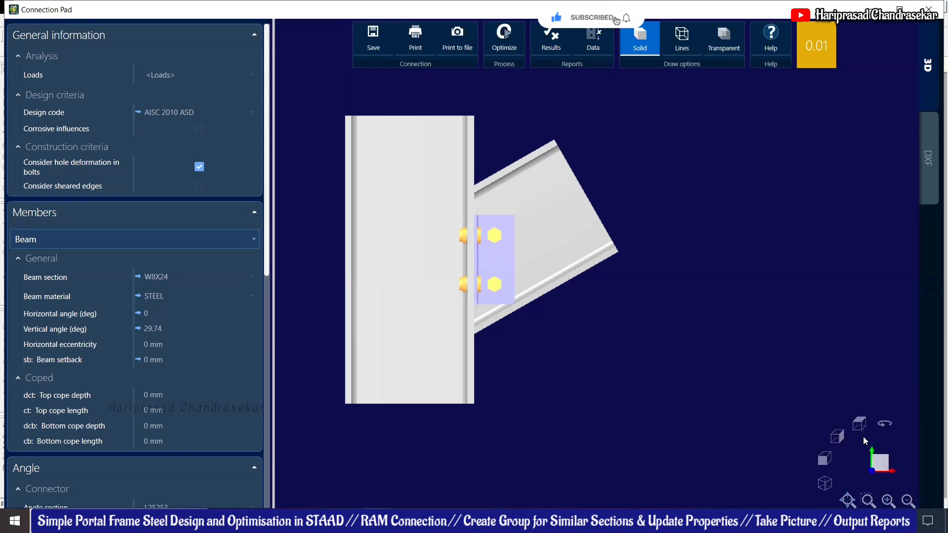
left_click(824, 483)
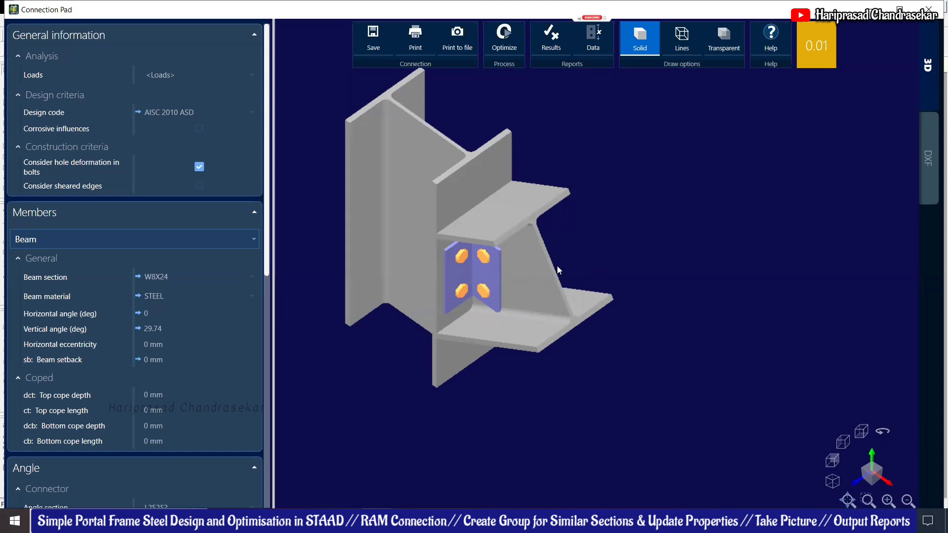
Examine the node 4 connection's angle and bolts in 3D from the isometric and rear views
scroll(616, 237, "down", 1)
scroll(637, 217, "up", 1)
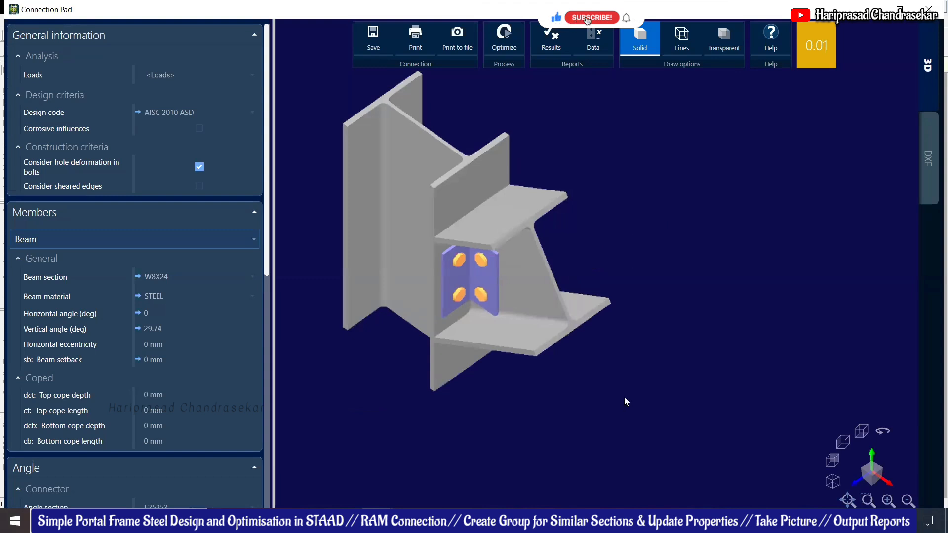
scroll(652, 390, "down", 1)
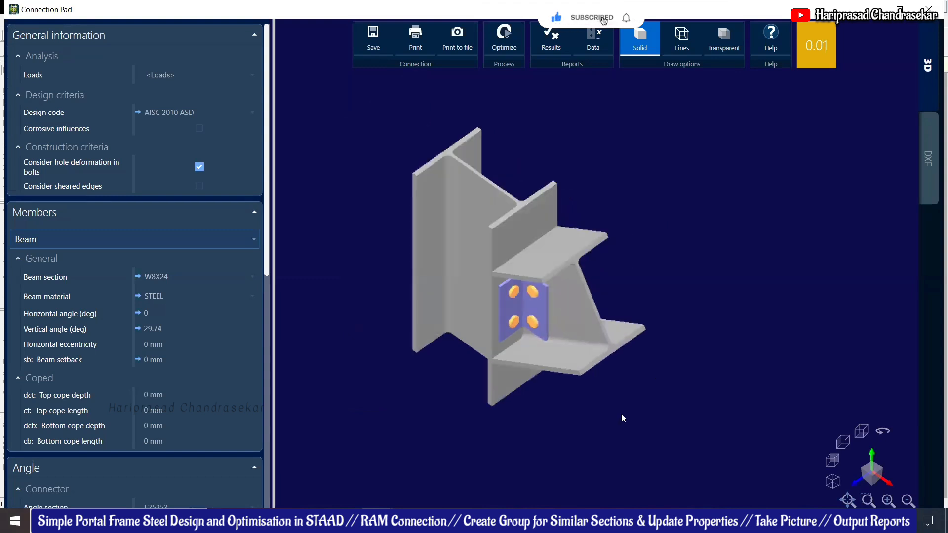
left_click_drag(666, 398, 619, 424)
scroll(477, 206, "up", 1)
scroll(406, 170, "up", 1)
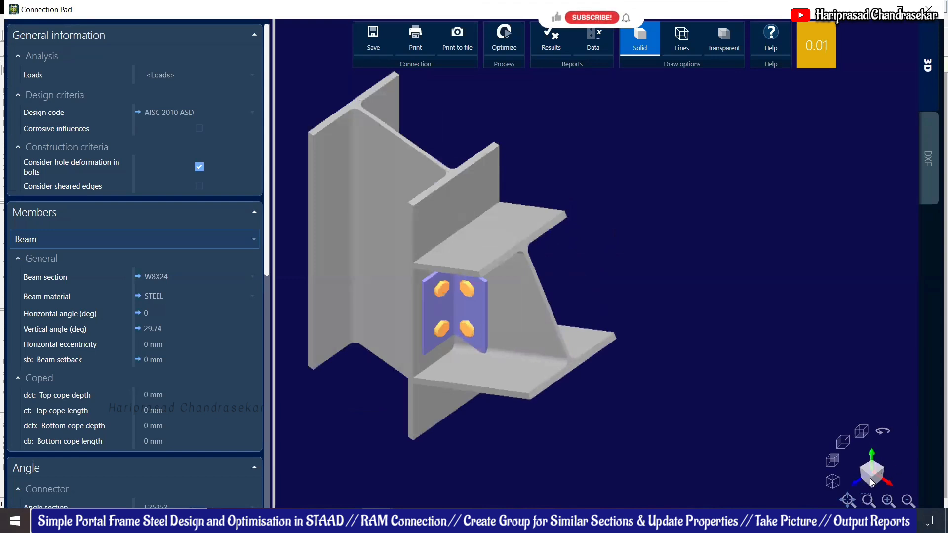
left_click(843, 442)
left_click(842, 454)
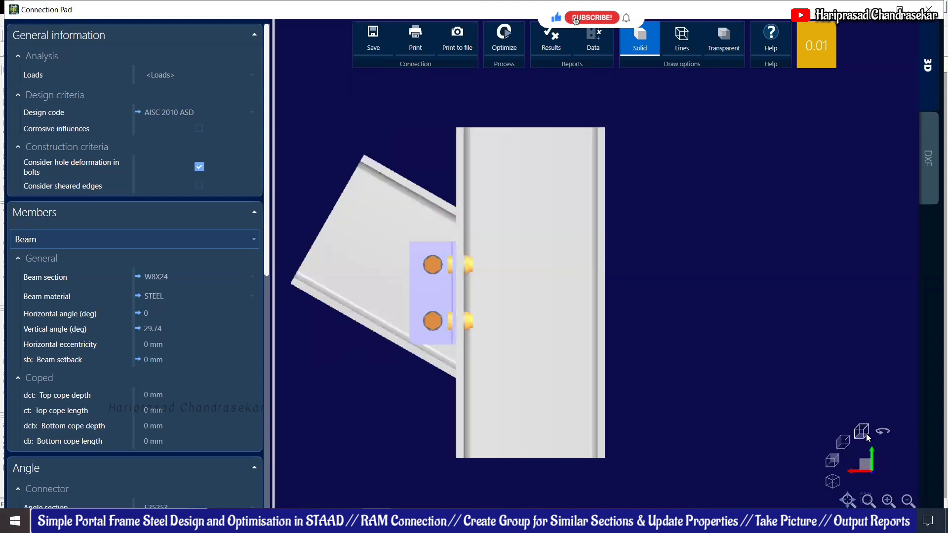
left_click(845, 483)
left_click(834, 482)
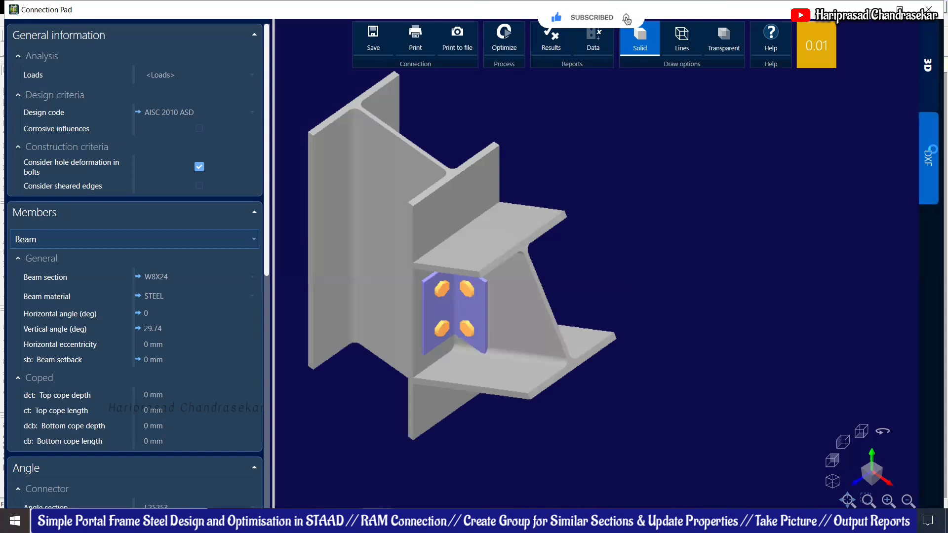
Review the DXF drawing's lateral and top views for the node 4 connection and close the connection detail
left_click(930, 154)
scroll(580, 440, "up", 3)
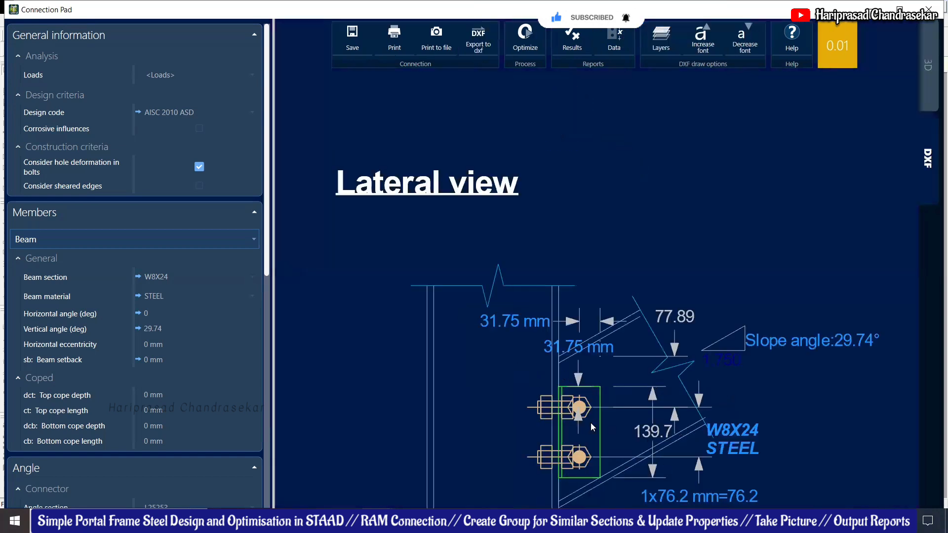
scroll(513, 217, "down", 3)
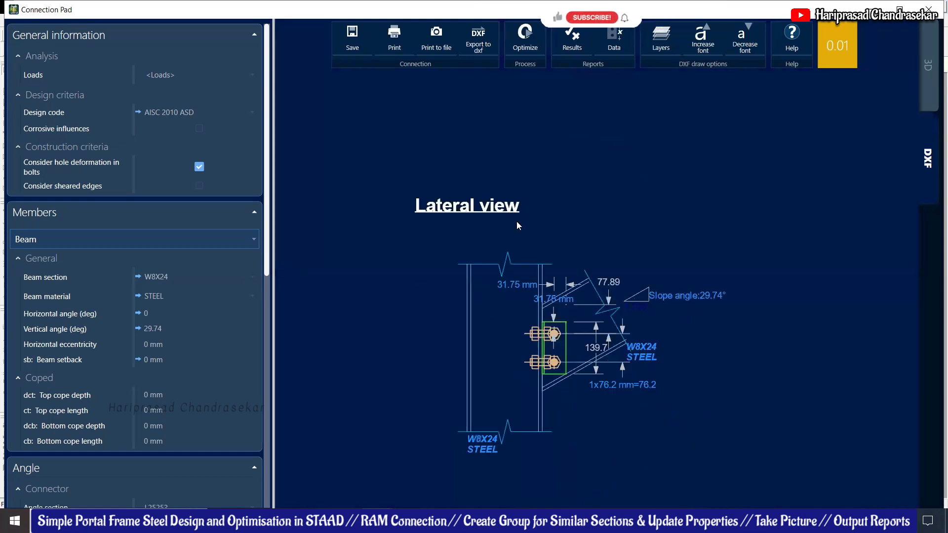
scroll(505, 363, "down", 3)
scroll(512, 313, "up", 3)
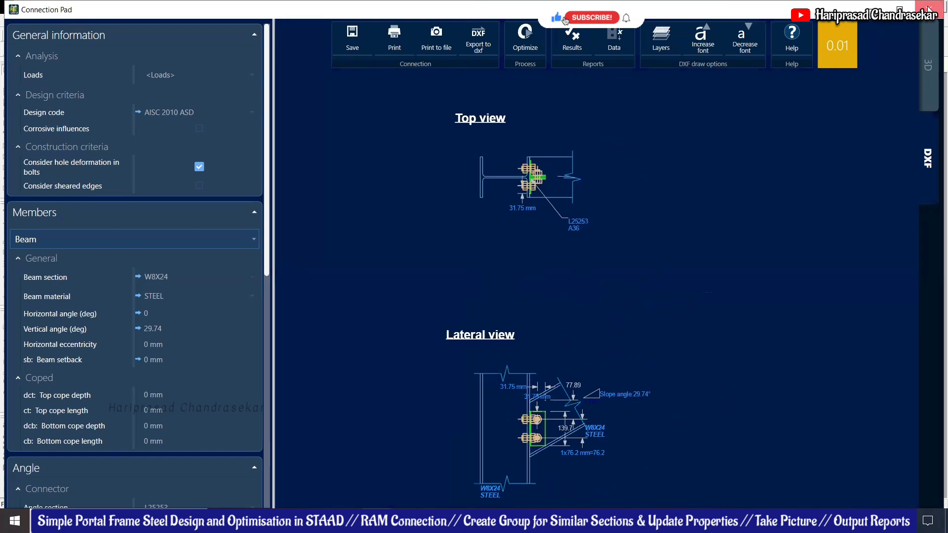
left_click(929, 9)
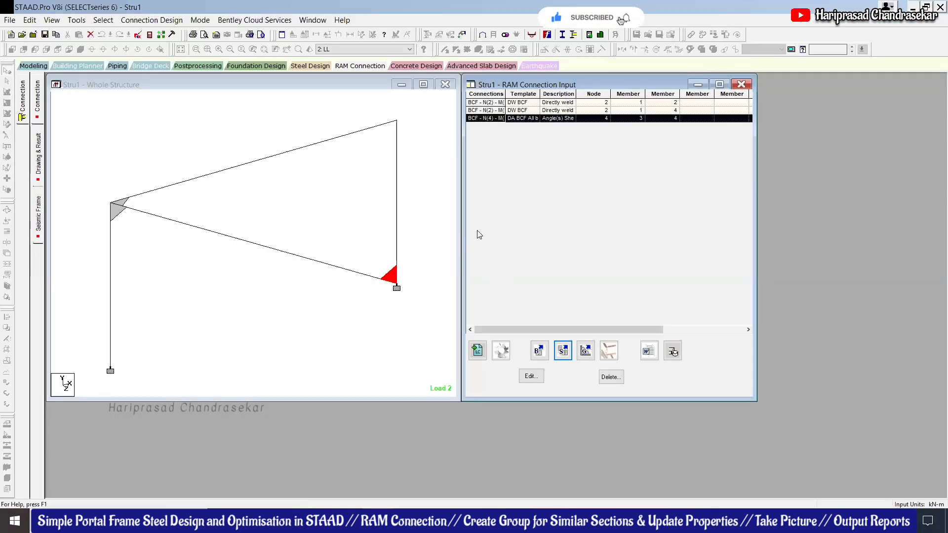
Go to Modeling mode and back to RAM Connection, dismissing the material validation report
left_click(33, 66)
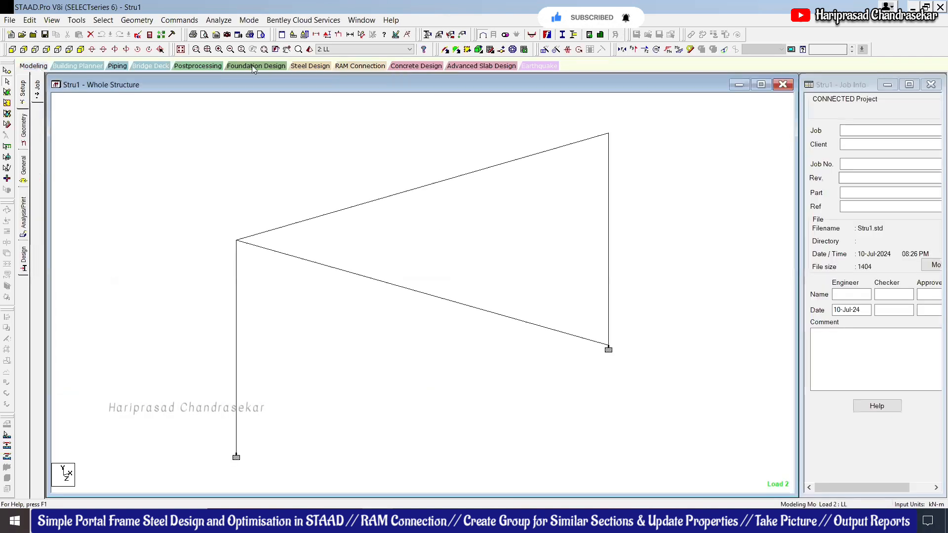
left_click(363, 66)
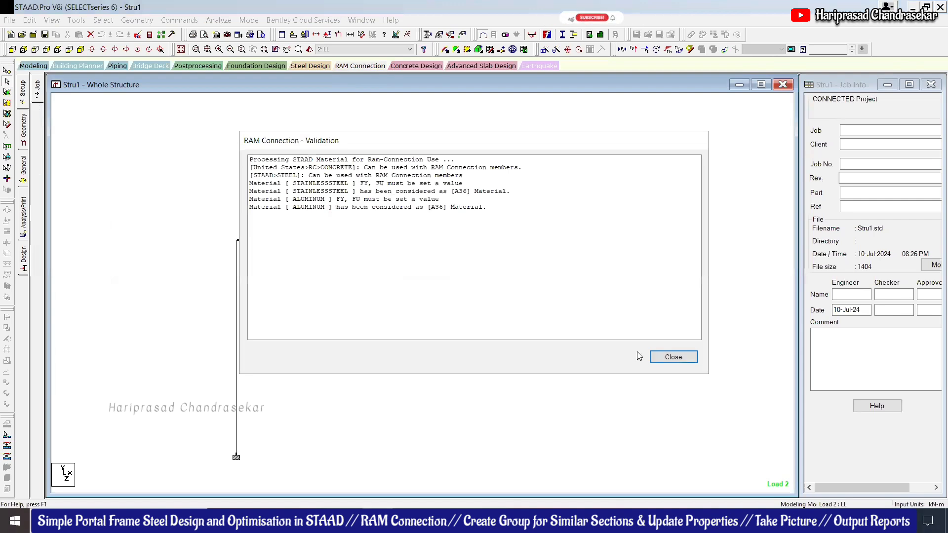
left_click(667, 357)
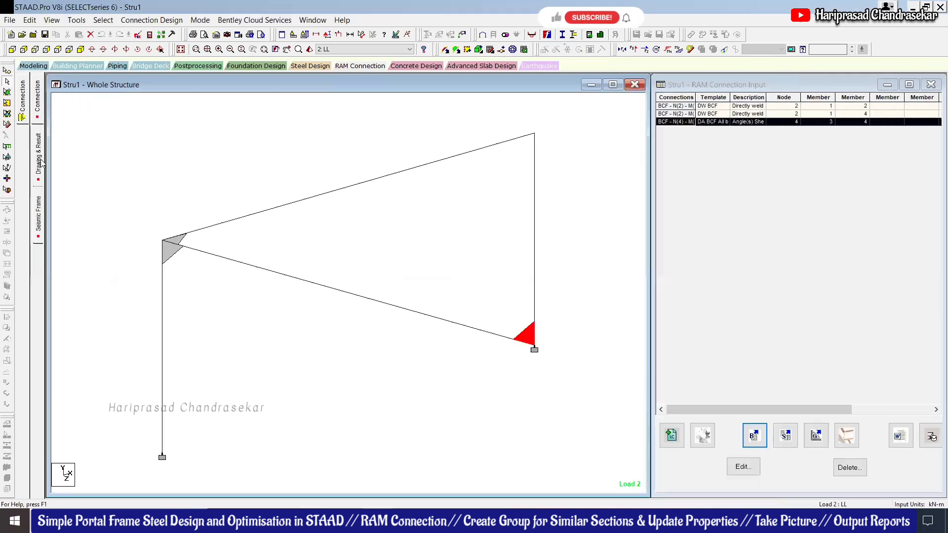
Review the RAM design reports for the second node 2 connection and the node 4 connection
left_click(40, 157)
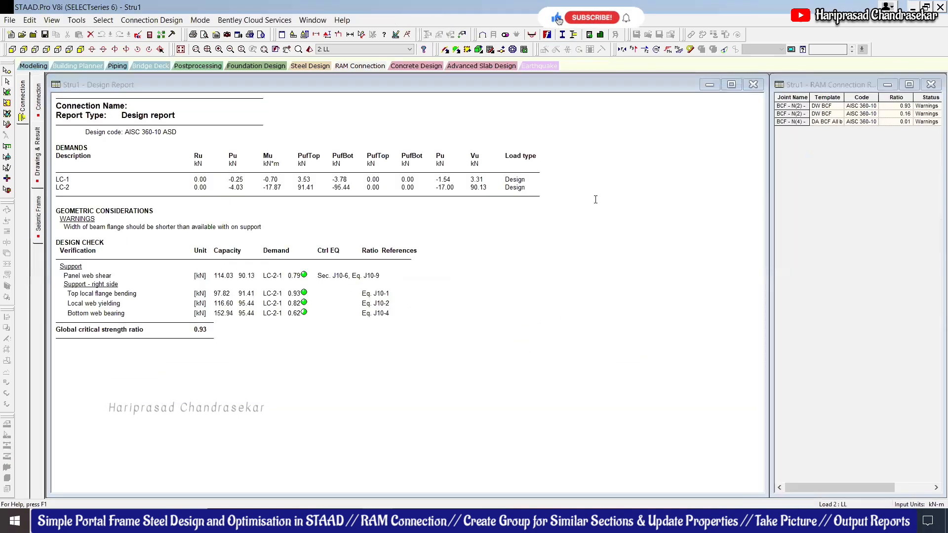
left_click(792, 114)
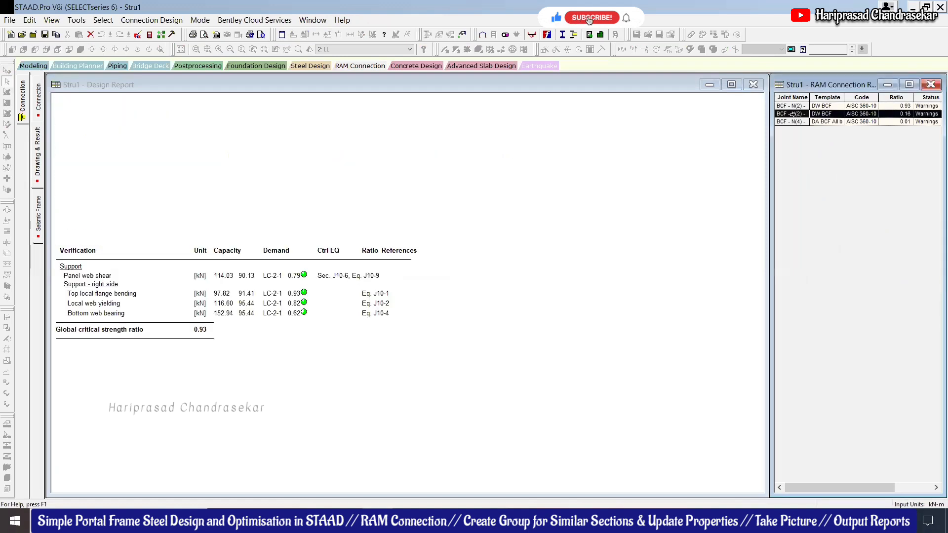
left_click(792, 121)
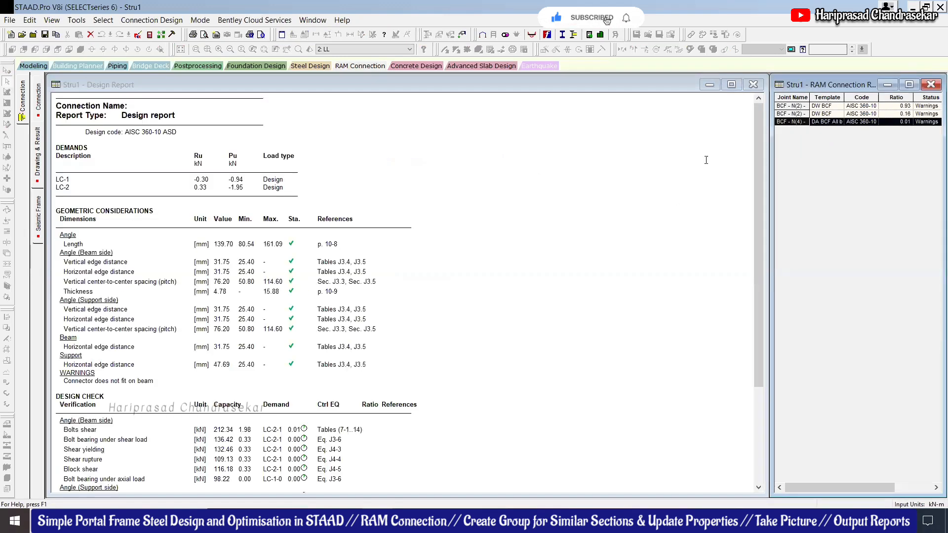
scroll(310, 275, "down", 5)
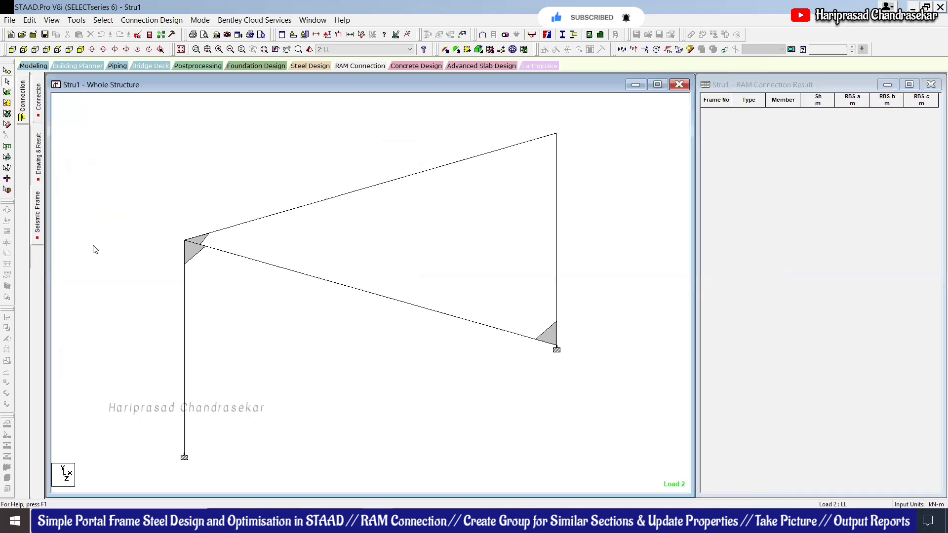
Check the options for exporting the connection reports and close the dialog without exporting
left_click(41, 104)
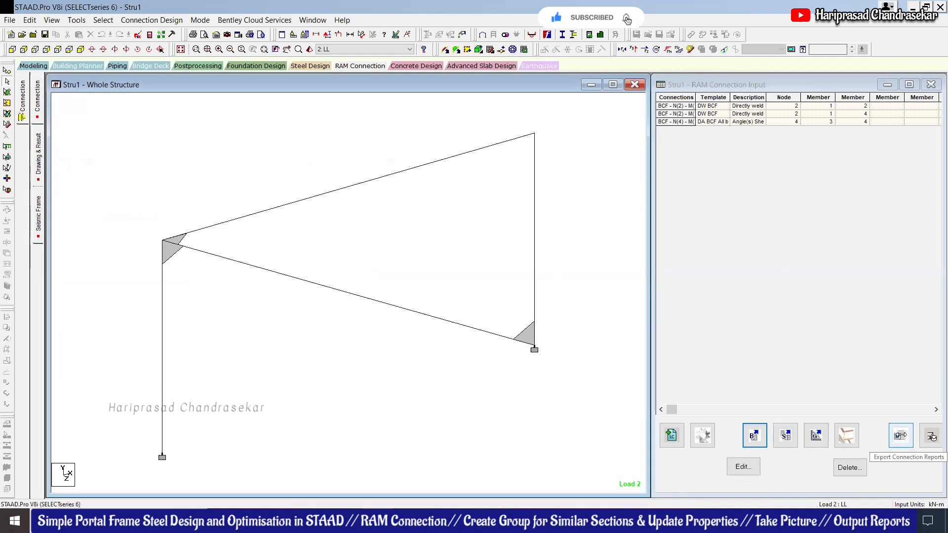
left_click(901, 436)
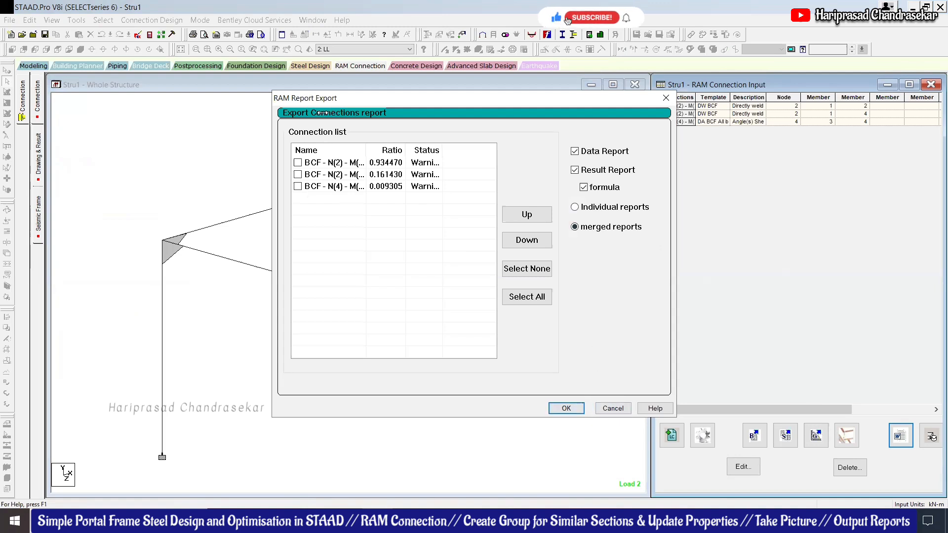
left_click(666, 98)
left_click(192, 157)
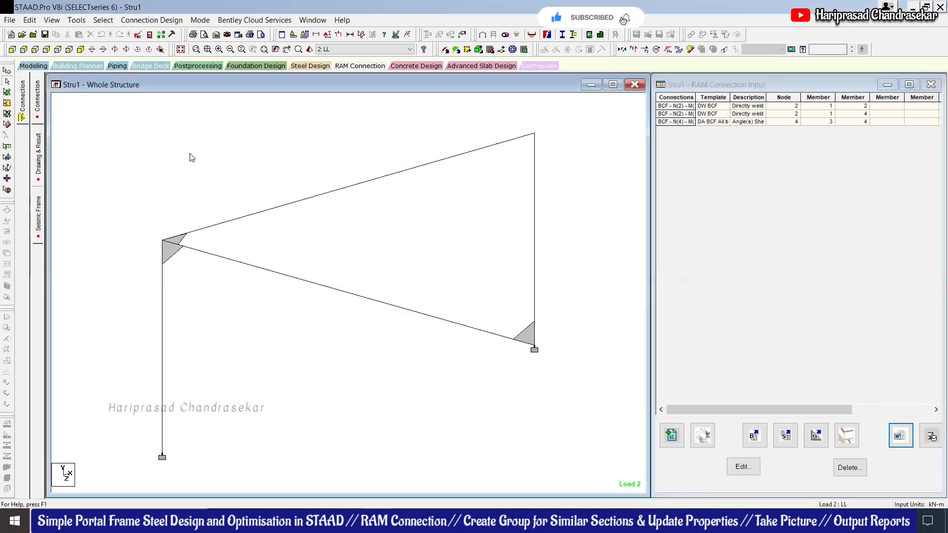
Inspect the frame's node displacements and support reactions in Postprocessing
left_click(42, 66)
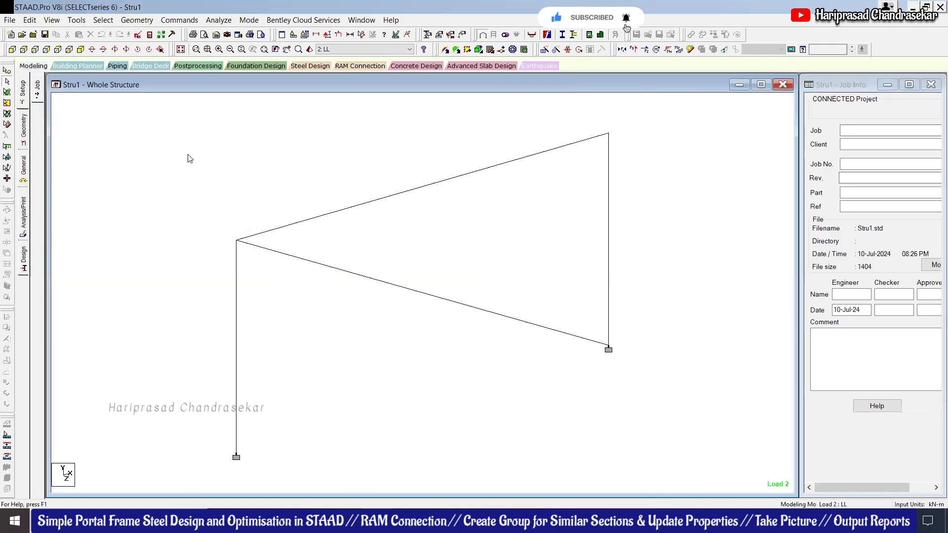
left_click(206, 68)
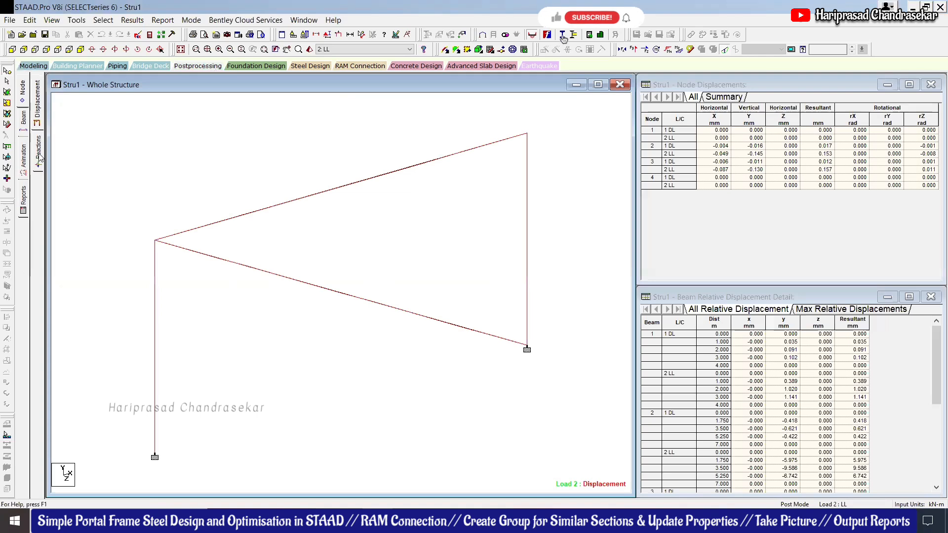
left_click(39, 155)
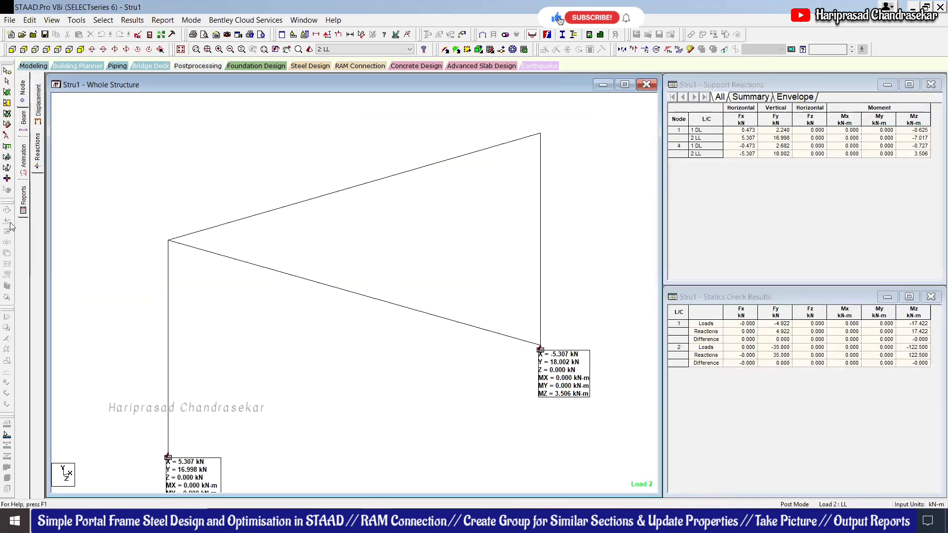
Set up the Postprocessing report to include all available Output items after the job info
left_click(24, 200)
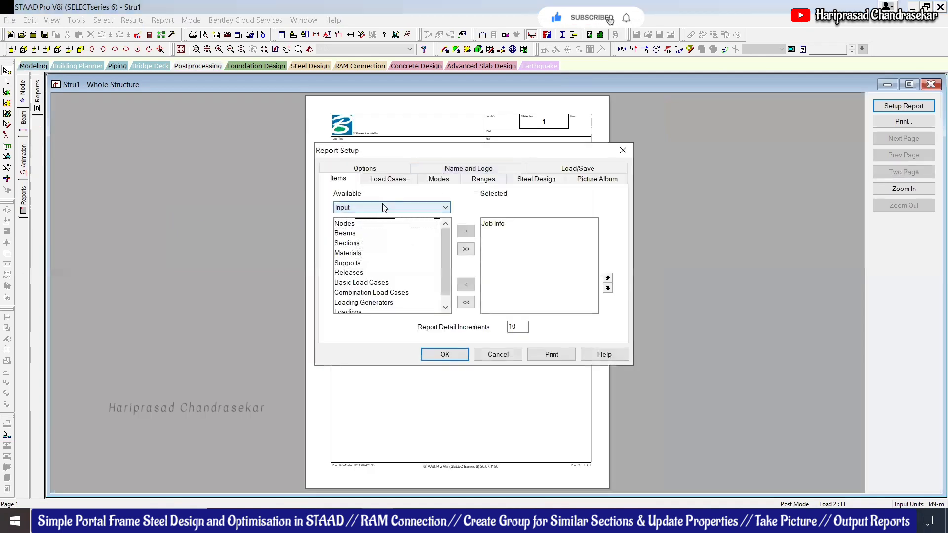
left_click(383, 207)
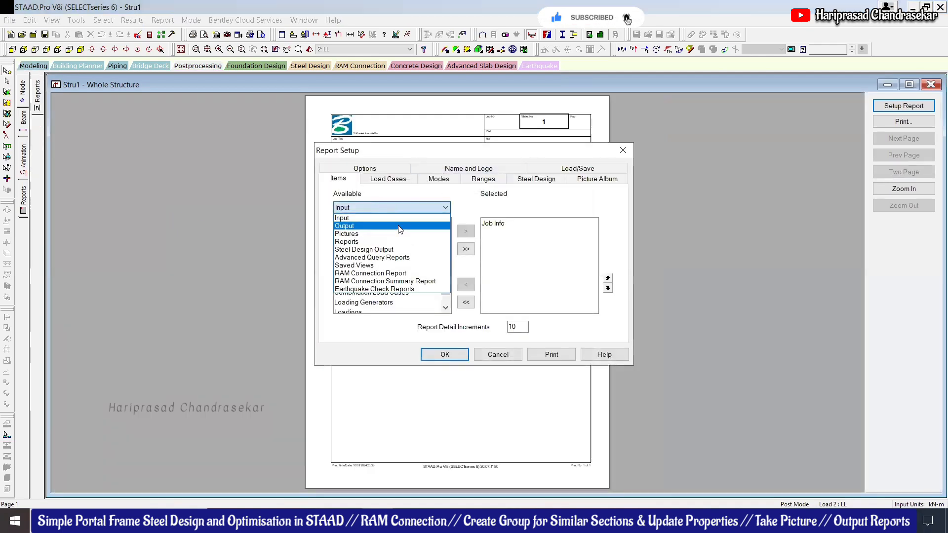
left_click(375, 226)
left_click(466, 249)
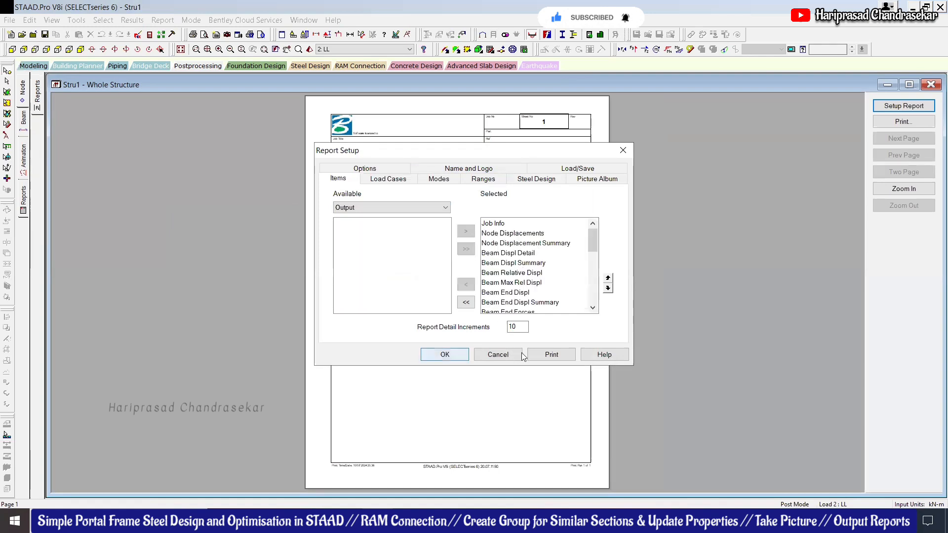
left_click(447, 355)
Examine the job information and node displacement tables on the report's first page at maximum zoom
left_click(450, 213)
left_click(488, 188)
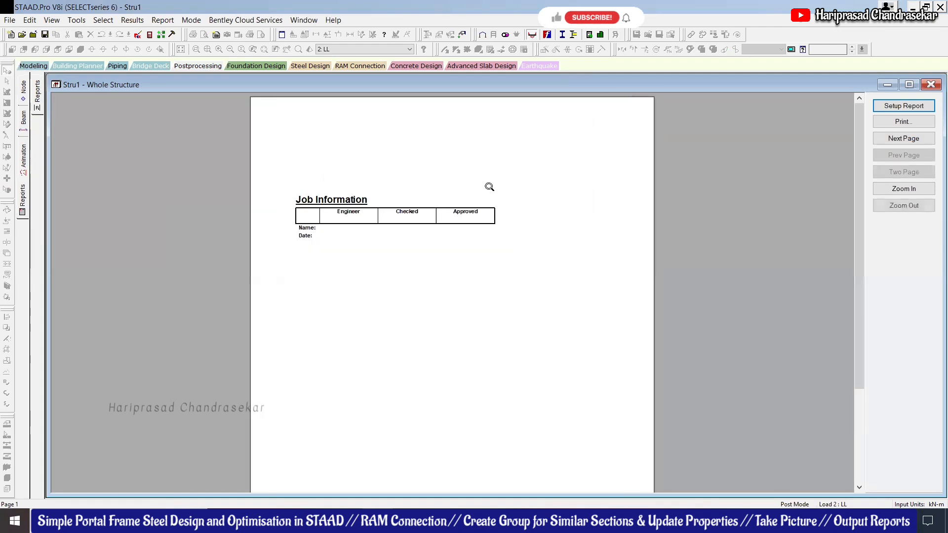
left_click(503, 211)
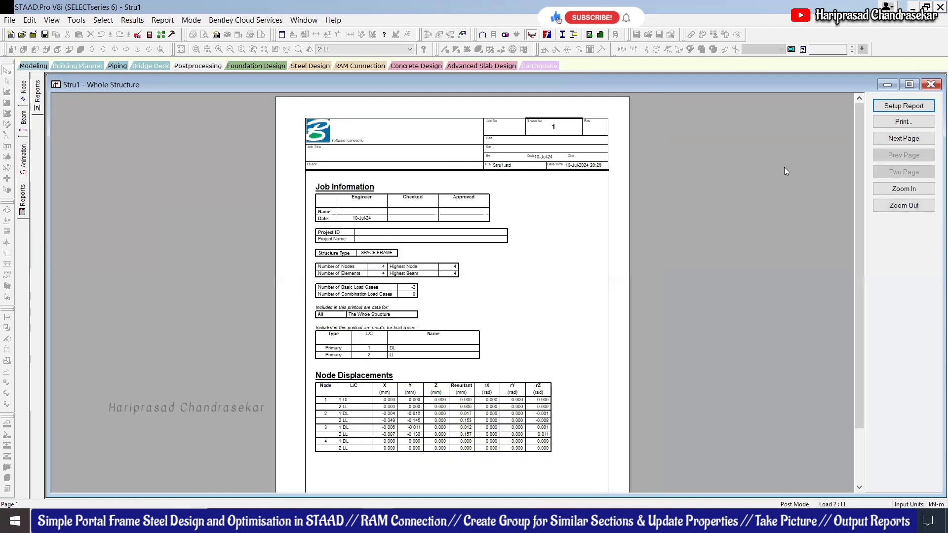
left_click(897, 193)
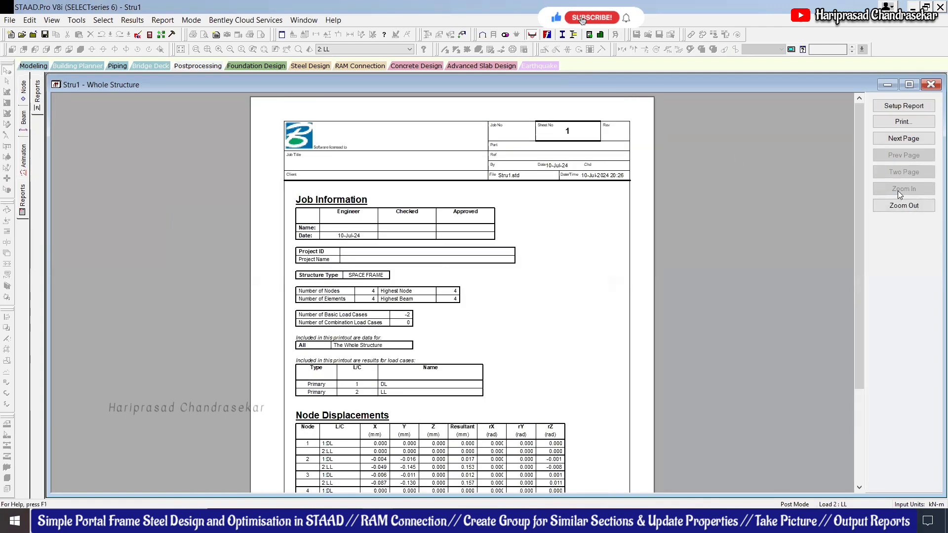
left_click(523, 244)
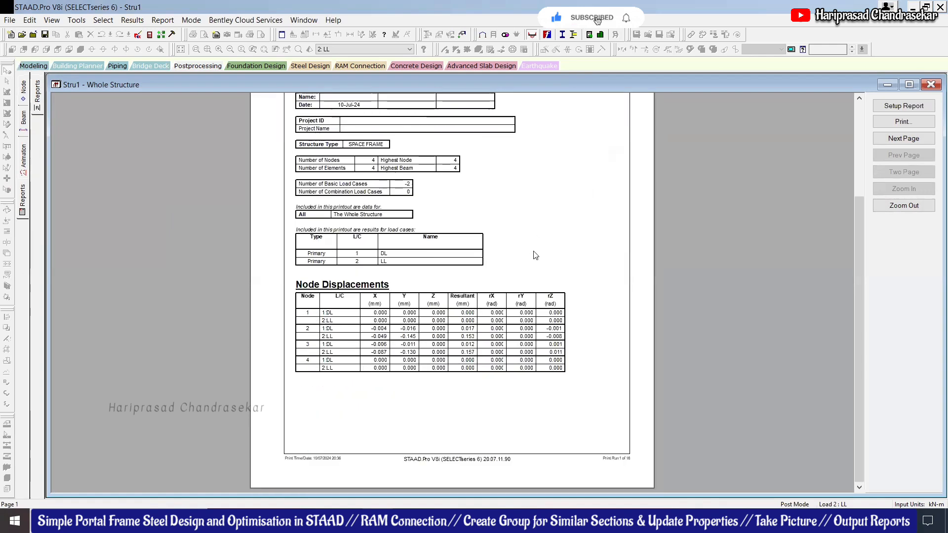
Page through the generated report from the node displacement summary to the statics check results on sheet 18
left_click(558, 243)
left_click(913, 143)
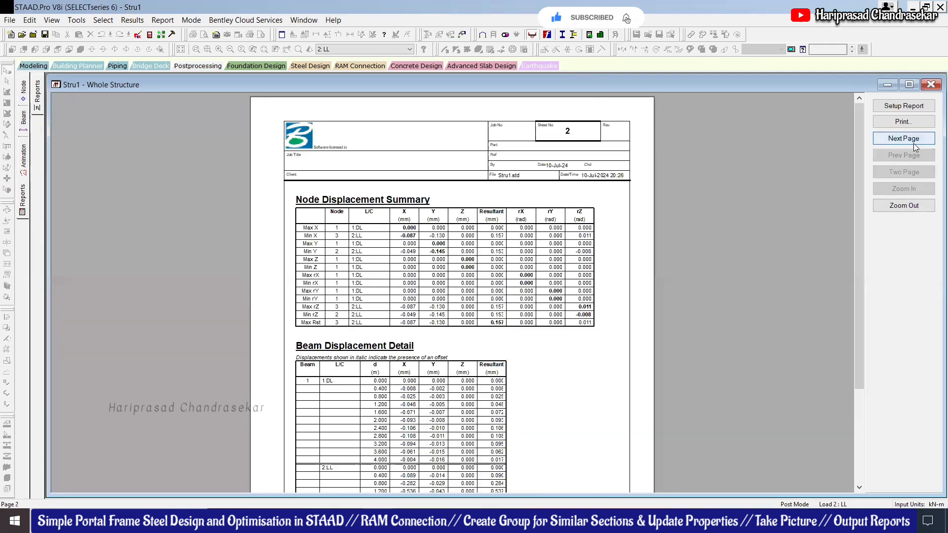
left_click(913, 144)
left_click(913, 143)
left_click(914, 143)
left_click(914, 143)
left_click(914, 143)
left_click(913, 143)
left_click(914, 143)
left_click(914, 143)
left_click(913, 143)
left_click(913, 143)
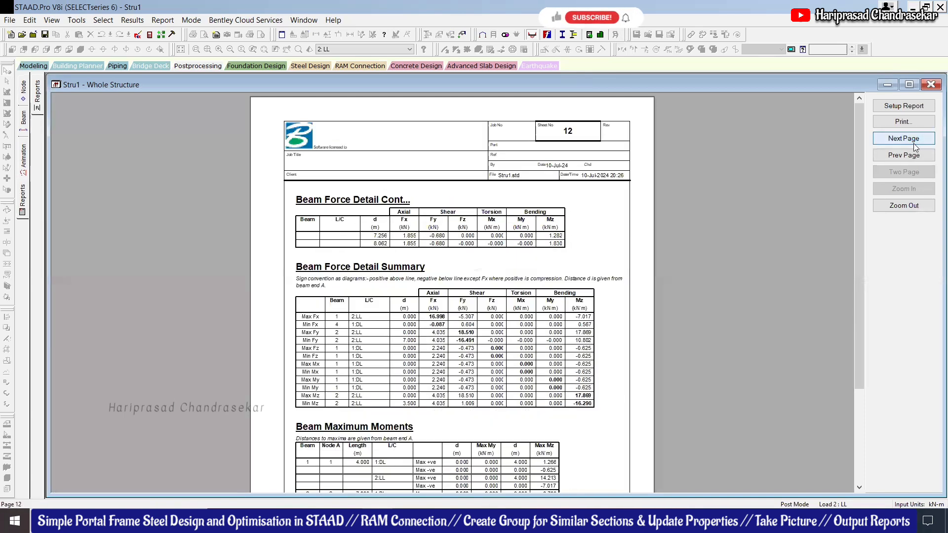
left_click(914, 143)
left_click(914, 144)
left_click(913, 144)
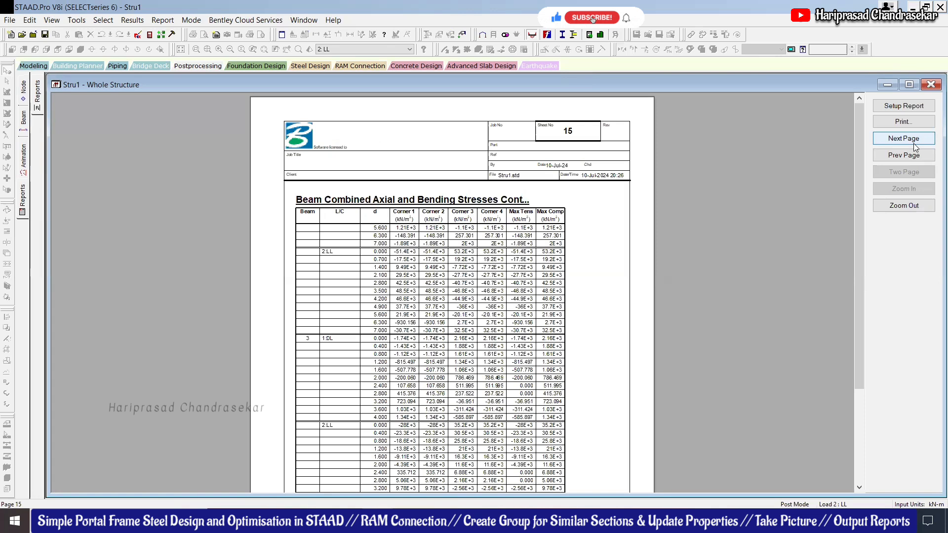
left_click(914, 143)
left_click(914, 144)
left_click(913, 143)
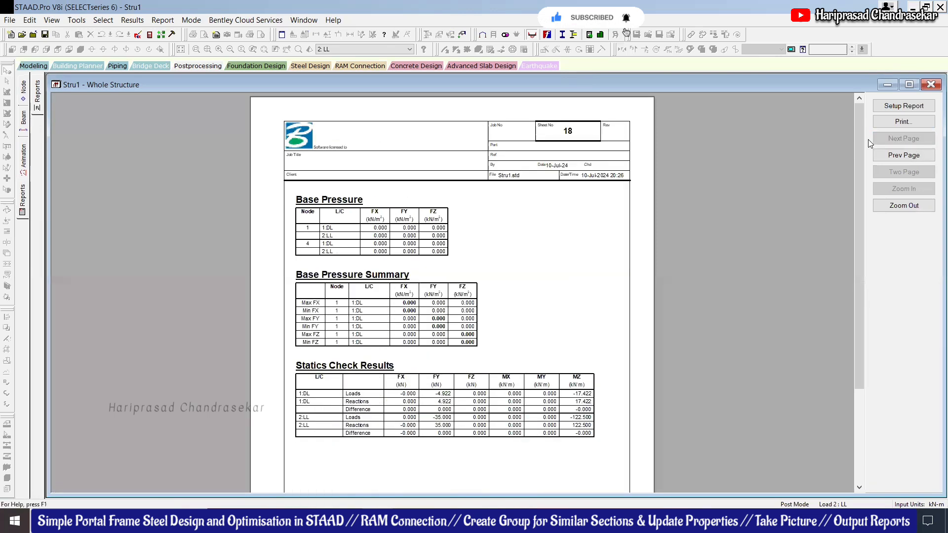
Check the report's print options and the available and selected items in Report Setup, leaving both without changes
left_click(902, 123)
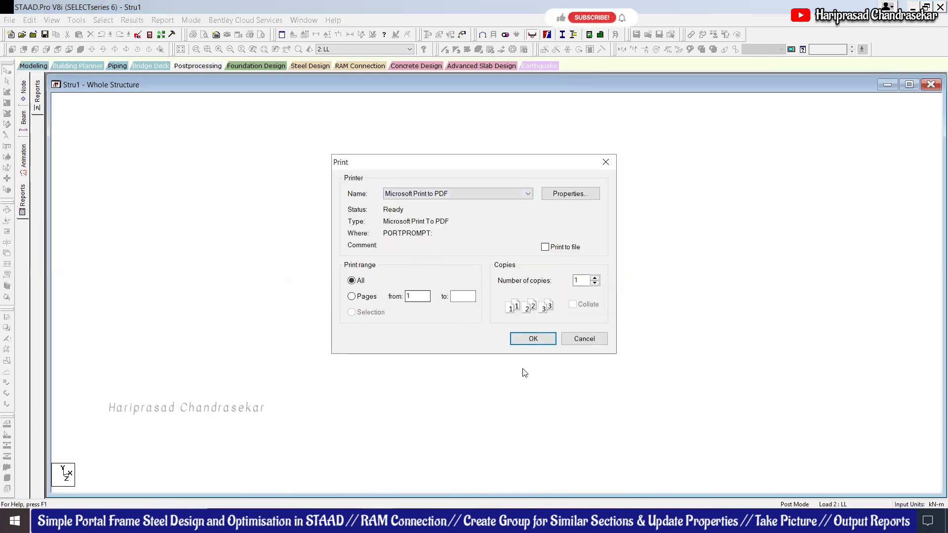
left_click(588, 339)
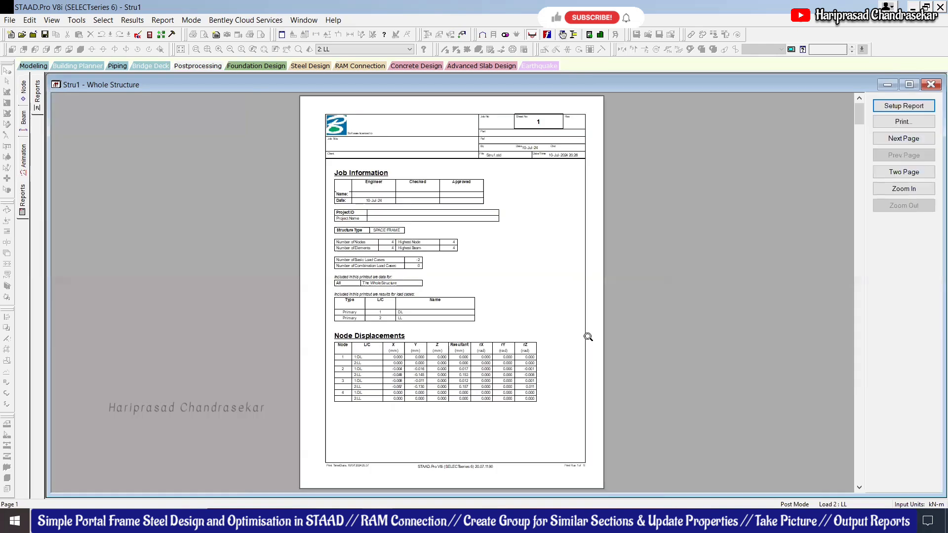
left_click(22, 207)
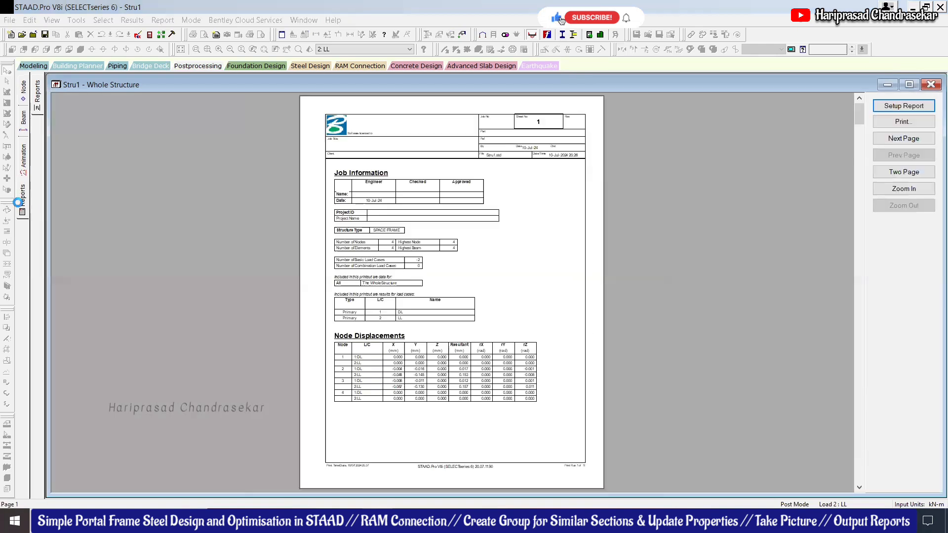
left_click(373, 207)
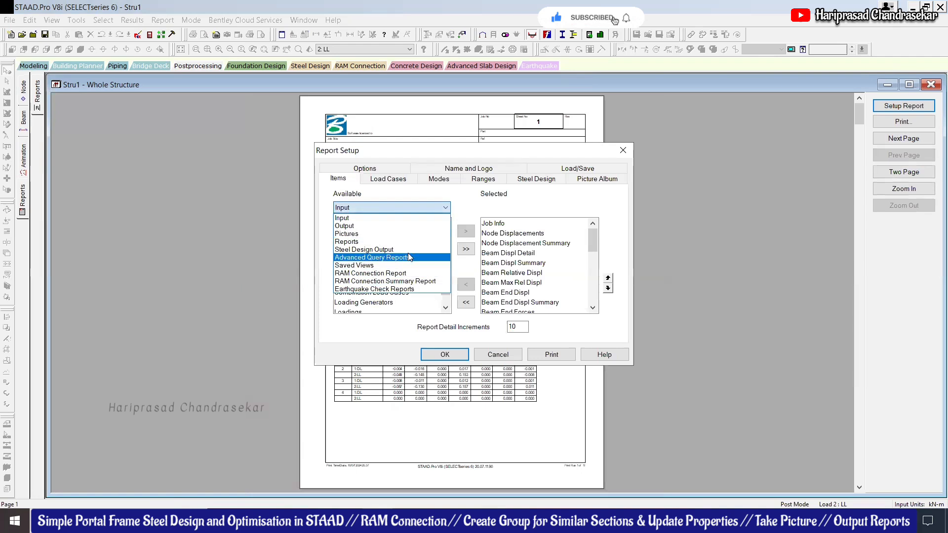
scroll(588, 241, "down", 1)
scroll(588, 247, "down", 5)
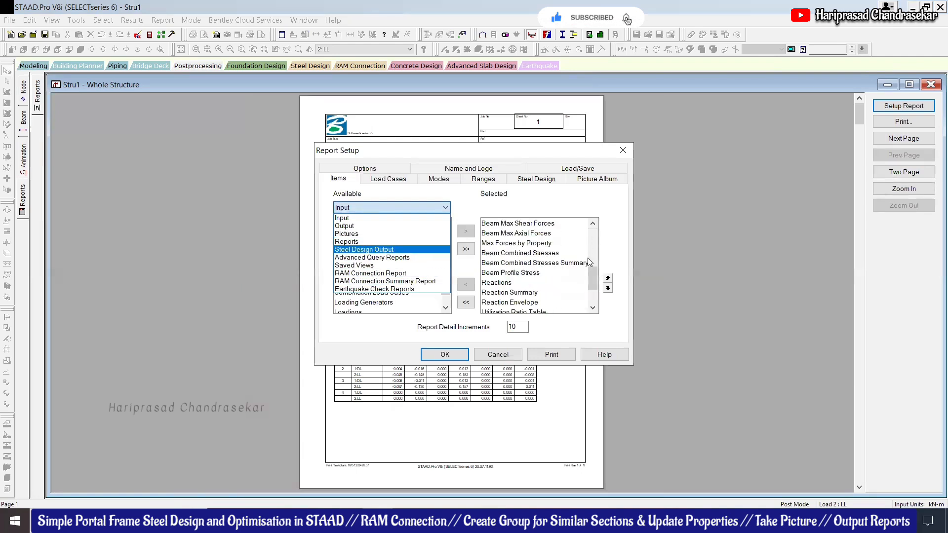
left_click(623, 153)
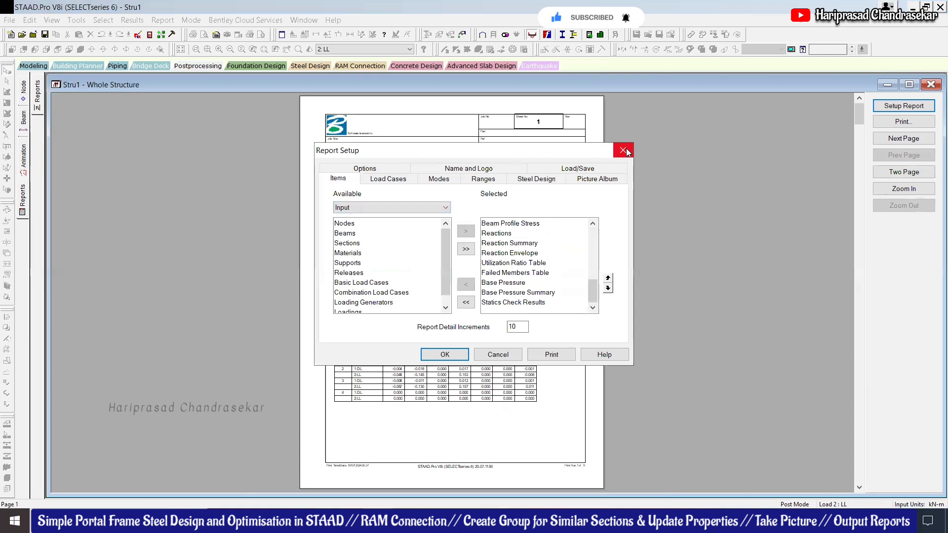
left_click(625, 151)
Switch to Modeling and check the Take Picture settings for the whole structure, closing them without saving a picture
left_click(31, 67)
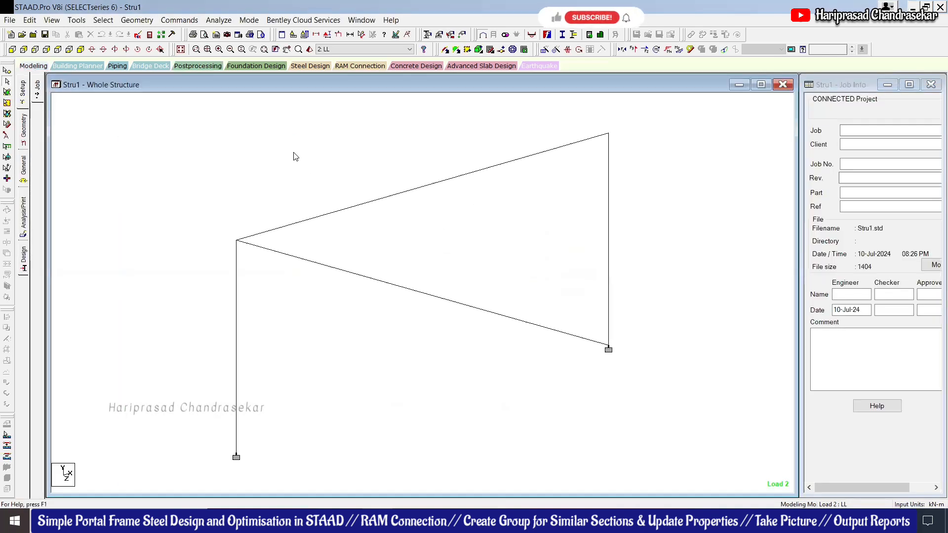
left_click(226, 35)
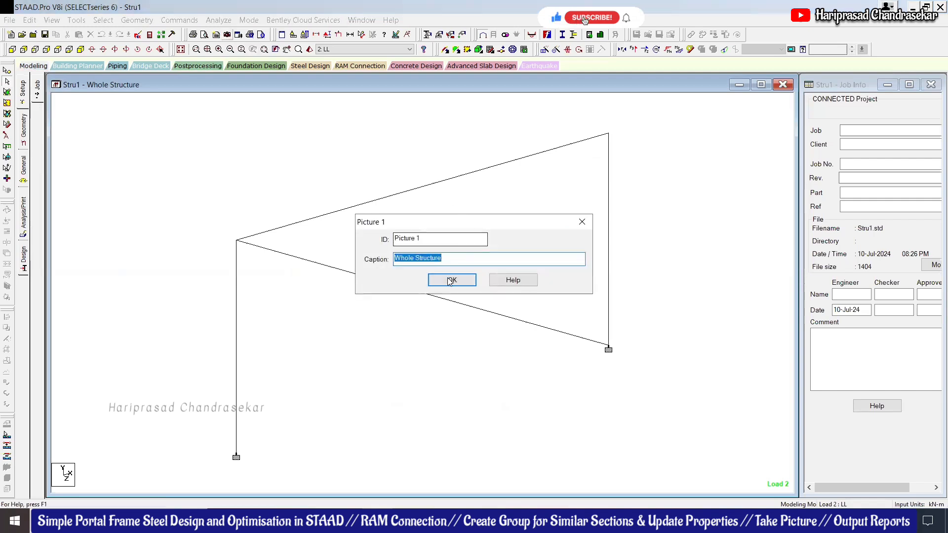
left_click(582, 225)
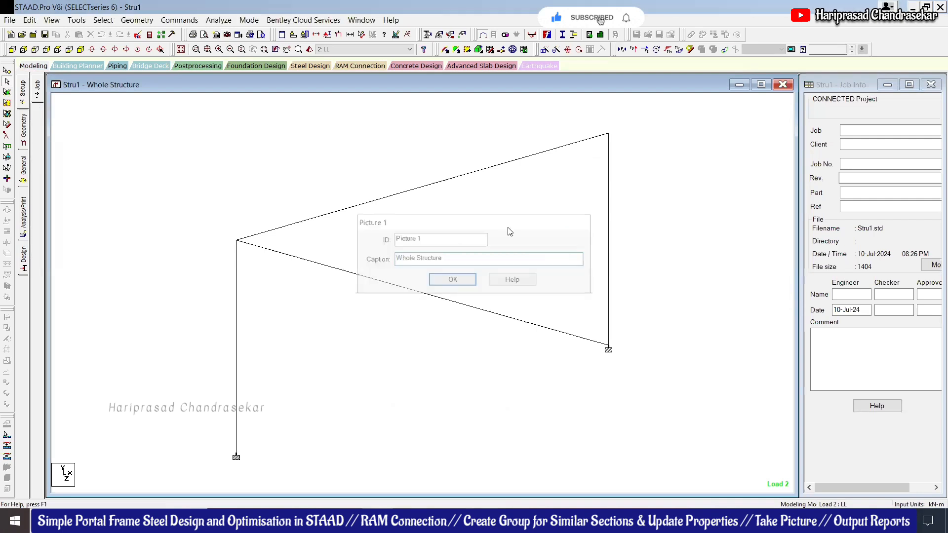
Display the LL case's UNI GY -5 kN/m load on the frame from the load case details
left_click(24, 170)
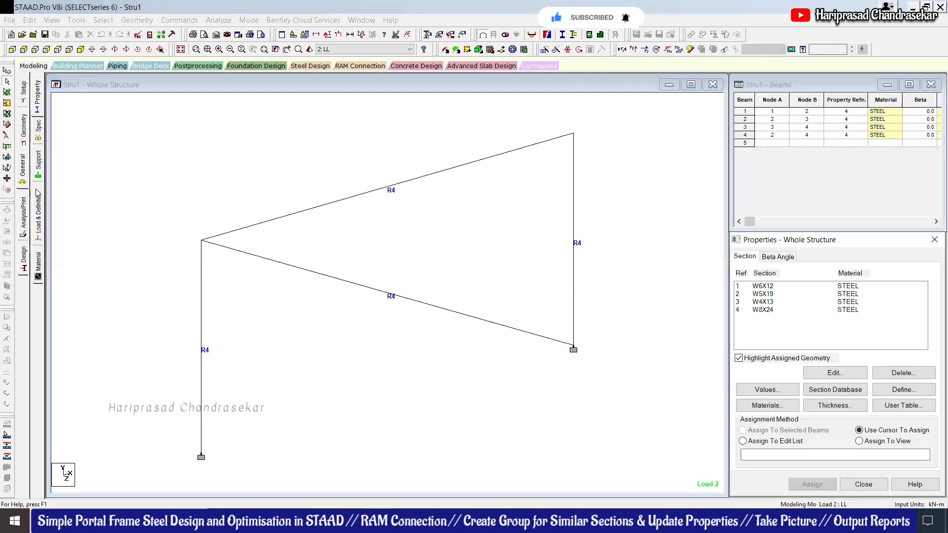
left_click(38, 214)
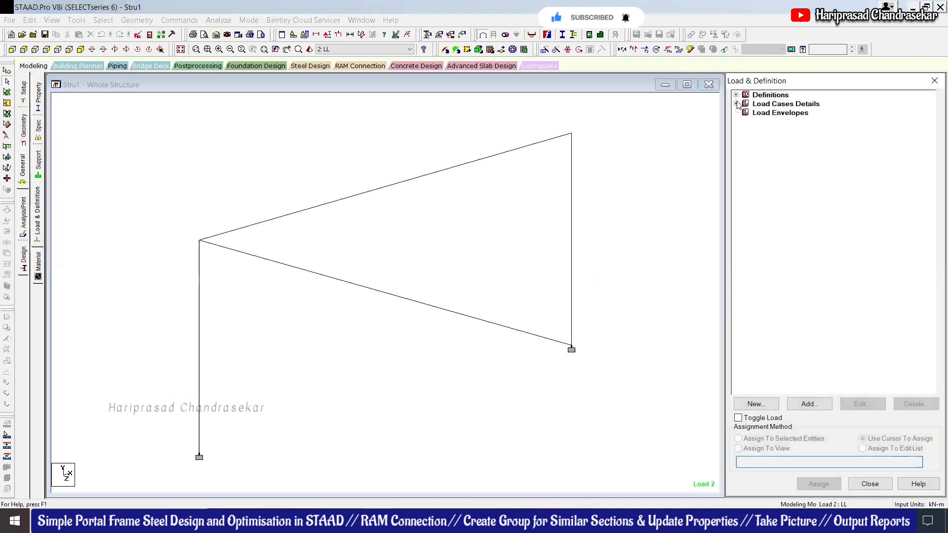
left_click(737, 104)
left_click(736, 104)
left_click(746, 121)
left_click(787, 130)
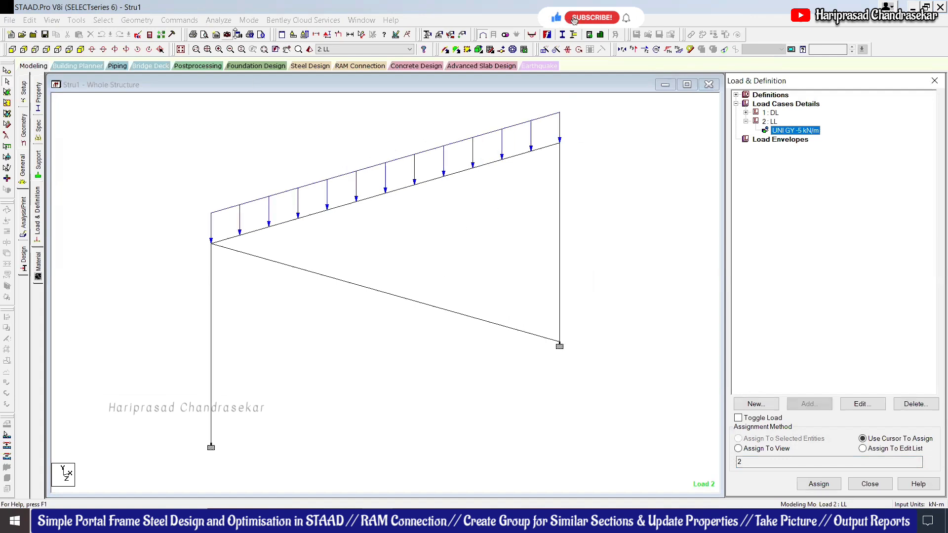
Take a picture of the loaded frame for the report with the caption UDL
left_click(376, 150)
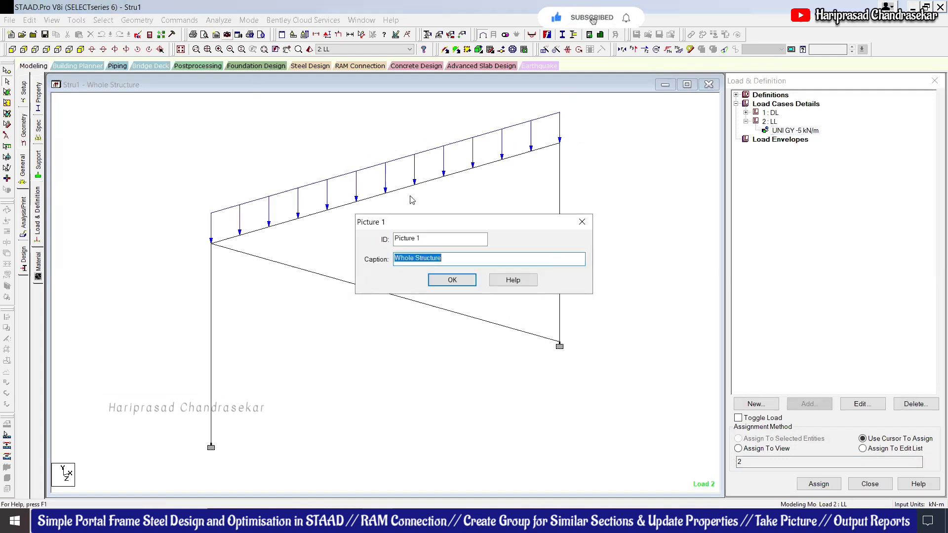
type("UDL")
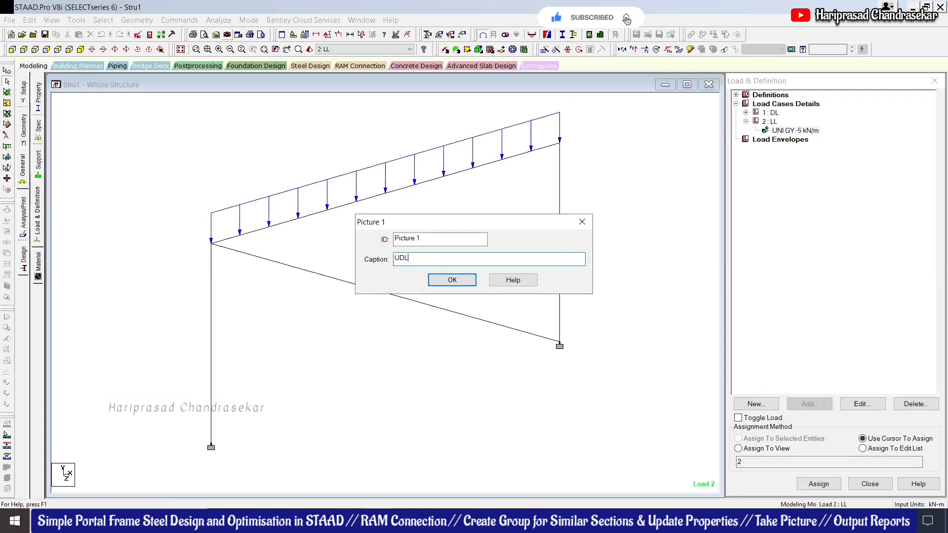
left_click(451, 280)
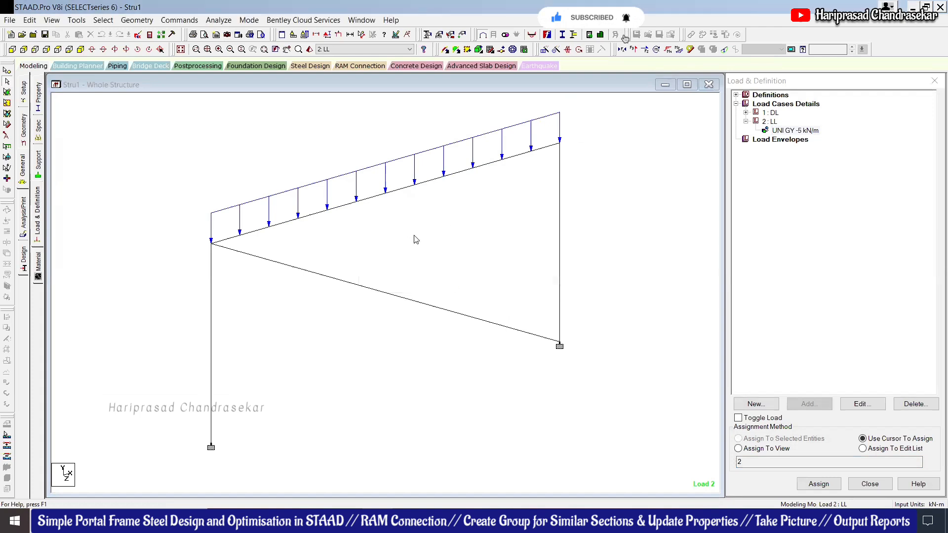
Set up the Postprocessing report to contain only Picture 1, removing all previously selected items, and generate it
left_click(198, 68)
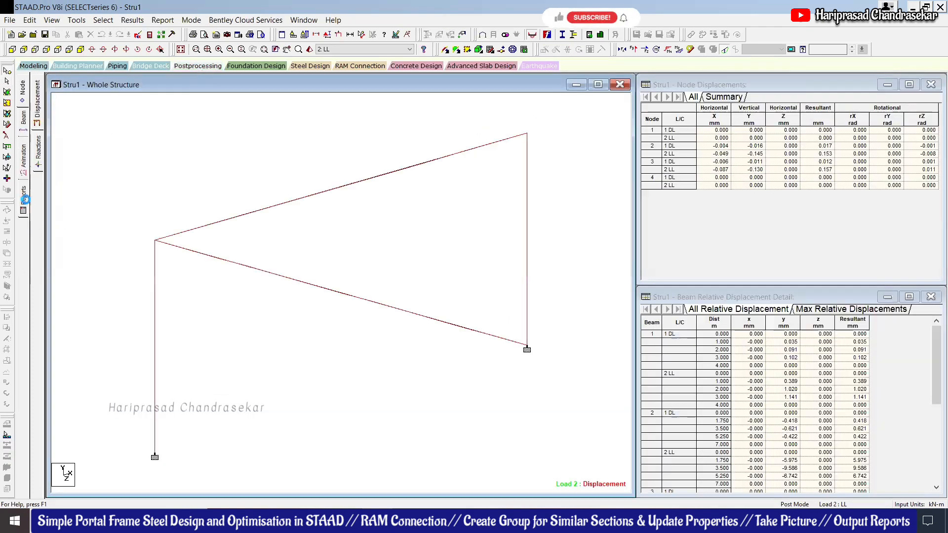
left_click(25, 200)
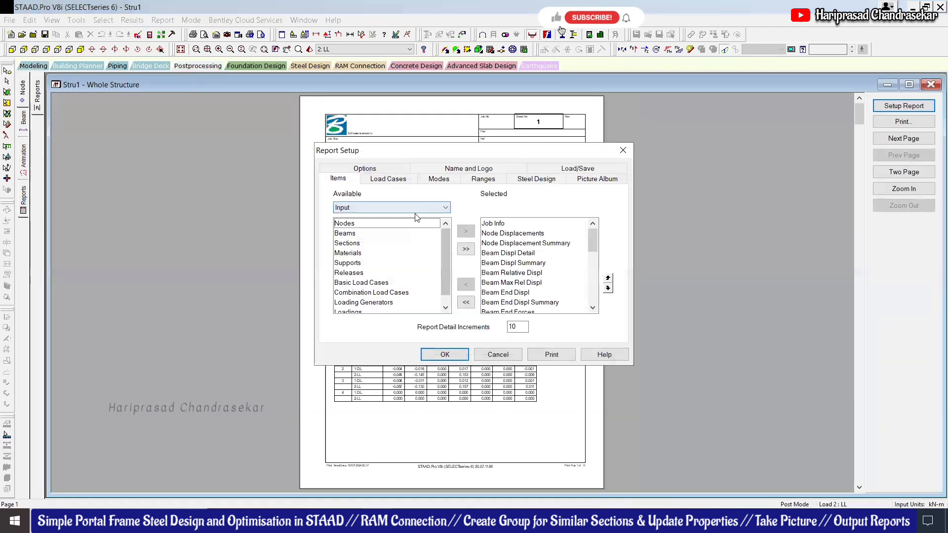
left_click(416, 209)
left_click(444, 240)
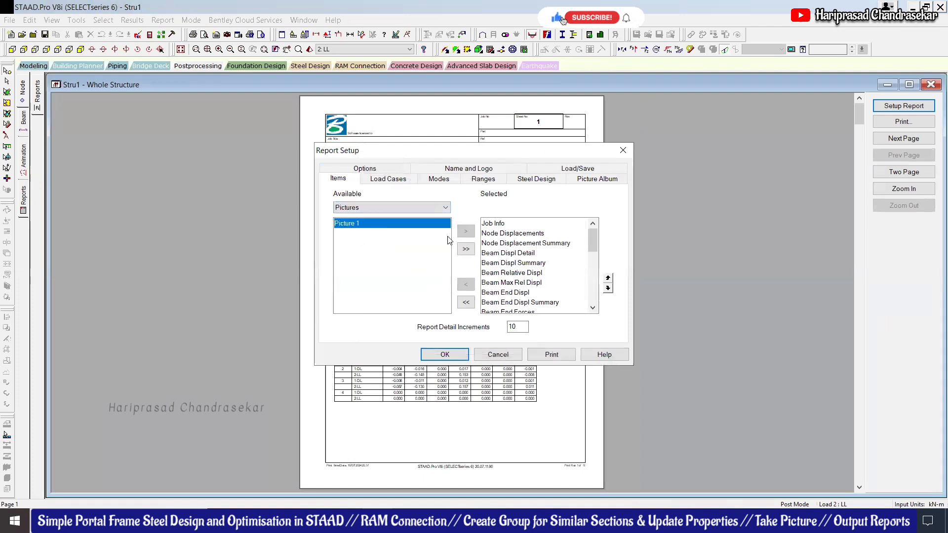
left_click(466, 302)
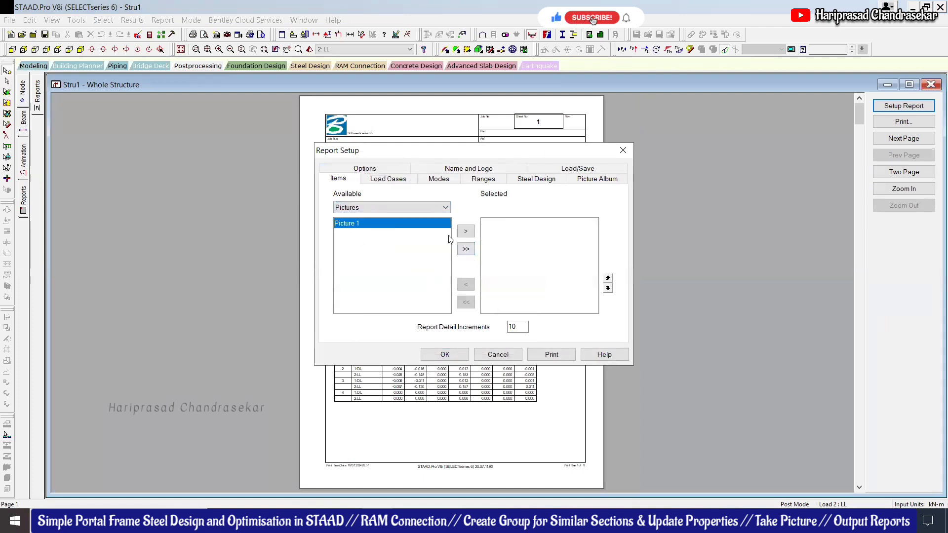
left_click(465, 232)
left_click(445, 354)
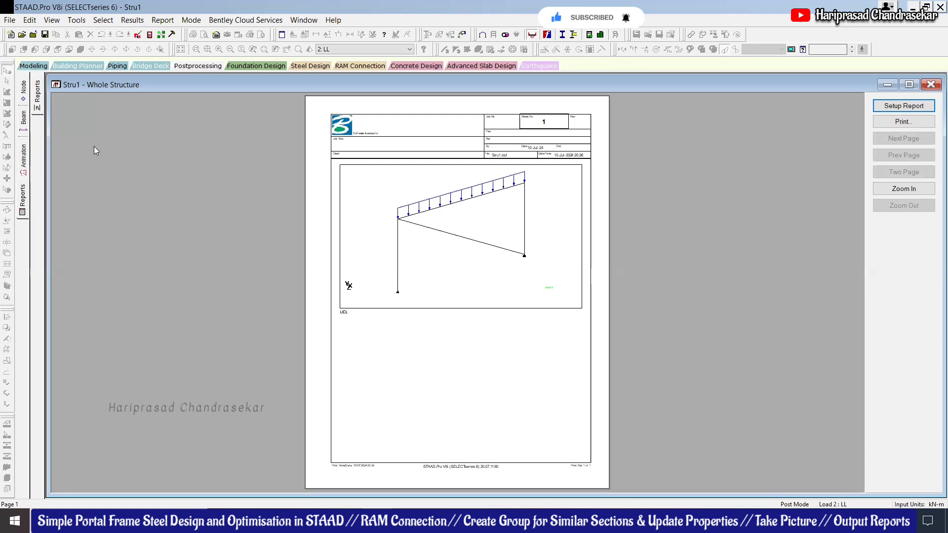
Review the Assign Profile, Trapezoidal, Tapered I and Tapered Tube section definitions in Modeling without adding a property
left_click(33, 66)
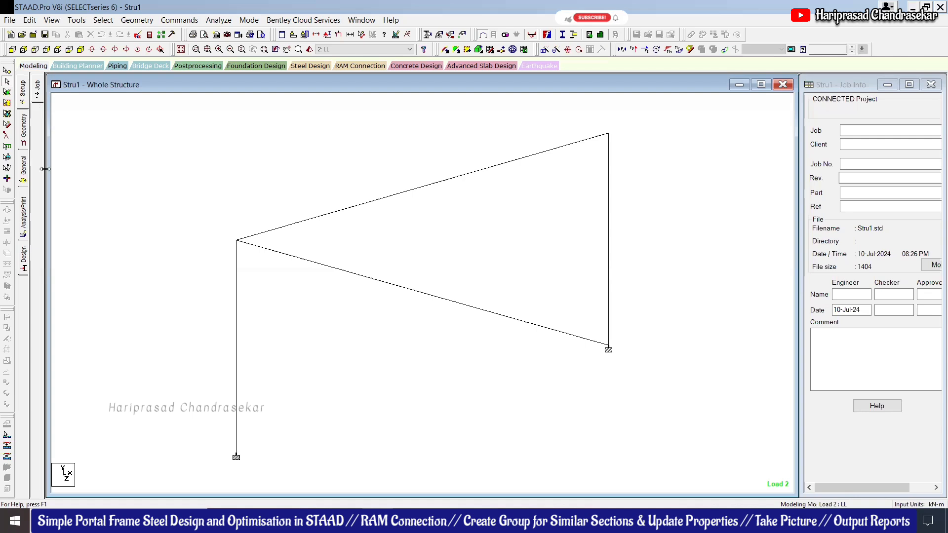
left_click(29, 169)
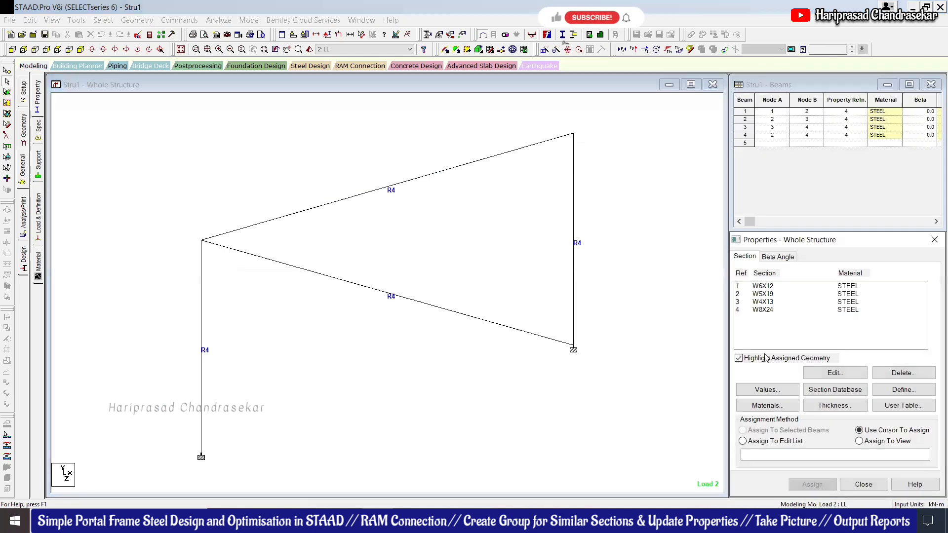
left_click(916, 393)
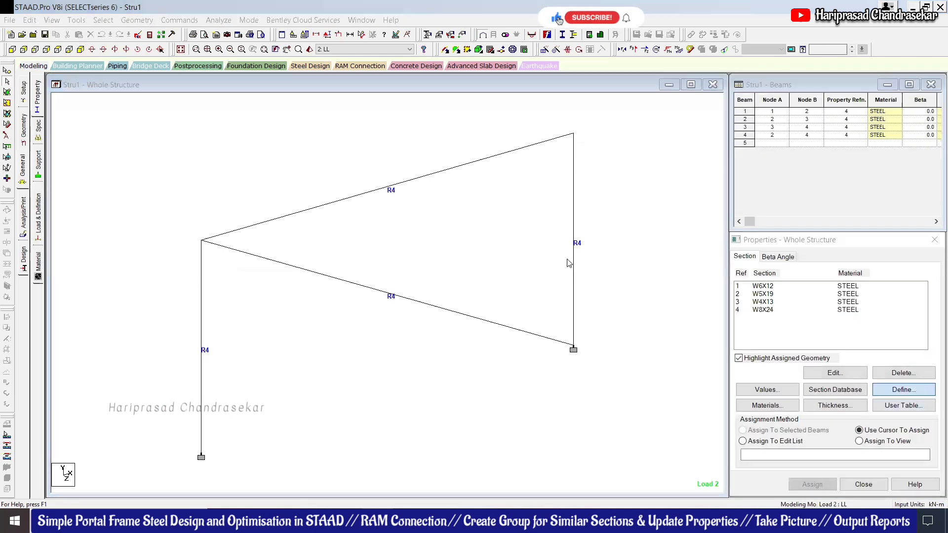
left_click(305, 220)
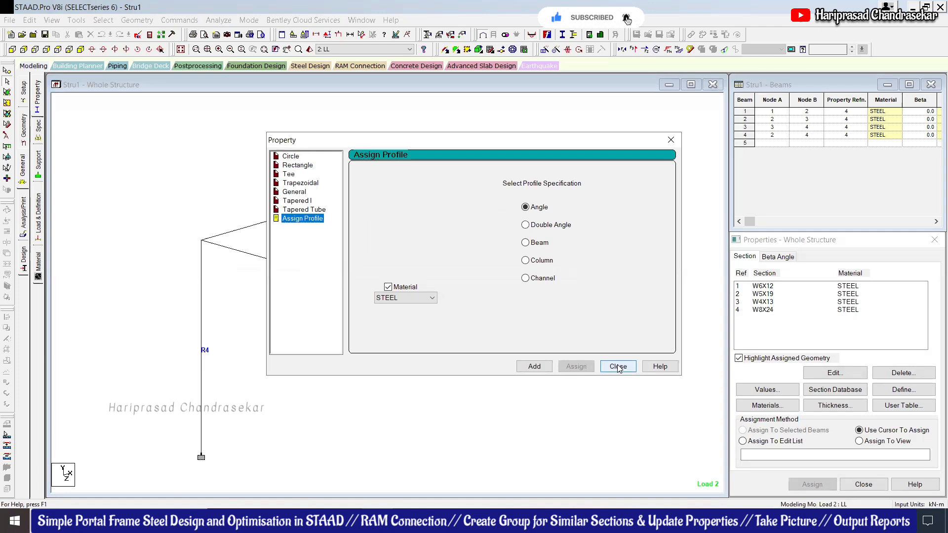
left_click(301, 183)
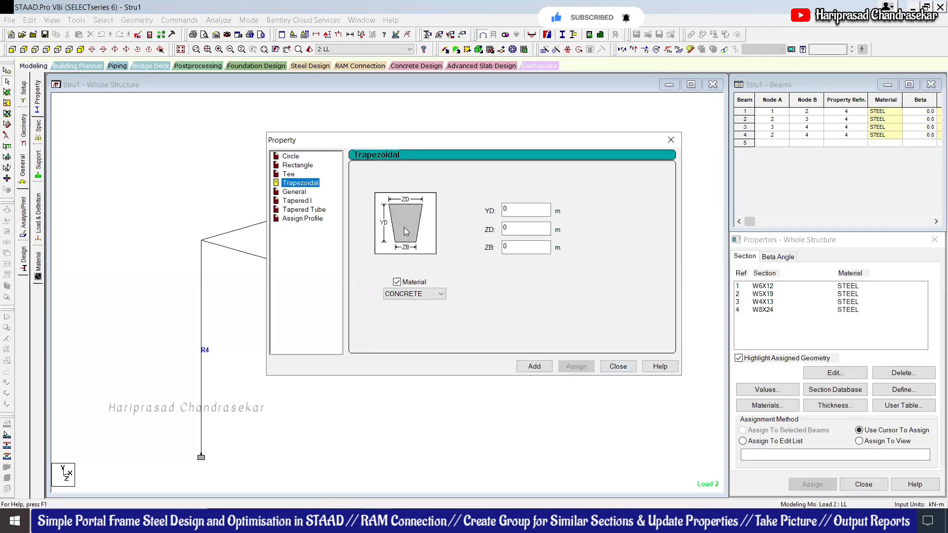
left_click(297, 201)
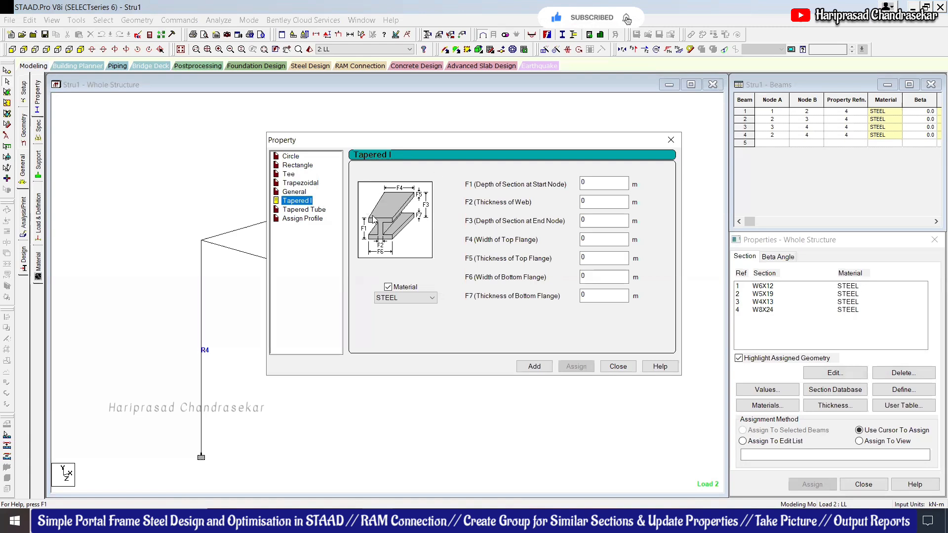
left_click(314, 211)
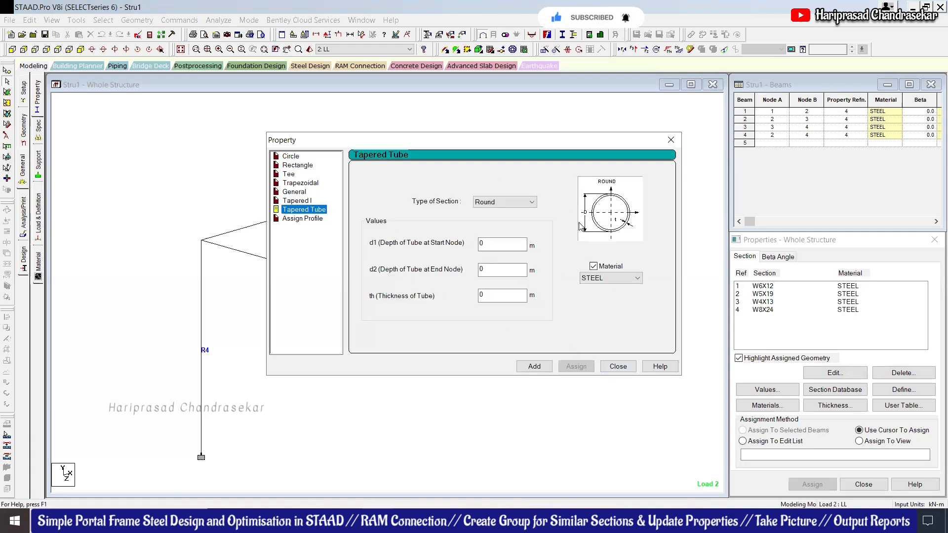
left_click(618, 367)
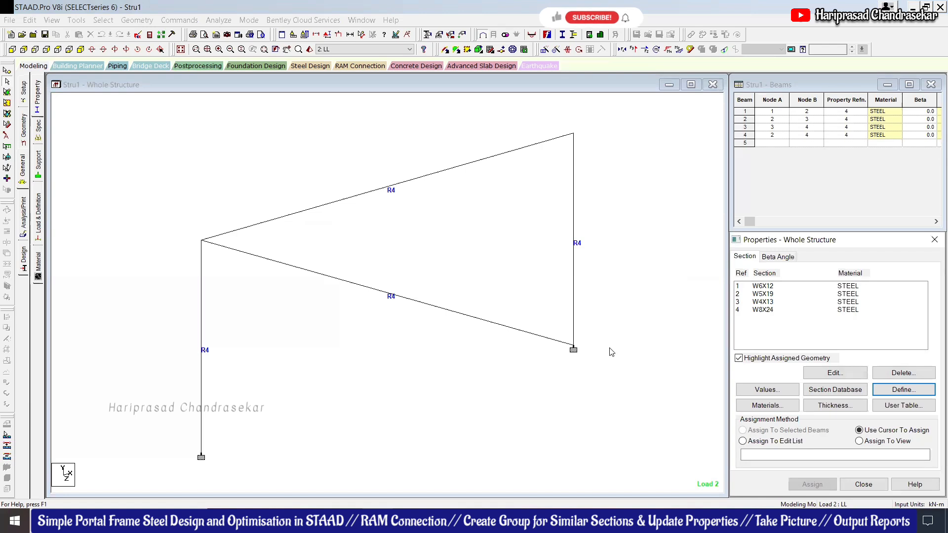